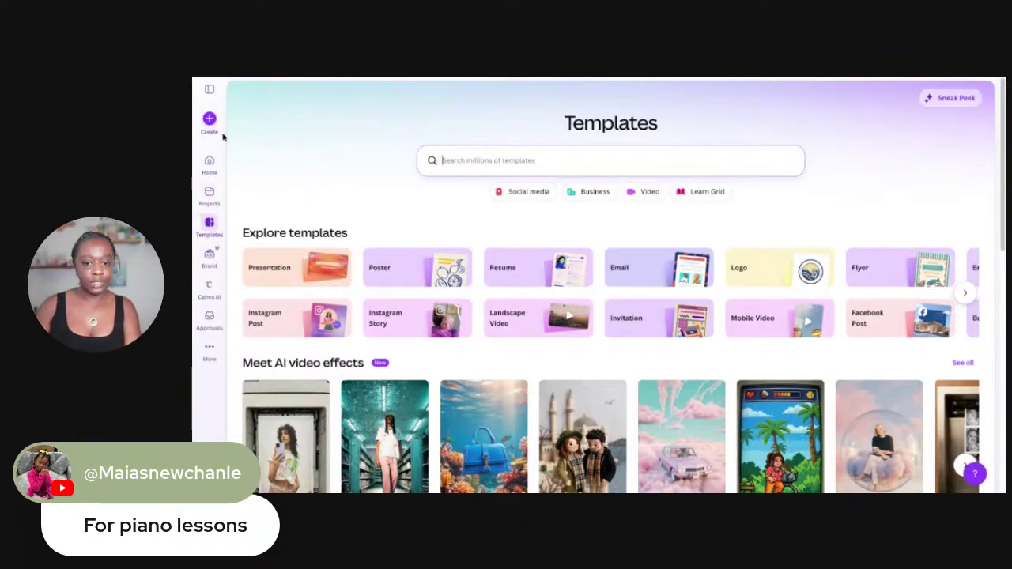
Search the templates gallery for 'piano', fixing the typo, and choose the 'piano lessons' suggestion
{"action": "left_click", "coordinate": [210, 230]}
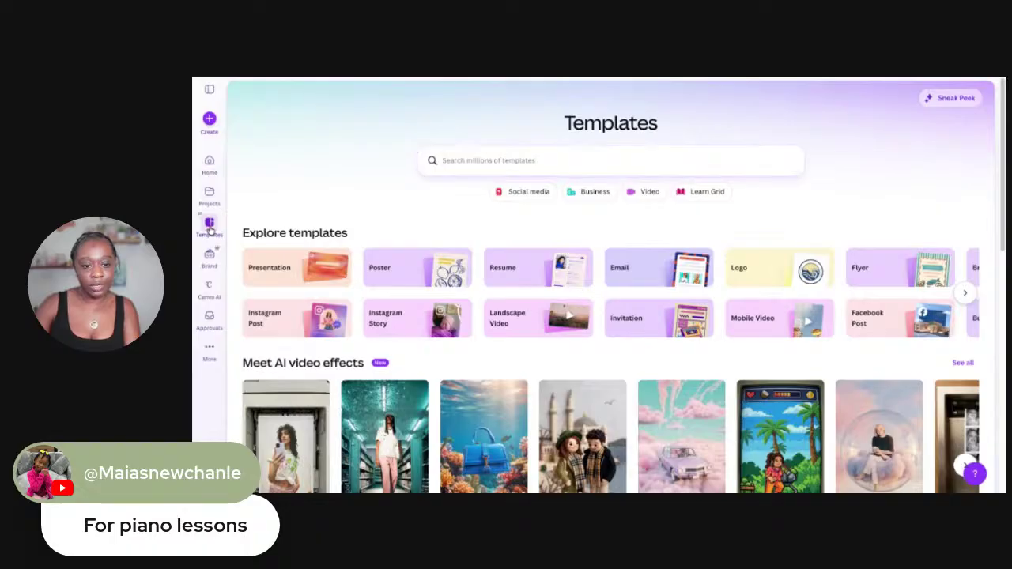
{"action": "left_click", "coordinate": [463, 161]}
{"action": "type", "text": "p"}
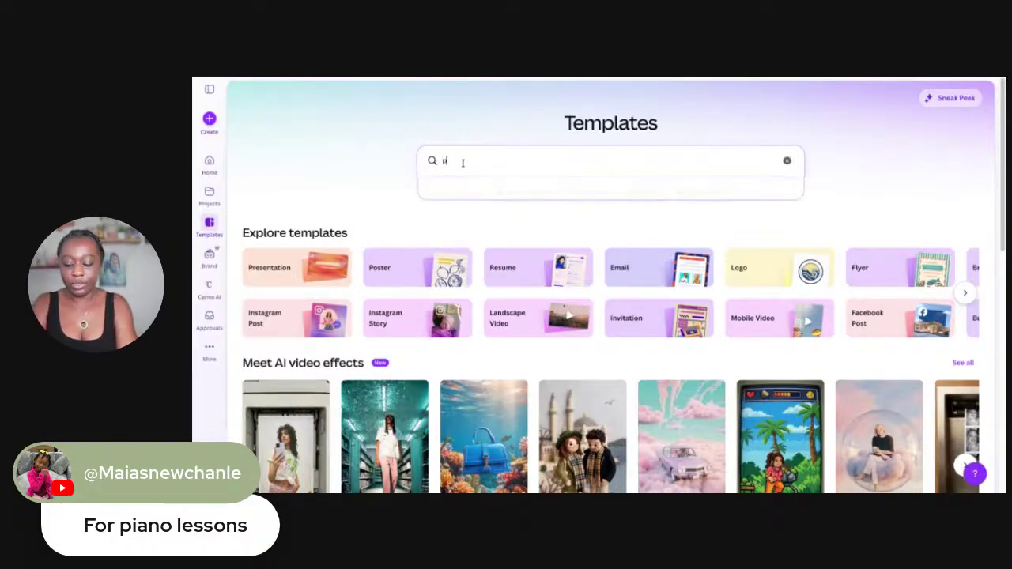
{"action": "key", "text": "BackSpace"}
{"action": "type", "text": "paino"}
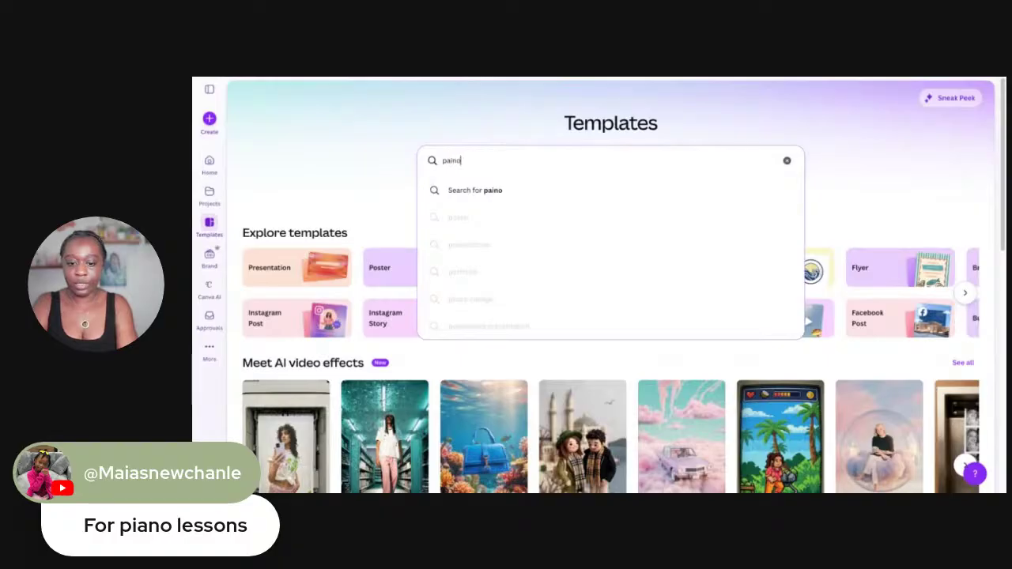
{"action": "key", "text": "BackSpace"}
{"action": "key", "text": "BackSpace"}
{"action": "key", "text": "BackSpace"}
{"action": "key", "text": "BackSpace"}
{"action": "type", "text": "iano"}
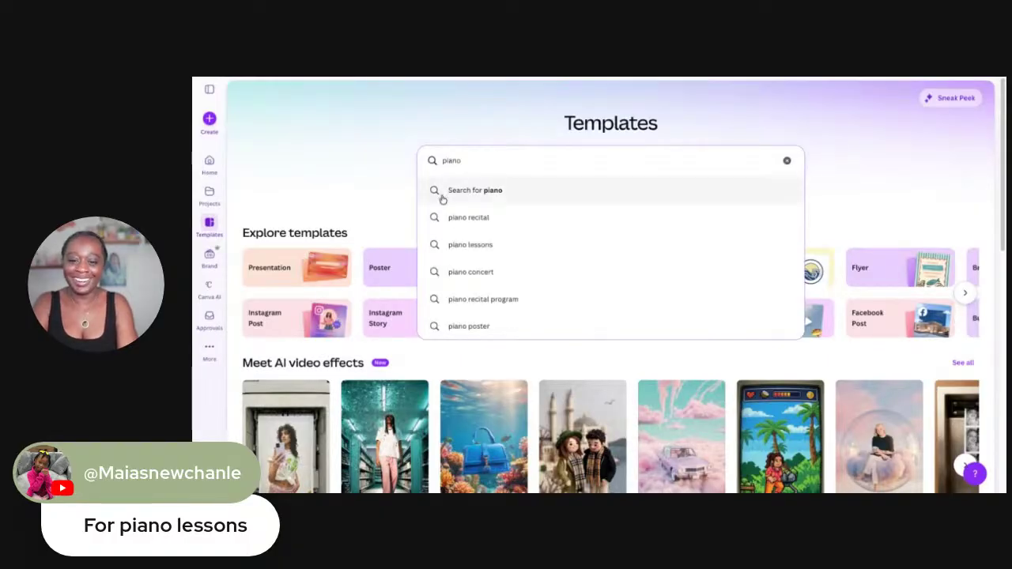
{"action": "left_click", "coordinate": [472, 245]}
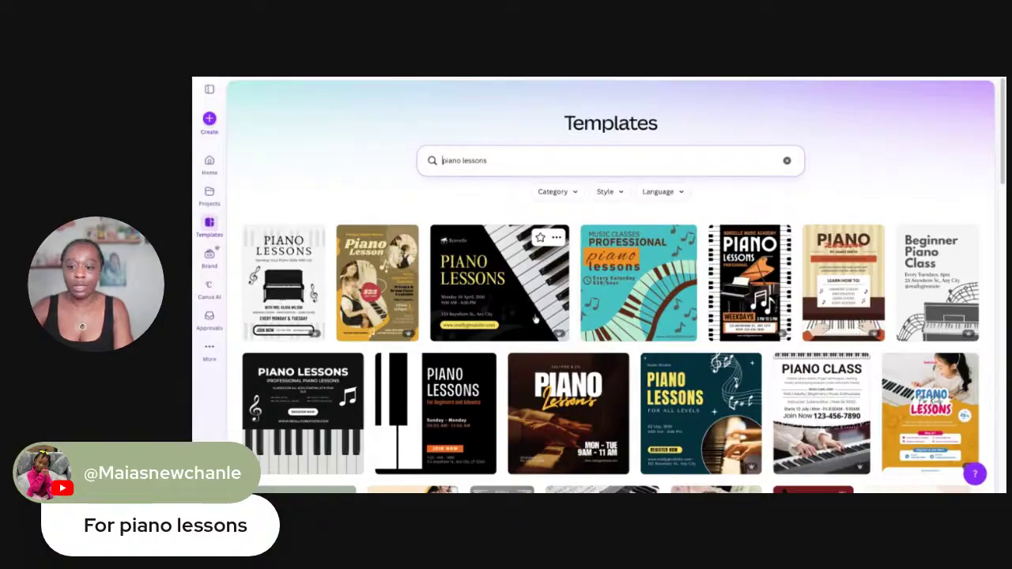
{"action": "scroll", "coordinate": [544, 310], "scroll_direction": "down", "scroll_amount": 1}
{"action": "scroll", "coordinate": [545, 301], "scroll_direction": "down", "scroll_amount": 3}
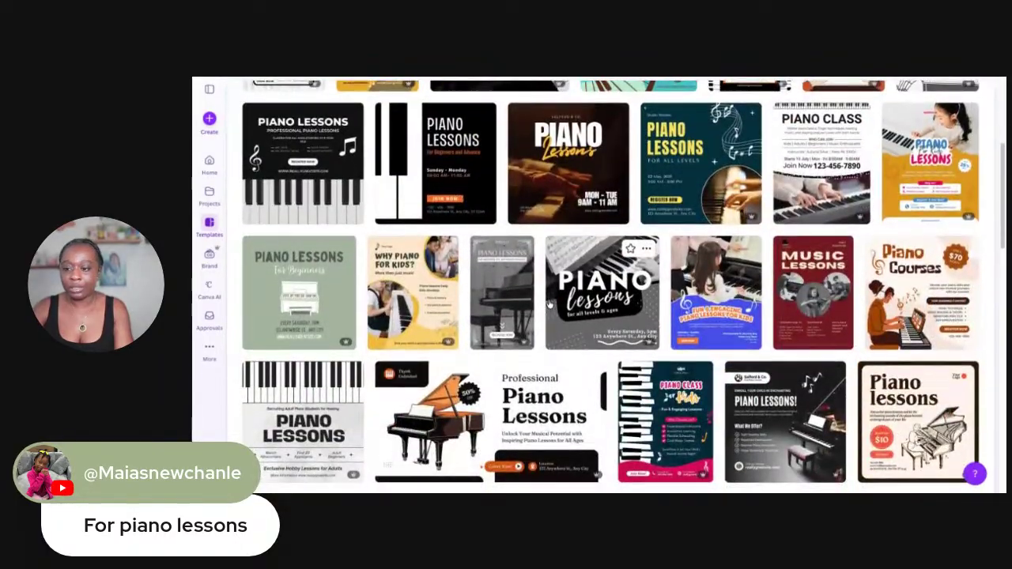
{"action": "scroll", "coordinate": [548, 304], "scroll_direction": "down", "scroll_amount": 1}
{"action": "scroll", "coordinate": [548, 304], "scroll_direction": "down", "scroll_amount": 2}
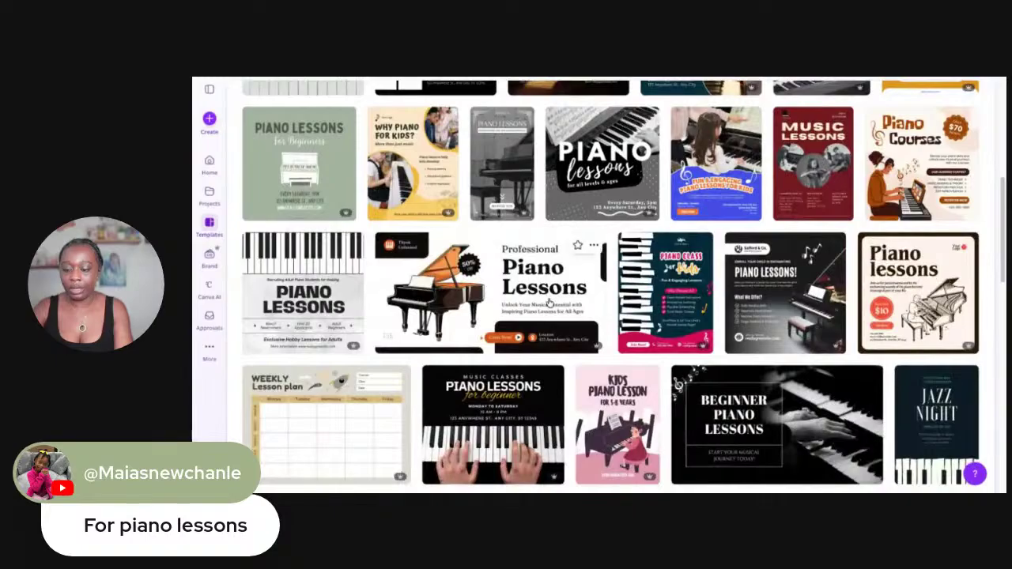
{"action": "scroll", "coordinate": [549, 304], "scroll_direction": "down", "scroll_amount": 3}
{"action": "scroll", "coordinate": [548, 304], "scroll_direction": "down", "scroll_amount": 1}
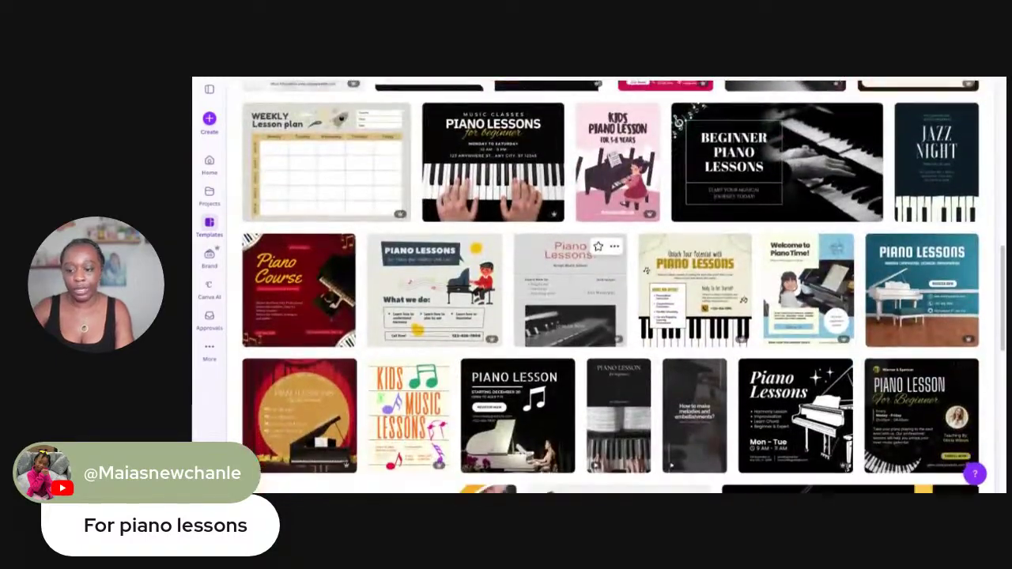
{"action": "scroll", "coordinate": [549, 304], "scroll_direction": "down", "scroll_amount": 4}
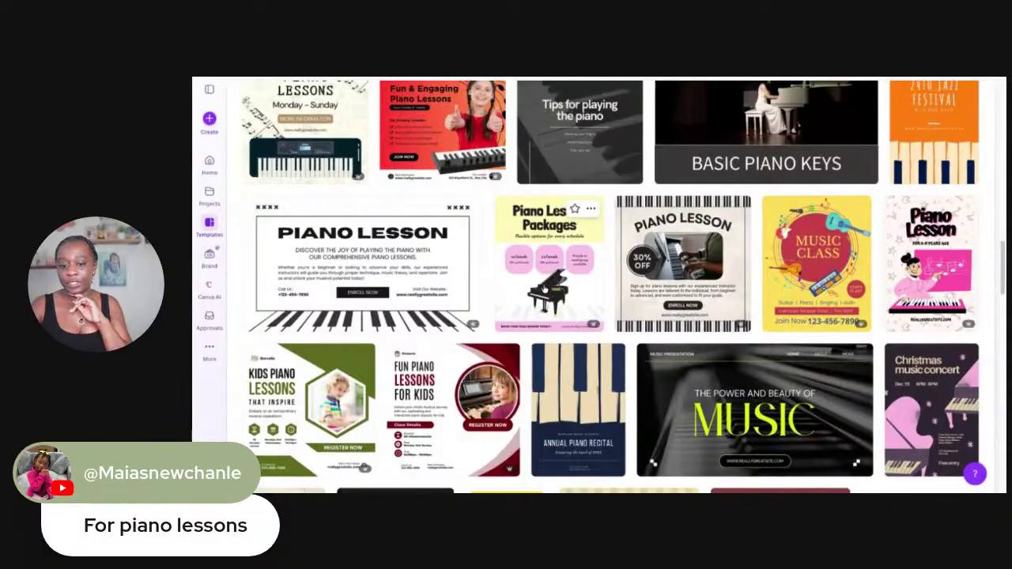
{"action": "scroll", "coordinate": [545, 290], "scroll_direction": "down", "scroll_amount": 5}
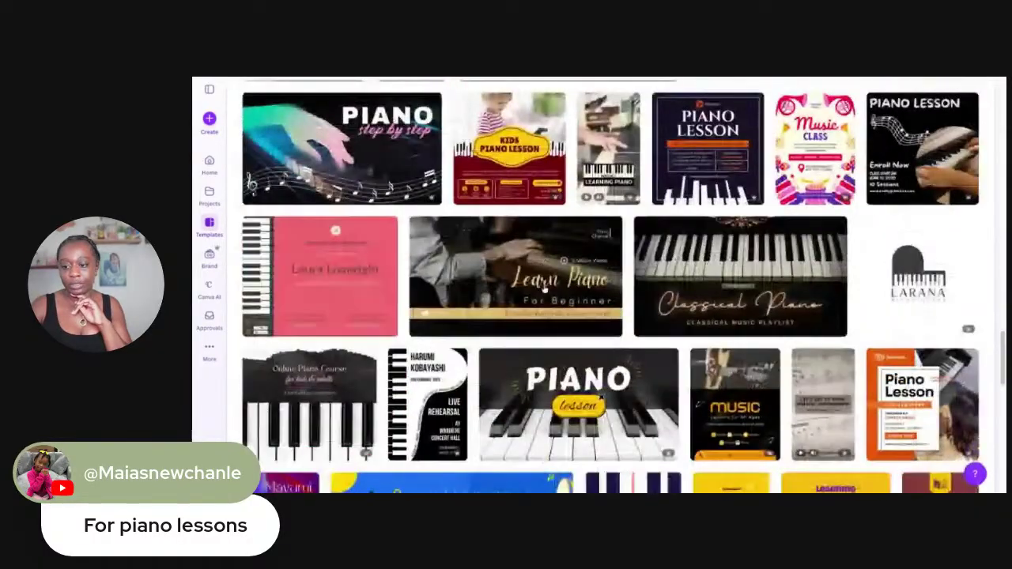
{"action": "scroll", "coordinate": [544, 290], "scroll_direction": "down", "scroll_amount": 3}
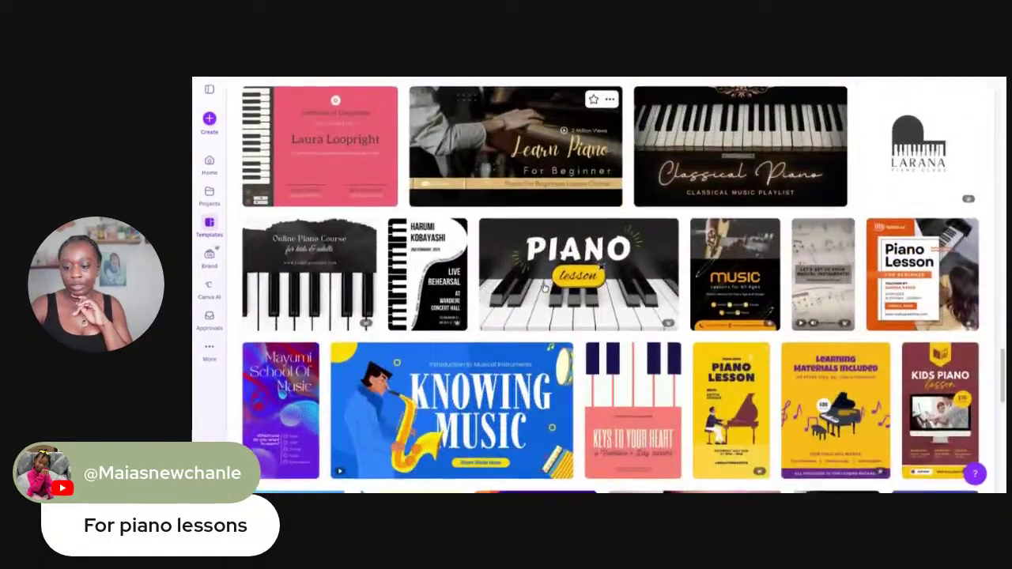
{"action": "scroll", "coordinate": [544, 289], "scroll_direction": "down", "scroll_amount": 5}
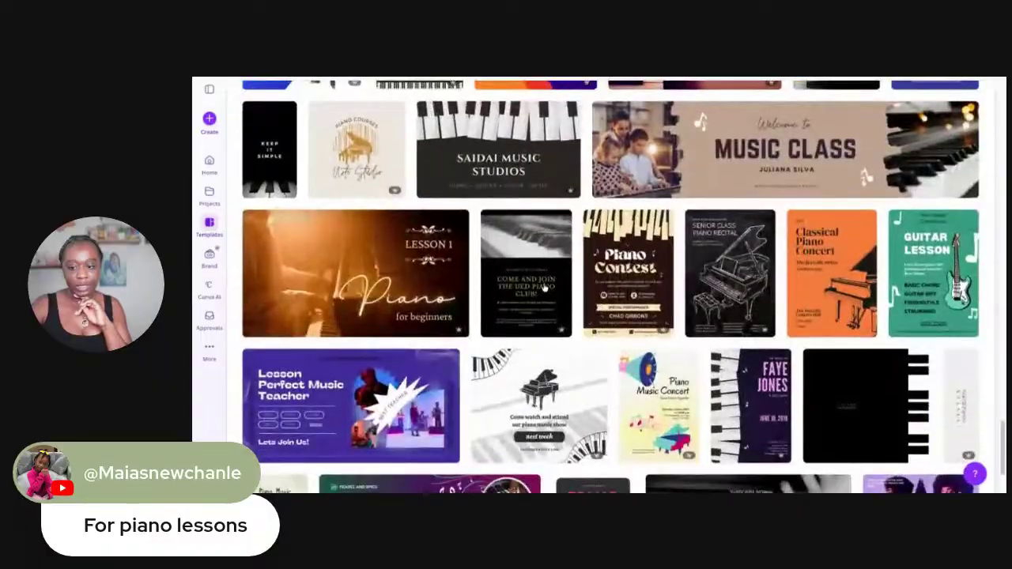
{"action": "scroll", "coordinate": [816, 249], "scroll_direction": "up", "scroll_amount": 10}
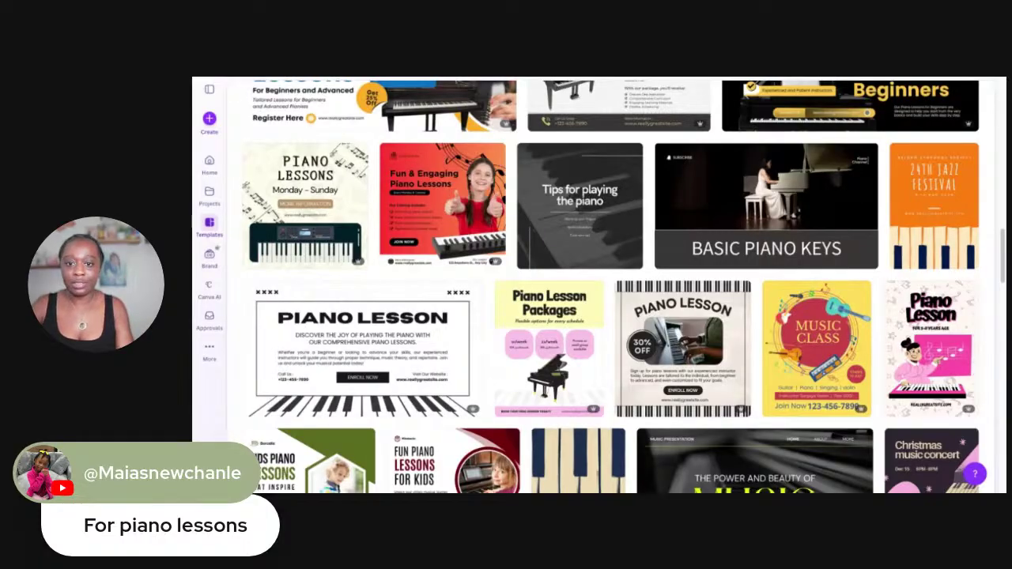
{"action": "scroll", "coordinate": [610, 282], "scroll_direction": "down", "scroll_amount": 1}
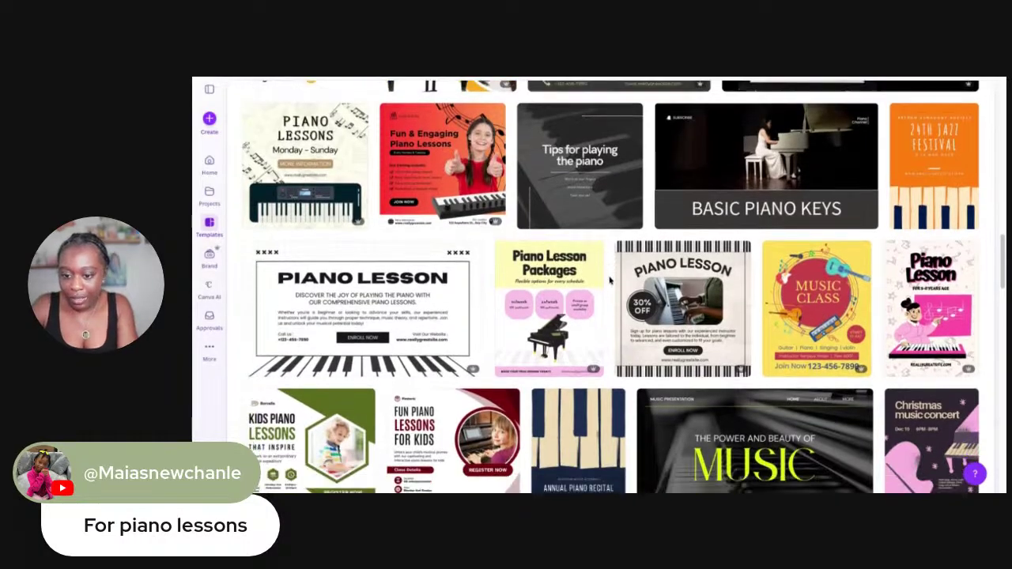
{"action": "scroll", "coordinate": [610, 282], "scroll_direction": "up", "scroll_amount": 10}
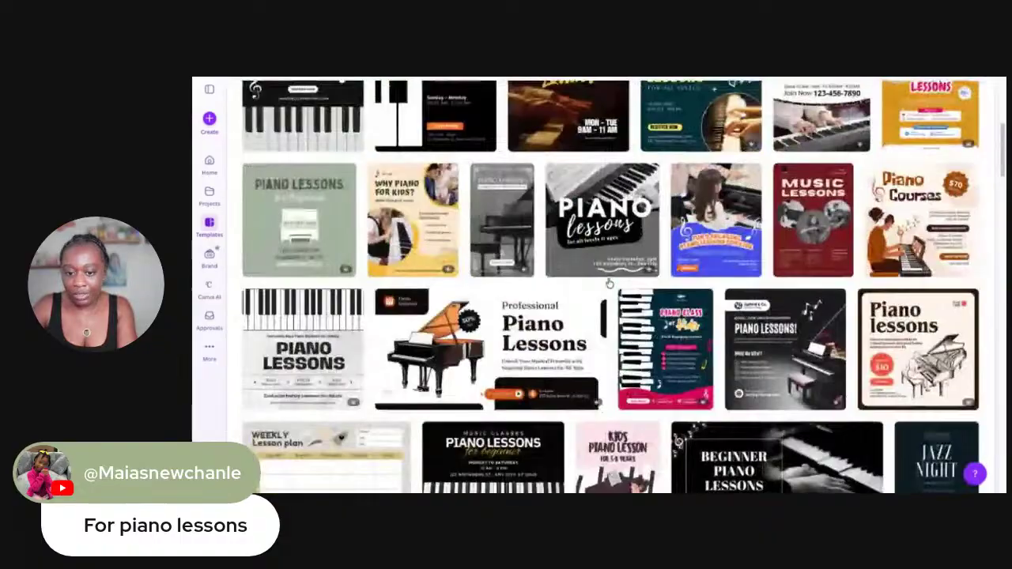
{"action": "scroll", "coordinate": [610, 283], "scroll_direction": "up", "scroll_amount": 5}
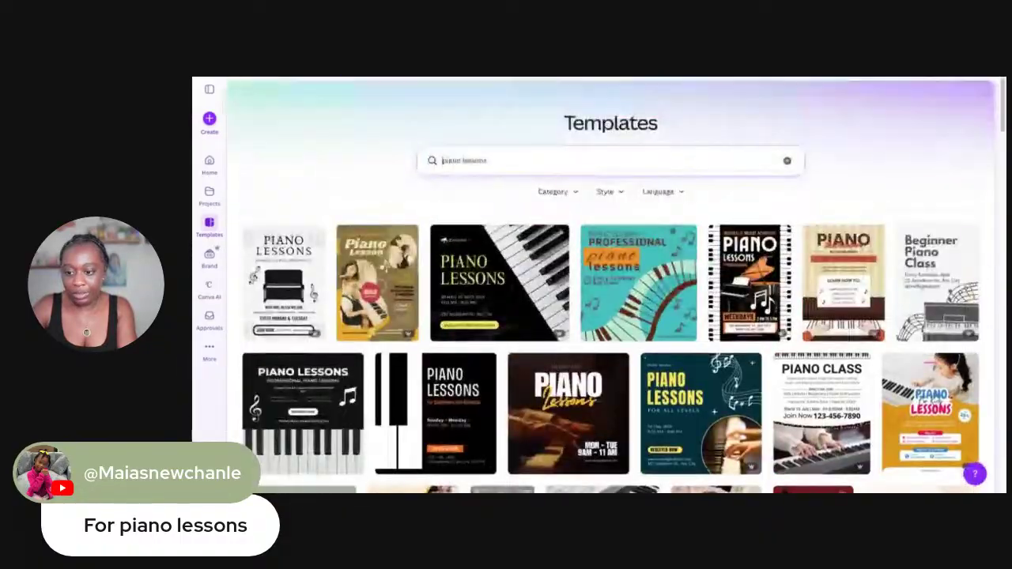
{"action": "scroll", "coordinate": [500, 380], "scroll_direction": "down", "scroll_amount": 1}
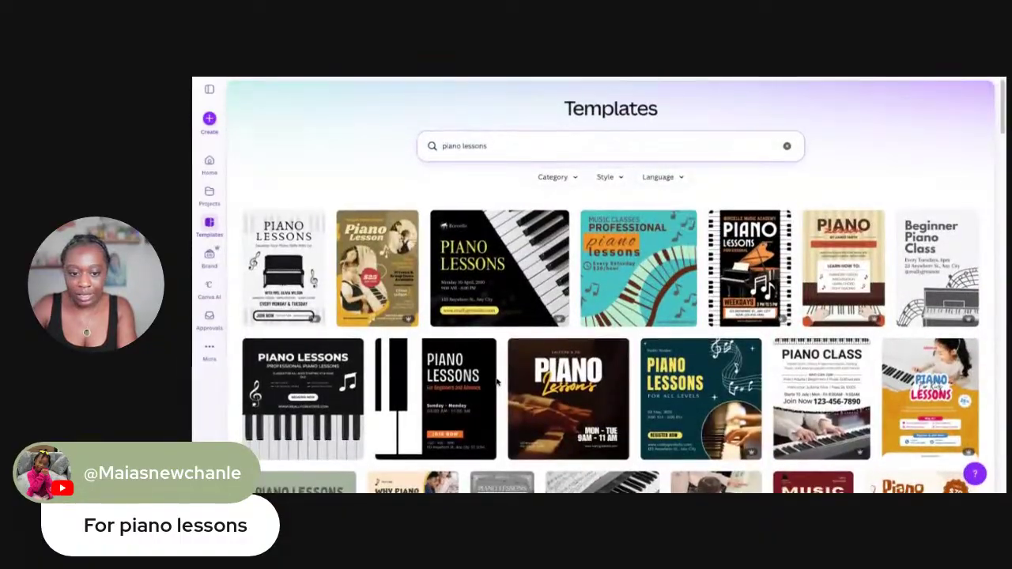
{"action": "left_click", "coordinate": [394, 266]}
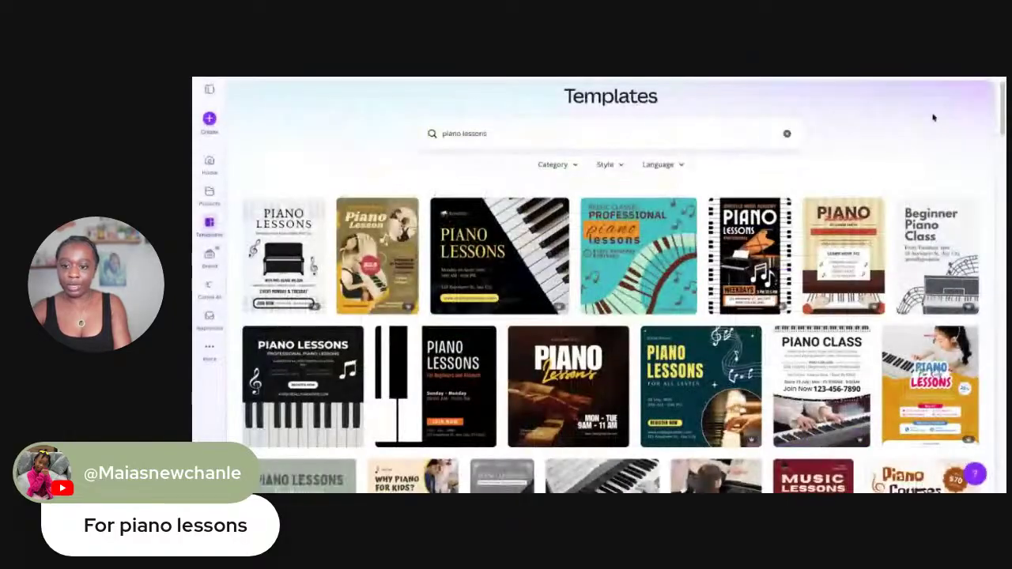
{"action": "left_click", "coordinate": [942, 94]}
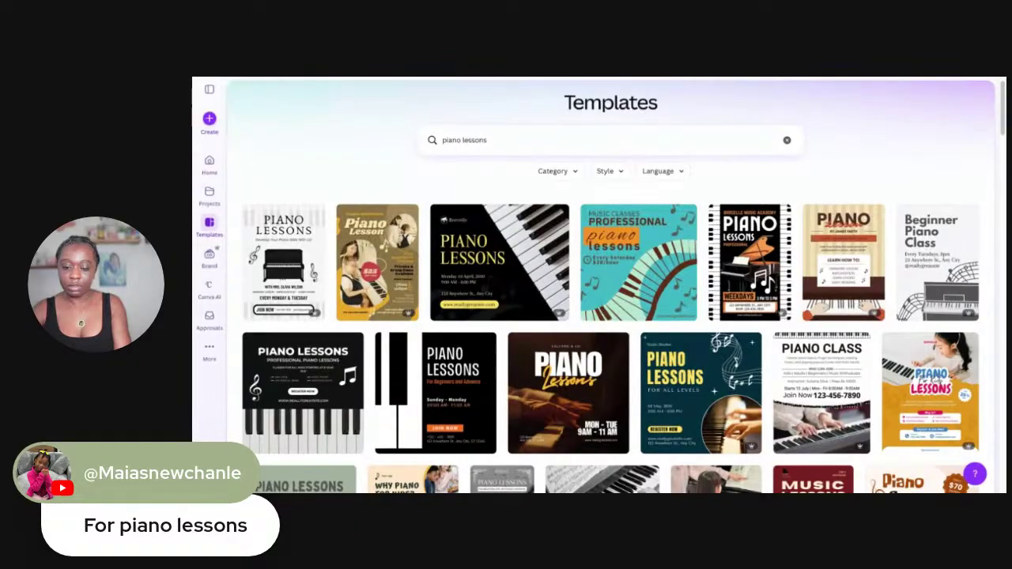
Preview the 'Why piano for kids?' Yellow Modern Piano Lesson Instagram Post template (1080 × 1350 px)
{"action": "scroll", "coordinate": [646, 355], "scroll_direction": "up", "scroll_amount": 1}
{"action": "scroll", "coordinate": [646, 355], "scroll_direction": "down", "scroll_amount": 5}
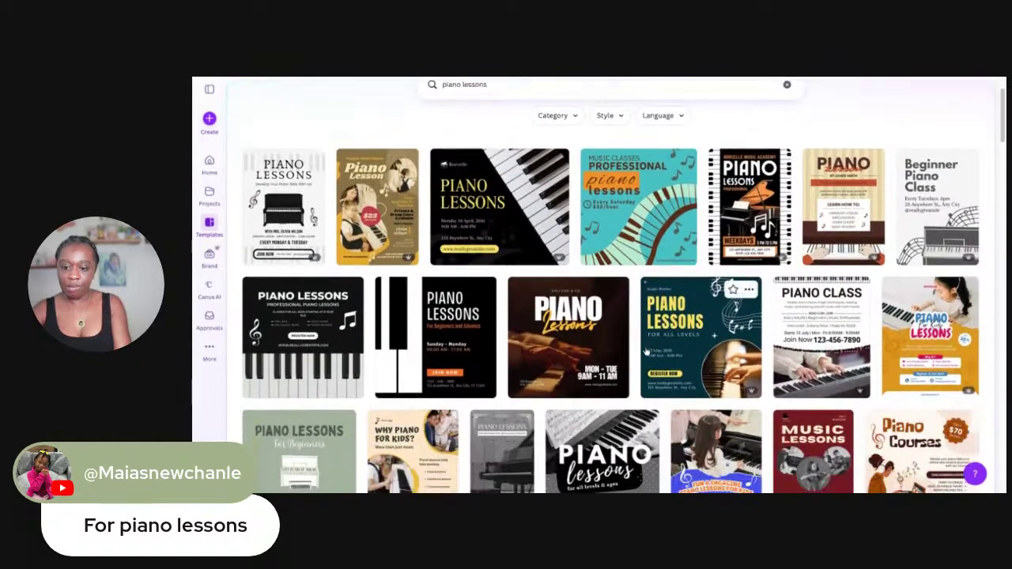
{"action": "scroll", "coordinate": [623, 284], "scroll_direction": "up", "scroll_amount": 1}
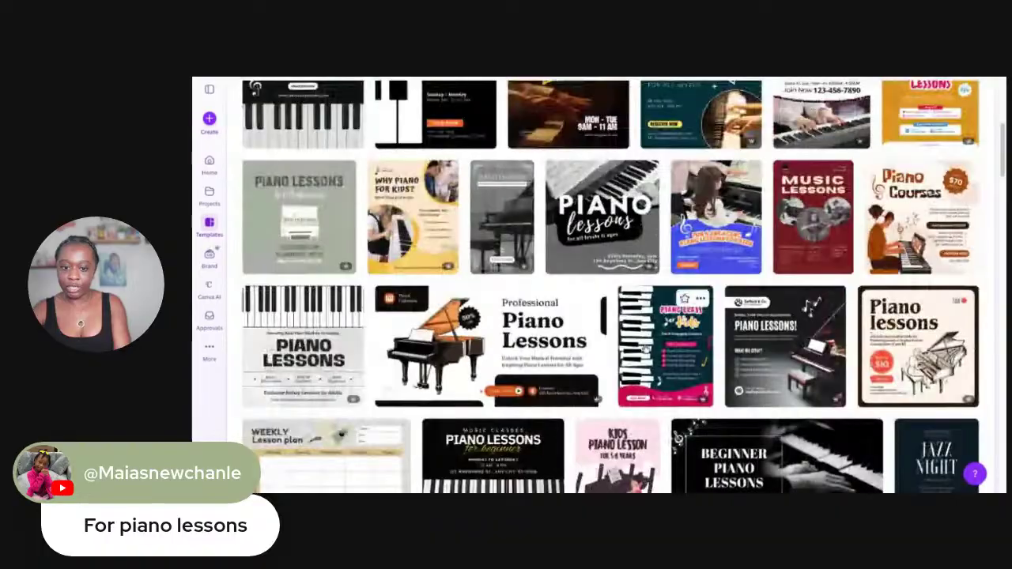
{"action": "left_click", "coordinate": [399, 234]}
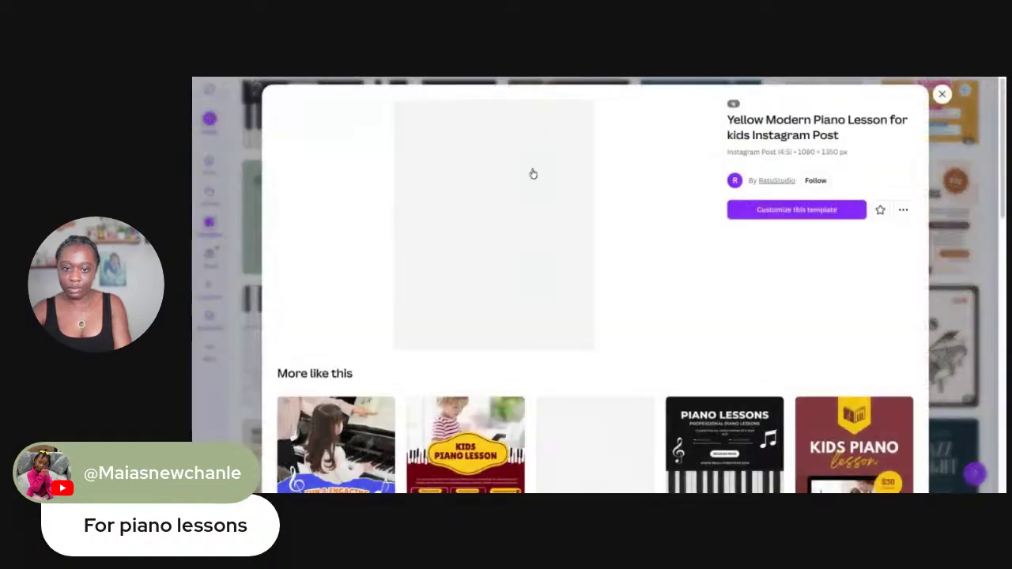
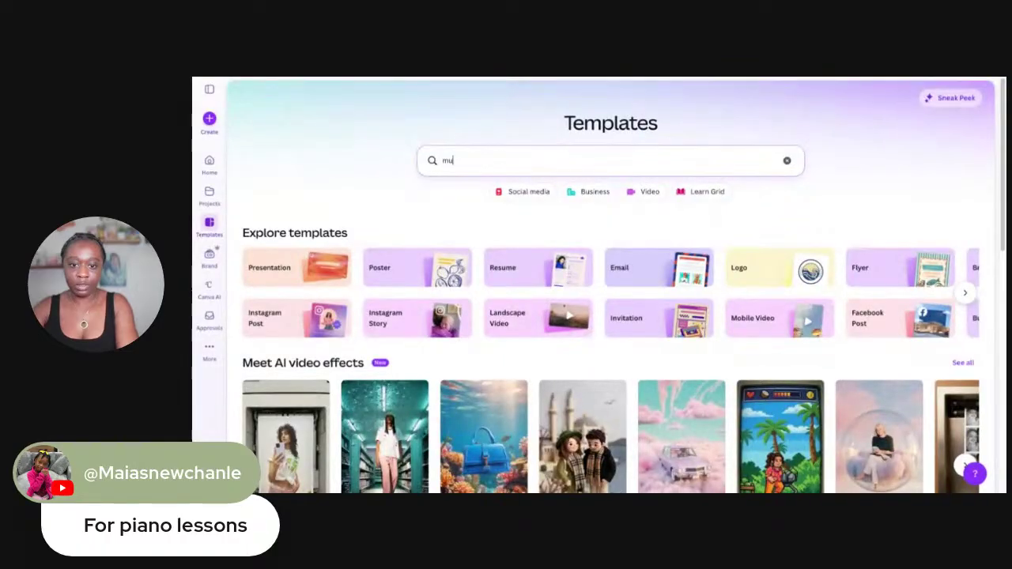
Search the templates for 'music logo', correcting the typo
{"action": "type", "text": "sic"}
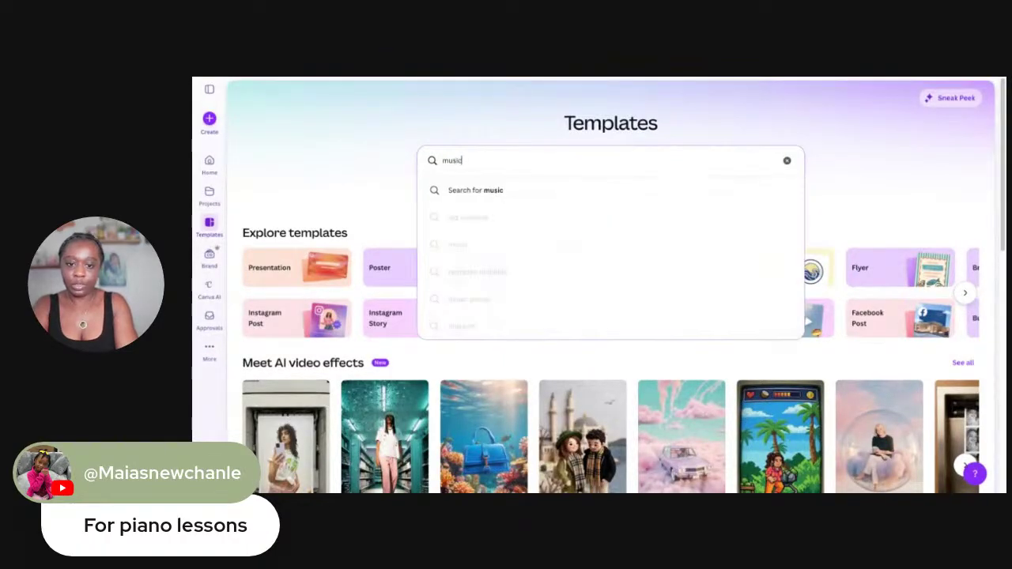
{"action": "type", "text": " lgog"}
{"action": "key", "text": "BackSpace"}
{"action": "key", "text": "BackSpace"}
{"action": "key", "text": "BackSpace"}
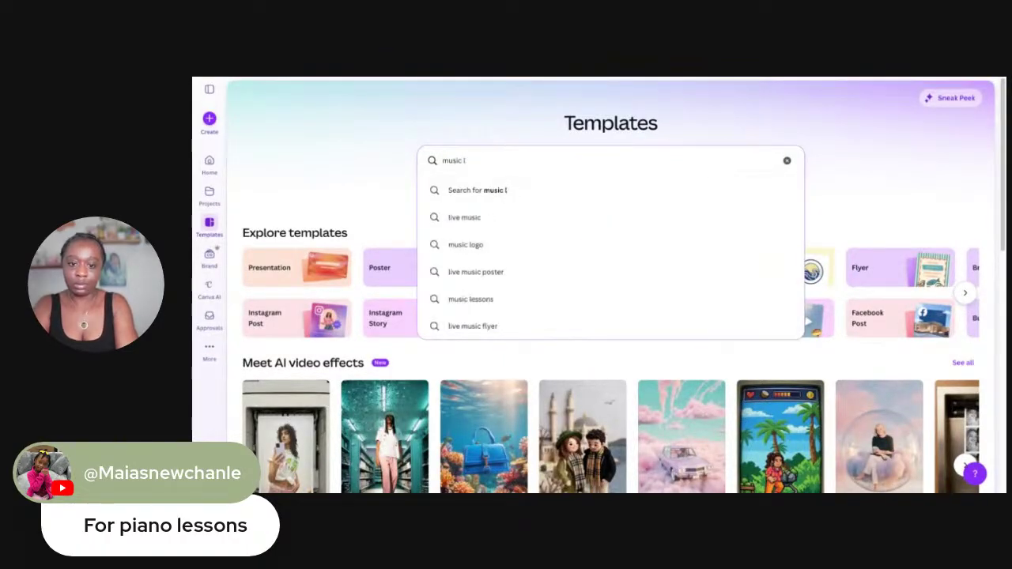
{"action": "type", "text": "ogo"}
{"action": "key", "text": "Return"}
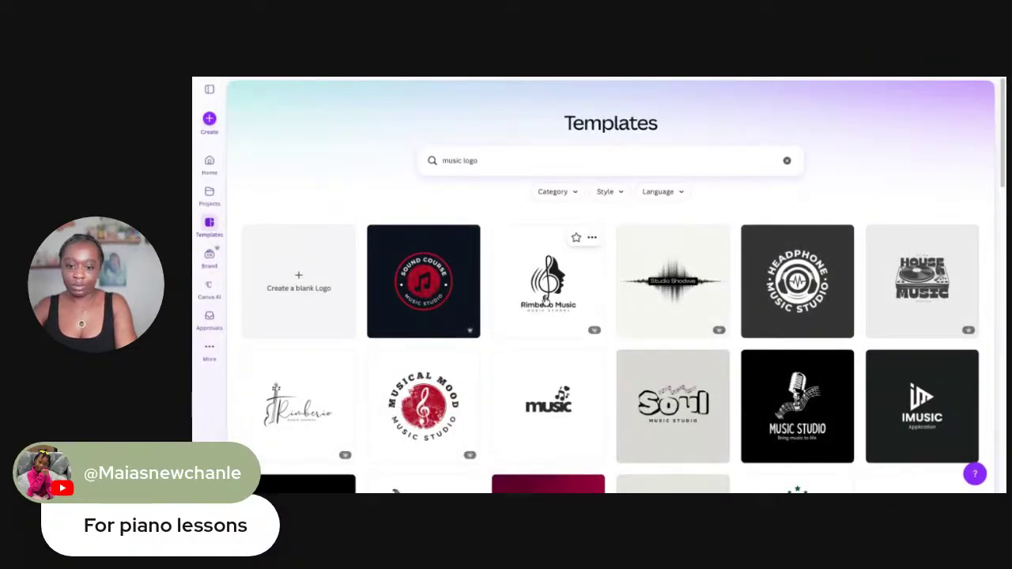
Start a new design from the Rimberio Music black-and-white logo template and select its name text
{"action": "left_click", "coordinate": [545, 300]}
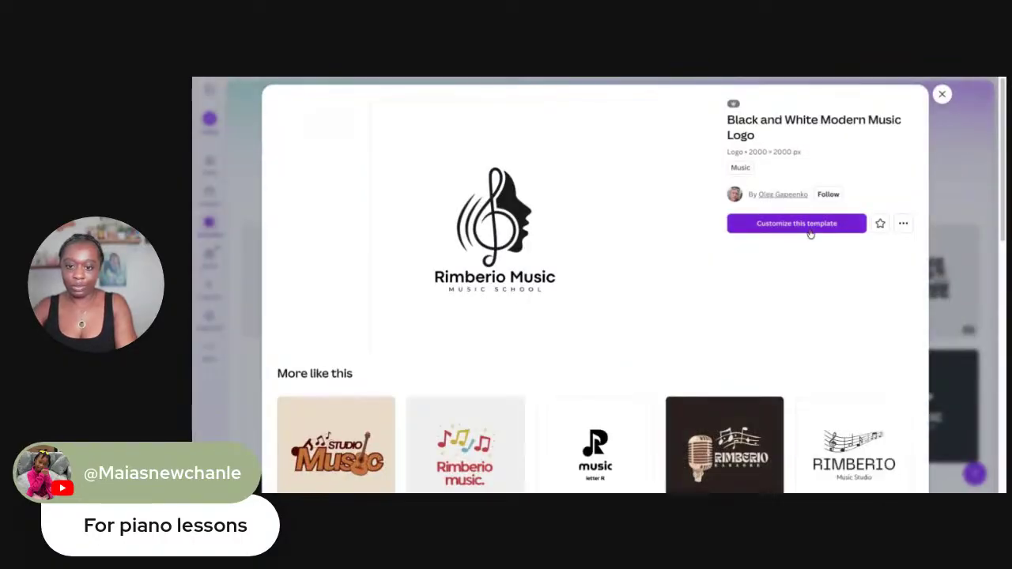
{"action": "left_click", "coordinate": [785, 225]}
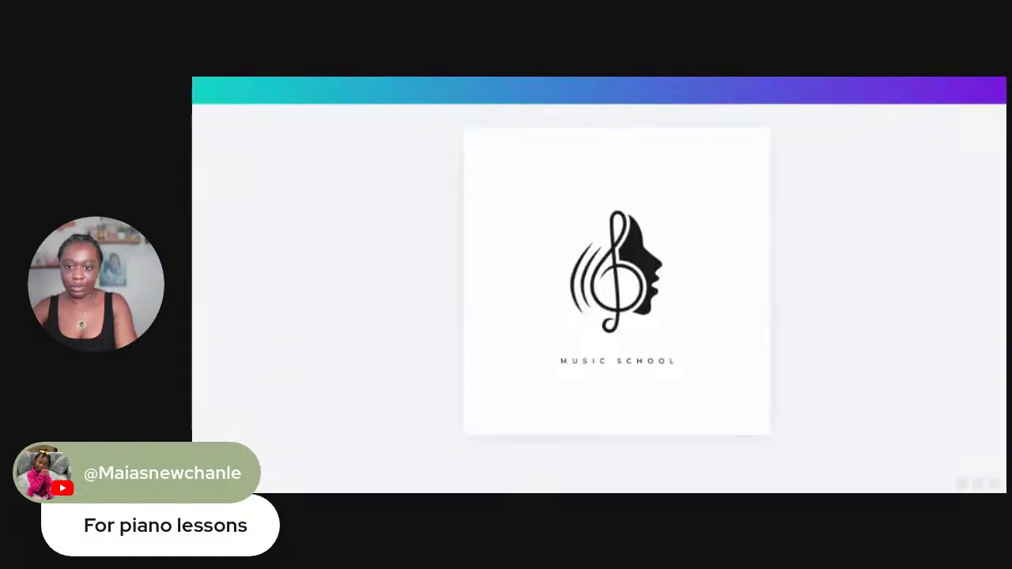
{"action": "left_click", "coordinate": [617, 353]}
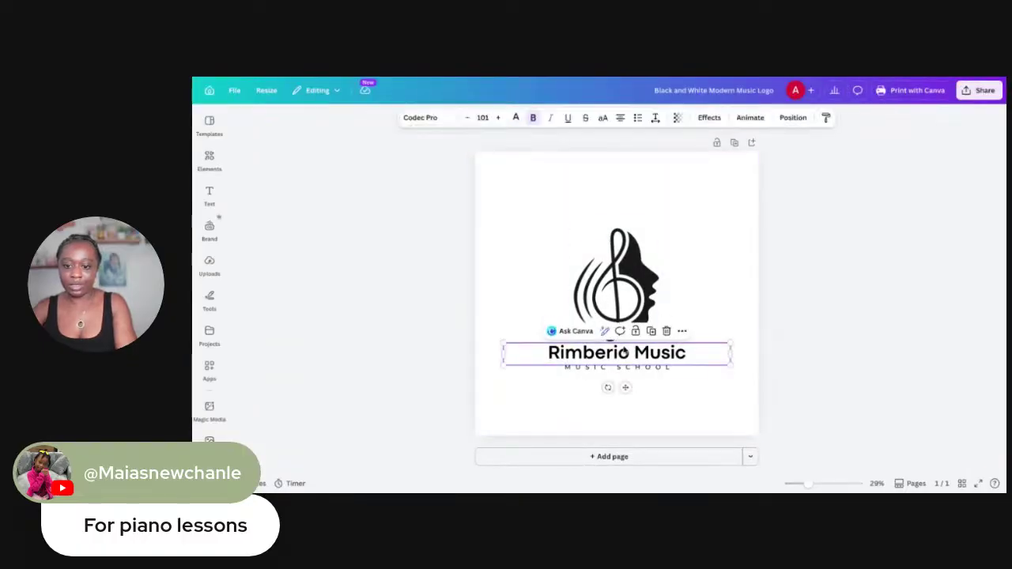
Replace the logo name 'Rimberio Music' with 'Musical Love'
{"action": "left_click", "coordinate": [617, 352]}
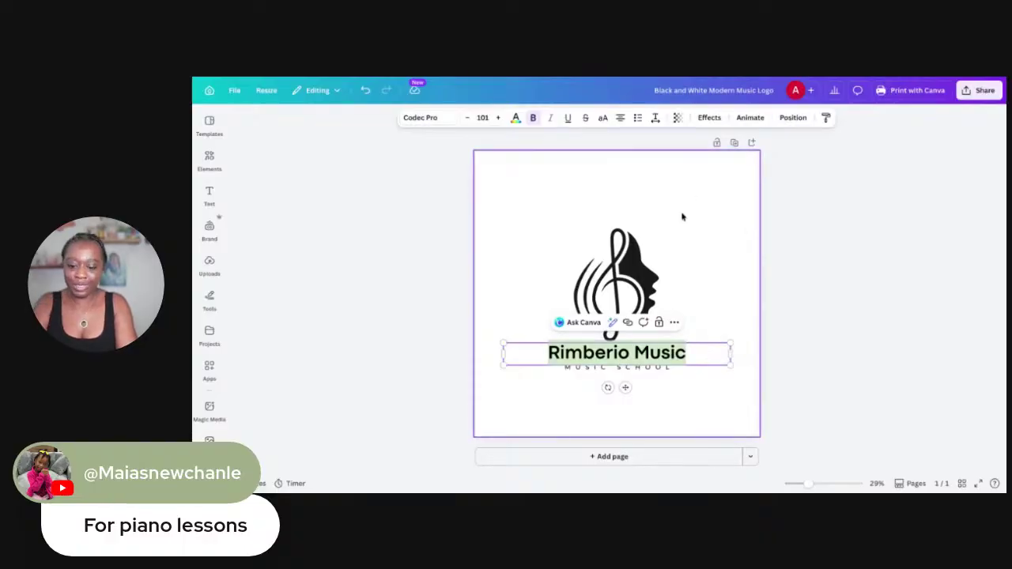
{"action": "type", "text": "Music"}
{"action": "key", "text": "BackSpace"}
{"action": "type", "text": "cal "}
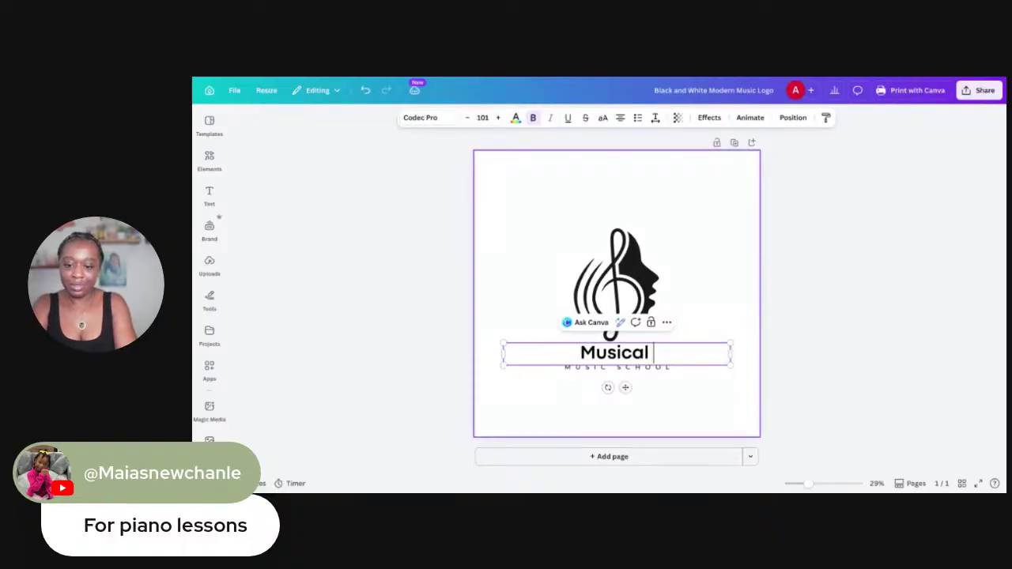
{"action": "type", "text": "Love"}
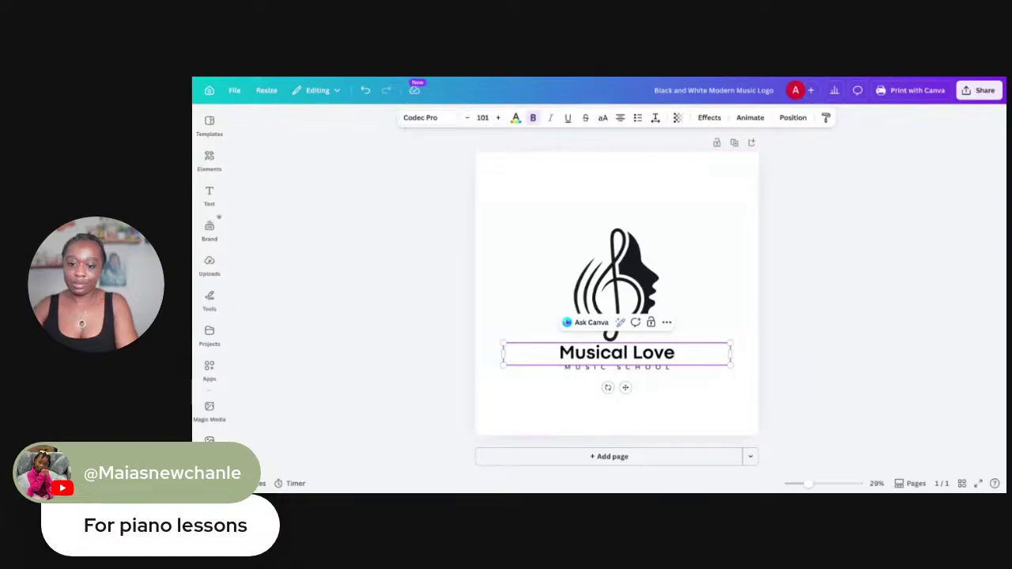
{"action": "left_click", "coordinate": [586, 369]}
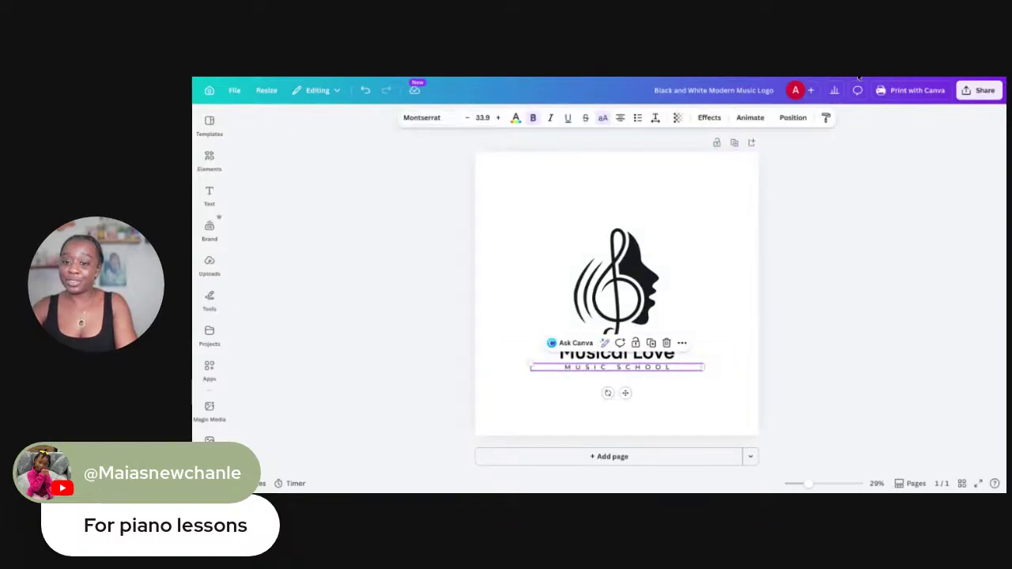
Download the Musical Love logo as a PNG image
{"action": "left_click", "coordinate": [979, 90]}
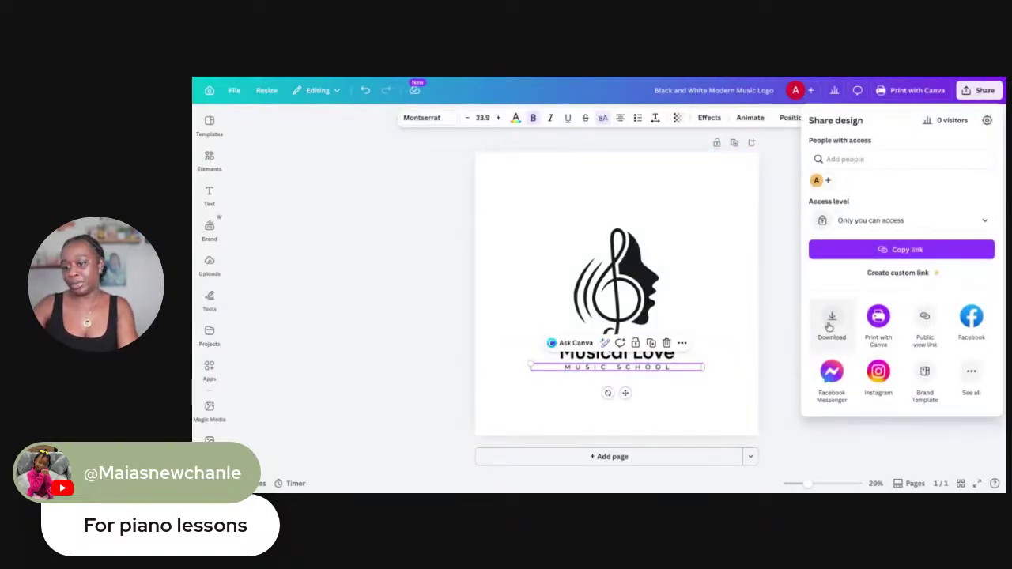
{"action": "left_click", "coordinate": [830, 324]}
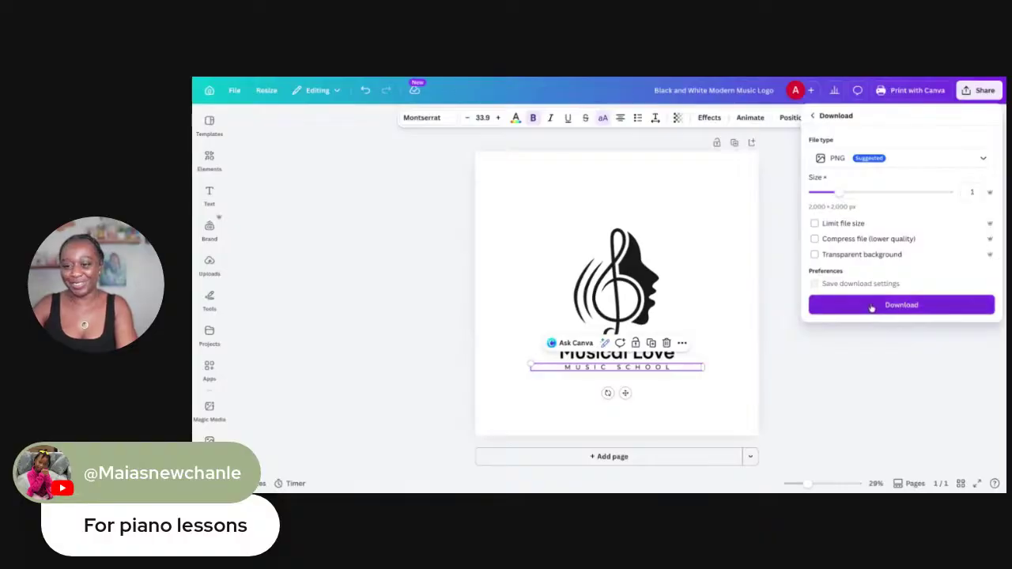
{"action": "left_click", "coordinate": [872, 306]}
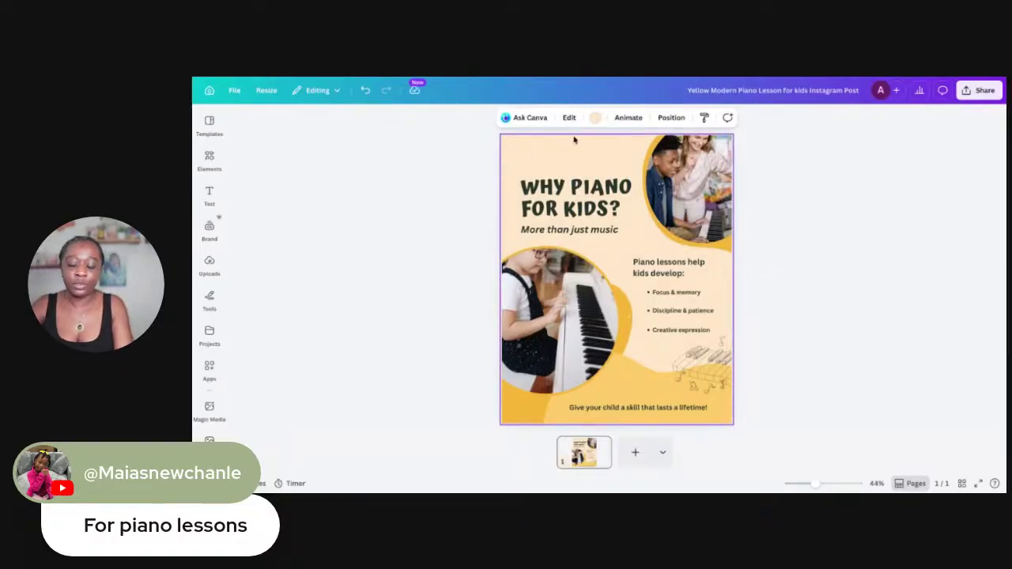
Deselect the flyer headline and show the uploaded images, including the Musical Love logo
{"action": "left_click_drag", "start_coordinate": [500, 150], "coordinate": [635, 222]}
{"action": "left_click", "coordinate": [380, 206]}
{"action": "left_click", "coordinate": [208, 266]}
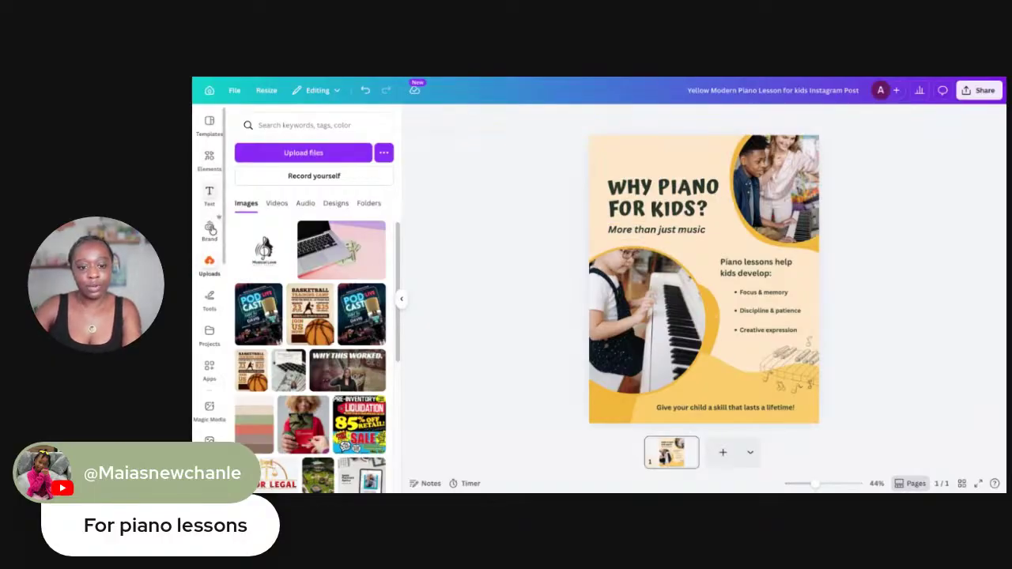
{"action": "mouse_move", "coordinate": [277, 263]}
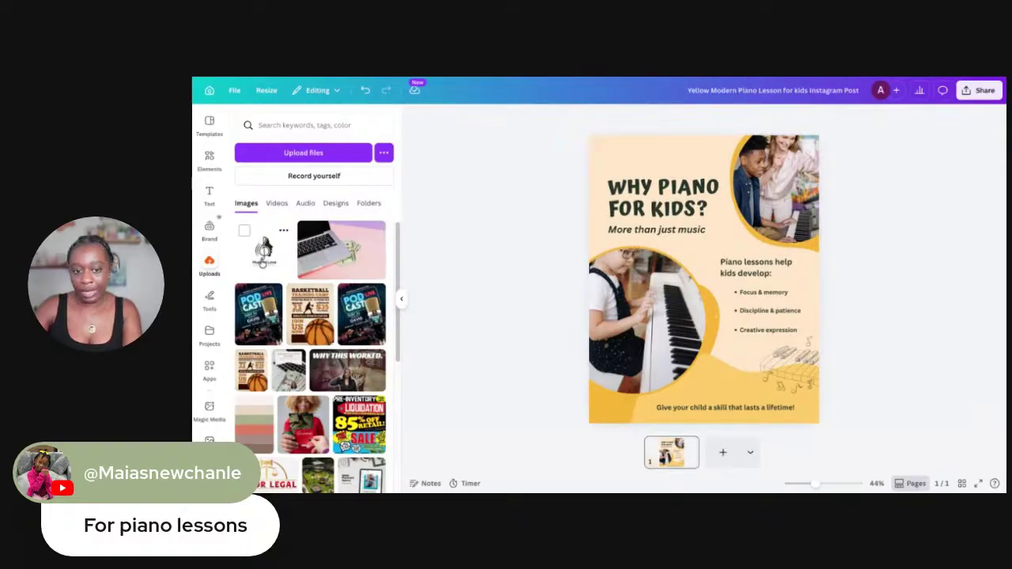
Add the Musical Love logo to the flyer, undo it replacing the girl's photo, and remove its background
{"action": "left_click", "coordinate": [264, 251]}
{"action": "left_click_drag", "start_coordinate": [696, 278], "coordinate": [641, 249]}
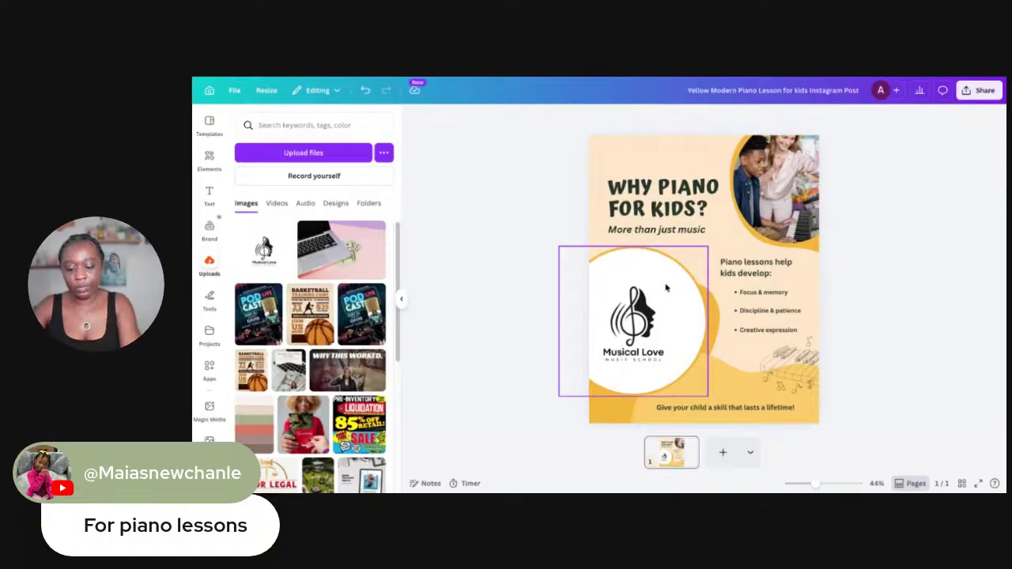
{"action": "key", "text": "ctrl+z"}
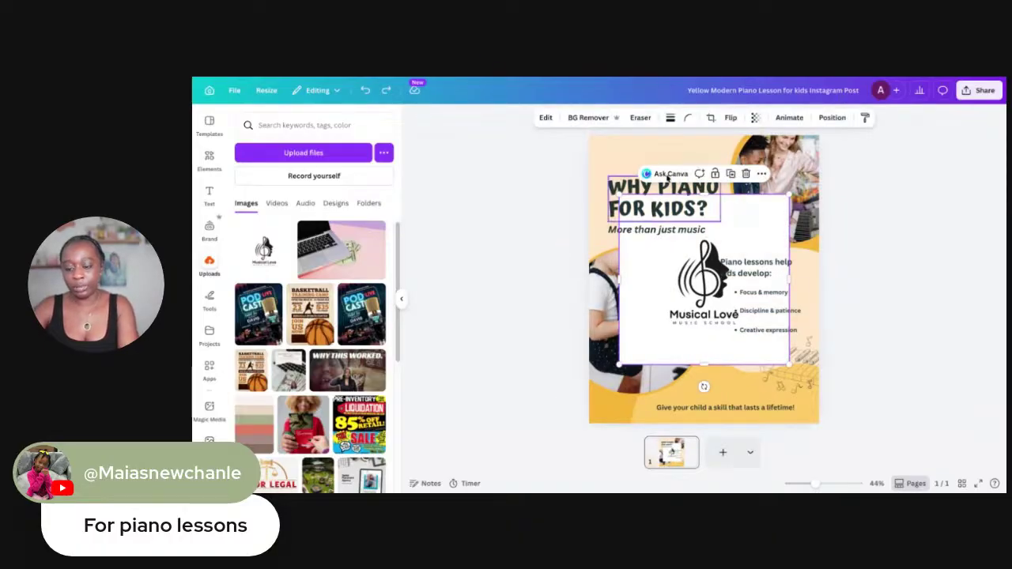
{"action": "left_click", "coordinate": [597, 119]}
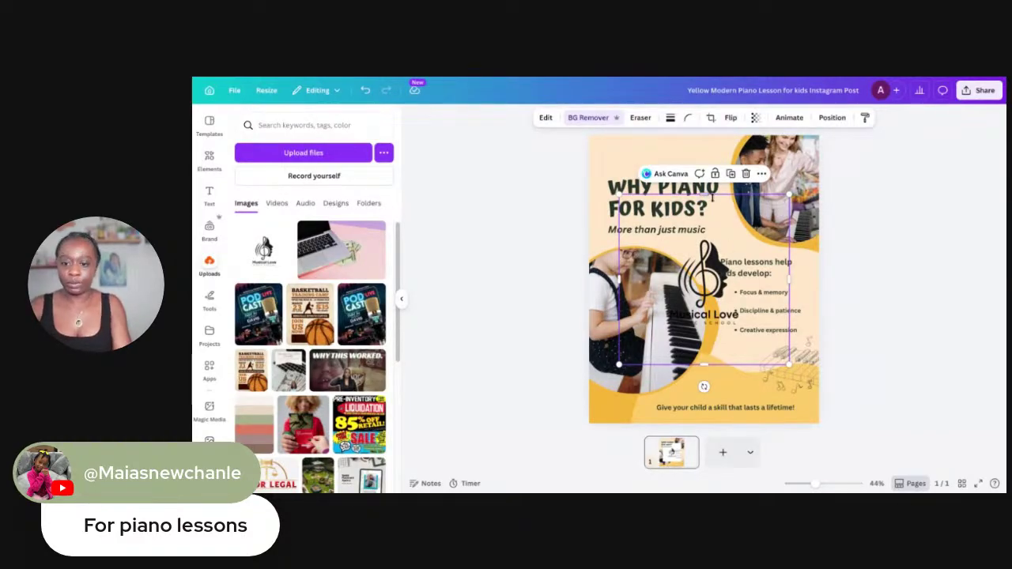
Crop the logo's empty space from the top, bottom, right and left edges
{"action": "left_click_drag", "start_coordinate": [700, 195], "coordinate": [707, 230]}
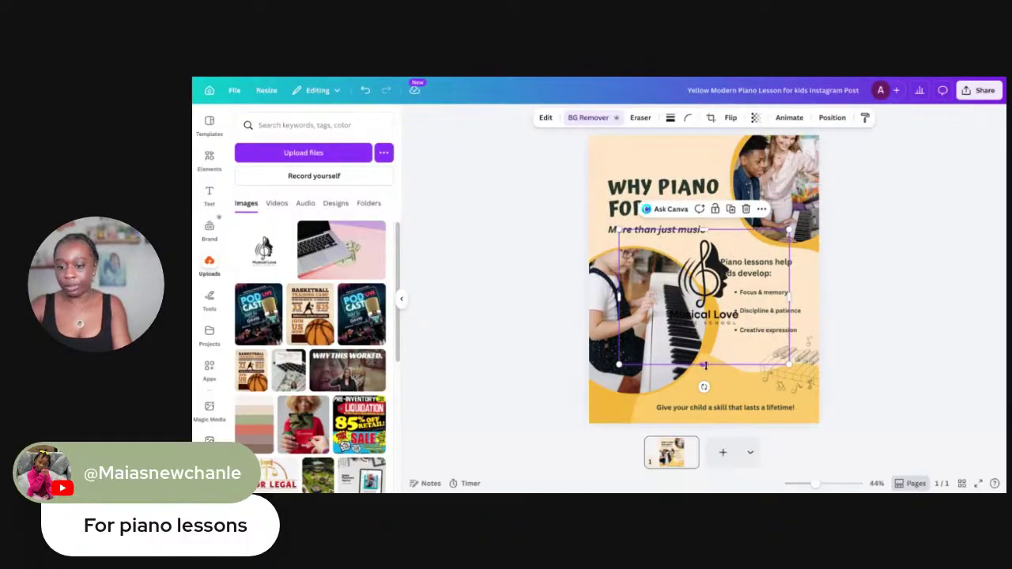
{"action": "left_click_drag", "start_coordinate": [705, 365], "coordinate": [706, 325]}
{"action": "left_click_drag", "start_coordinate": [790, 278], "coordinate": [745, 278]}
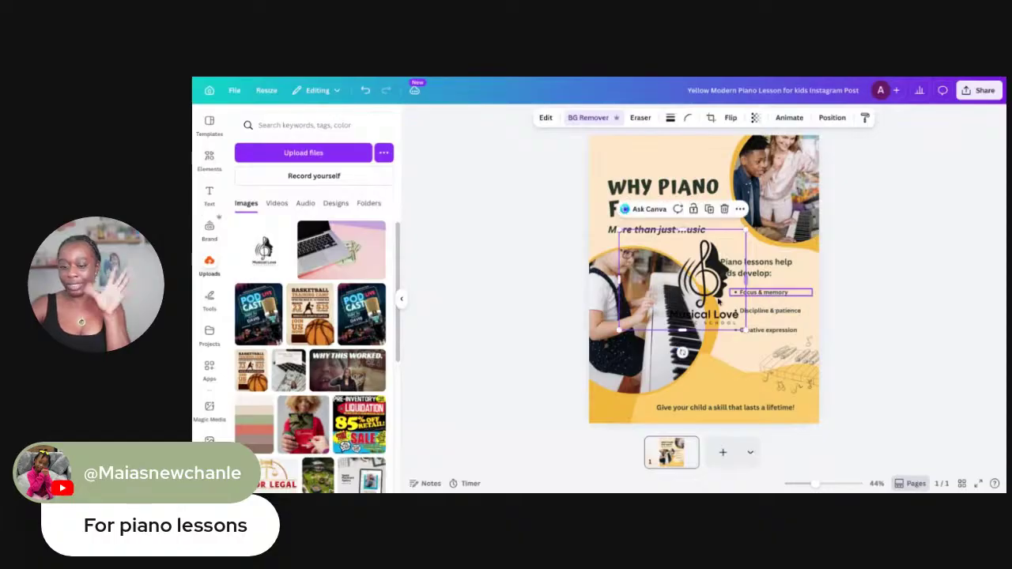
{"action": "right_click", "coordinate": [660, 285]}
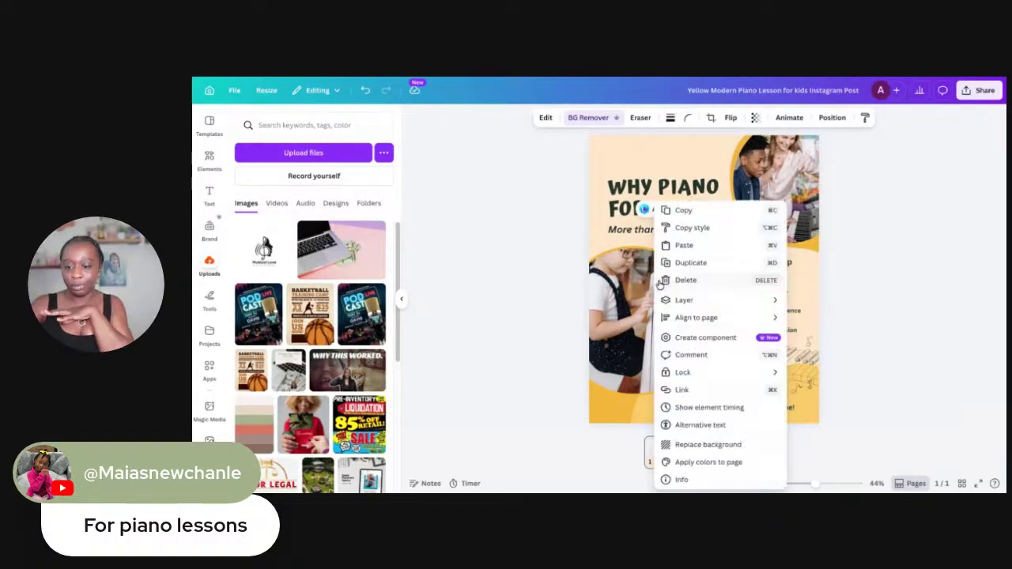
{"action": "key", "text": "Escape"}
{"action": "left_click_drag", "start_coordinate": [659, 278], "coordinate": [662, 278]}
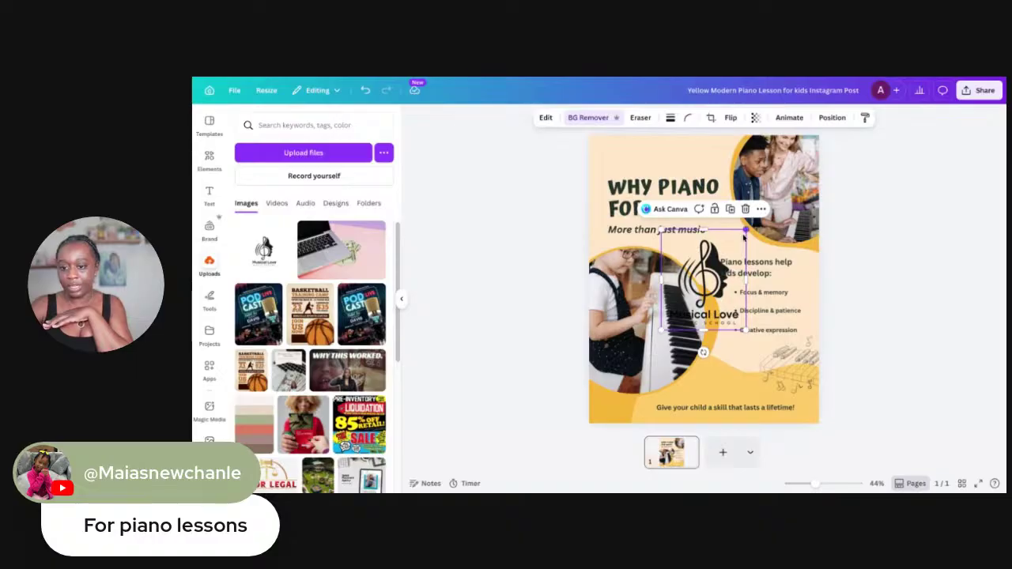
Shrink the logo into a small badge at the top-left, above the WHY PIANO FOR KIDS? headline
{"action": "left_click_drag", "start_coordinate": [741, 231], "coordinate": [637, 154]}
{"action": "left_click", "coordinate": [625, 185]}
{"action": "left_click", "coordinate": [624, 167]}
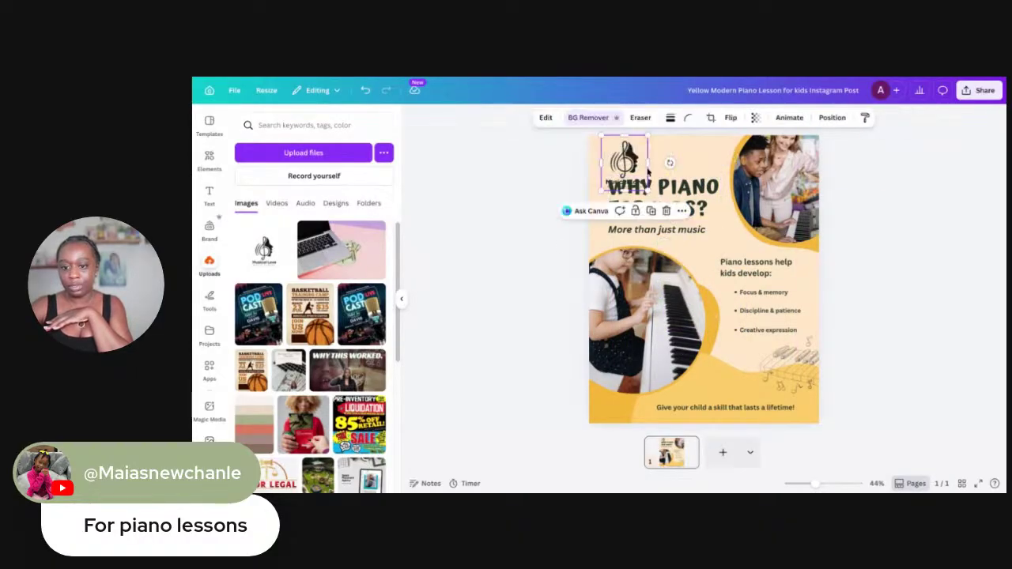
{"action": "left_click_drag", "start_coordinate": [647, 186], "coordinate": [616, 155]}
{"action": "left_click", "coordinate": [752, 170]}
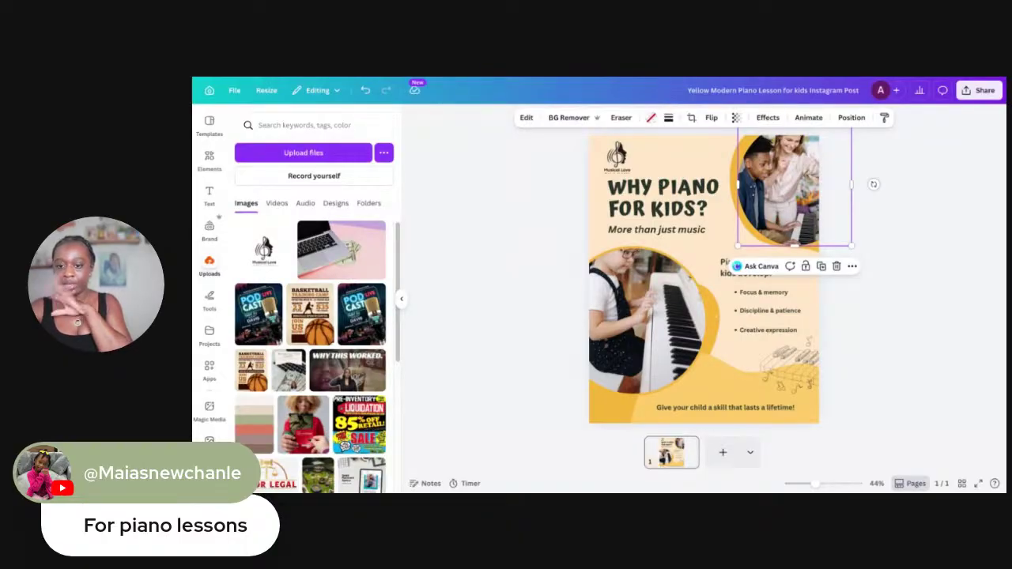
{"action": "left_click", "coordinate": [621, 186]}
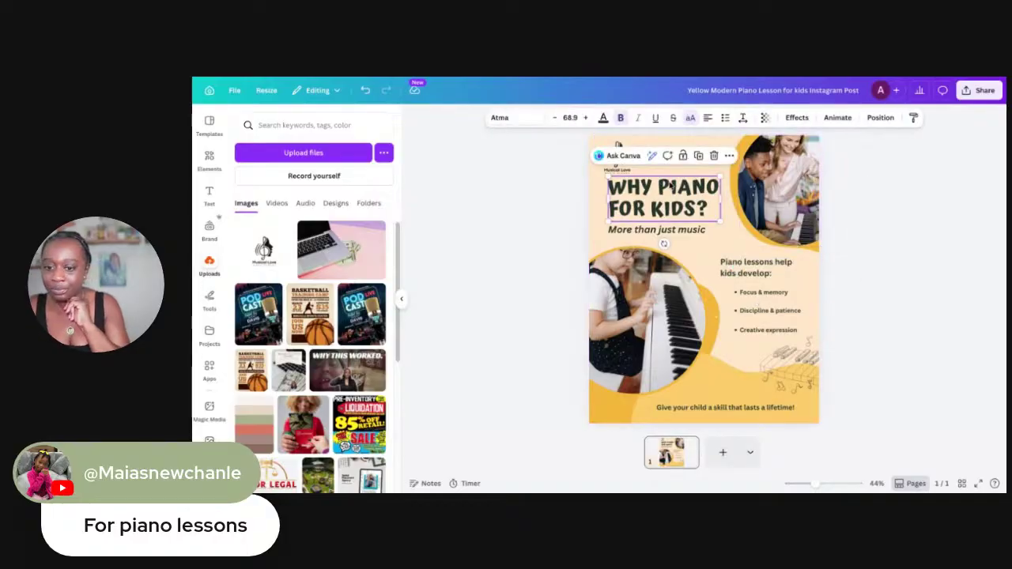
{"action": "left_click", "coordinate": [620, 173]}
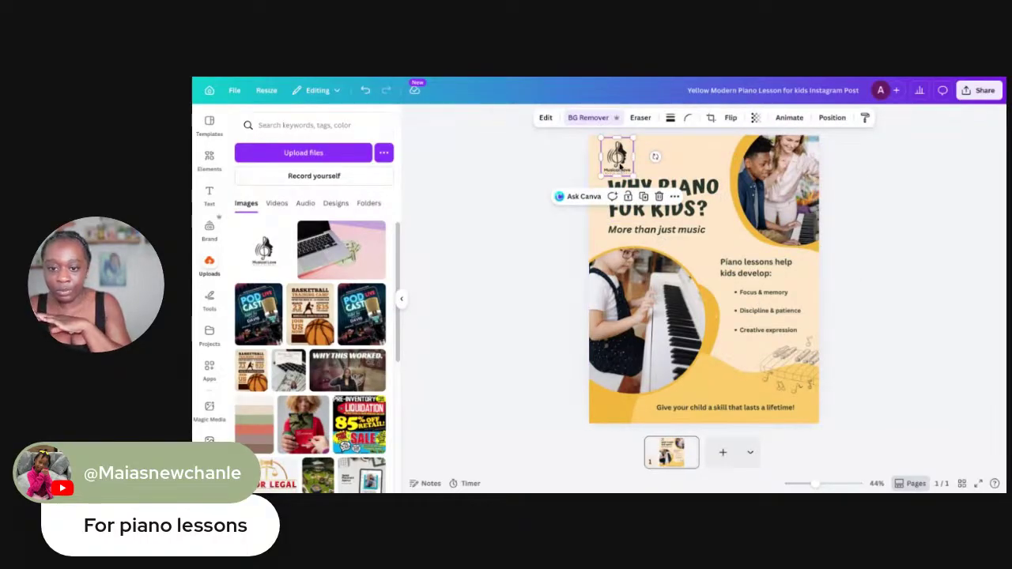
Delete the old closing line and paste 'Give your child a skill that lasts a lifetime!' under the title
{"action": "left_click_drag", "start_coordinate": [621, 167], "coordinate": [624, 164]}
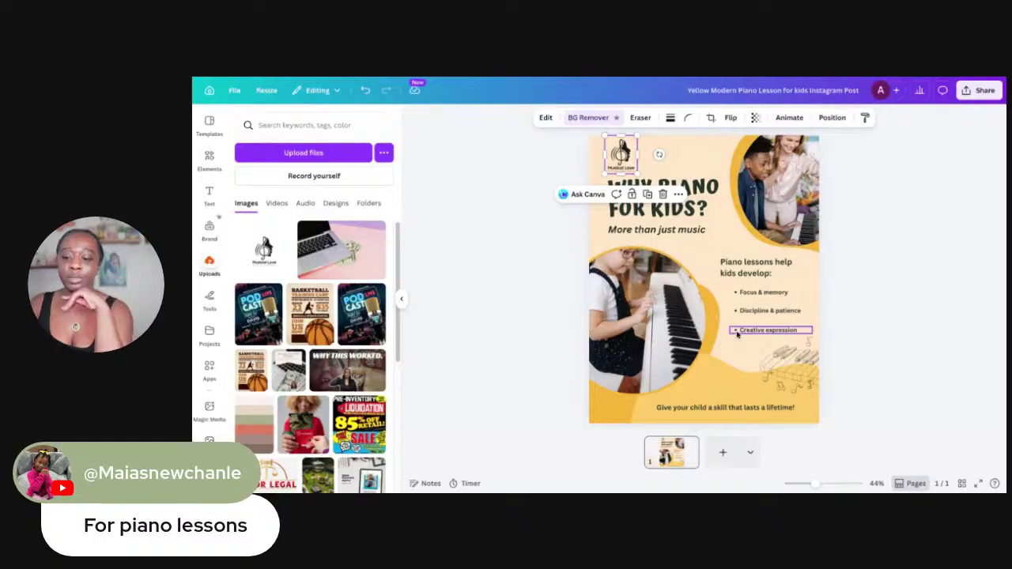
{"action": "left_click", "coordinate": [661, 207]}
{"action": "left_click", "coordinate": [664, 218]}
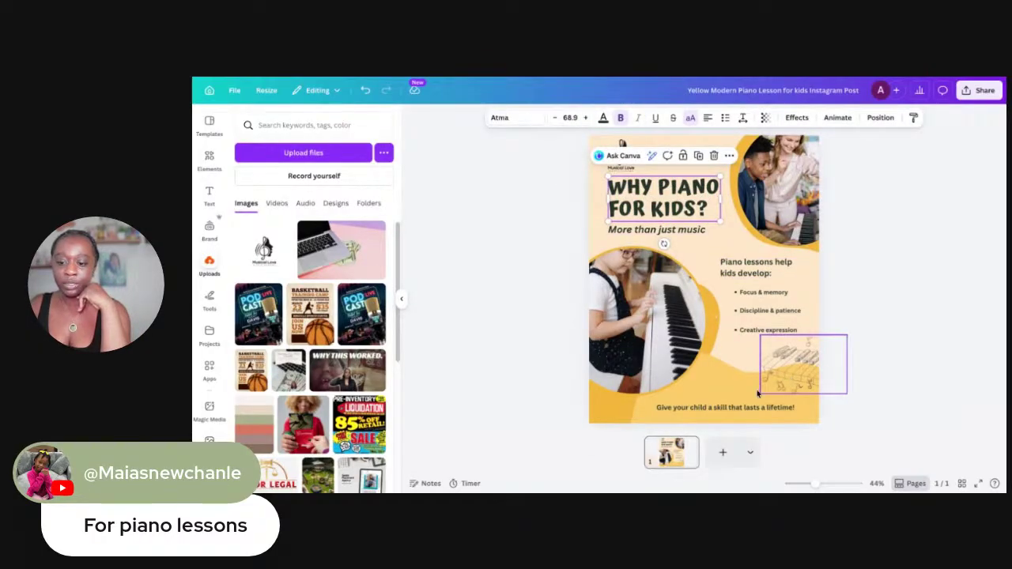
{"action": "left_click", "coordinate": [701, 408]}
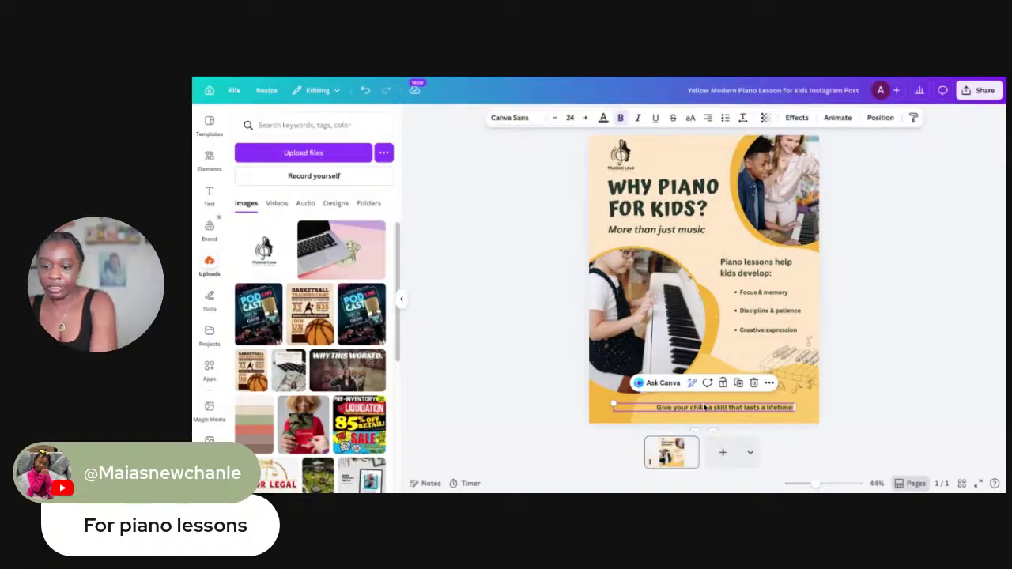
{"action": "left_click_drag", "start_coordinate": [704, 409], "coordinate": [702, 247]}
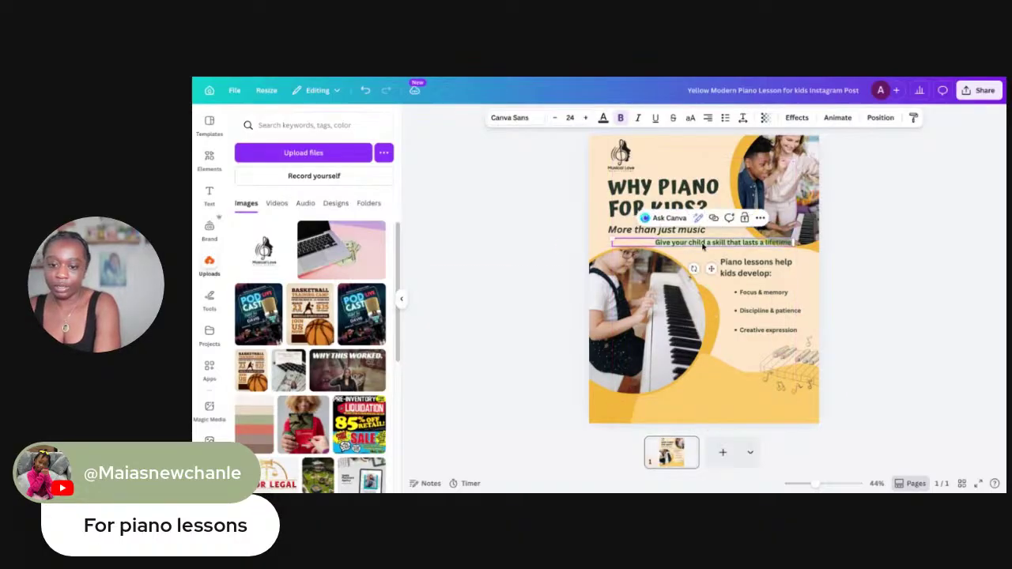
{"action": "key", "text": "BackSpace"}
{"action": "left_click", "coordinate": [679, 230]}
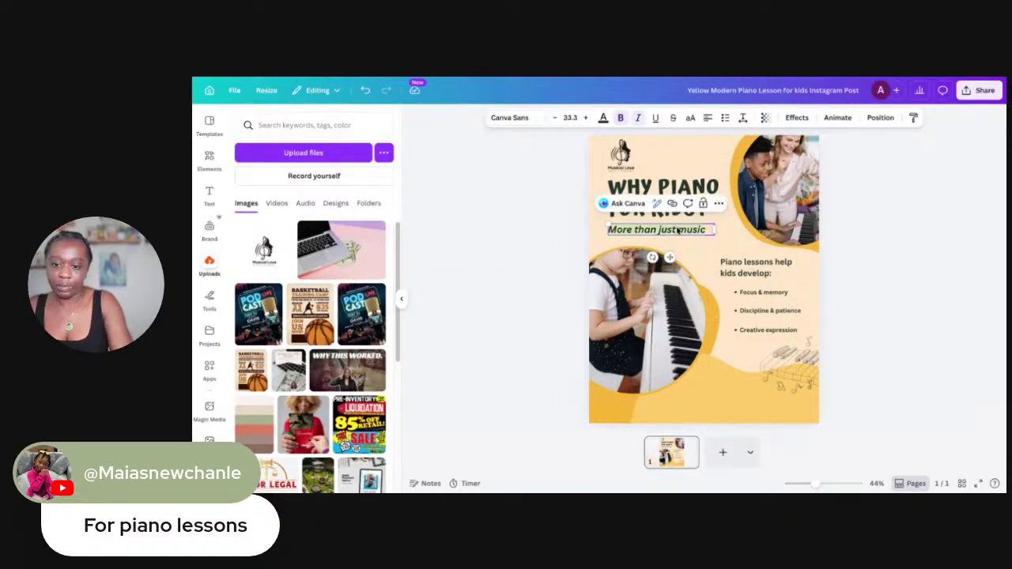
{"action": "type", "text": "Give your child a skill that lasts a lifetime!"}
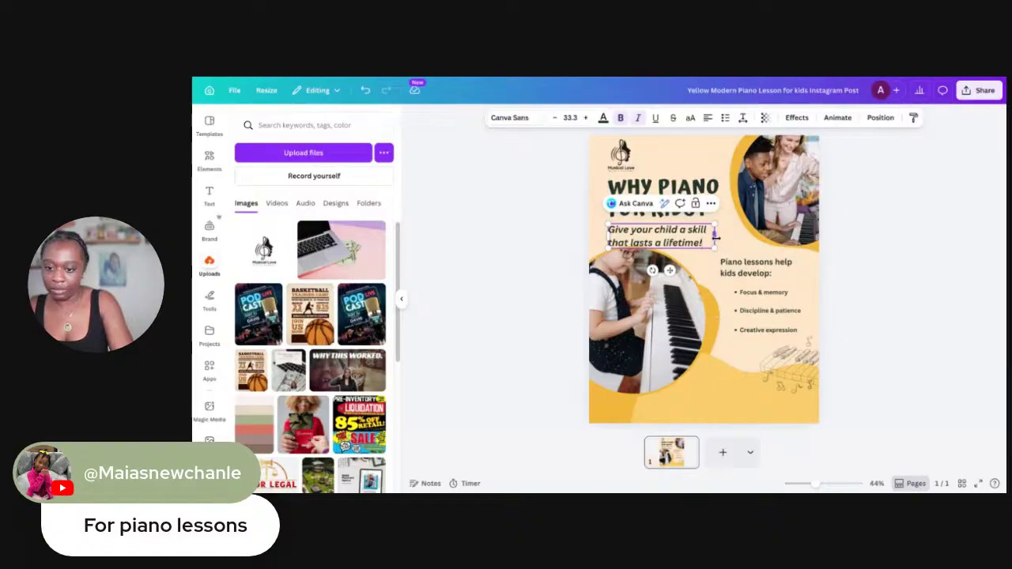
Widen the tagline to one left-aligned line and reduce its font size to 23.2
{"action": "left_click_drag", "start_coordinate": [716, 236], "coordinate": [831, 238]}
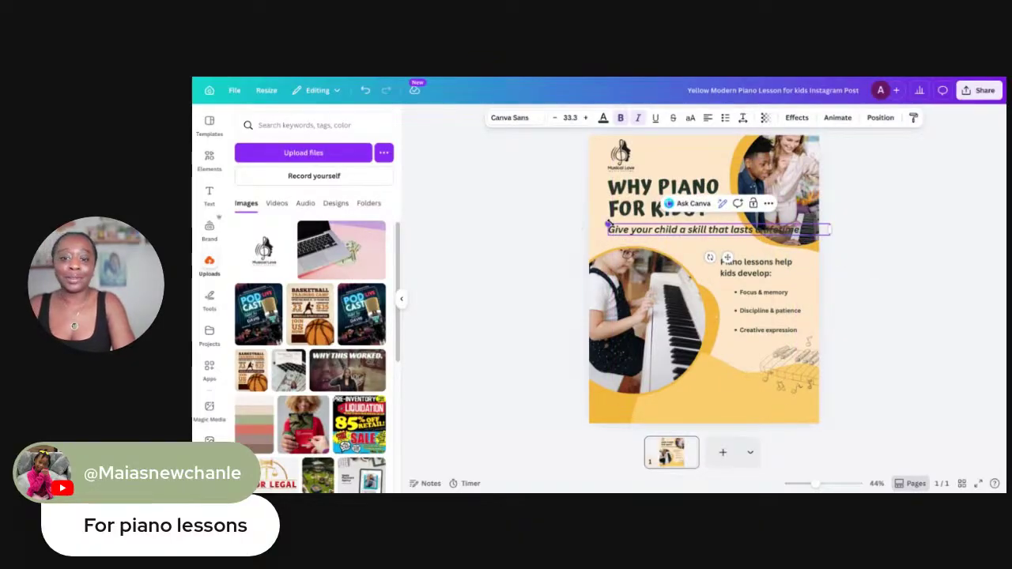
{"action": "left_click_drag", "start_coordinate": [608, 224], "coordinate": [655, 234]}
{"action": "left_click", "coordinate": [679, 243]}
{"action": "triple_click", "coordinate": [639, 232]}
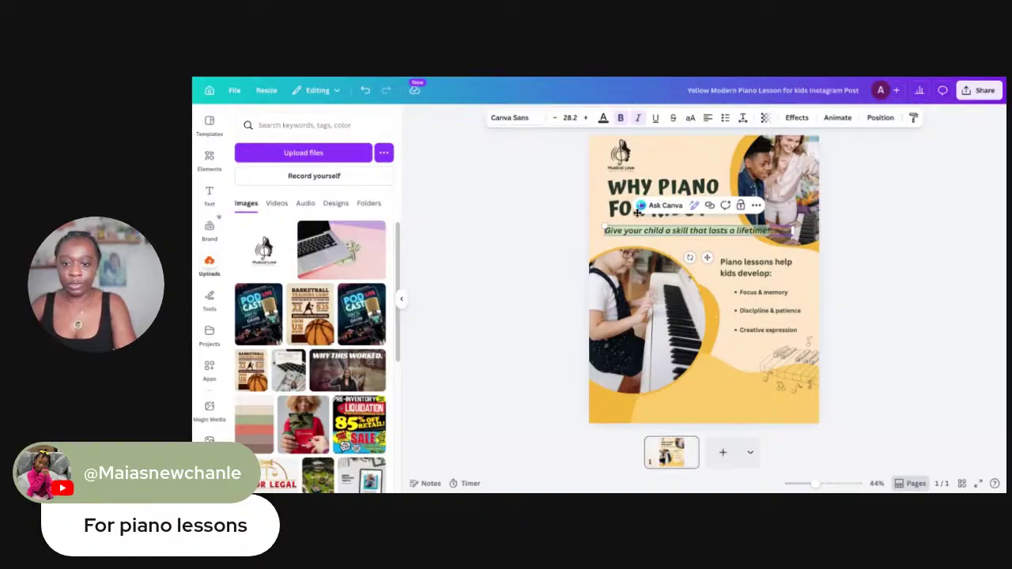
{"action": "left_click", "coordinate": [556, 118]}
{"action": "left_click", "coordinate": [556, 119]}
{"action": "left_click", "coordinate": [556, 118]}
{"action": "left_click", "coordinate": [556, 119]}
{"action": "left_click", "coordinate": [556, 119]}
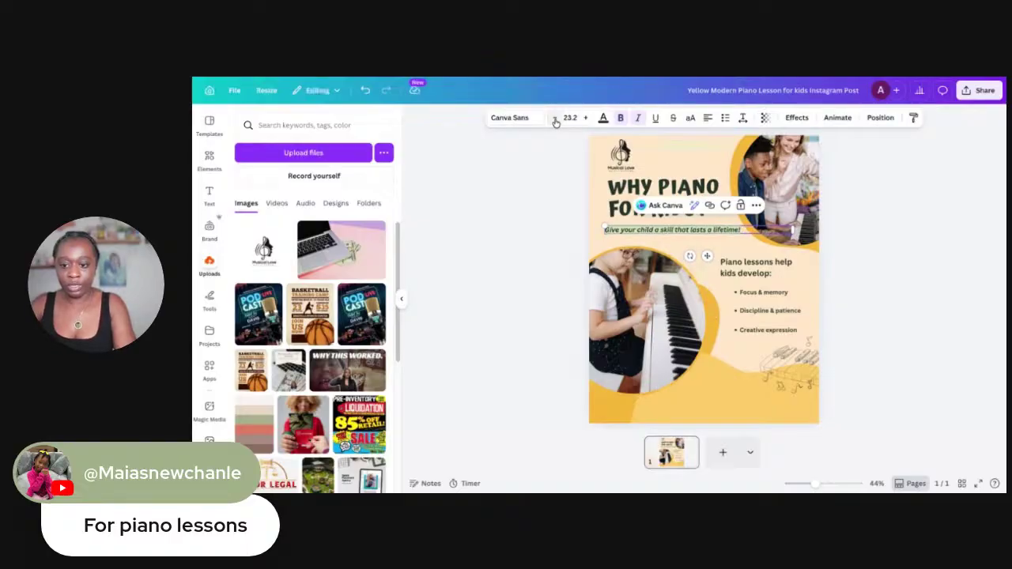
{"action": "left_click", "coordinate": [555, 121]}
{"action": "left_click", "coordinate": [983, 323]}
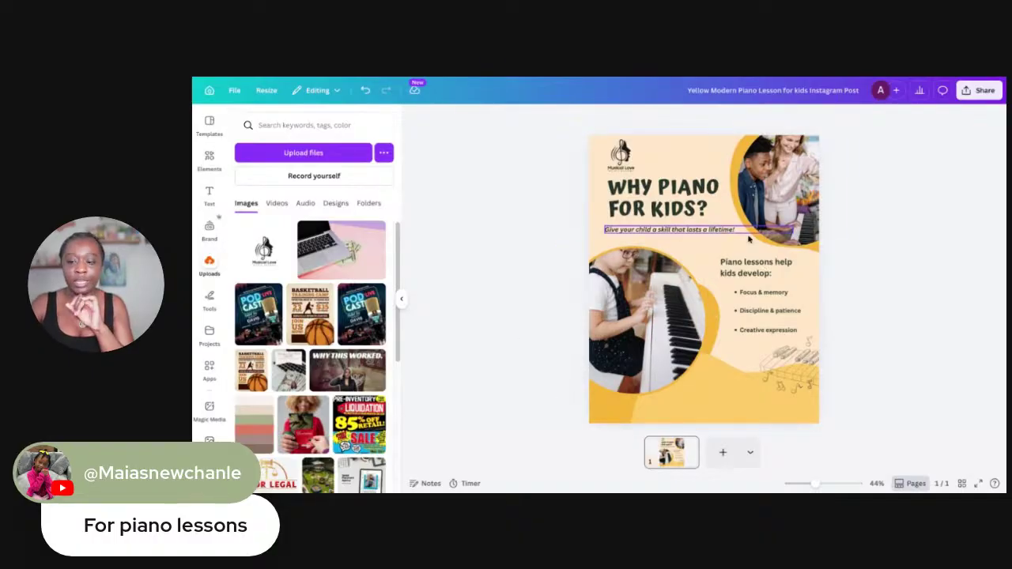
Search the stock photo library for 'piano lessons'
{"action": "scroll", "coordinate": [213, 423], "scroll_direction": "down", "scroll_amount": 3}
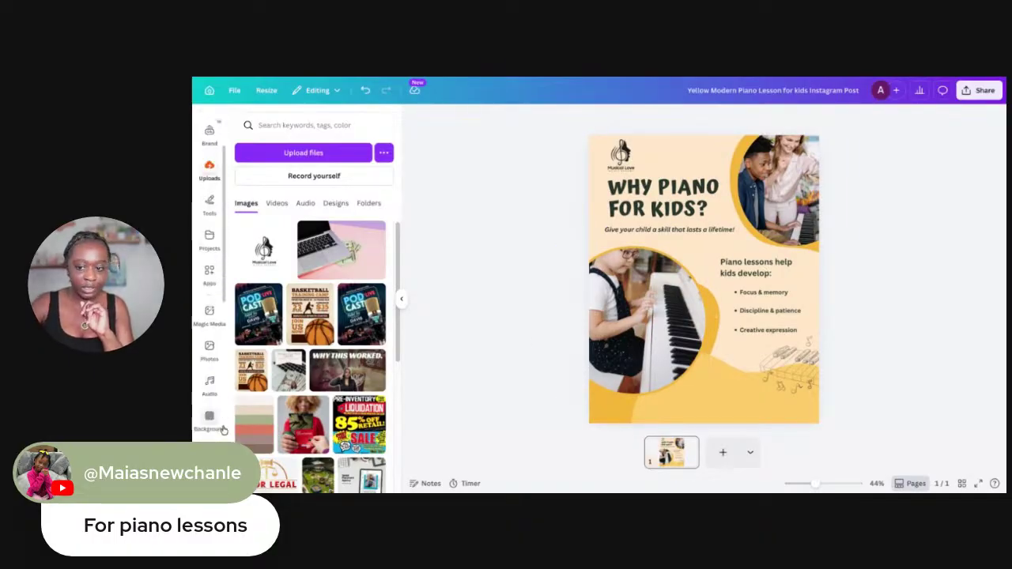
{"action": "scroll", "coordinate": [213, 420], "scroll_direction": "down", "scroll_amount": 5}
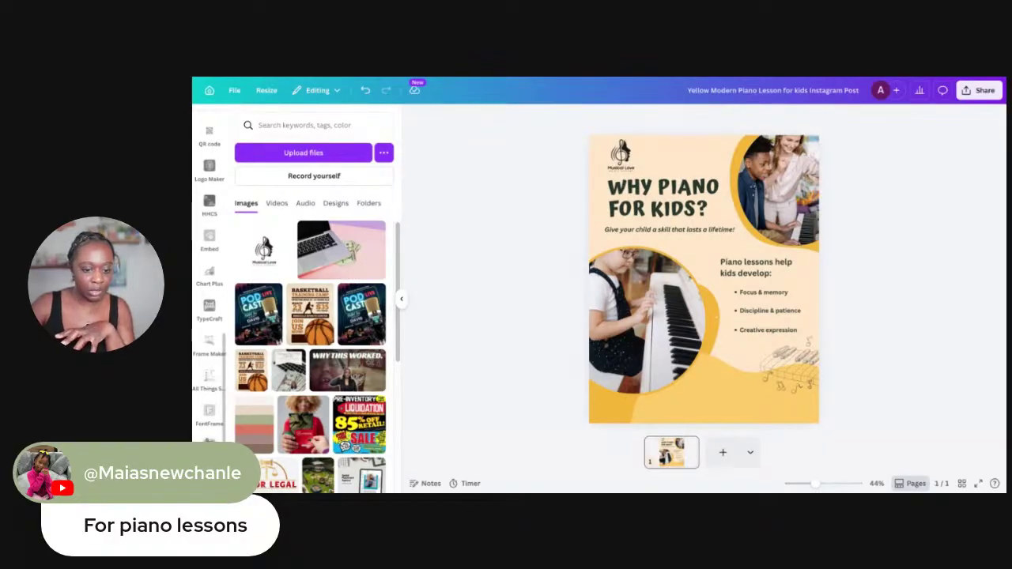
{"action": "scroll", "coordinate": [210, 391], "scroll_direction": "up", "scroll_amount": 5}
{"action": "scroll", "coordinate": [211, 388], "scroll_direction": "up", "scroll_amount": 2}
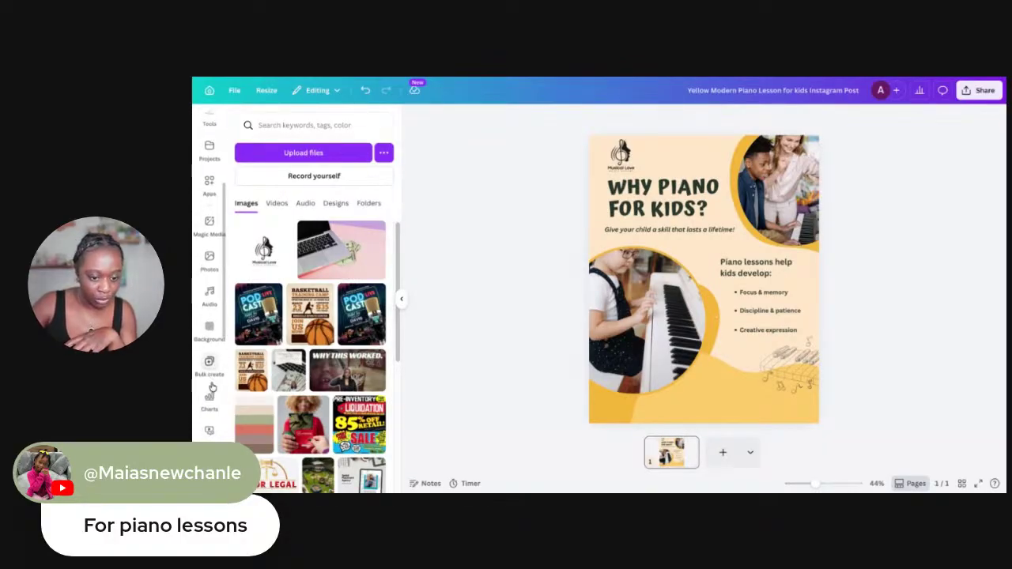
{"action": "scroll", "coordinate": [210, 391], "scroll_direction": "up", "scroll_amount": 1}
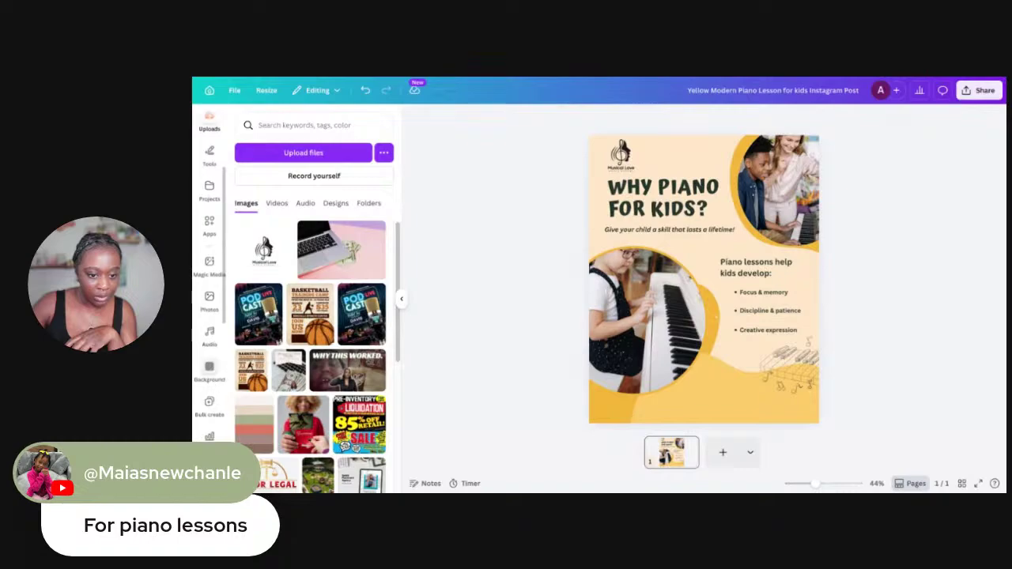
{"action": "left_click", "coordinate": [212, 308]}
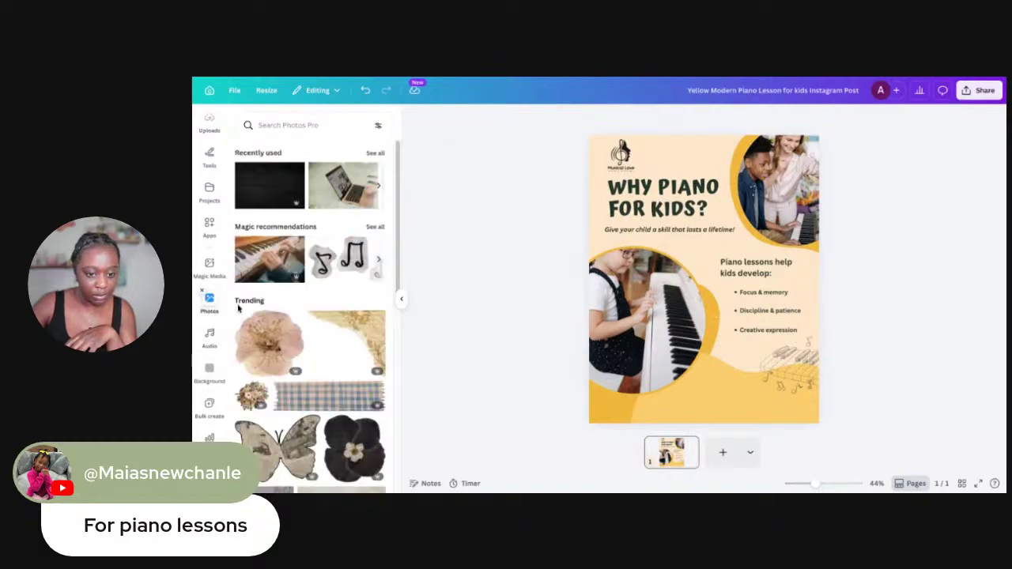
{"action": "left_click", "coordinate": [305, 127]}
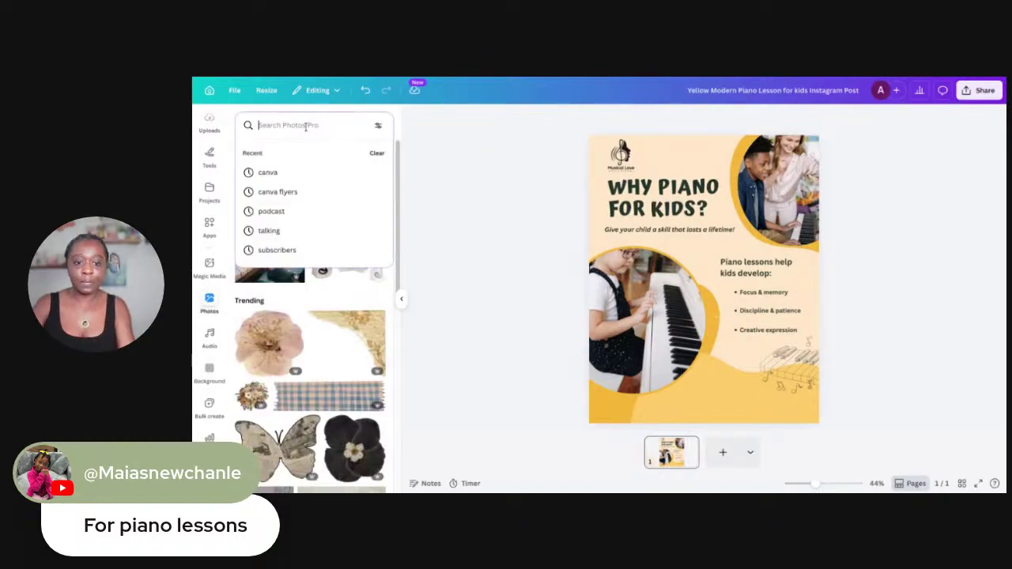
{"action": "type", "text": "pi"}
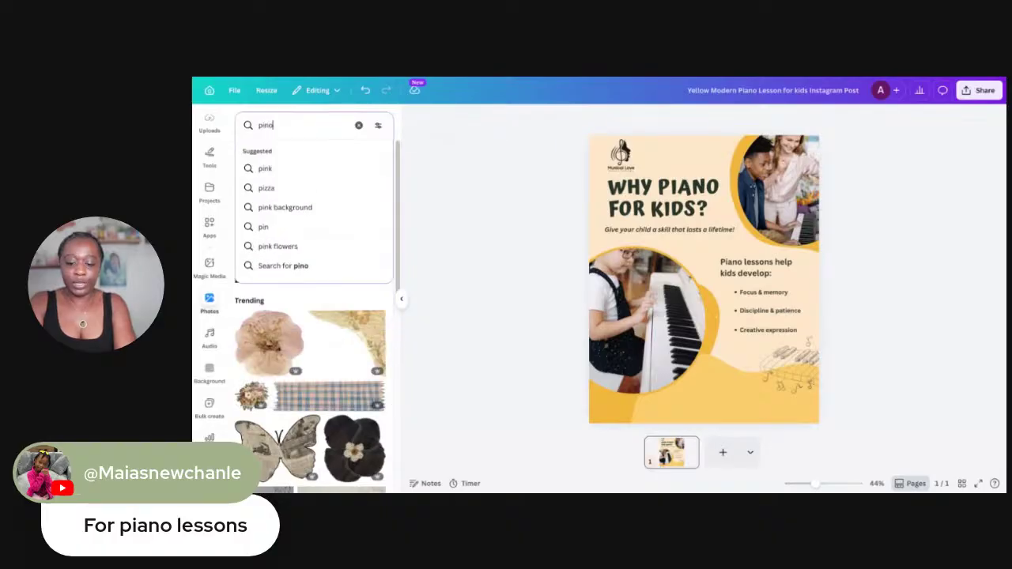
{"action": "type", "text": "ano les"}
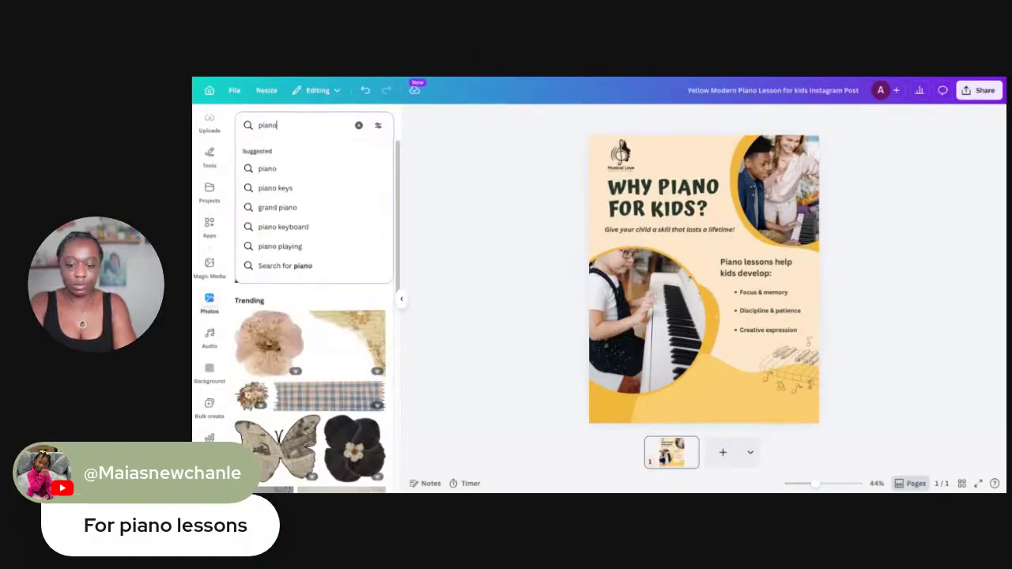
{"action": "type", "text": "son"}
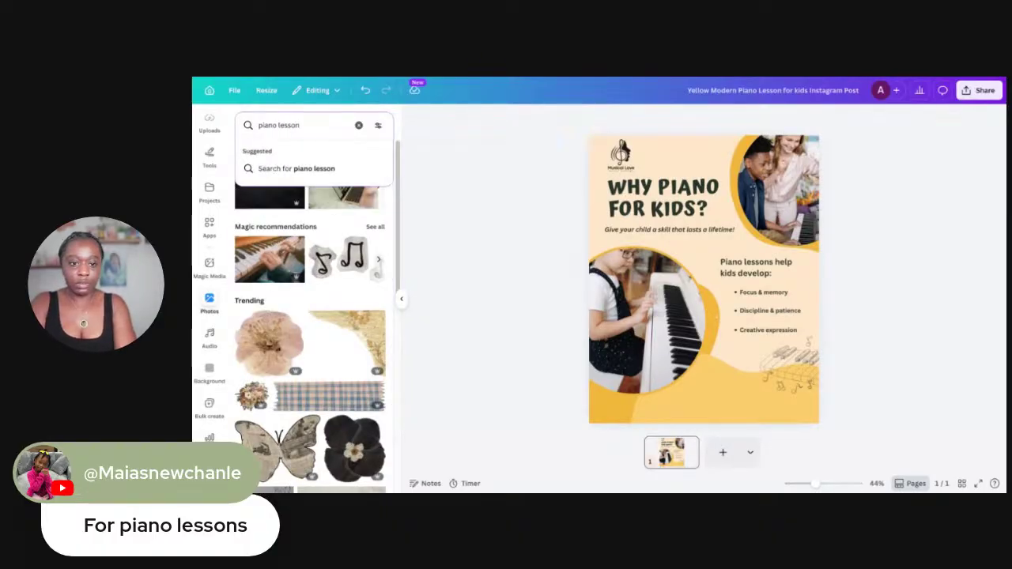
{"action": "type", "text": "s"}
{"action": "key", "text": "Return"}
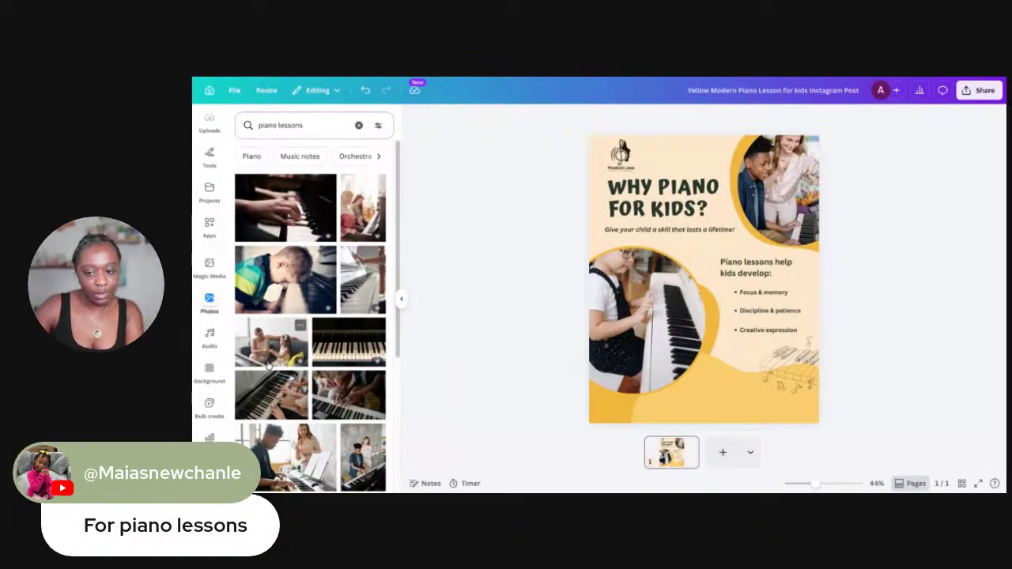
Drop a man-and-girl keyboard lesson photo into the lower circle frame, replacing the girl at the piano
{"action": "scroll", "coordinate": [299, 371], "scroll_direction": "down", "scroll_amount": 3}
{"action": "scroll", "coordinate": [289, 320], "scroll_direction": "down", "scroll_amount": 3}
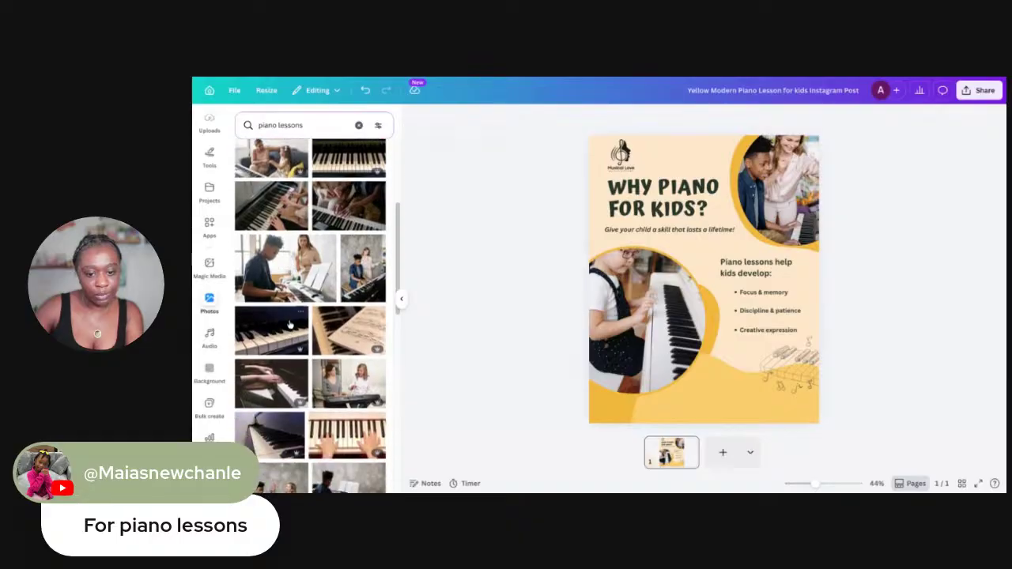
{"action": "scroll", "coordinate": [290, 330], "scroll_direction": "down", "scroll_amount": 4}
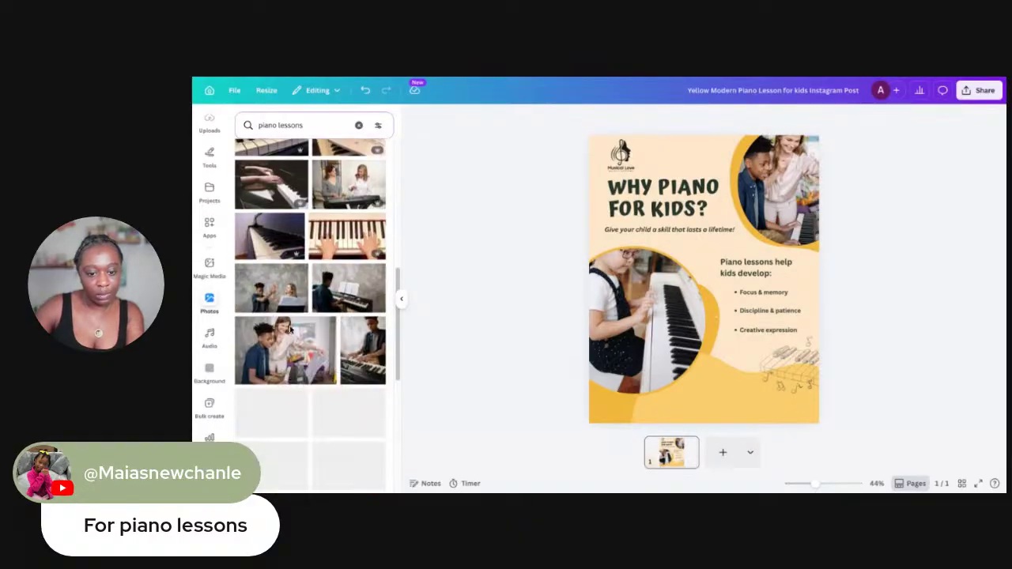
{"action": "scroll", "coordinate": [351, 188], "scroll_direction": "down", "scroll_amount": 4}
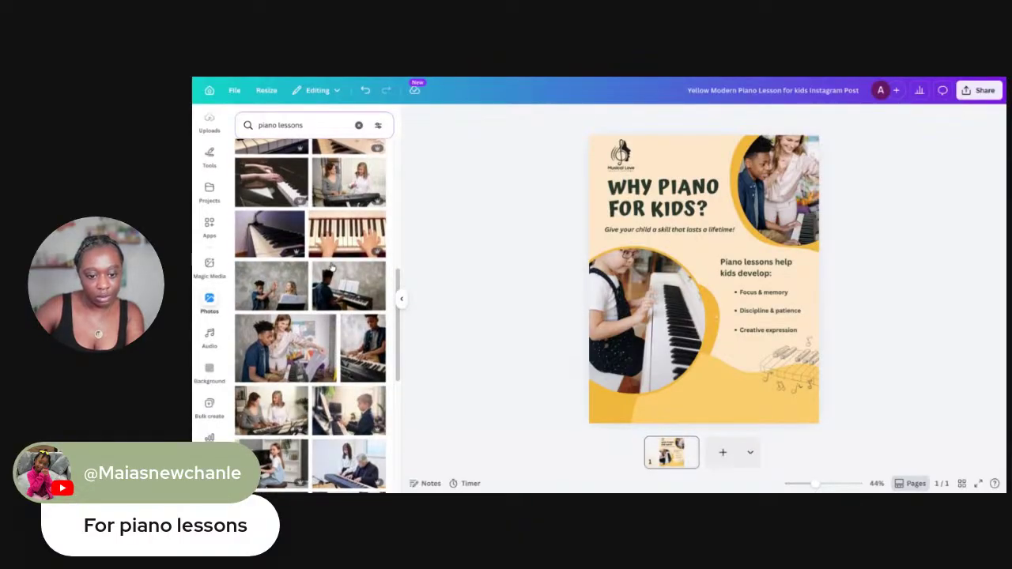
{"action": "scroll", "coordinate": [336, 280], "scroll_direction": "down", "scroll_amount": 8}
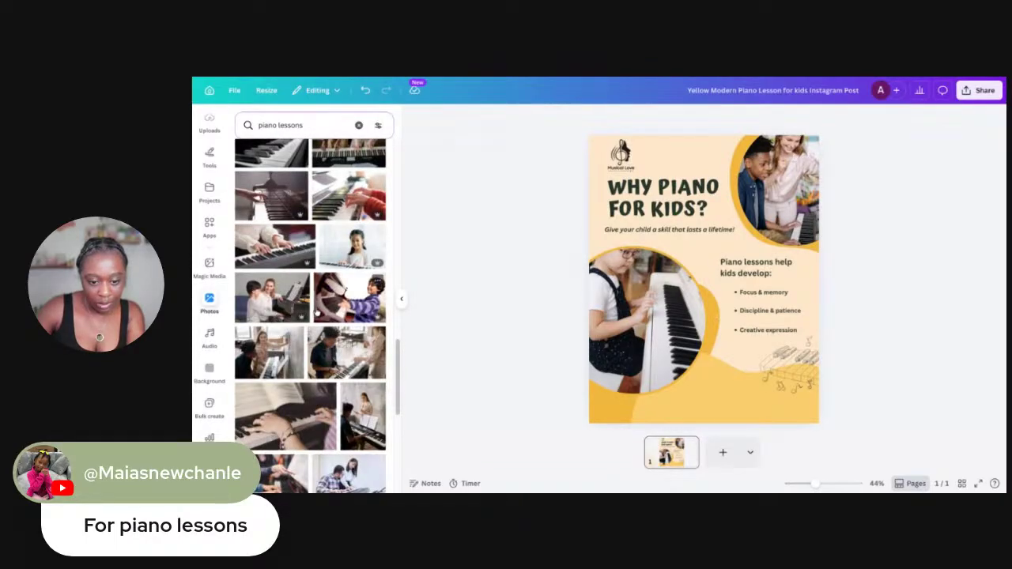
{"action": "scroll", "coordinate": [310, 316], "scroll_direction": "down", "scroll_amount": 5}
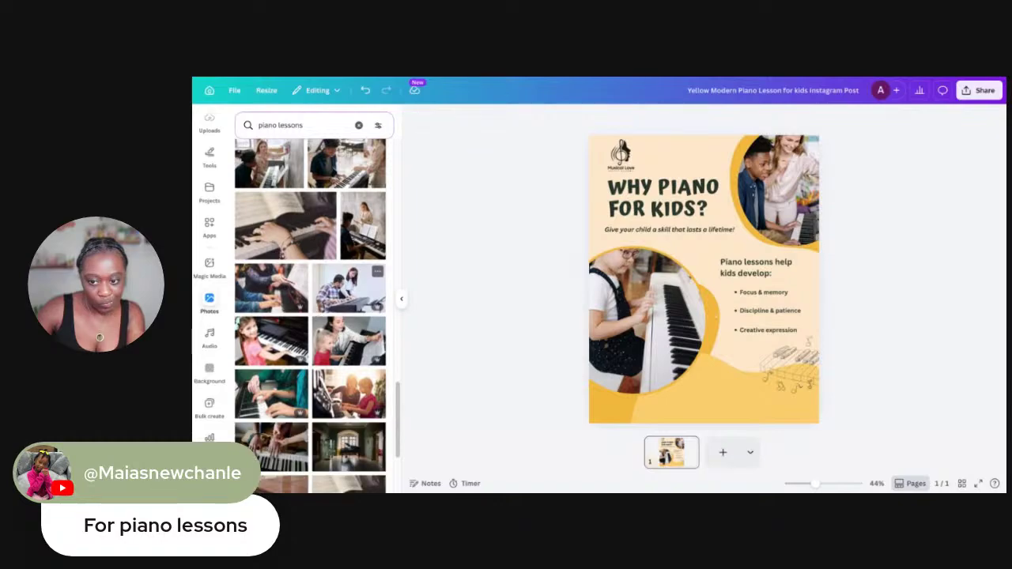
{"action": "scroll", "coordinate": [310, 316], "scroll_direction": "down", "scroll_amount": 1}
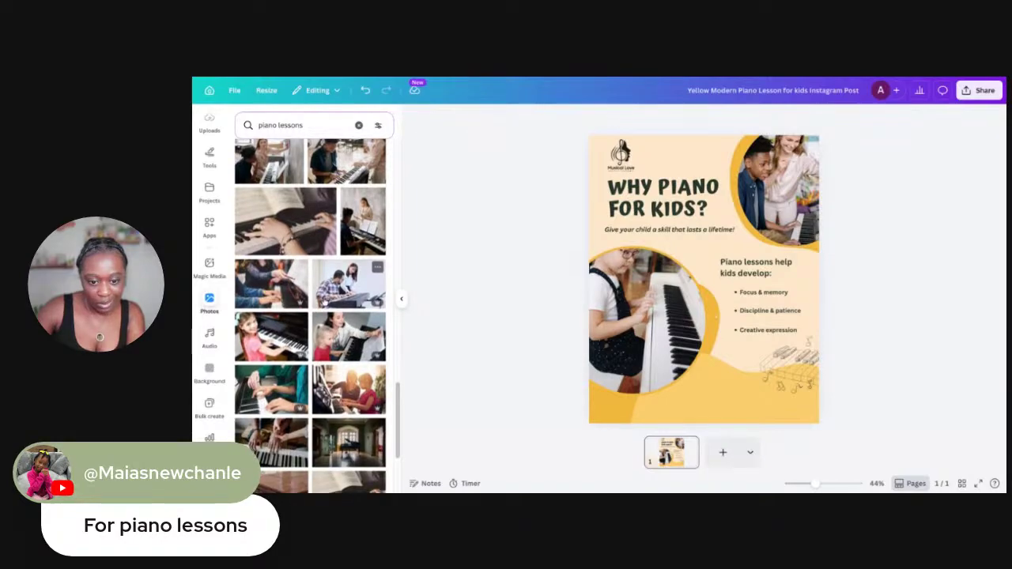
{"action": "left_click_drag", "start_coordinate": [346, 283], "coordinate": [614, 291]}
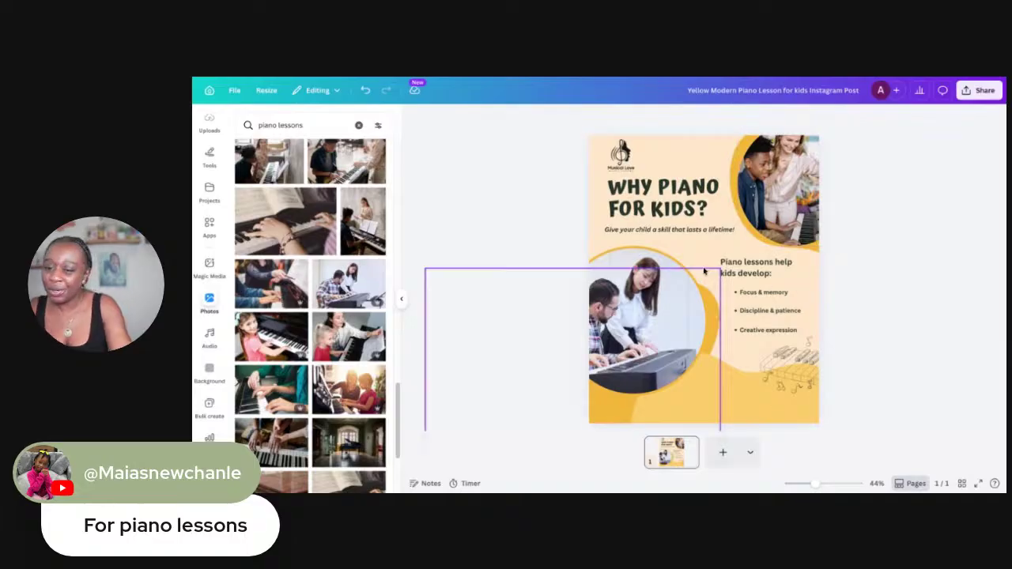
Select the lesson photo with its yellow frame, shrink them slightly and shift them right
{"action": "left_click", "coordinate": [672, 261]}
{"action": "double_click", "coordinate": [783, 277]}
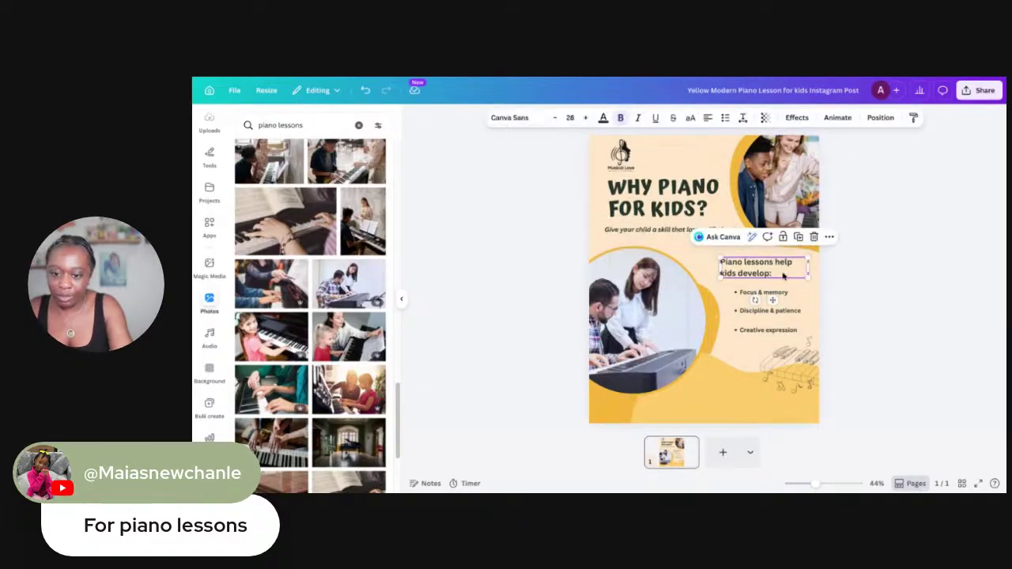
{"action": "left_click", "coordinate": [897, 276]}
{"action": "left_click_drag", "start_coordinate": [597, 240], "coordinate": [700, 324]}
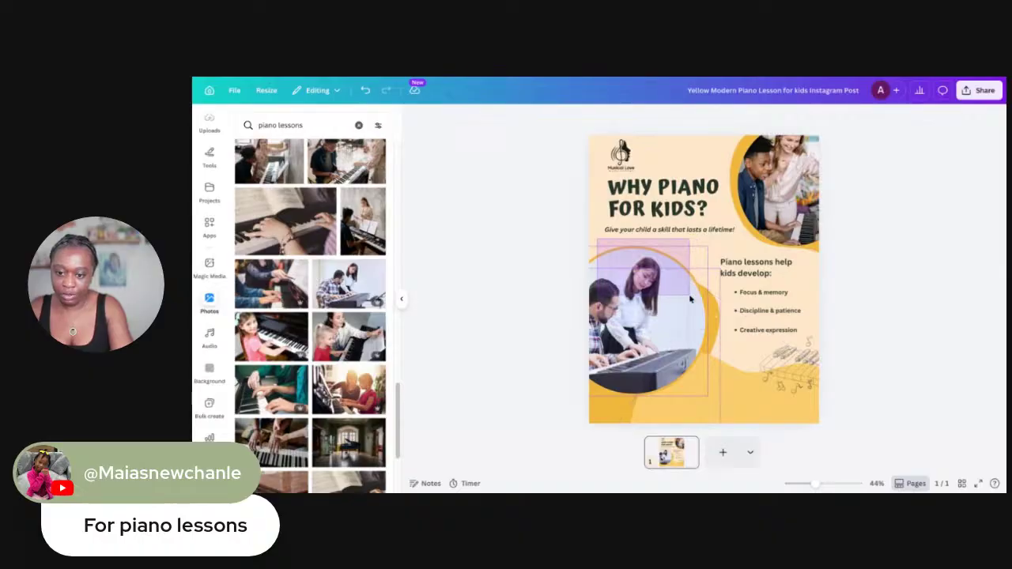
{"action": "left_click_drag", "start_coordinate": [720, 248], "coordinate": [699, 263]}
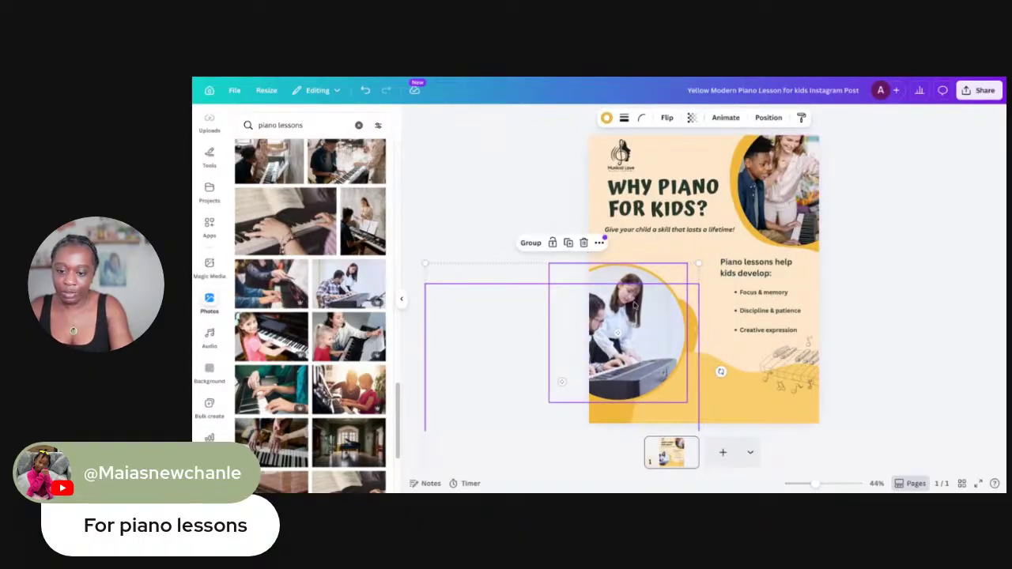
{"action": "left_click_drag", "start_coordinate": [633, 306], "coordinate": [654, 301]}
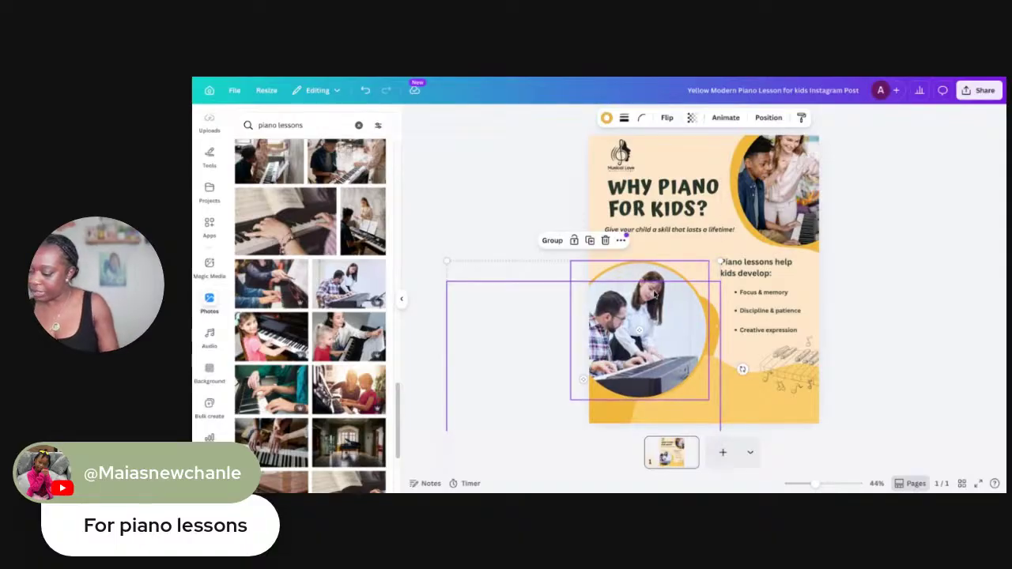
{"action": "left_click", "coordinate": [641, 188]}
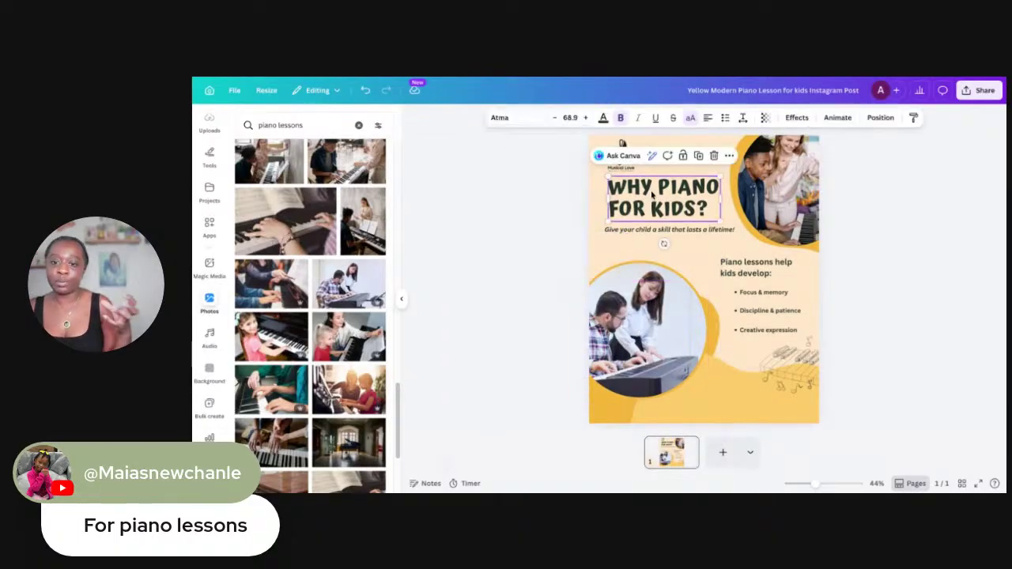
Move the small logo into the top-left corner and nudge the title up and left
{"action": "triple_click", "coordinate": [678, 206]}
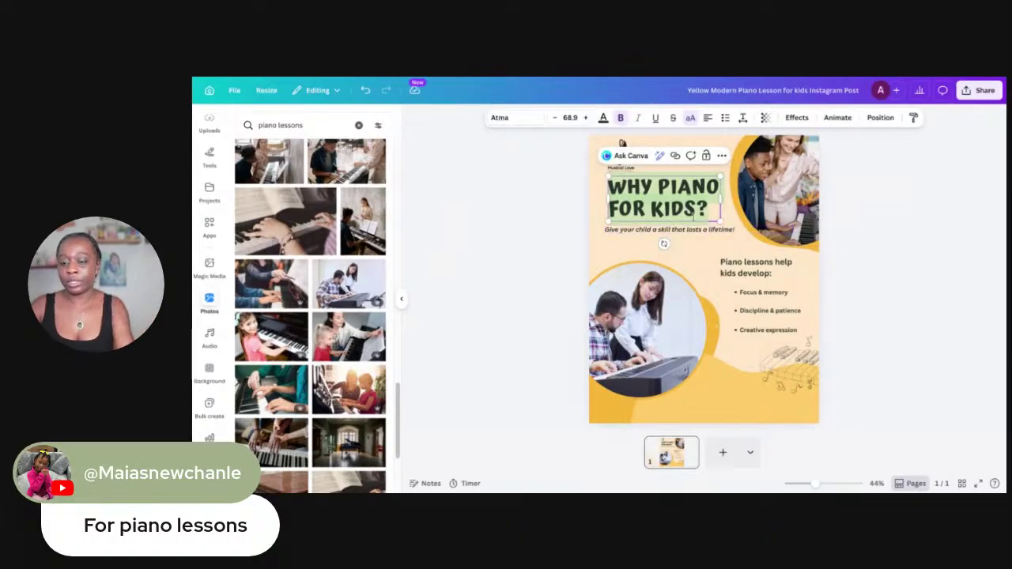
{"action": "left_click", "coordinate": [713, 230]}
{"action": "left_click", "coordinate": [663, 189]}
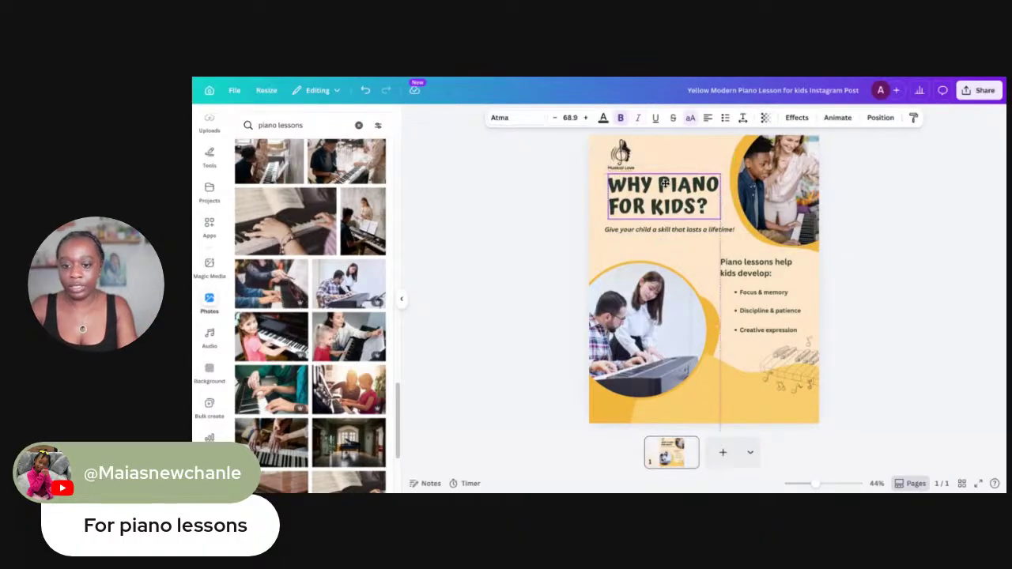
{"action": "left_click", "coordinate": [622, 144]}
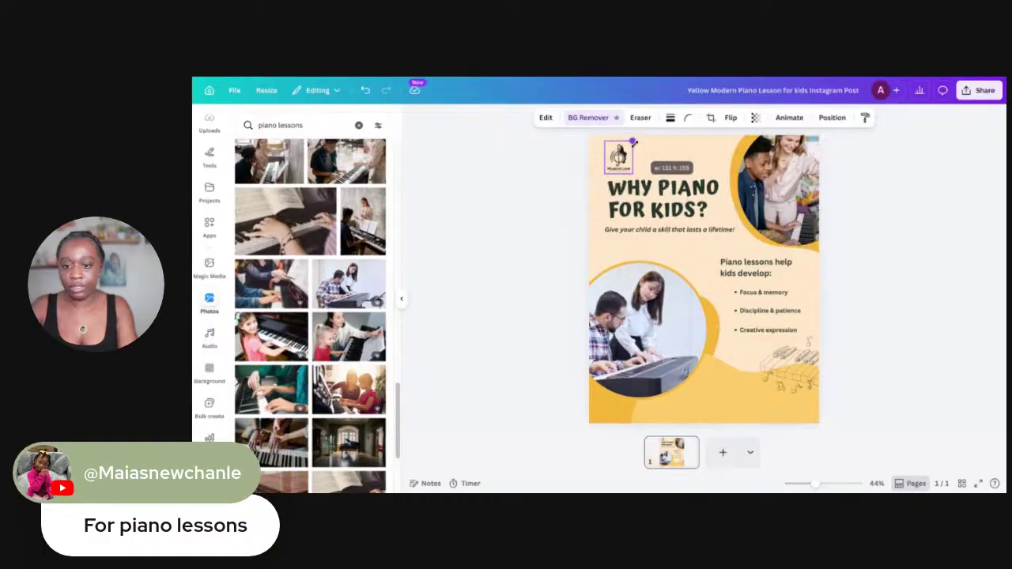
{"action": "left_click_drag", "start_coordinate": [621, 168], "coordinate": [607, 161]}
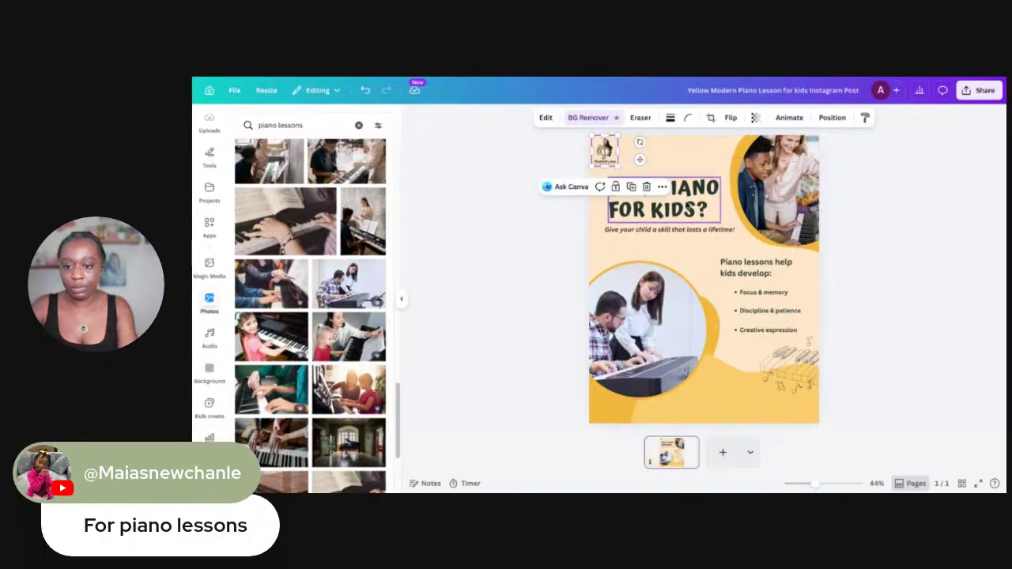
{"action": "left_click_drag", "start_coordinate": [687, 204], "coordinate": [671, 228]}
Enlarge the WHY PIANO FOR KIDS? title to size 74.4 and select all its text
{"action": "left_click", "coordinate": [678, 231]}
{"action": "left_click", "coordinate": [659, 185]}
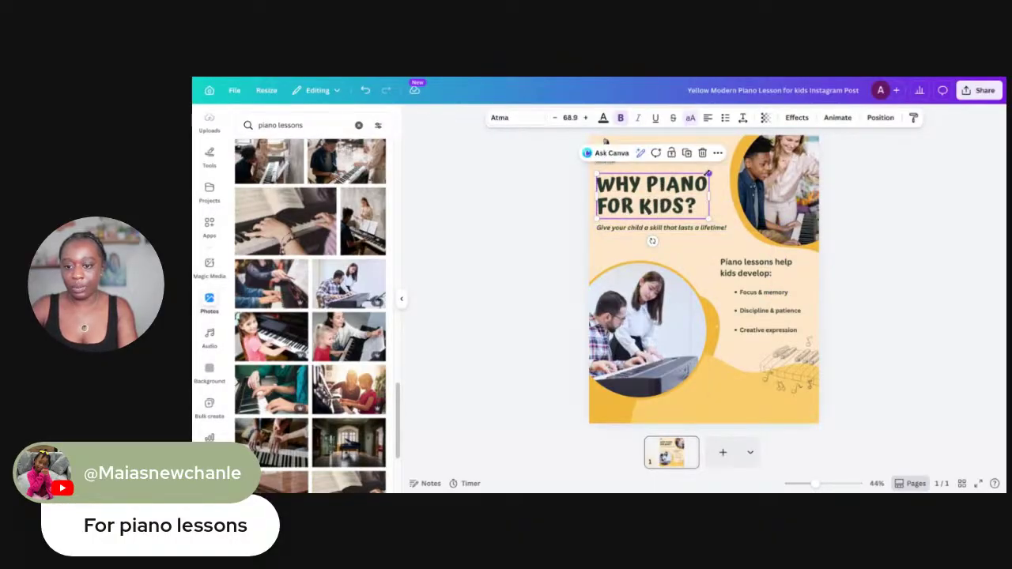
{"action": "left_click_drag", "start_coordinate": [709, 173], "coordinate": [718, 169]}
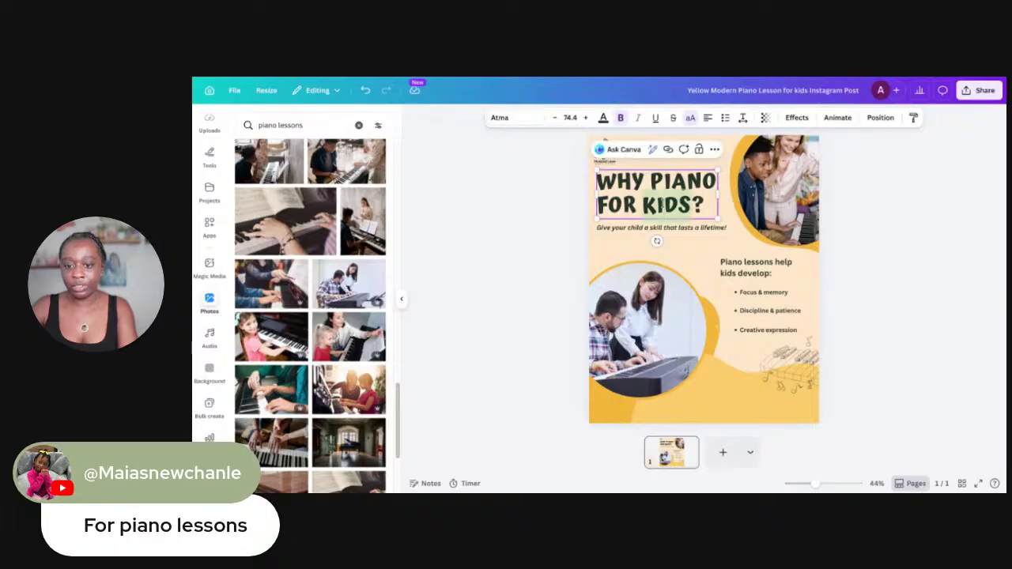
{"action": "triple_click", "coordinate": [662, 205]}
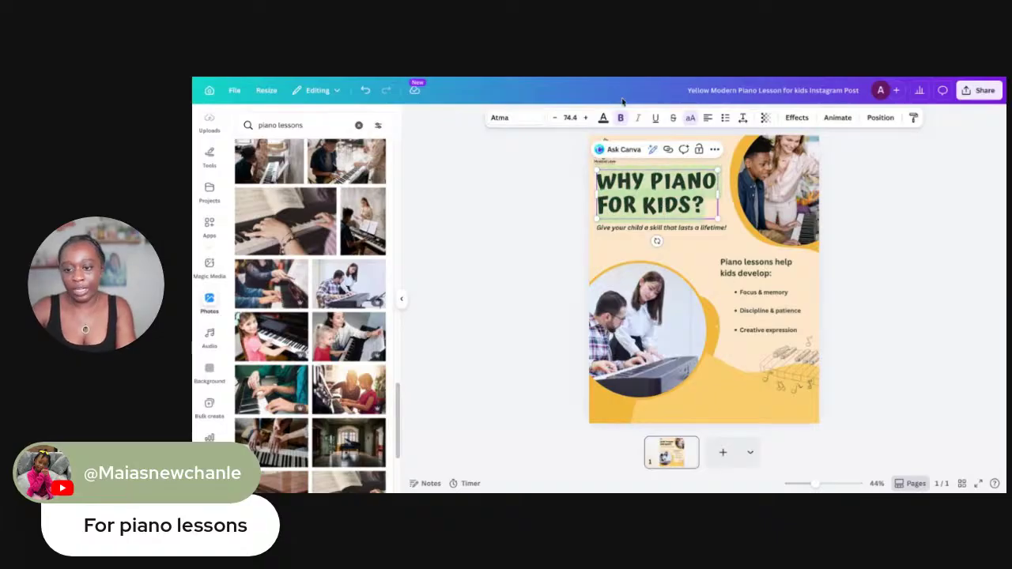
Try the Splice text effect on the title, toggling it off and on
{"action": "left_click", "coordinate": [799, 119]}
{"action": "left_click", "coordinate": [356, 229]}
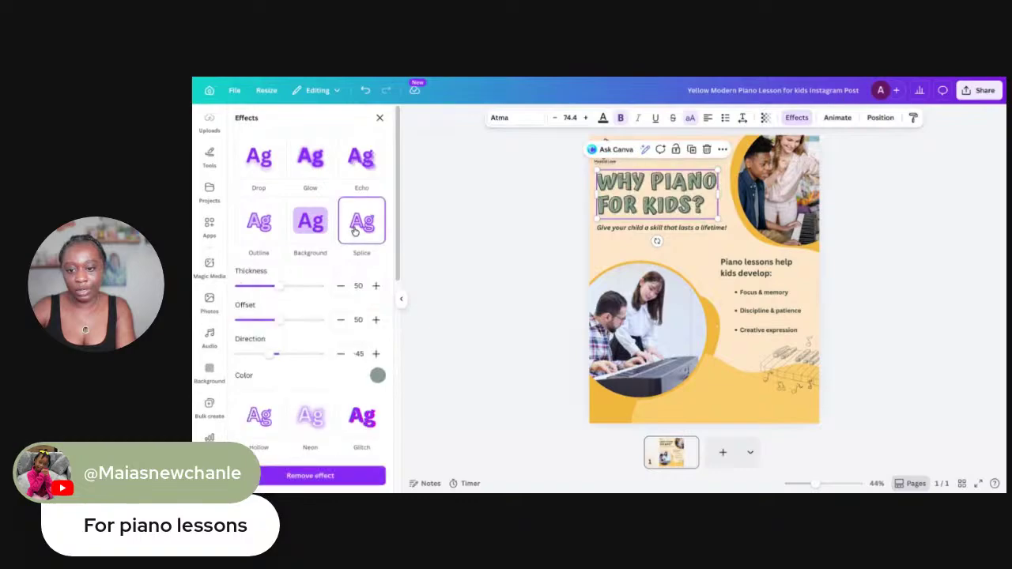
{"action": "left_click", "coordinate": [500, 235]}
{"action": "left_click", "coordinate": [644, 183]}
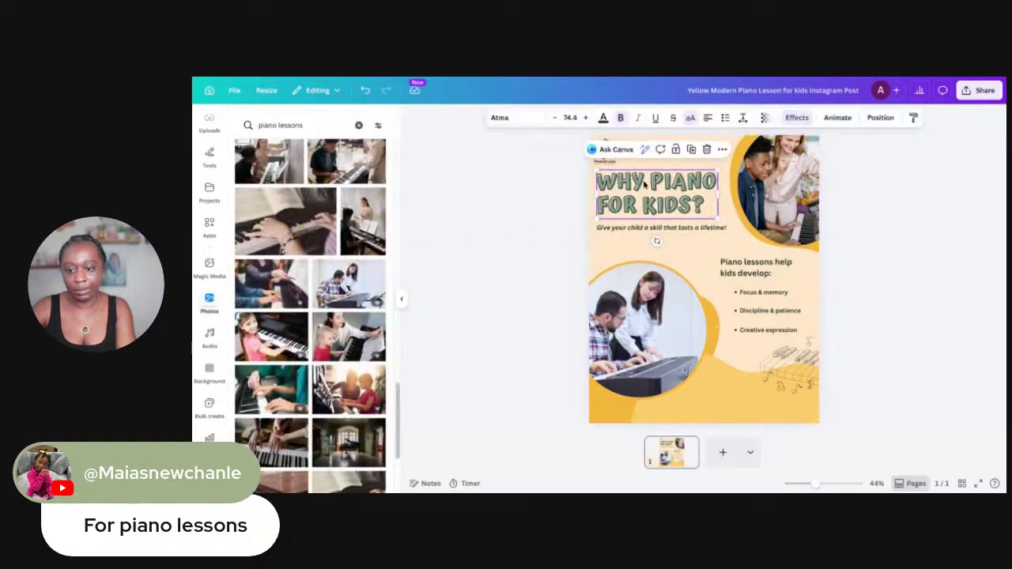
{"action": "double_click", "coordinate": [644, 184]}
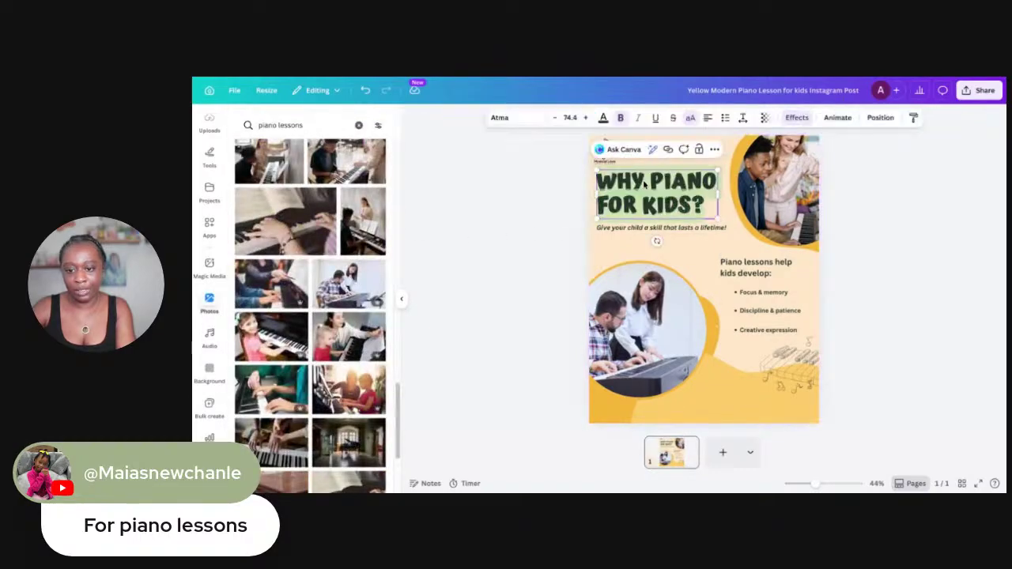
{"action": "left_click", "coordinate": [799, 118]}
{"action": "left_click", "coordinate": [797, 118]}
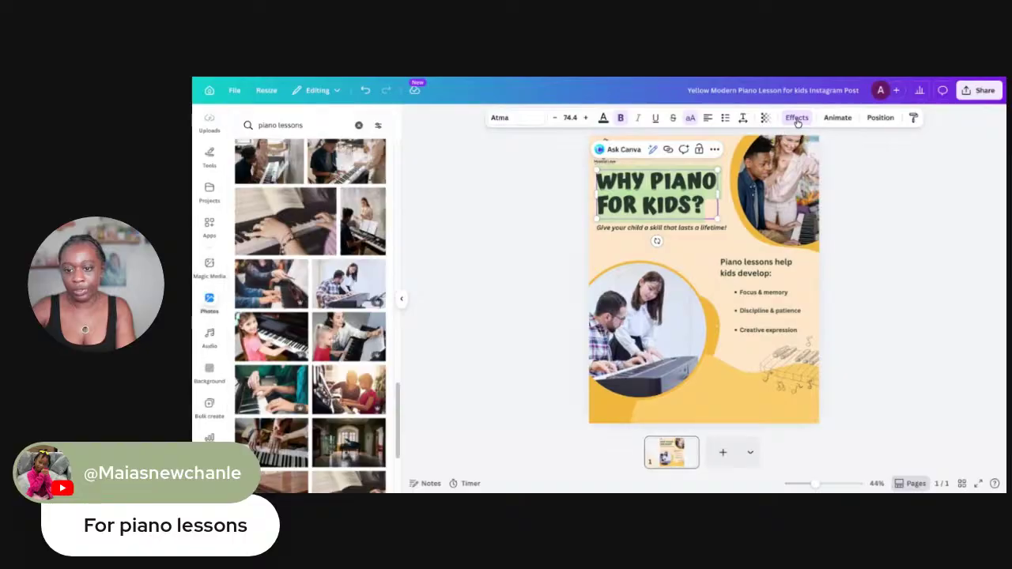
{"action": "left_click", "coordinate": [789, 123]}
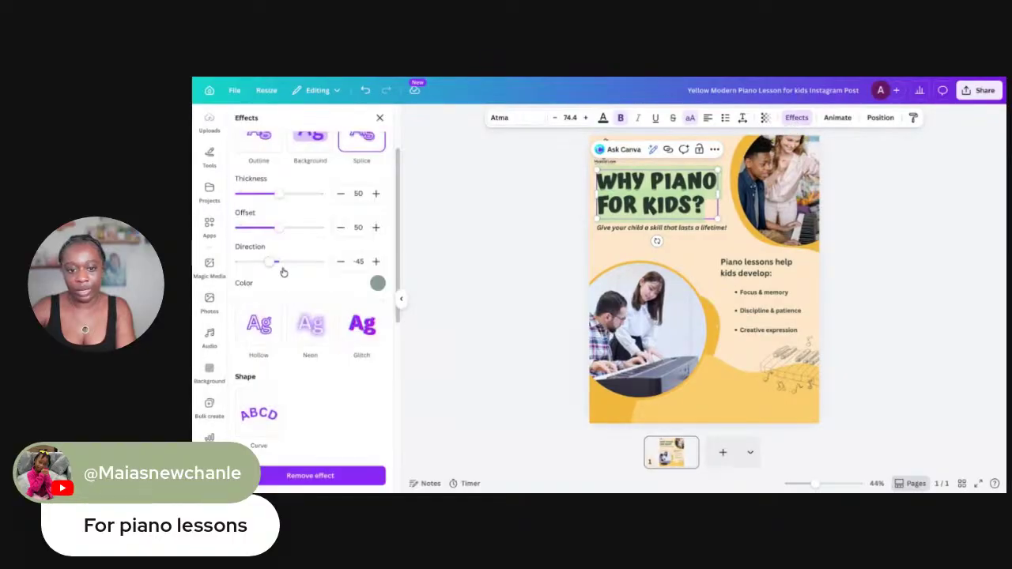
{"action": "scroll", "coordinate": [333, 265], "scroll_direction": "down", "scroll_amount": 2}
{"action": "scroll", "coordinate": [333, 264], "scroll_direction": "up", "scroll_amount": 3}
{"action": "scroll", "coordinate": [344, 238], "scroll_direction": "down", "scroll_amount": 1}
{"action": "left_click", "coordinate": [352, 209]}
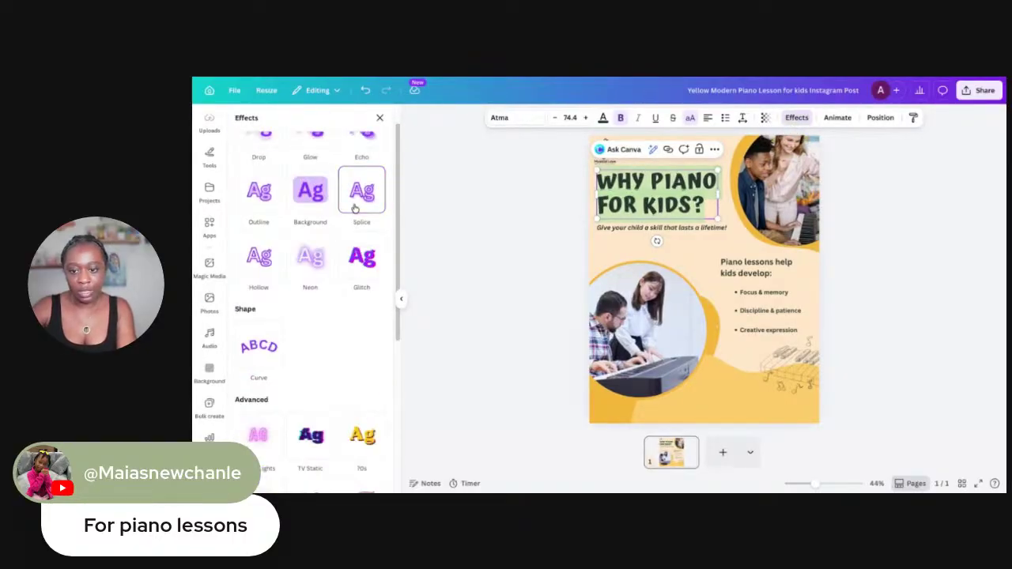
{"action": "left_click", "coordinate": [354, 208]}
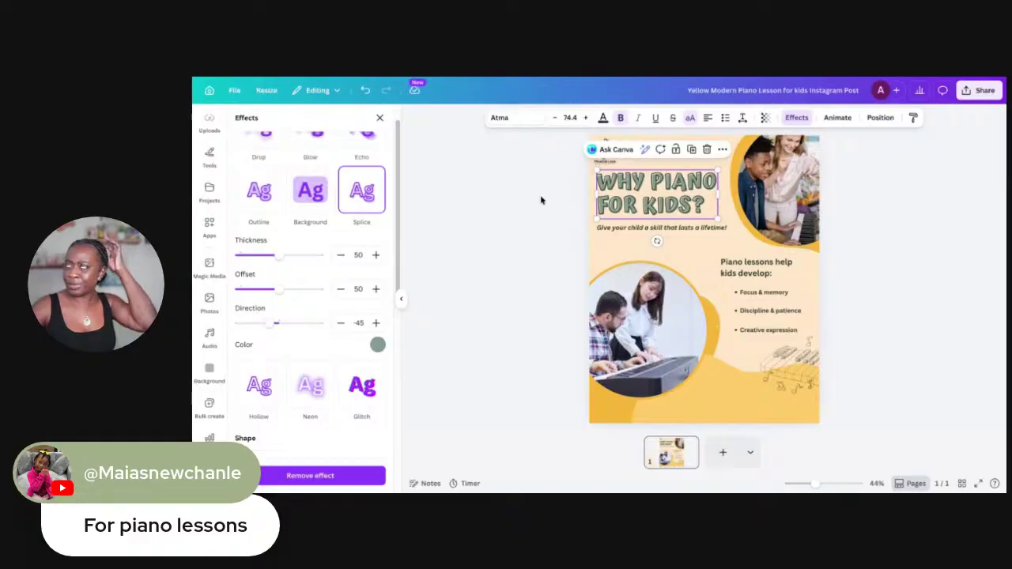
{"action": "scroll", "coordinate": [324, 312], "scroll_direction": "down", "scroll_amount": 3}
{"action": "scroll", "coordinate": [309, 282], "scroll_direction": "up", "scroll_amount": 4}
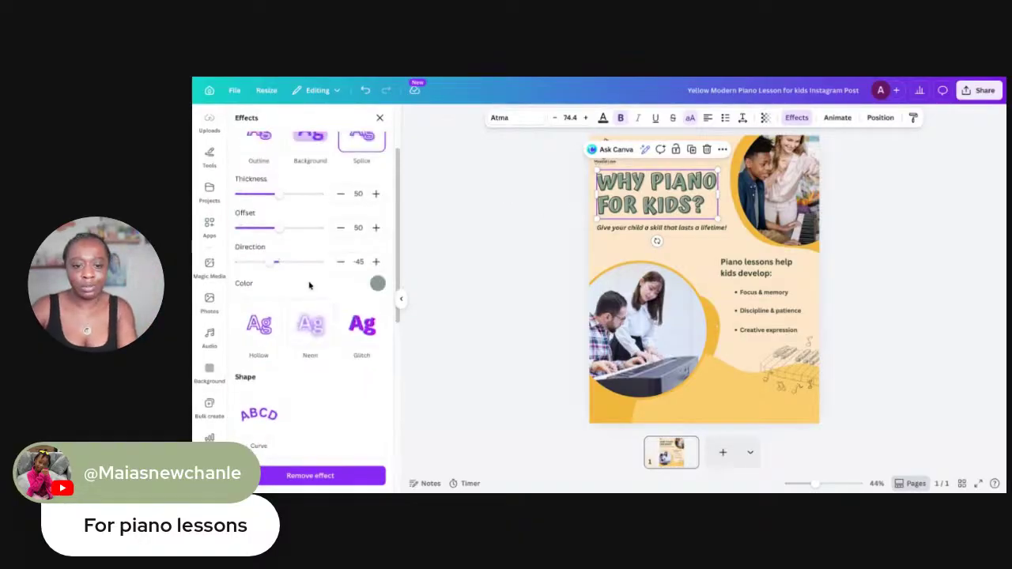
Try Echo and Glow, then give the title a Drop shadow with raised transparency
{"action": "left_click", "coordinate": [358, 162]}
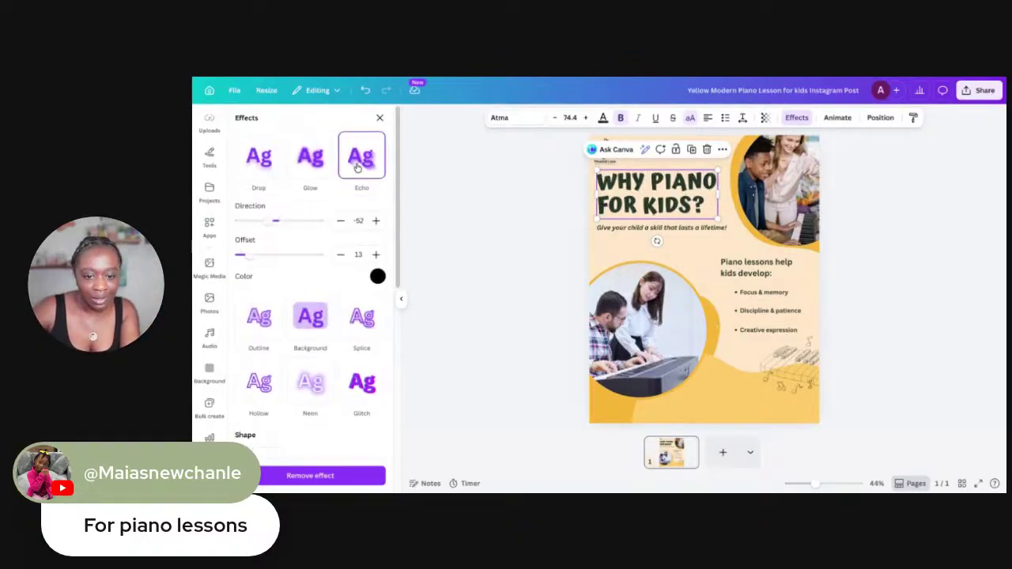
{"action": "left_click", "coordinate": [644, 210]}
{"action": "triple_click", "coordinate": [644, 210]}
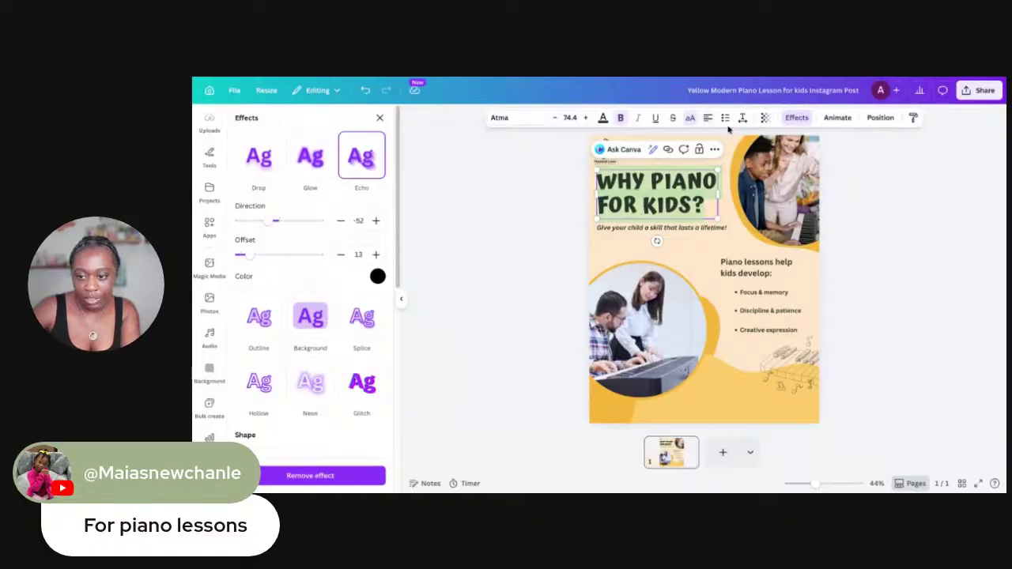
{"action": "scroll", "coordinate": [326, 183], "scroll_direction": "down", "scroll_amount": 1}
{"action": "scroll", "coordinate": [324, 184], "scroll_direction": "up", "scroll_amount": 1}
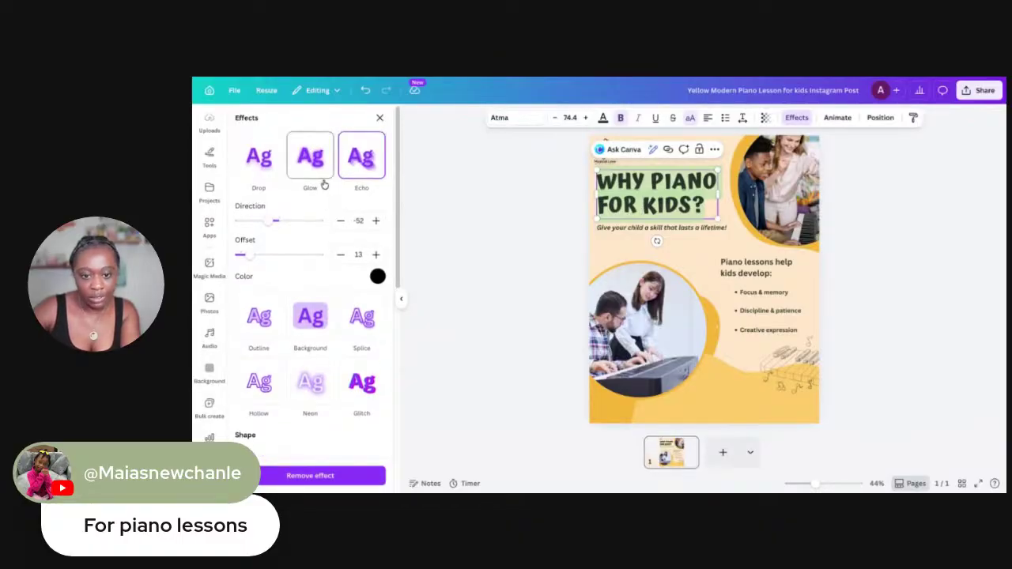
{"action": "left_click", "coordinate": [323, 174]}
{"action": "left_click", "coordinate": [268, 176]}
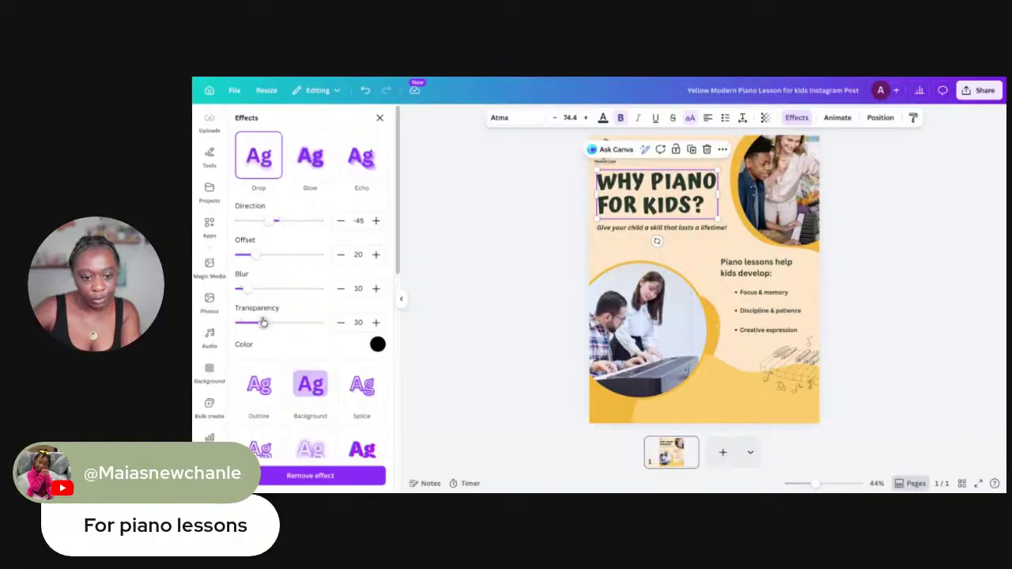
{"action": "left_click_drag", "start_coordinate": [264, 326], "coordinate": [298, 322]}
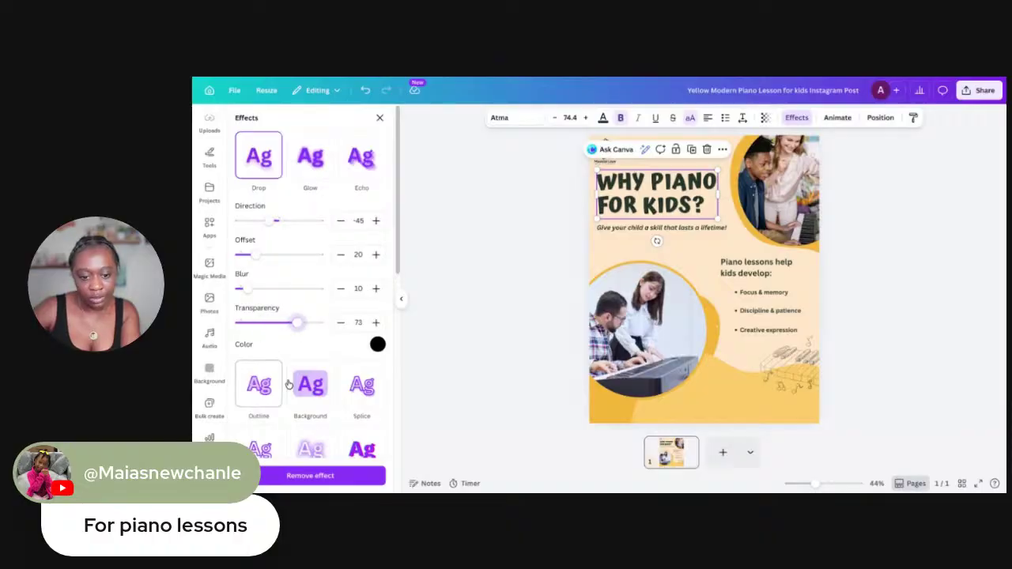
Try the Outline and Hollow effects, then undo back to the drop shadow at transparency 73
{"action": "scroll", "coordinate": [340, 385], "scroll_direction": "down", "scroll_amount": 2}
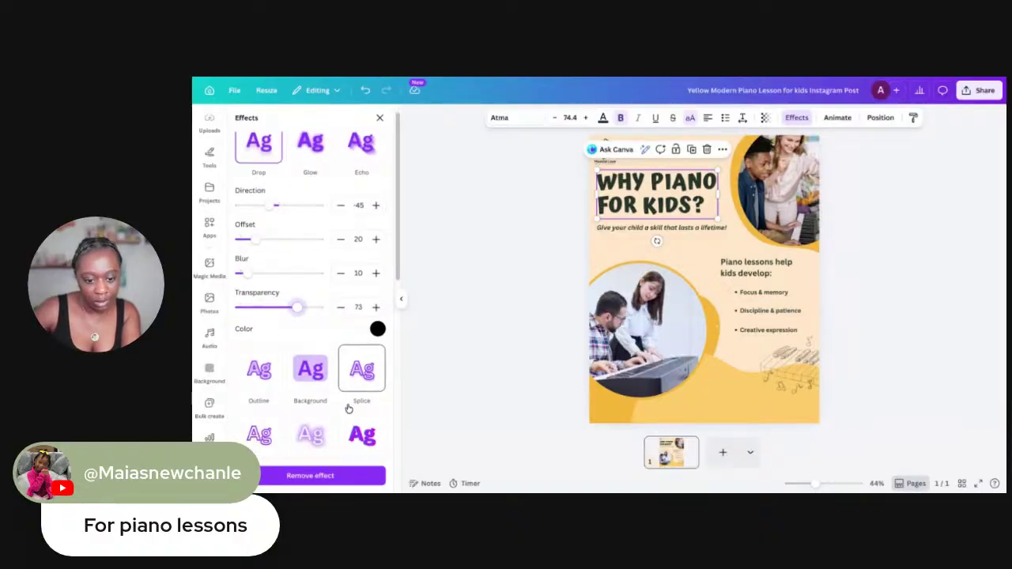
{"action": "left_click", "coordinate": [259, 356]}
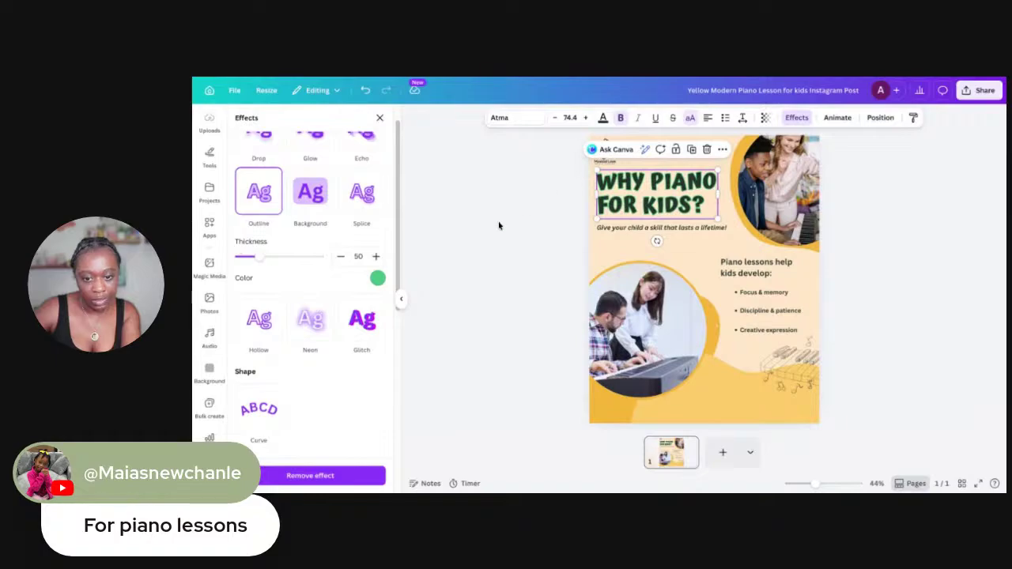
{"action": "left_click", "coordinate": [258, 320]}
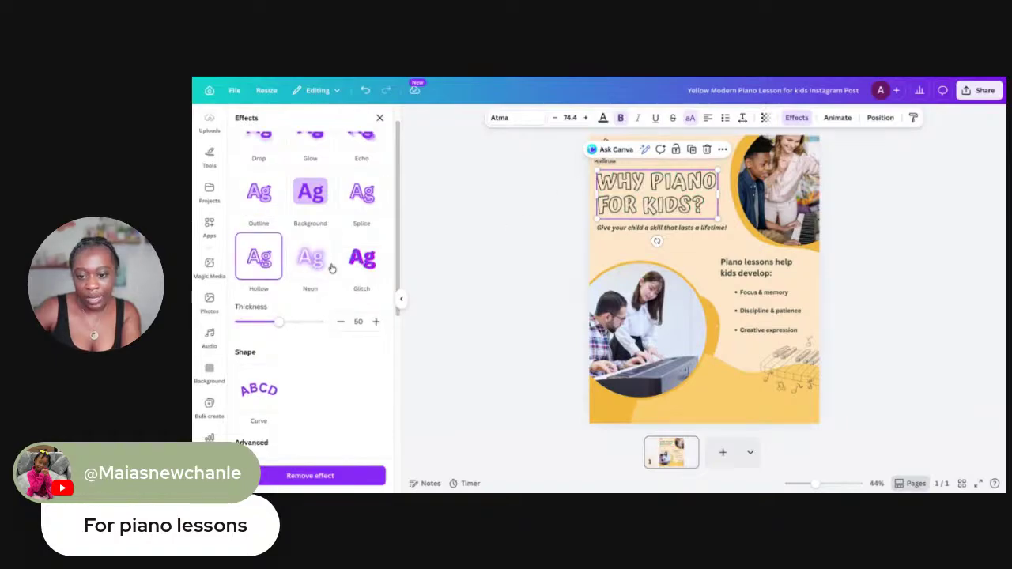
{"action": "key", "text": "ctrl+z"}
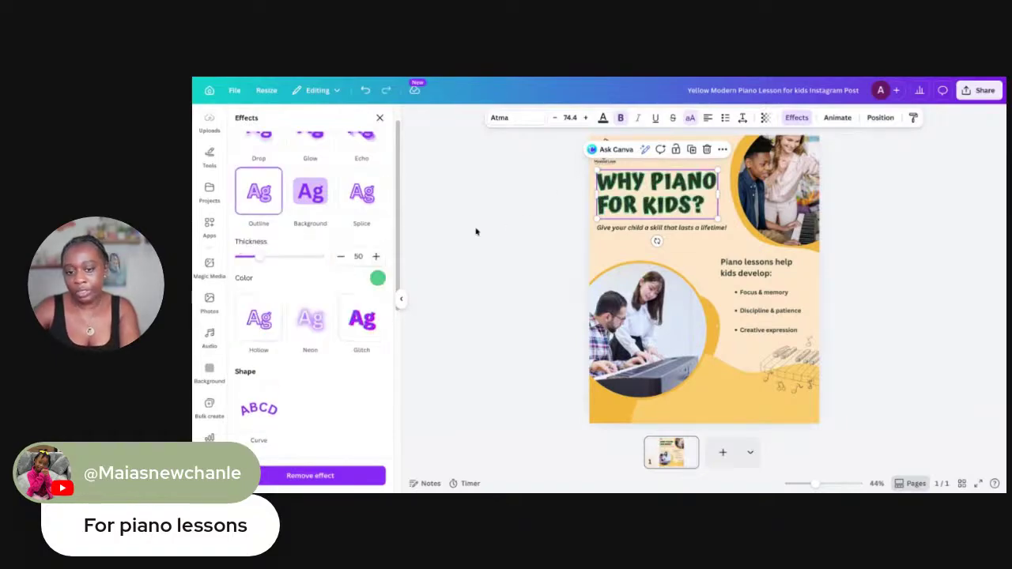
{"action": "key", "text": "ctrl+z"}
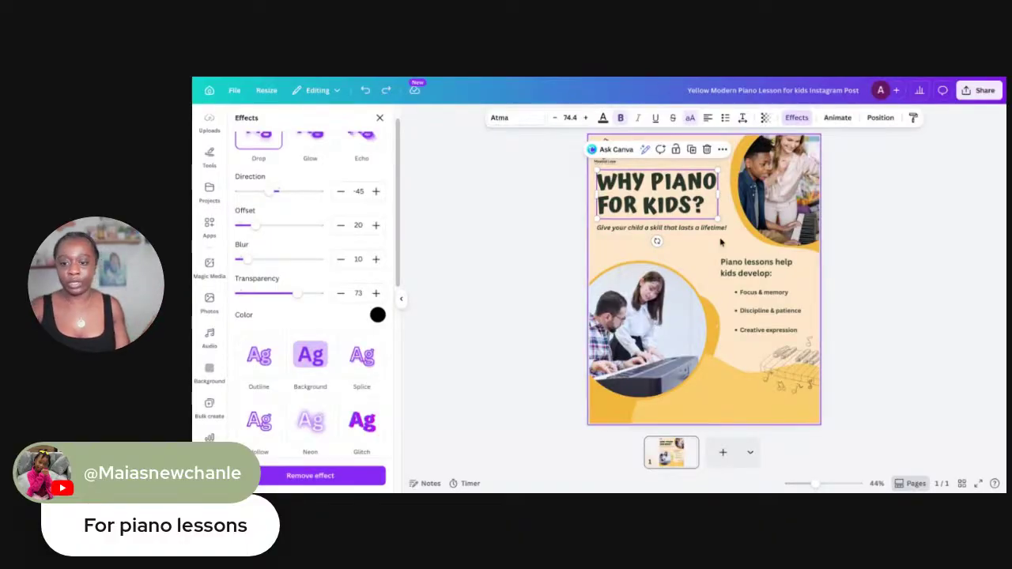
Lower the piano-keys graphic slightly, then move the heading and bullets up-left and scale them down
{"action": "left_click", "coordinate": [787, 290]}
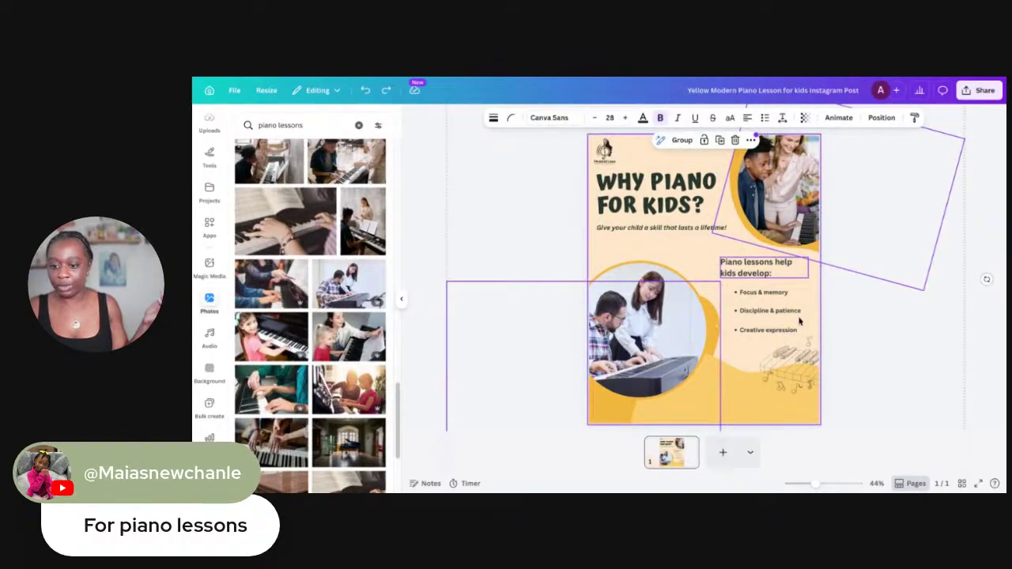
{"action": "left_click", "coordinate": [798, 340]}
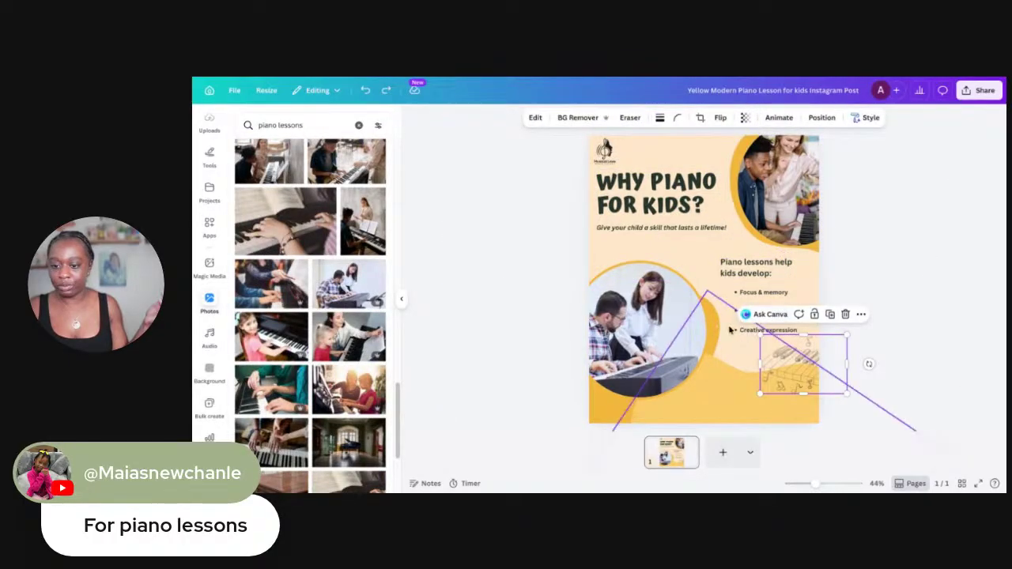
{"action": "left_click_drag", "start_coordinate": [724, 374], "coordinate": [723, 376]}
{"action": "left_click_drag", "start_coordinate": [715, 253], "coordinate": [783, 316]}
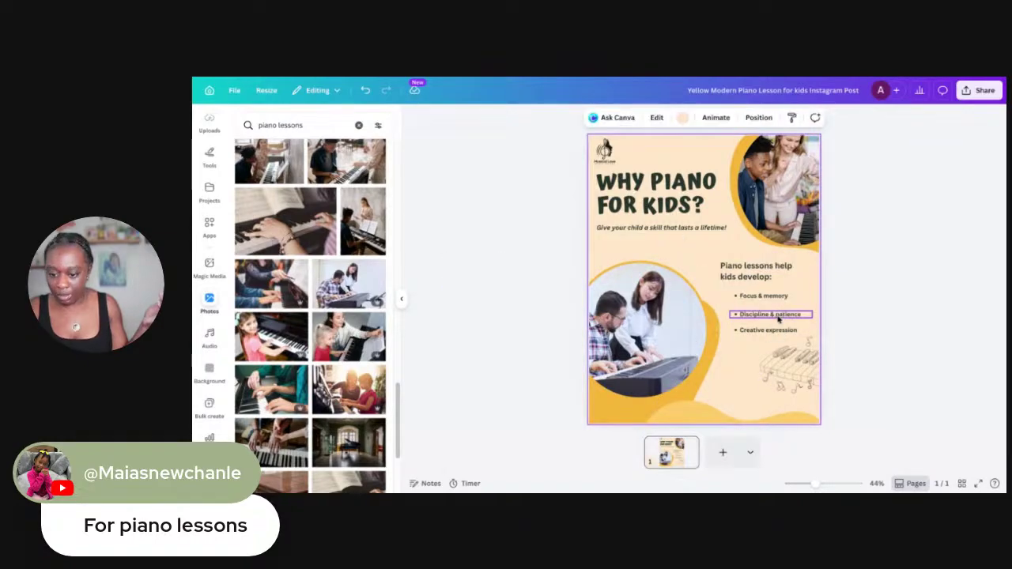
{"action": "left_click_drag", "start_coordinate": [737, 255], "coordinate": [761, 293]}
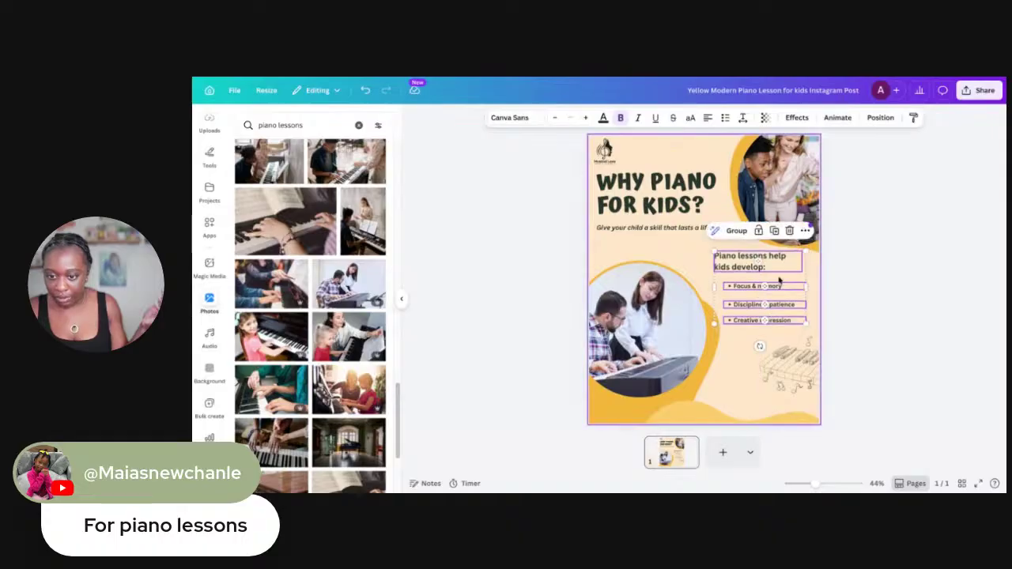
{"action": "left_click_drag", "start_coordinate": [805, 252], "coordinate": [741, 260]}
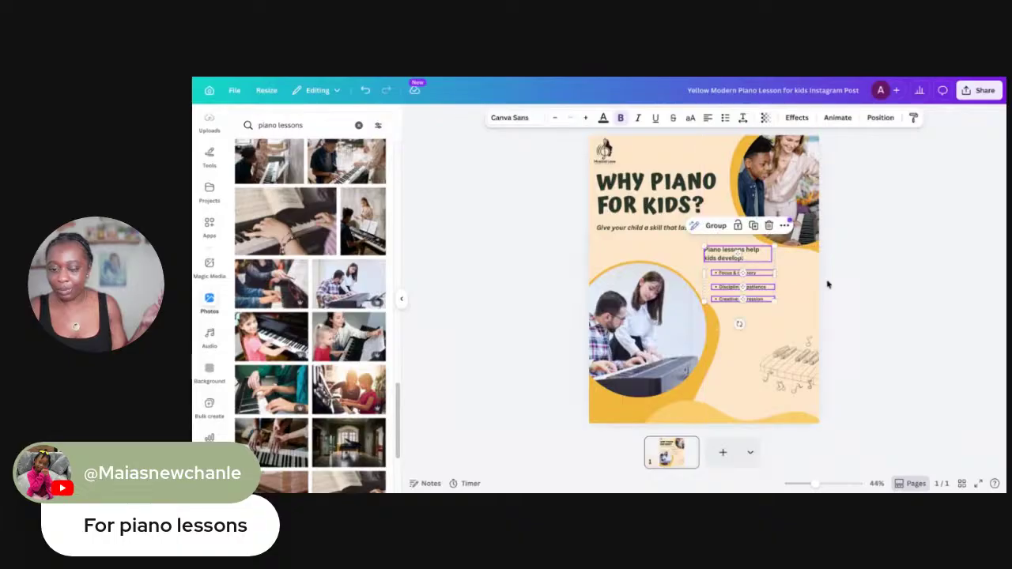
{"action": "left_click", "coordinate": [795, 287]}
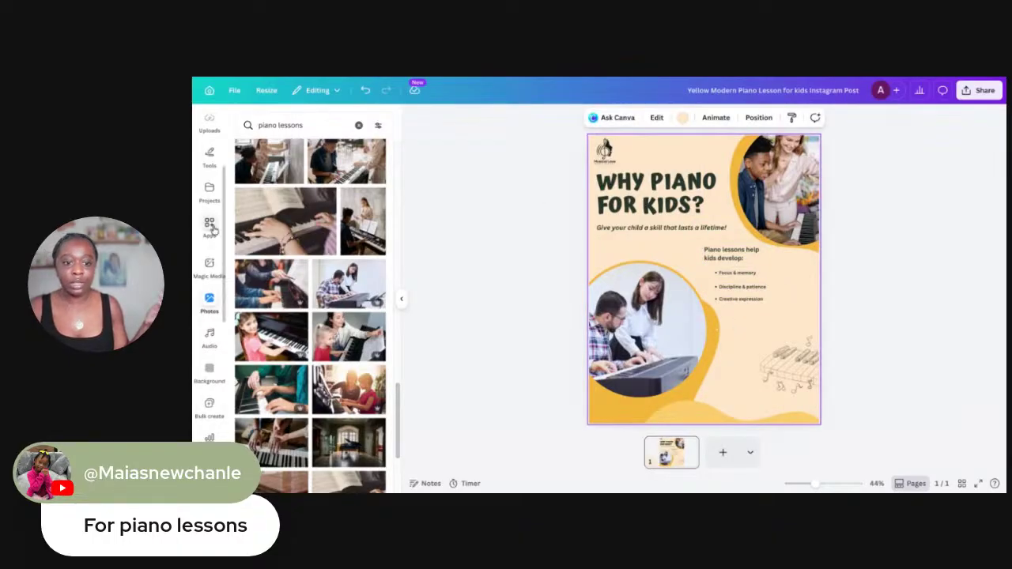
Scroll back to the top of the left sidebar and bring up the Text panel
{"action": "scroll", "coordinate": [207, 221], "scroll_direction": "down", "scroll_amount": 5}
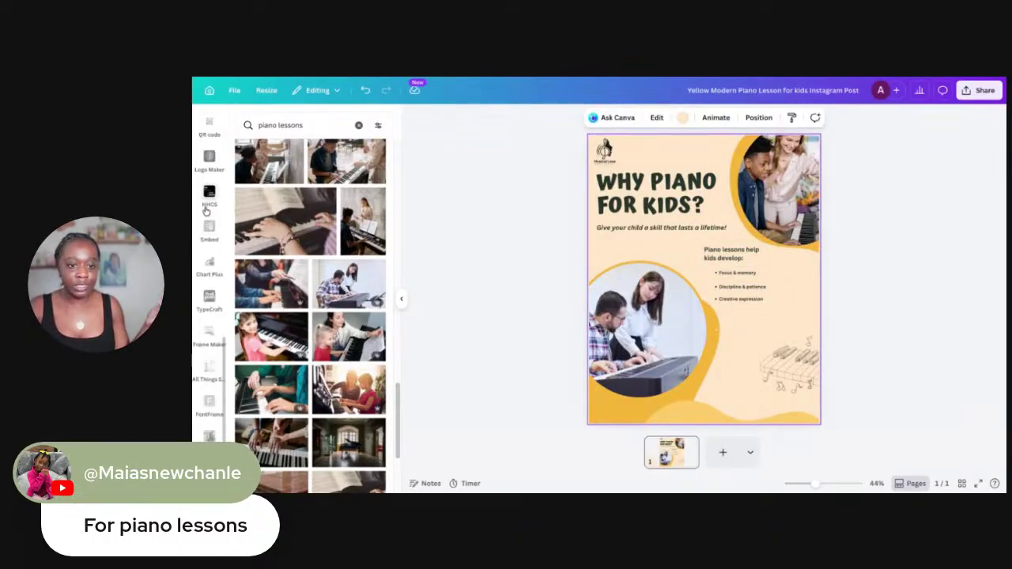
{"action": "scroll", "coordinate": [209, 191], "scroll_direction": "up", "scroll_amount": 5}
{"action": "left_click", "coordinate": [209, 193]}
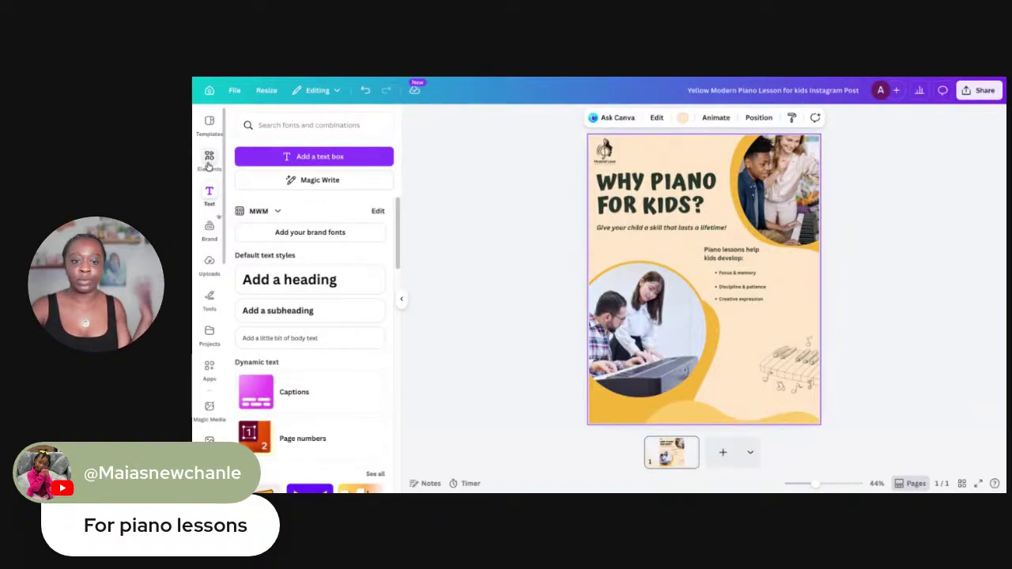
Add a subheading text box to the flyer from the Text panel
{"action": "left_click", "coordinate": [203, 161]}
{"action": "left_click", "coordinate": [209, 194]}
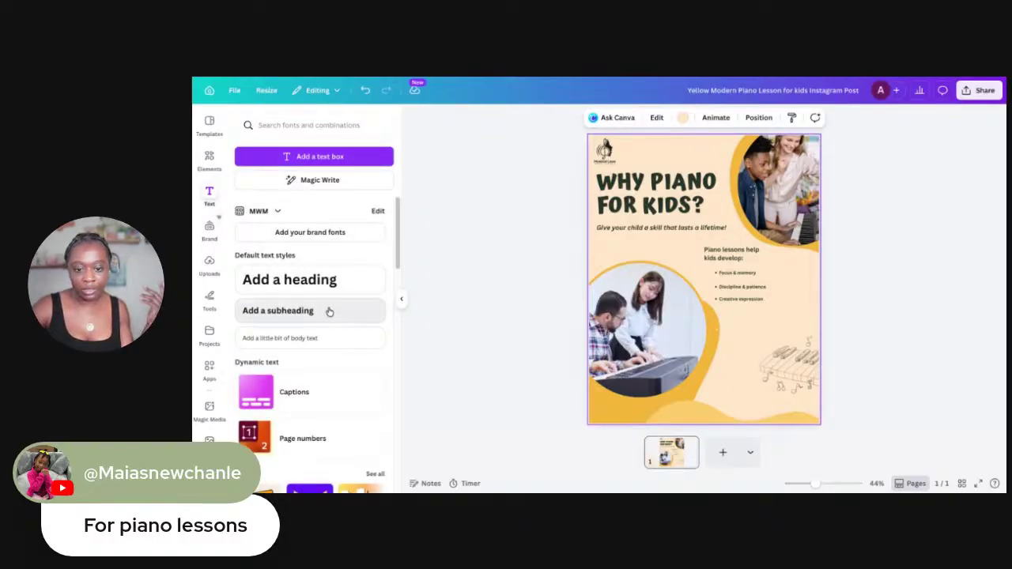
{"action": "left_click", "coordinate": [330, 312]}
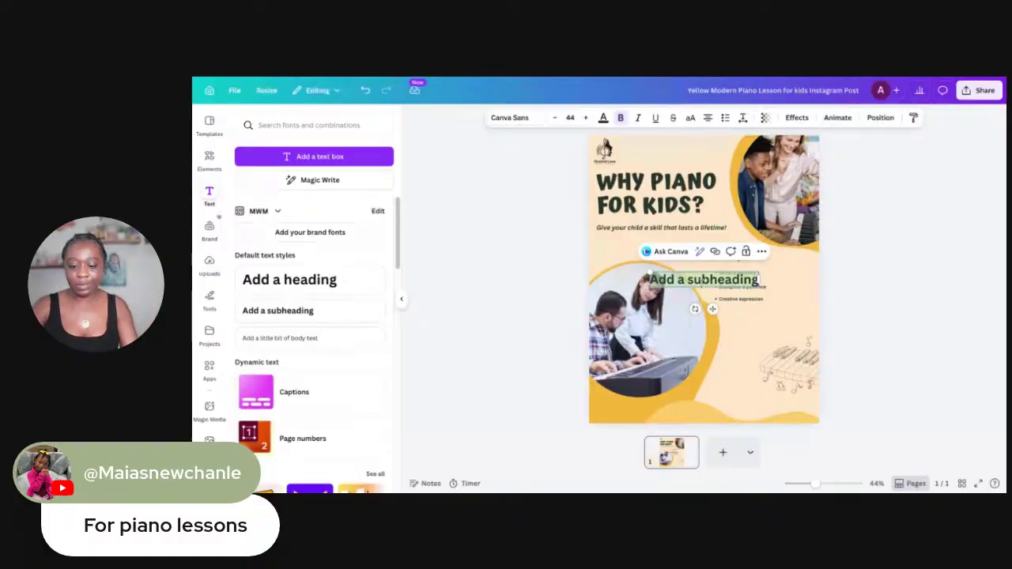
Make the box read 'Visit our website for schedule a session' and select all its text
{"action": "type", "text": "Contan"}
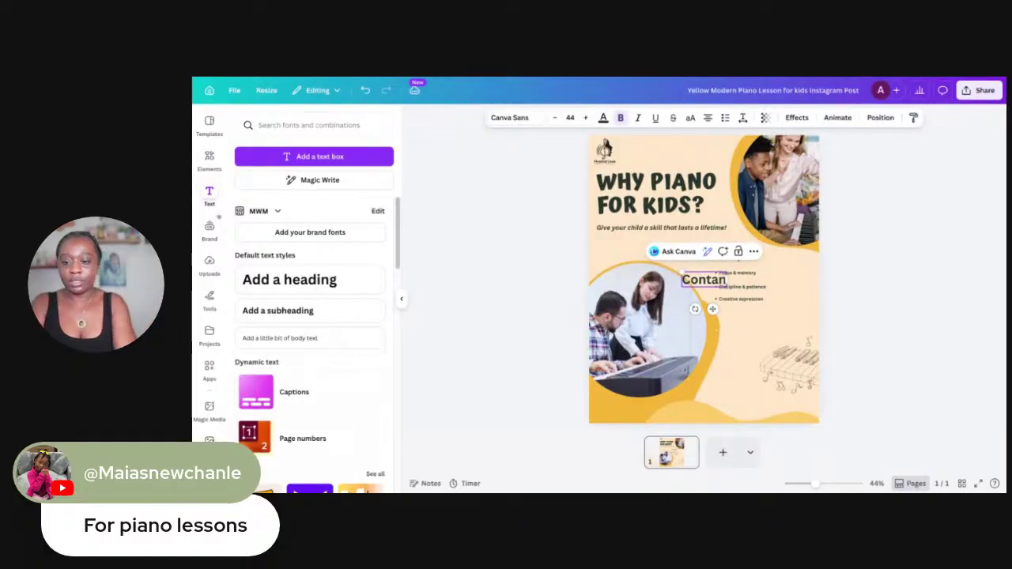
{"action": "key", "text": "BackSpace"}
{"action": "type", "text": "c"}
{"action": "key", "text": "BackSpace"}
{"action": "key", "text": "BackSpace"}
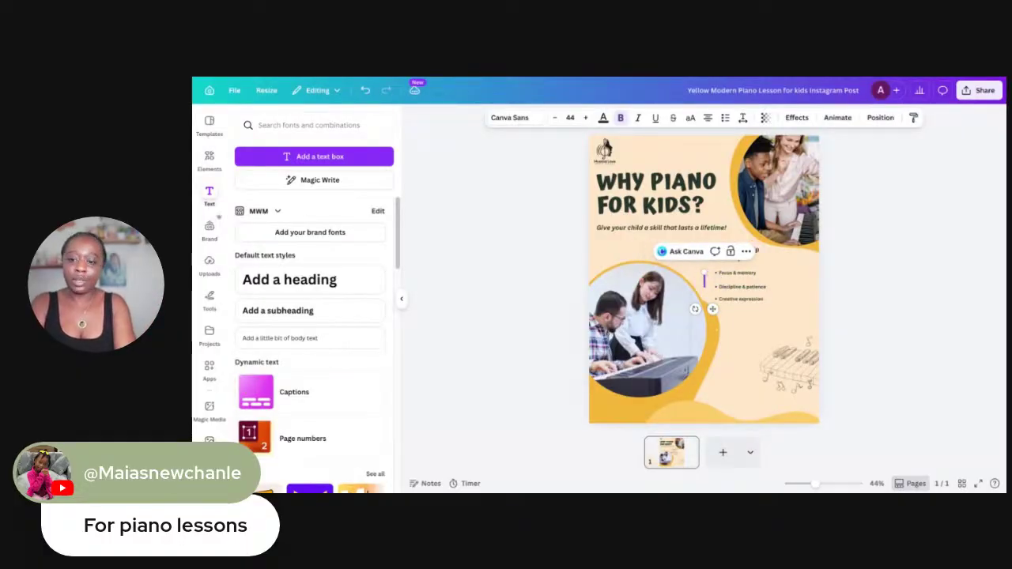
{"action": "type", "text": "V"}
{"action": "key", "text": "BackSpace"}
{"action": "key", "text": "BackSpace"}
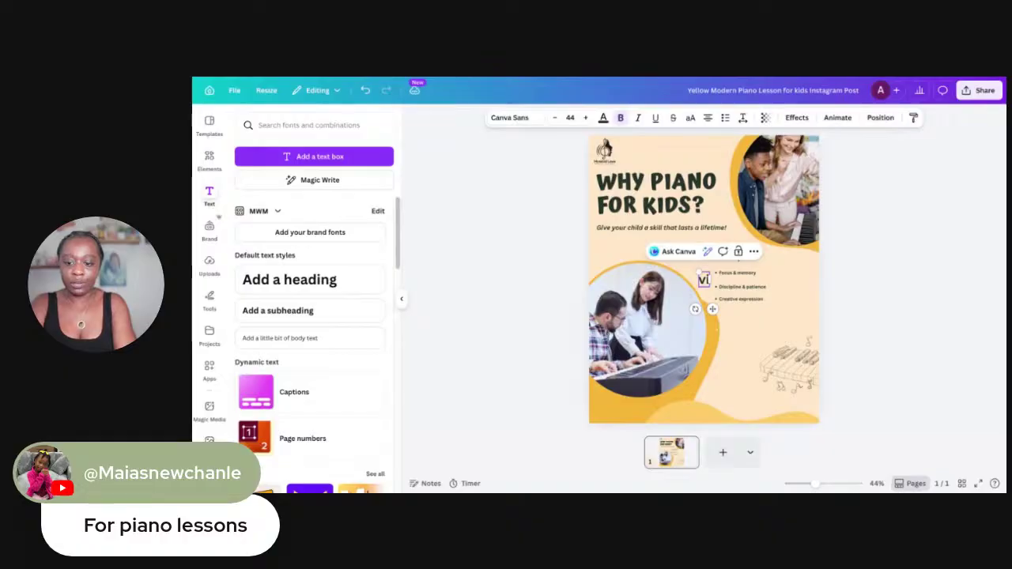
{"action": "key", "text": "BackSpace"}
{"action": "key", "text": "BackSpace"}
{"action": "type", "text": "Visit"}
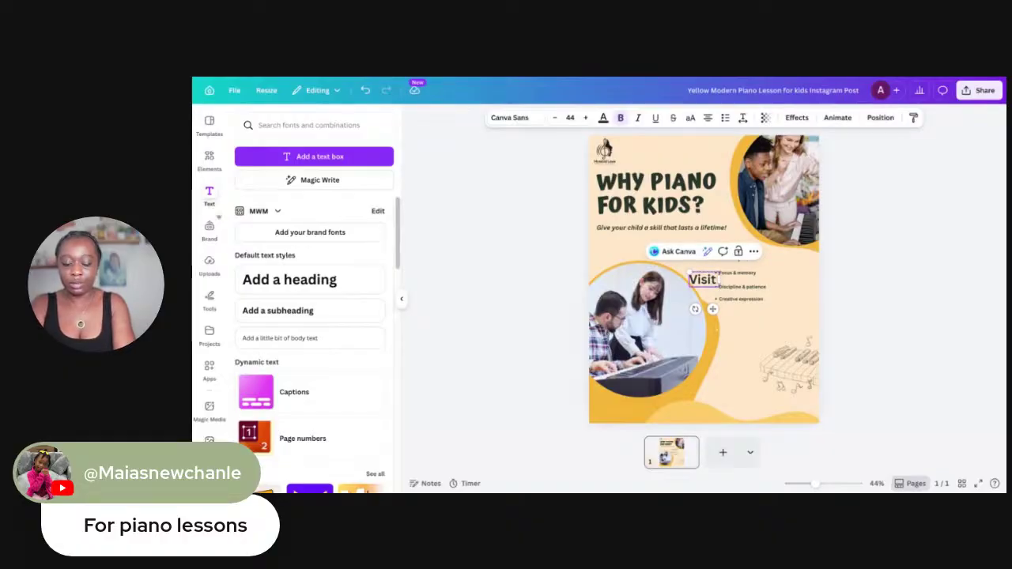
{"action": "type", "text": " me"}
{"action": "key", "text": "BackSpace"}
{"action": "key", "text": "BackSpace"}
{"action": "type", "text": "ou"}
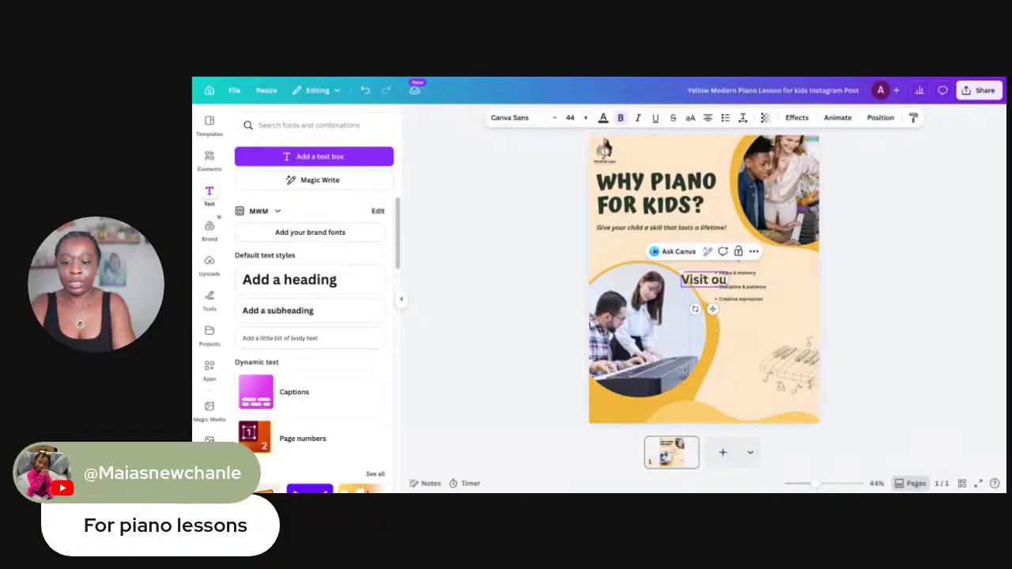
{"action": "key", "text": "BackSpace"}
{"action": "type", "text": "ur"}
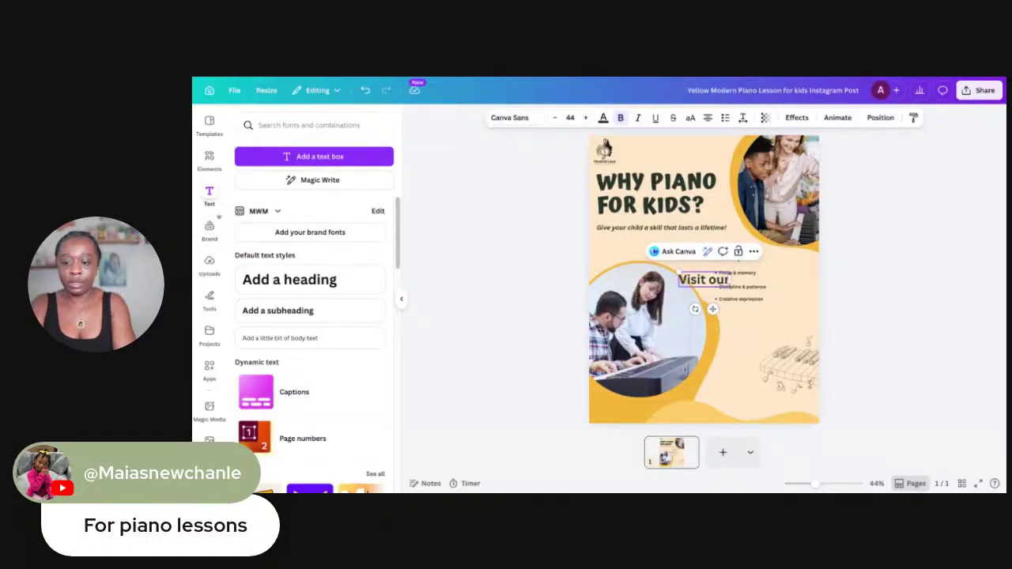
{"action": "type", "text": " website"}
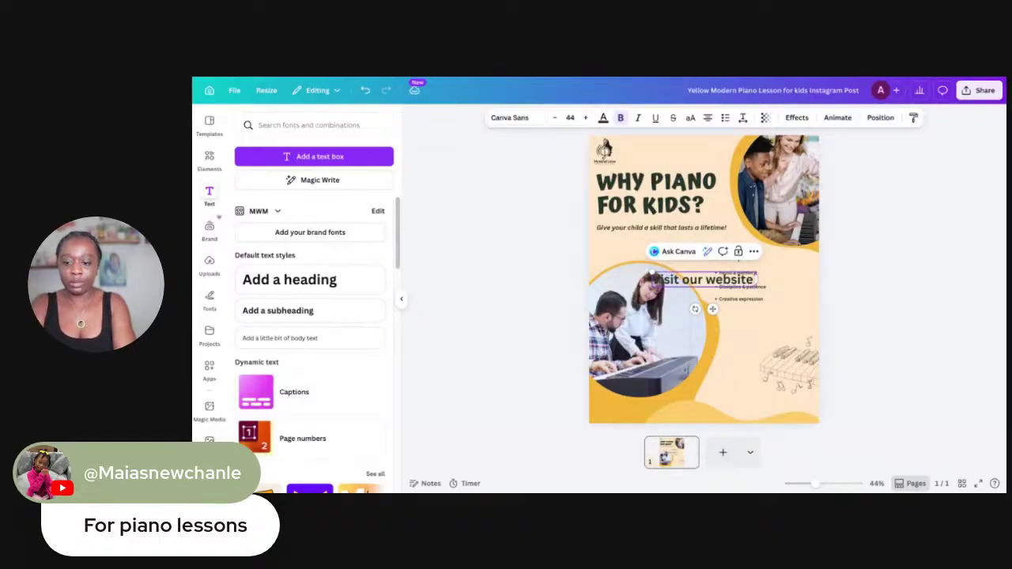
{"action": "type", "text": " for"}
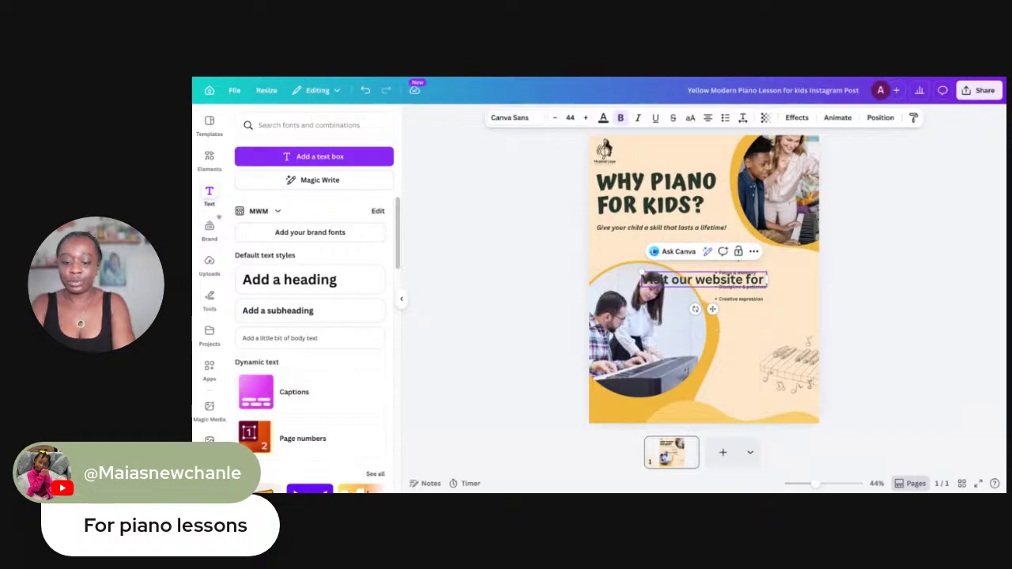
{"action": "type", "text": " schedule"}
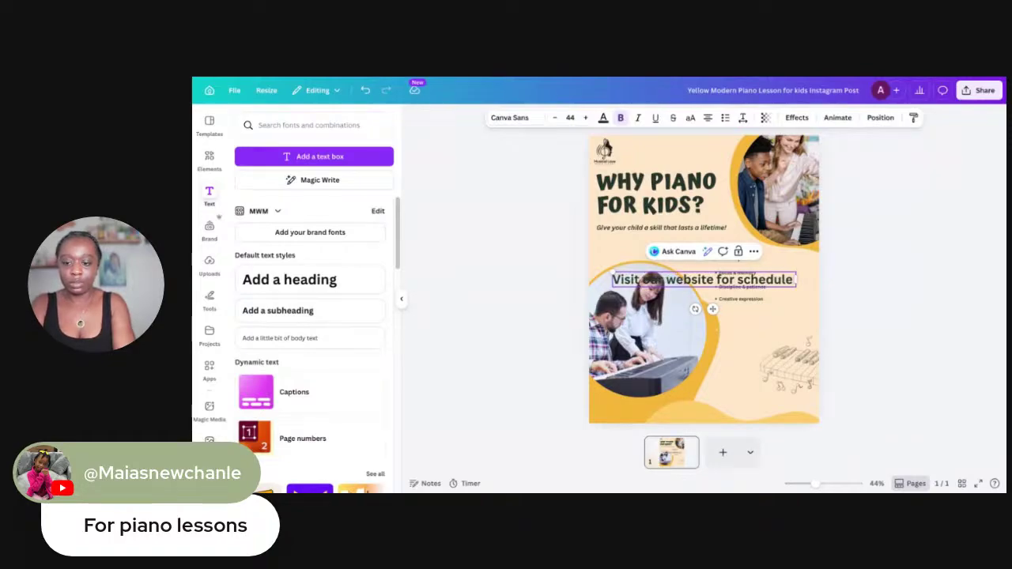
{"action": "type", "text": " a"}
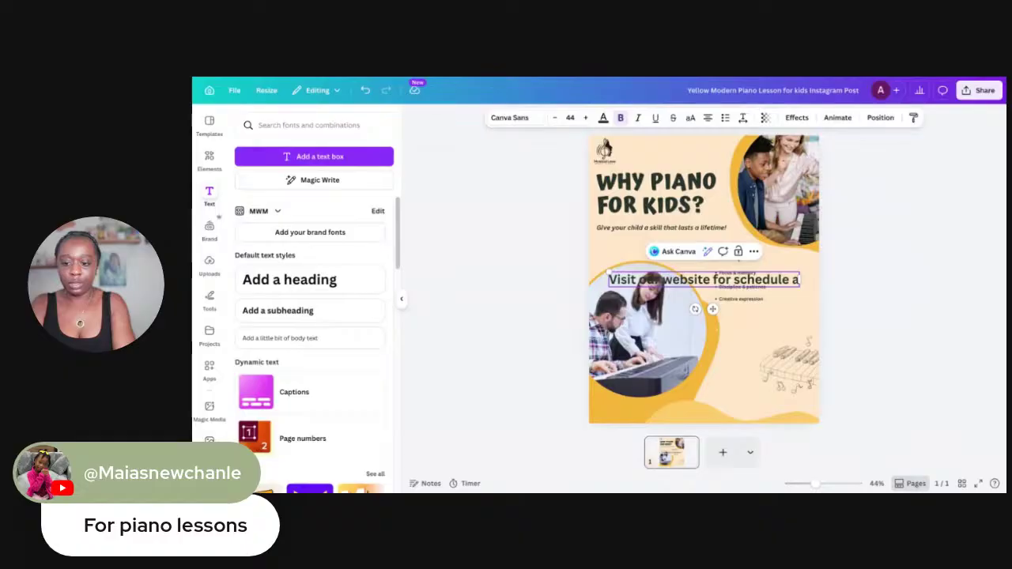
{"action": "type", "text": " ses"}
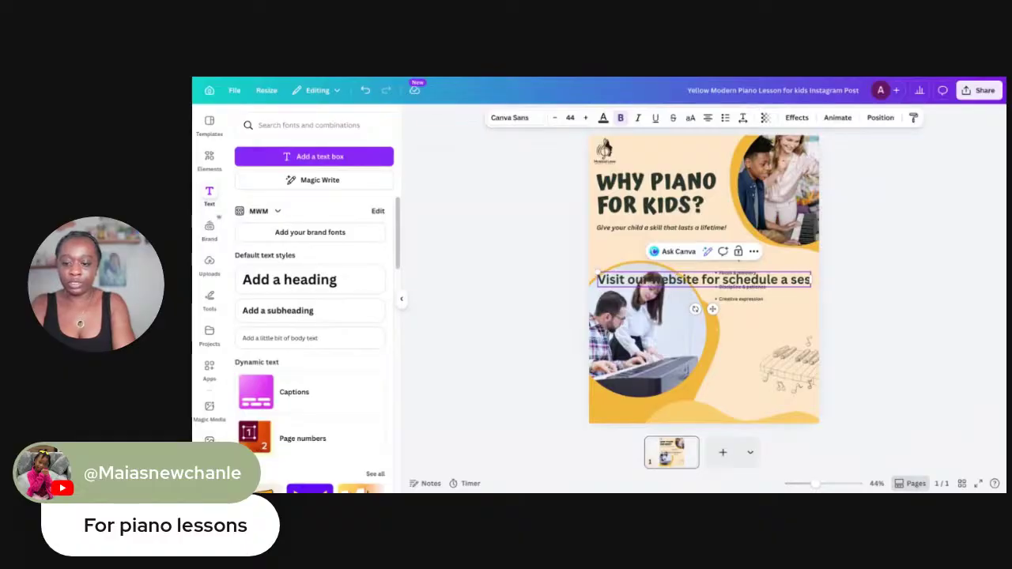
{"action": "type", "text": "sion"}
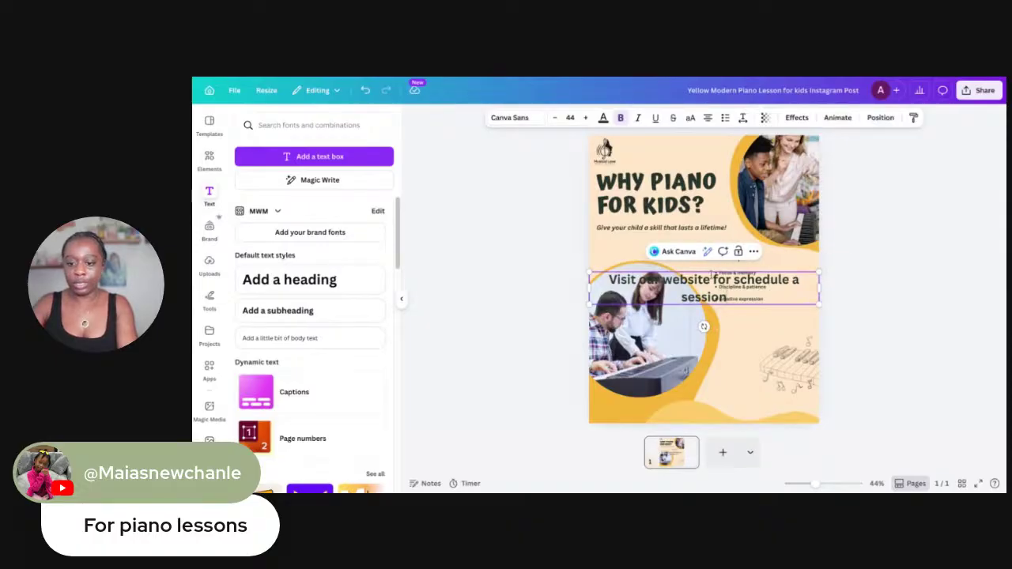
{"action": "key", "text": "ctrl+a"}
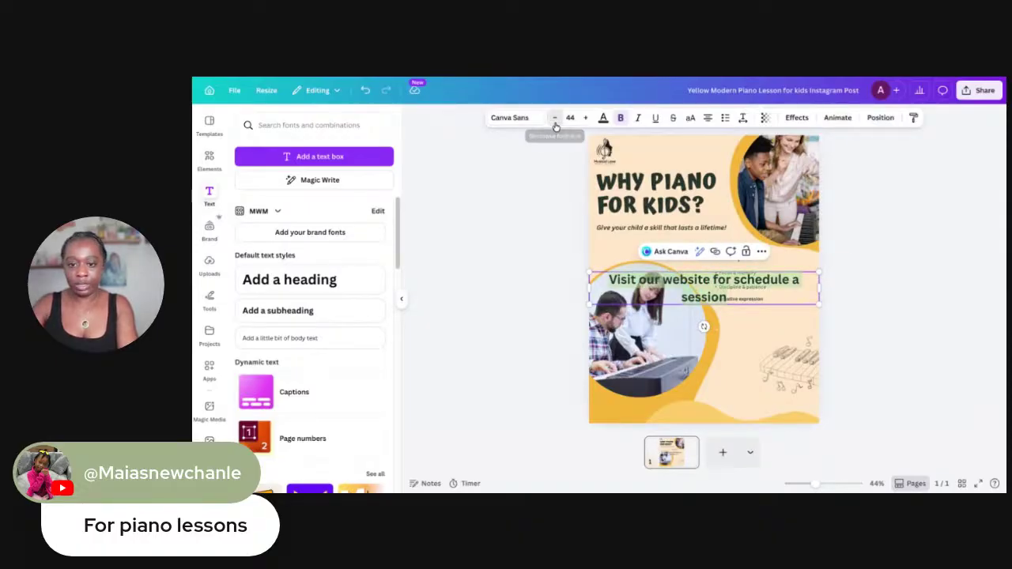
Reduce the call-to-action font size and break it into two lines before 'schedule'
{"action": "left_click", "coordinate": [554, 117]}
{"action": "left_click", "coordinate": [554, 117]}
{"action": "left_click", "coordinate": [555, 117]}
{"action": "left_click", "coordinate": [554, 117]}
{"action": "left_click", "coordinate": [554, 117]}
{"action": "left_click", "coordinate": [555, 117]}
{"action": "left_click", "coordinate": [554, 117]}
{"action": "left_click", "coordinate": [555, 117]}
{"action": "left_click", "coordinate": [555, 117]}
{"action": "left_click", "coordinate": [555, 117]}
{"action": "left_click", "coordinate": [554, 117]}
{"action": "left_click", "coordinate": [554, 117]}
{"action": "left_click", "coordinate": [555, 117]}
{"action": "left_click", "coordinate": [555, 117]}
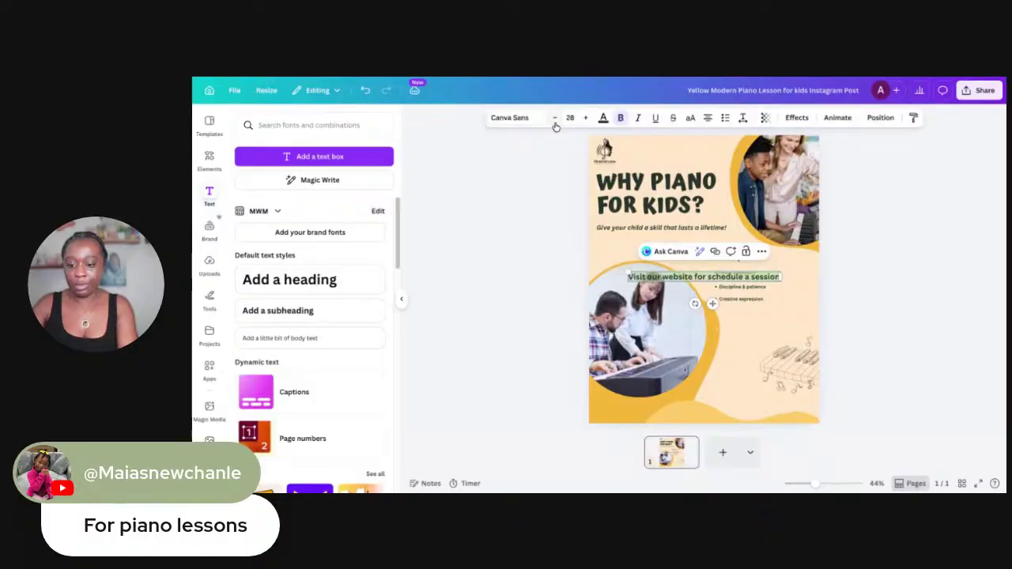
{"action": "left_click_drag", "start_coordinate": [720, 279], "coordinate": [781, 294]}
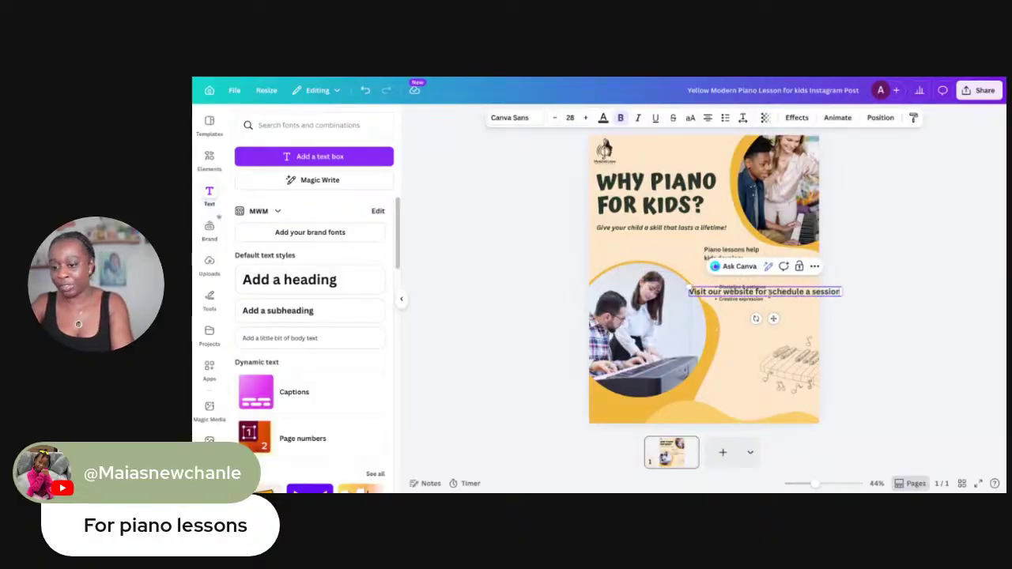
{"action": "left_click", "coordinate": [769, 293]}
{"action": "key", "text": "Return"}
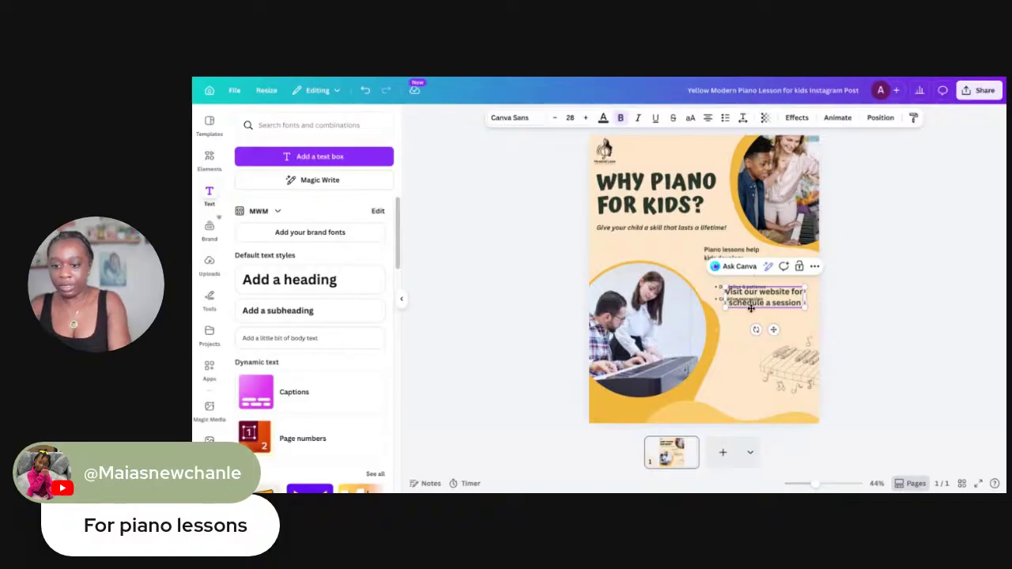
Place the call-to-action under the bullet list and delete the piano-keys sketch
{"action": "mouse_move", "coordinate": [746, 308]}
{"action": "left_mouse_down"}
{"action": "mouse_move", "coordinate": [733, 353]}
{"action": "mouse_move", "coordinate": [739, 338]}
{"action": "mouse_move", "coordinate": [775, 353]}
{"action": "mouse_move", "coordinate": [787, 376]}
{"action": "mouse_move", "coordinate": [775, 386]}
{"action": "mouse_move", "coordinate": [772, 377]}
{"action": "left_mouse_up"}
{"action": "key", "text": "Delete"}
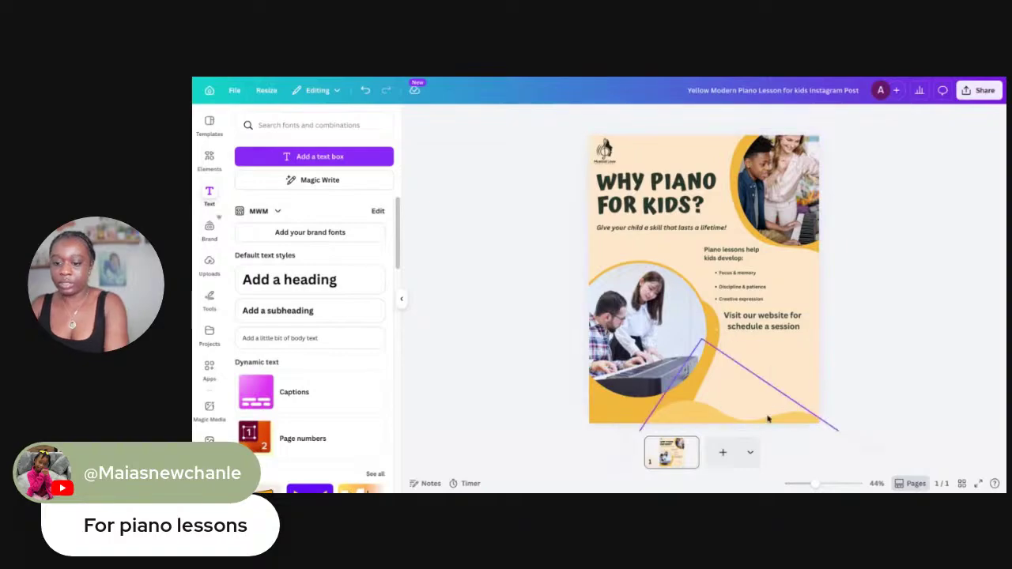
{"action": "left_click_drag", "start_coordinate": [759, 326], "coordinate": [761, 352]}
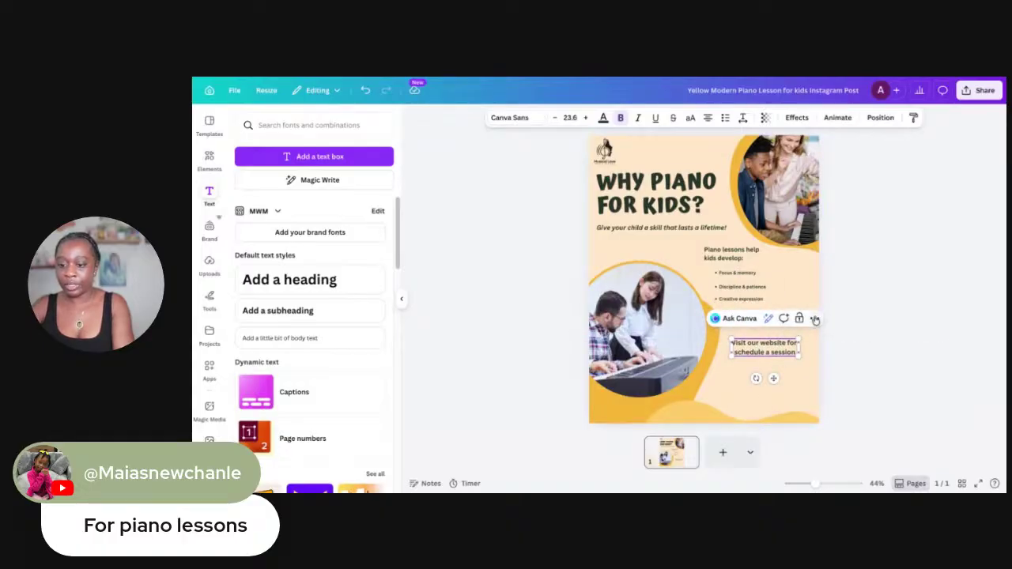
{"action": "left_click", "coordinate": [815, 318]}
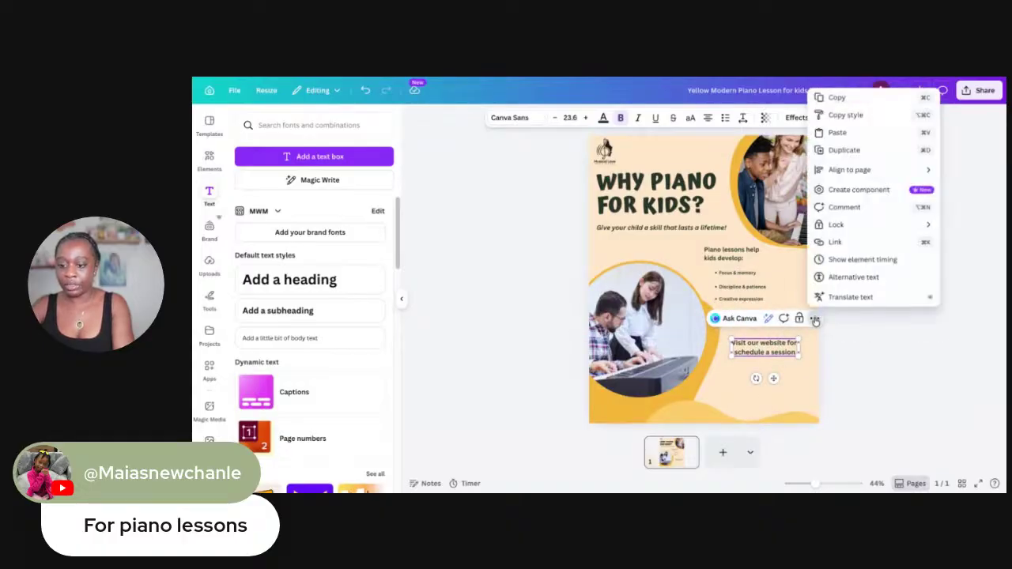
{"action": "left_click", "coordinate": [843, 150]}
{"action": "left_click_drag", "start_coordinate": [771, 356], "coordinate": [770, 382]}
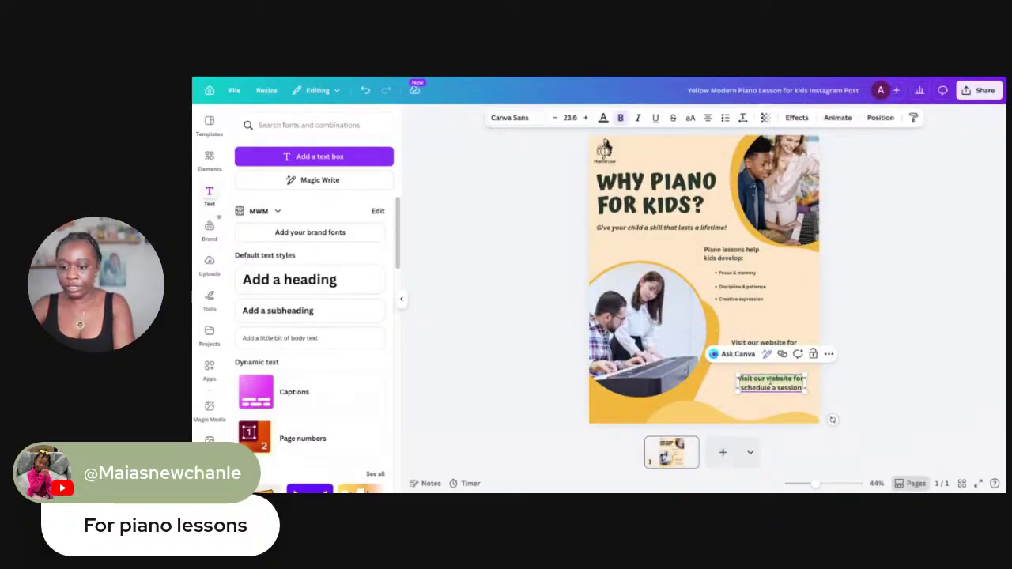
{"action": "key", "text": "BackSpace"}
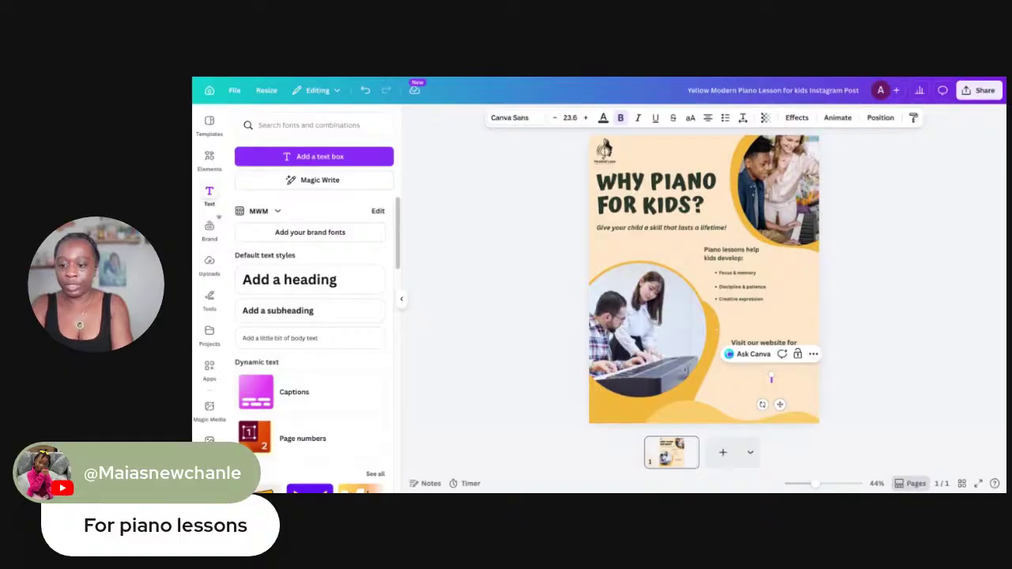
{"action": "type", "text": "www"}
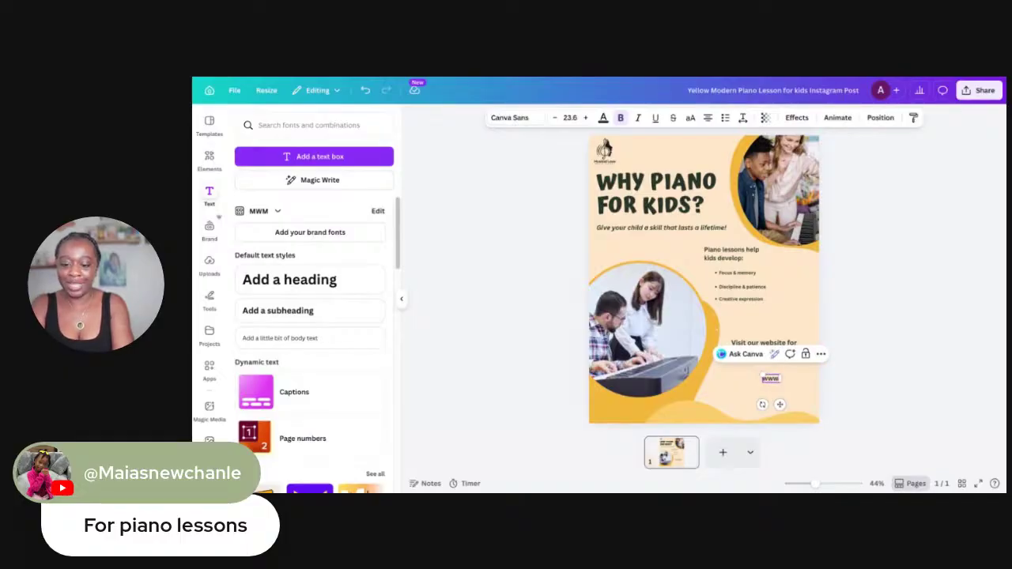
{"action": "type", "text": ".music"}
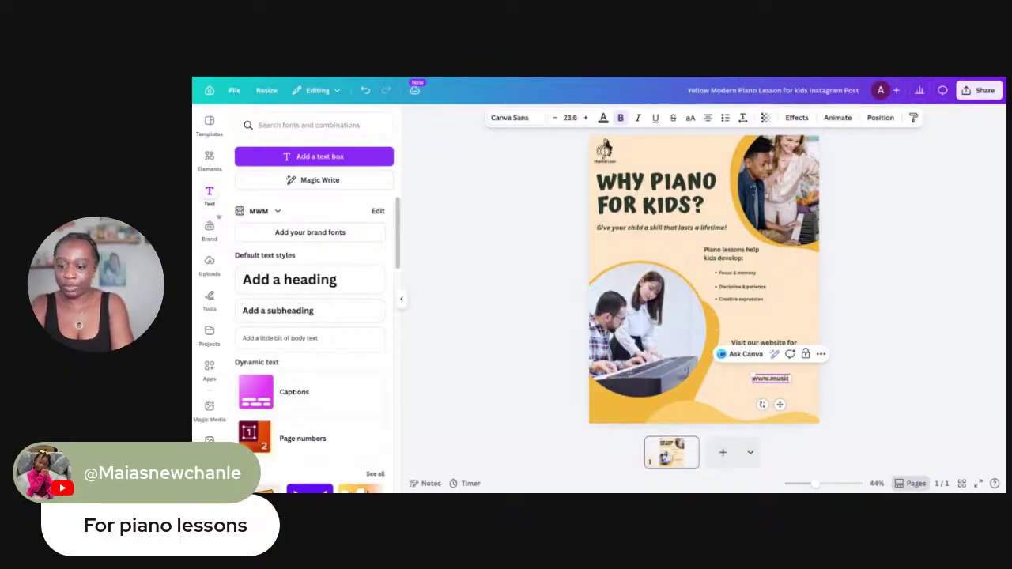
{"action": "type", "text": "allove"}
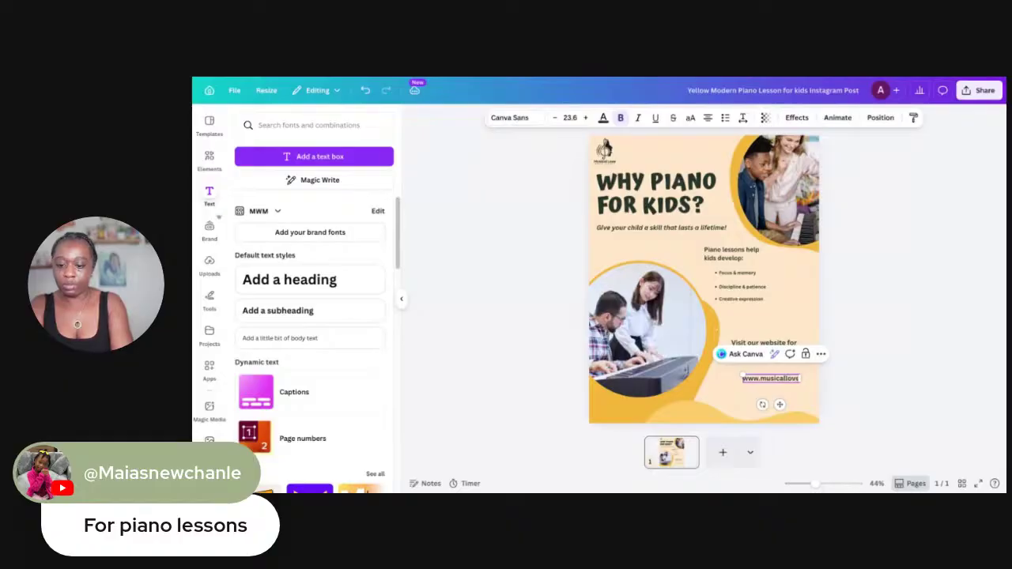
{"action": "type", "text": ".com"}
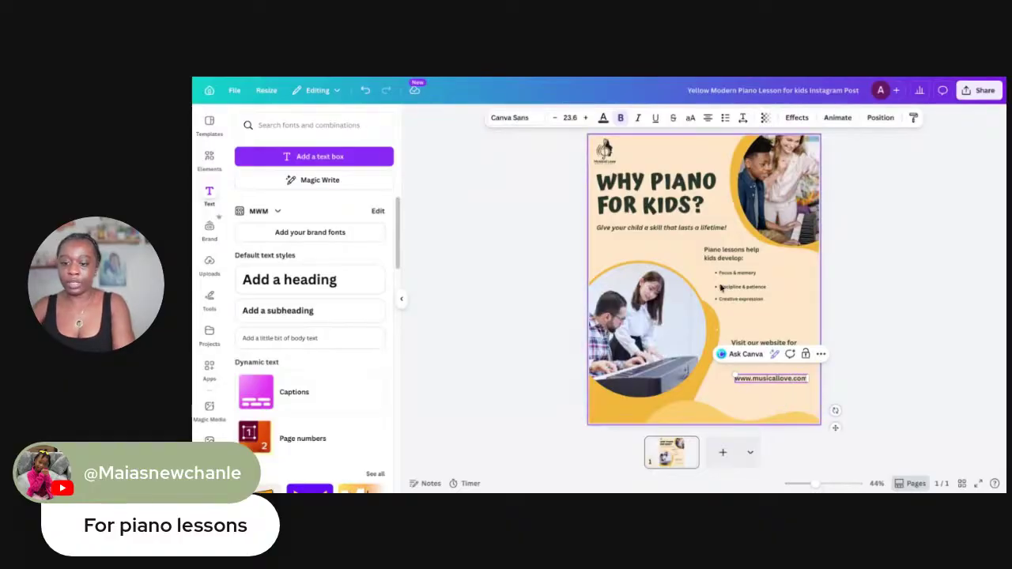
{"action": "left_click", "coordinate": [685, 355]}
{"action": "left_click_drag", "start_coordinate": [763, 381], "coordinate": [758, 366]}
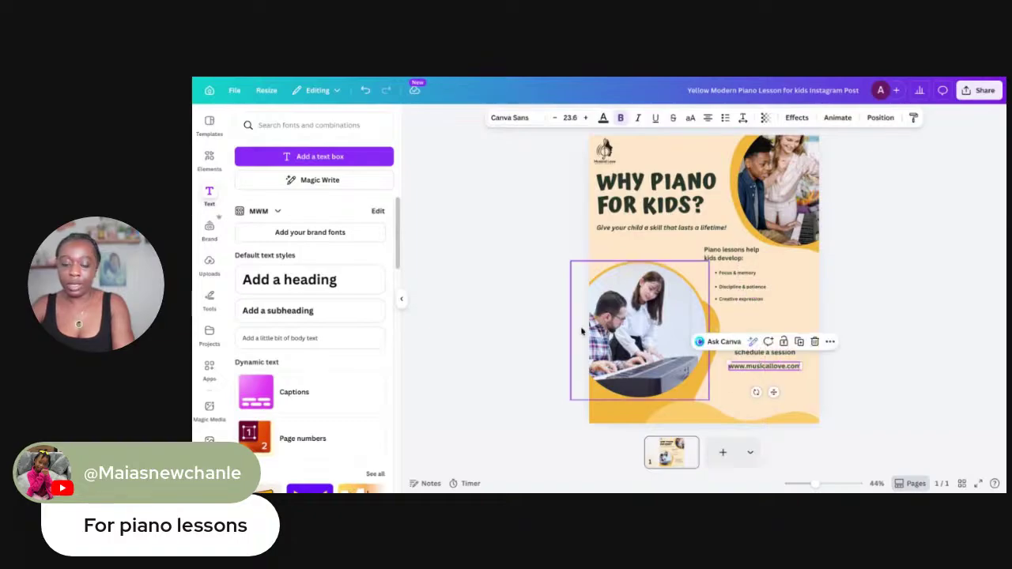
Search Elements for website graphics and show all the graphic results
{"action": "left_click", "coordinate": [204, 162]}
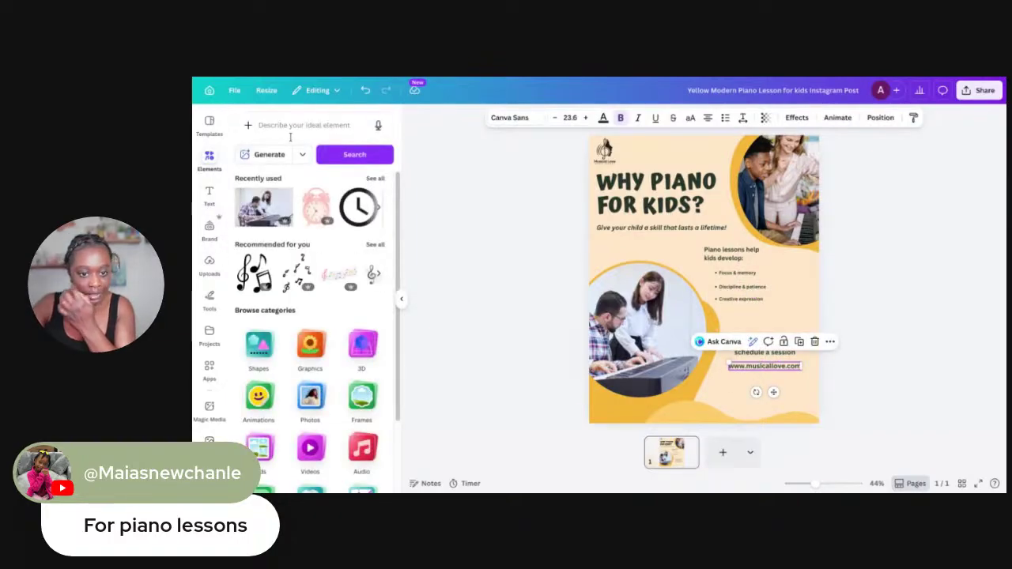
{"action": "left_click", "coordinate": [295, 126]}
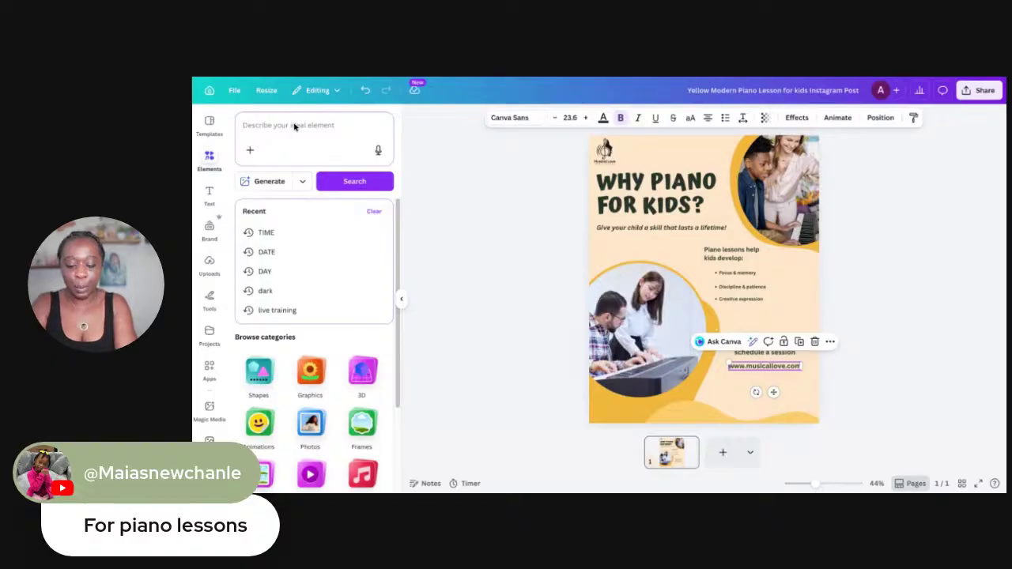
{"action": "type", "text": "website"}
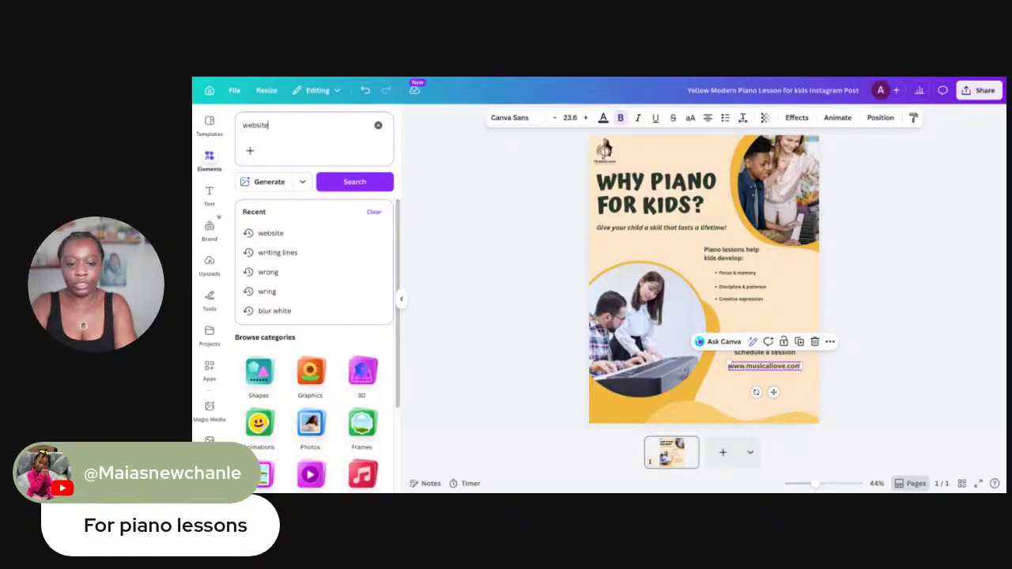
{"action": "key", "text": "Return"}
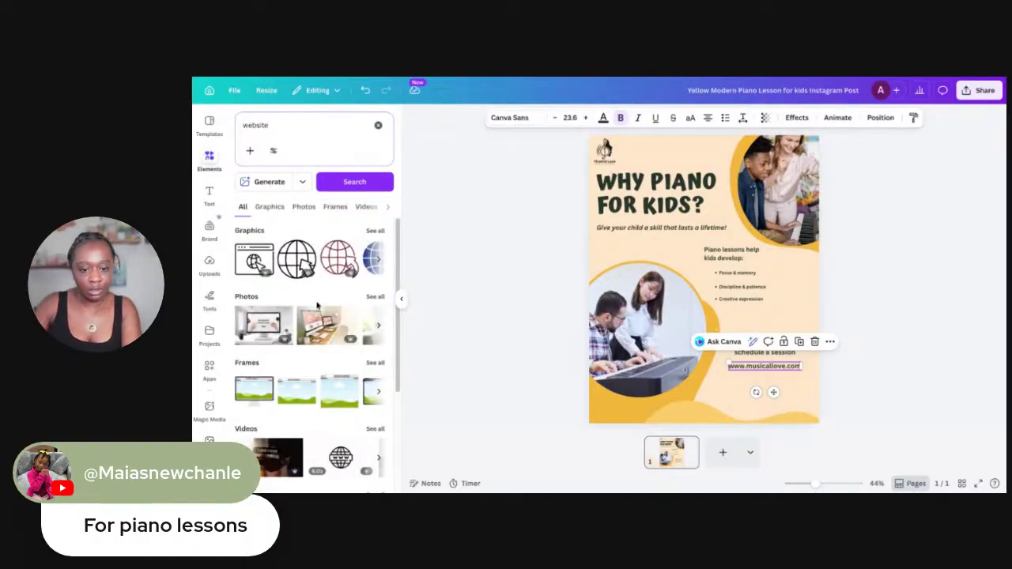
{"action": "left_click", "coordinate": [375, 230]}
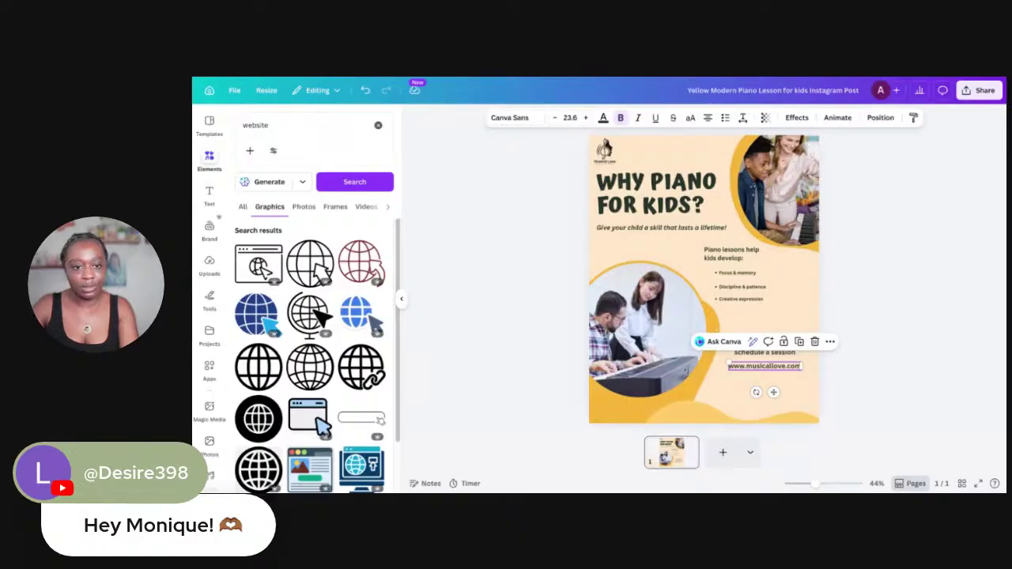
Change 'for' to 'to' so it reads 'Visit our website to schedule a session'
{"action": "left_click", "coordinate": [767, 366]}
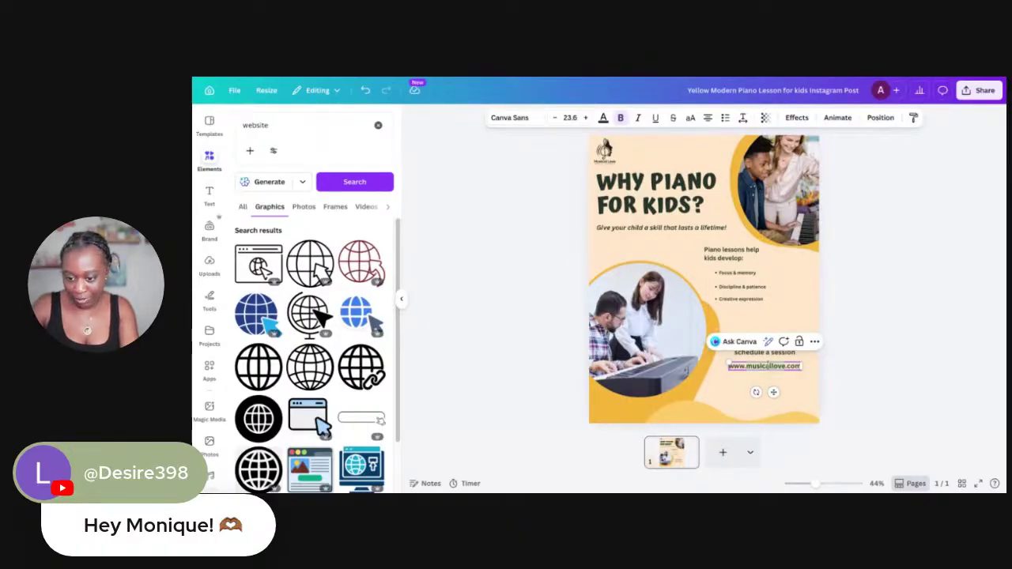
{"action": "left_click", "coordinate": [781, 360]}
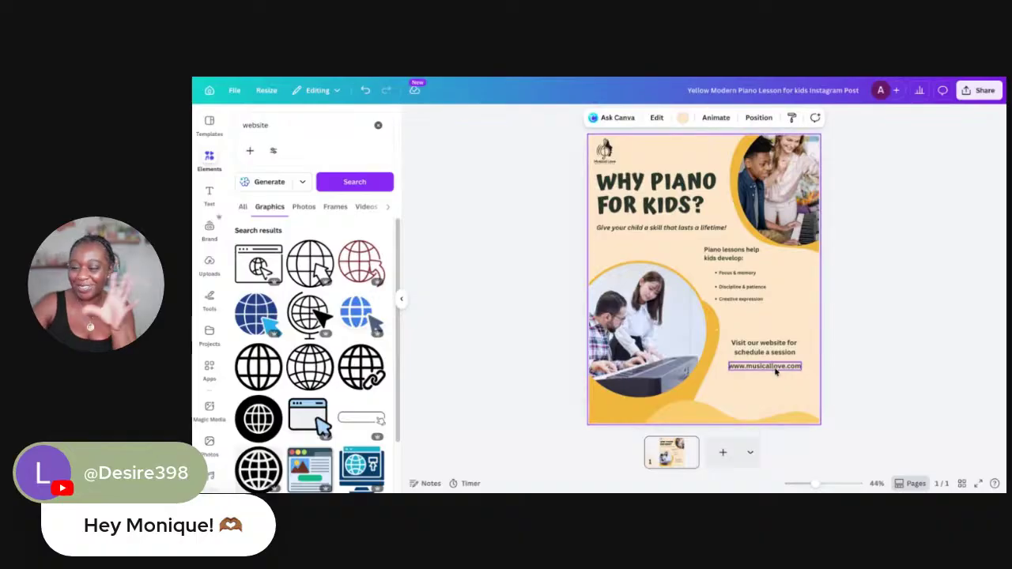
{"action": "left_click", "coordinate": [779, 354]}
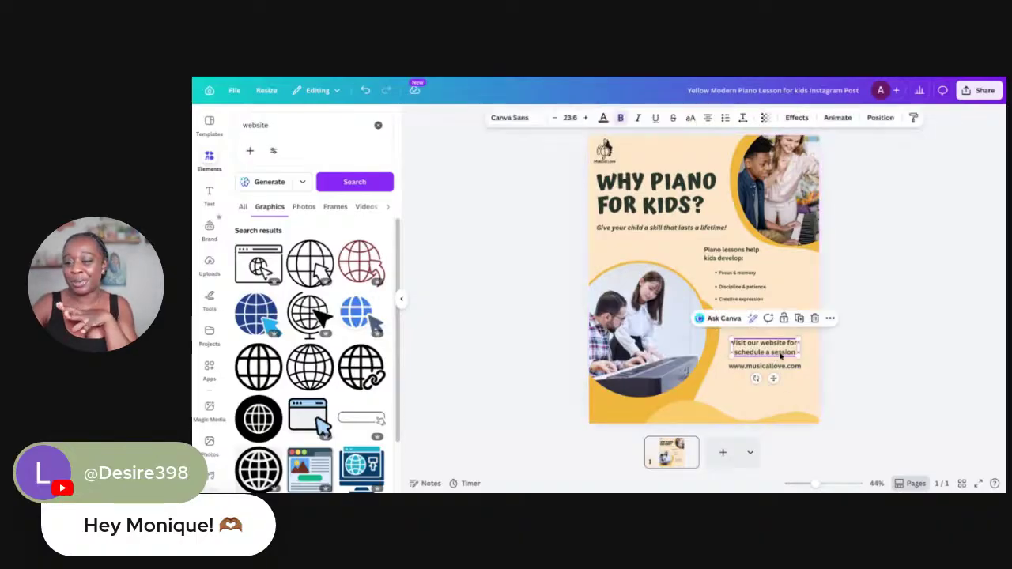
{"action": "left_click", "coordinate": [786, 344]}
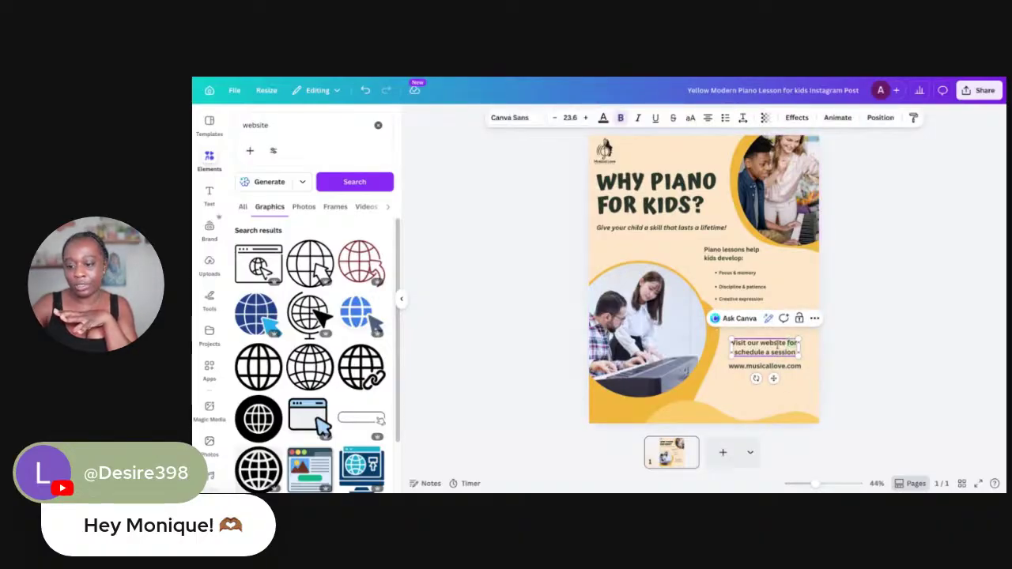
{"action": "type", "text": "to"}
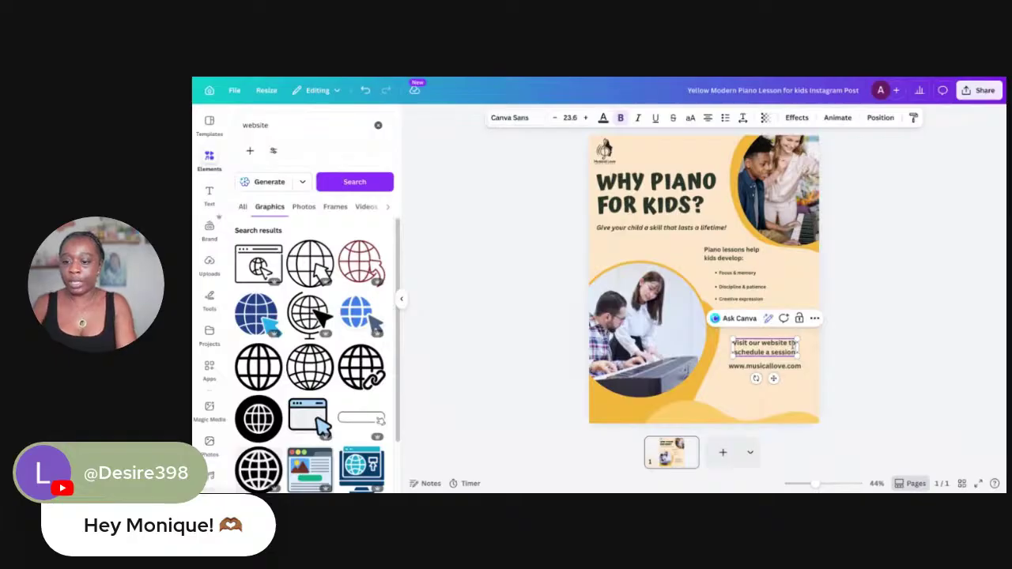
{"action": "left_click", "coordinate": [832, 409]}
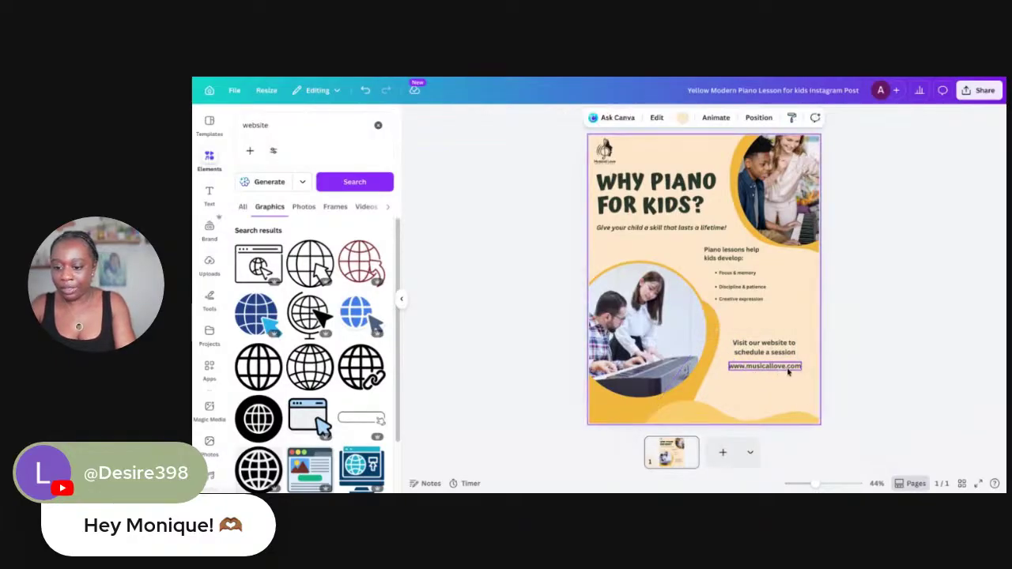
{"action": "double_click", "coordinate": [788, 372]}
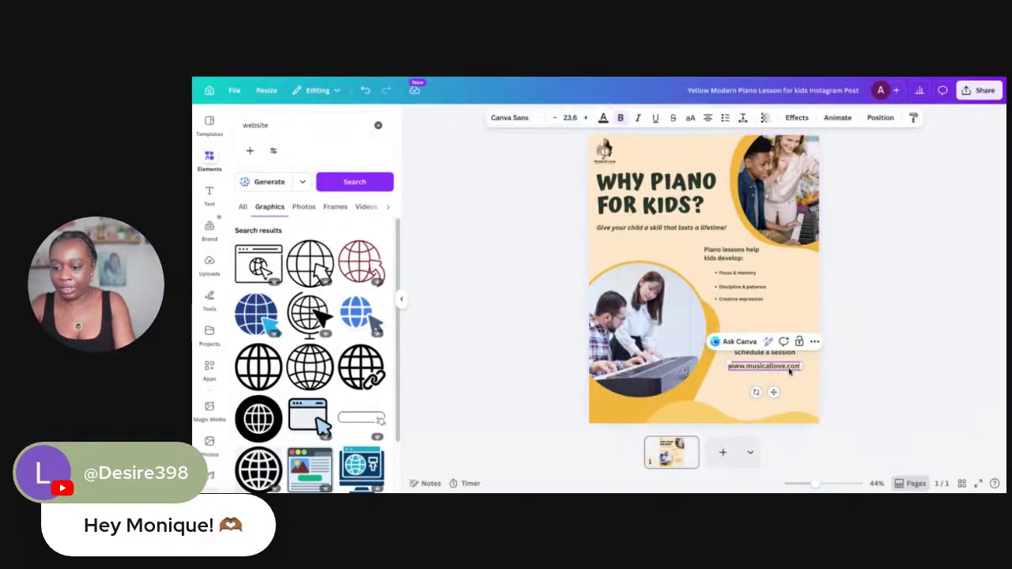
{"action": "left_click", "coordinate": [356, 321]}
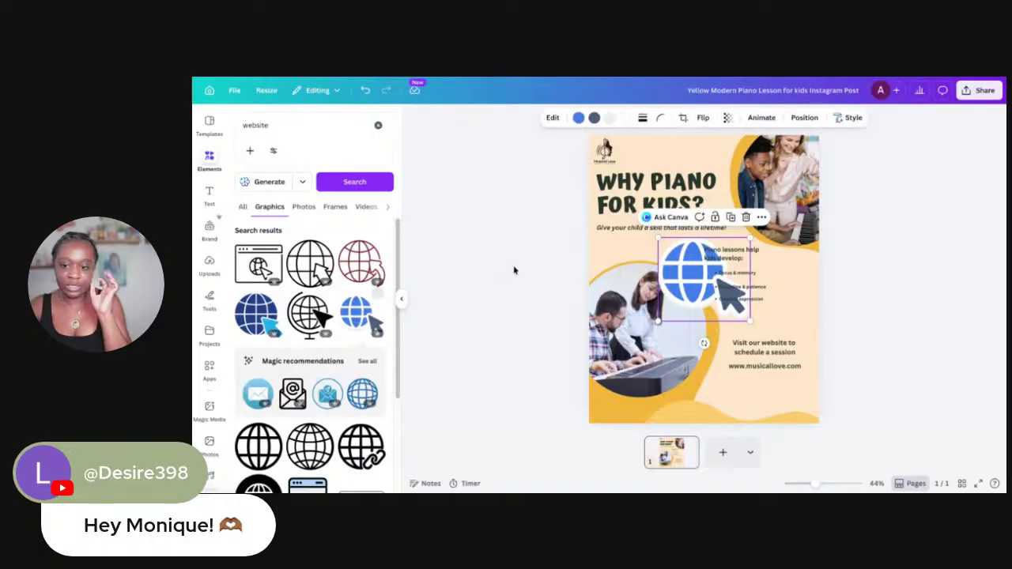
{"action": "left_click_drag", "start_coordinate": [749, 237], "coordinate": [719, 368]}
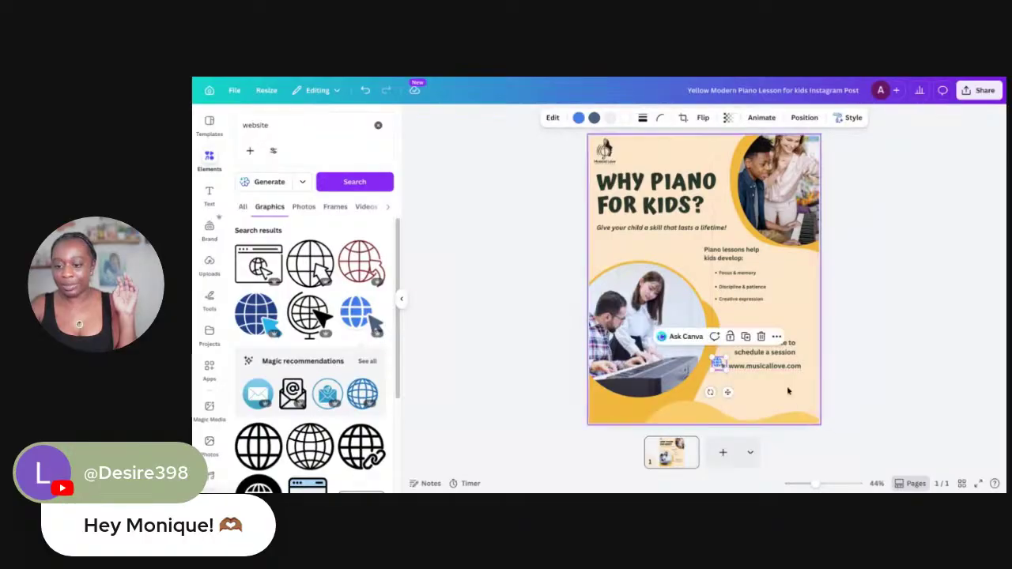
{"action": "left_click", "coordinate": [937, 390]}
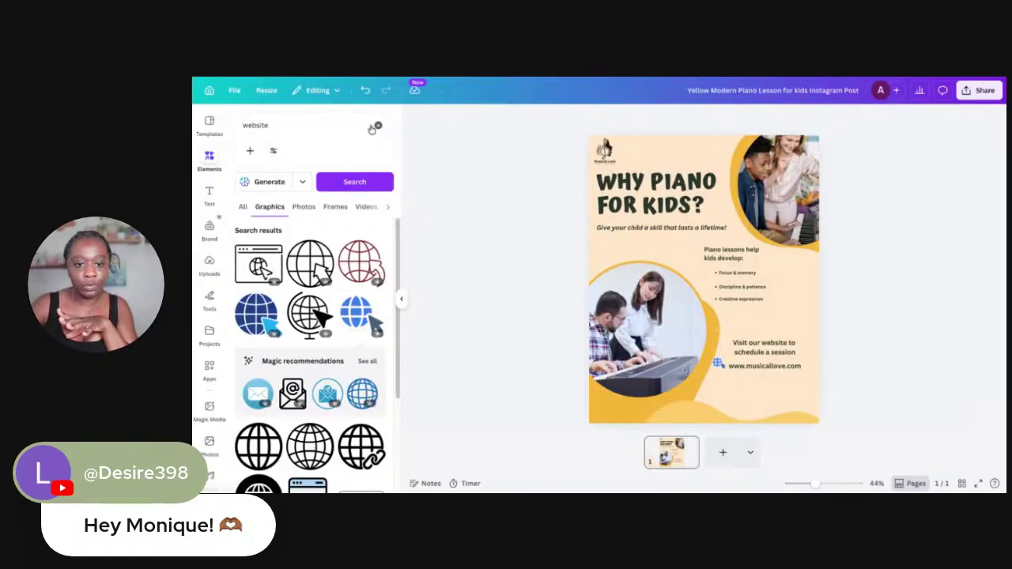
Search Elements for 'qr code' and bring up the QR code options
{"action": "left_click", "coordinate": [378, 125]}
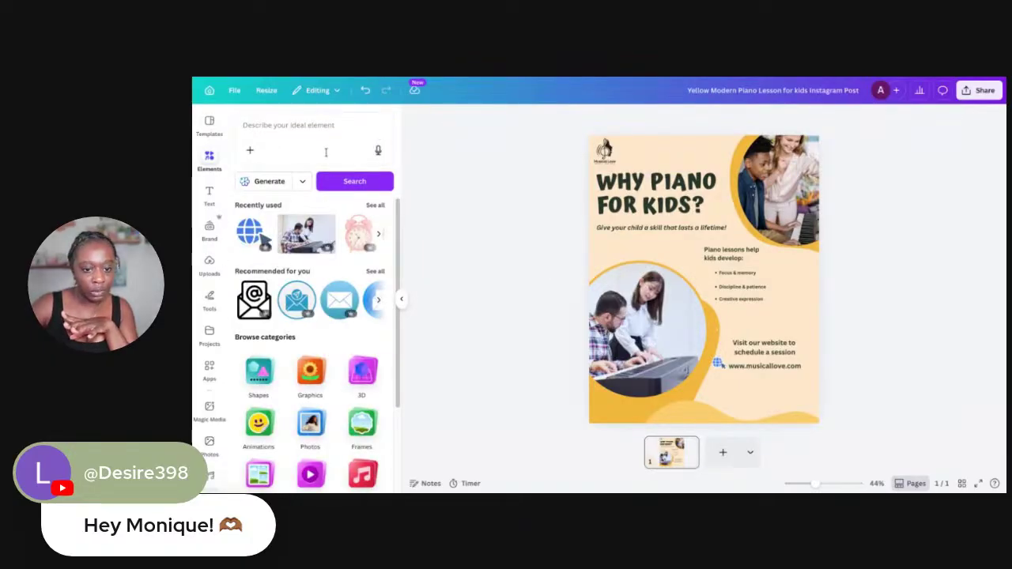
{"action": "left_click", "coordinate": [270, 182]}
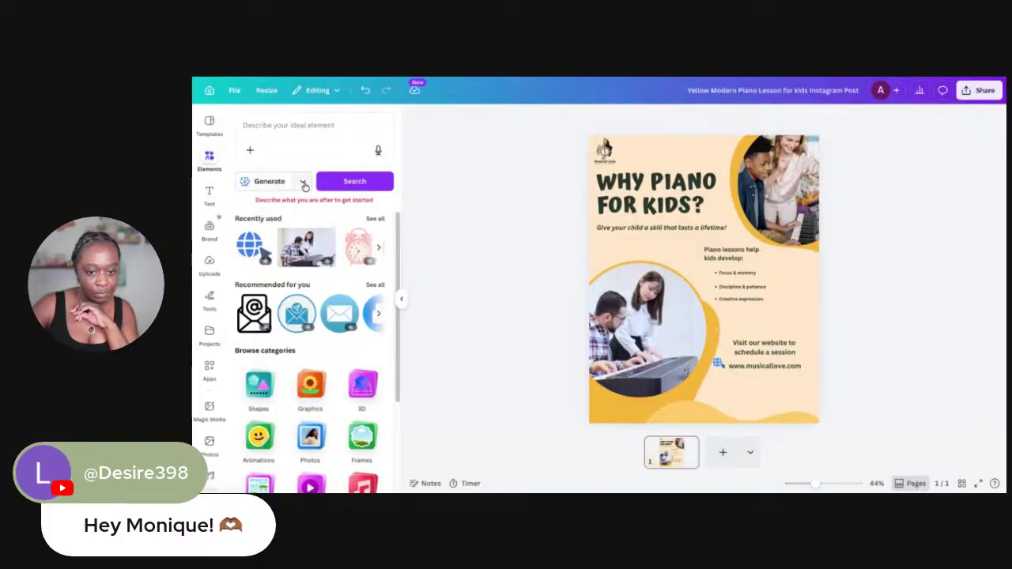
{"action": "left_click", "coordinate": [301, 185]}
{"action": "left_click", "coordinate": [211, 159]}
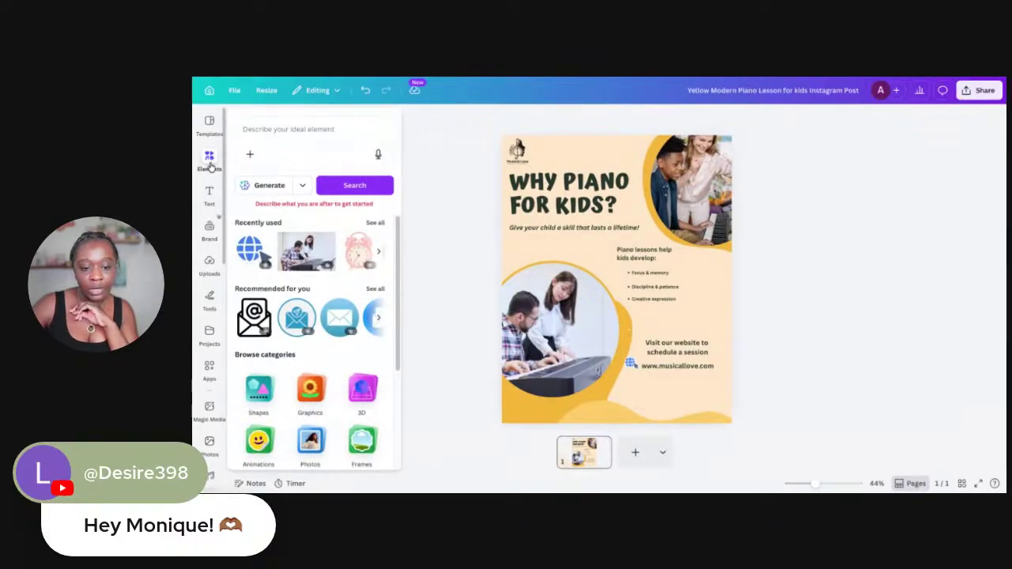
{"action": "left_click", "coordinate": [273, 137]}
{"action": "type", "text": "qr"}
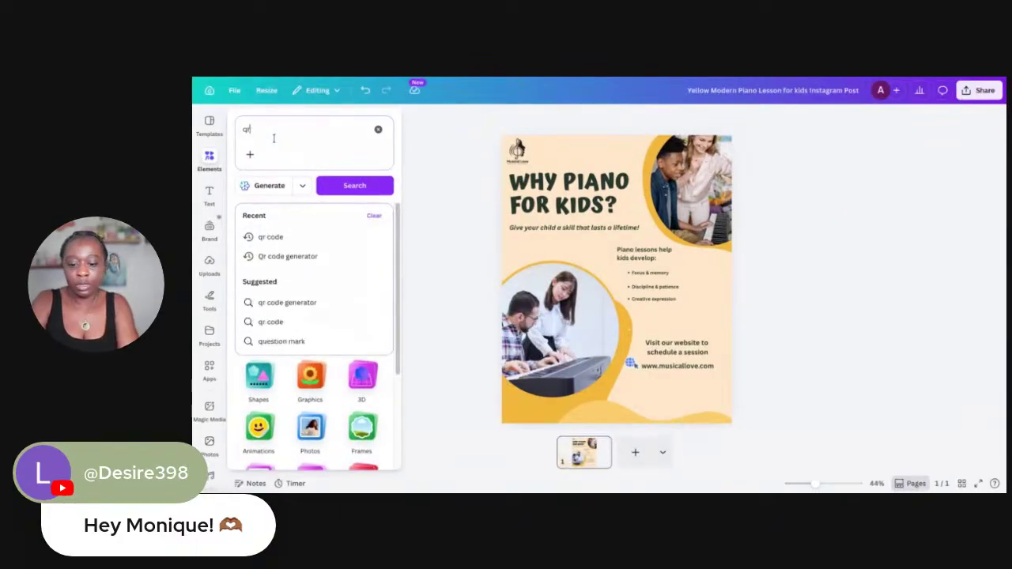
{"action": "type", "text": " code"}
{"action": "key", "text": "Return"}
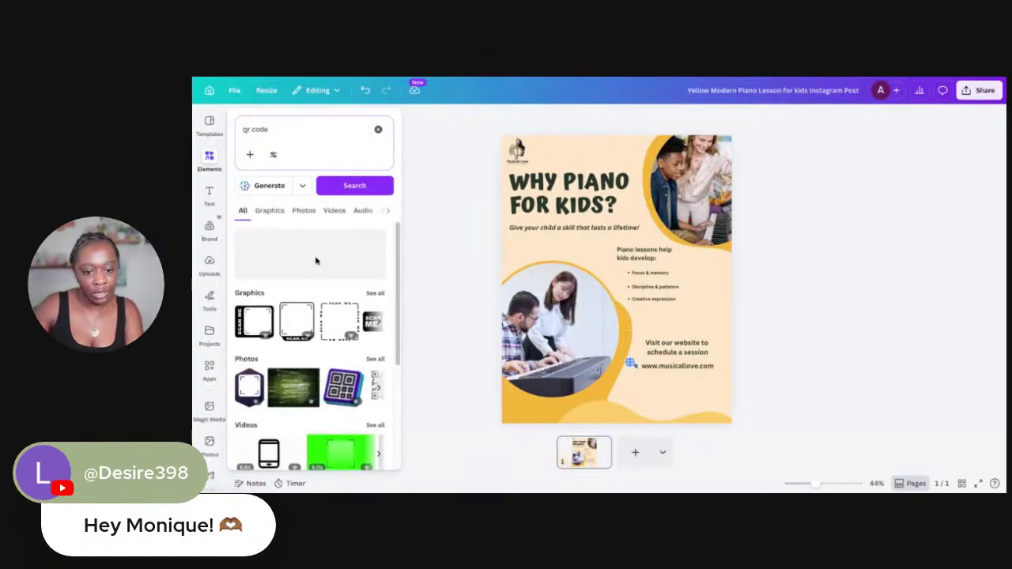
{"action": "left_click", "coordinate": [434, 352]}
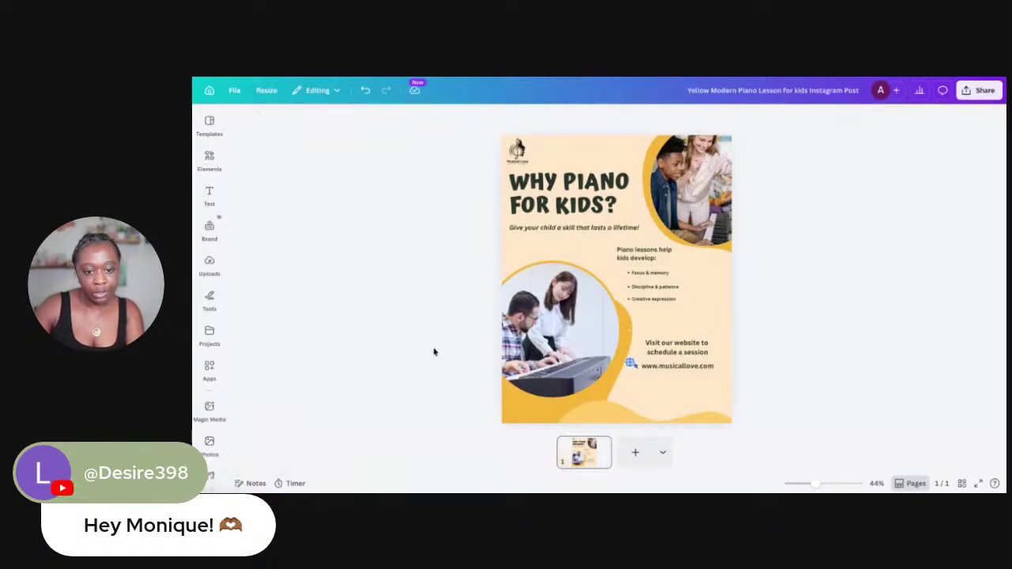
{"action": "left_click", "coordinate": [209, 161]}
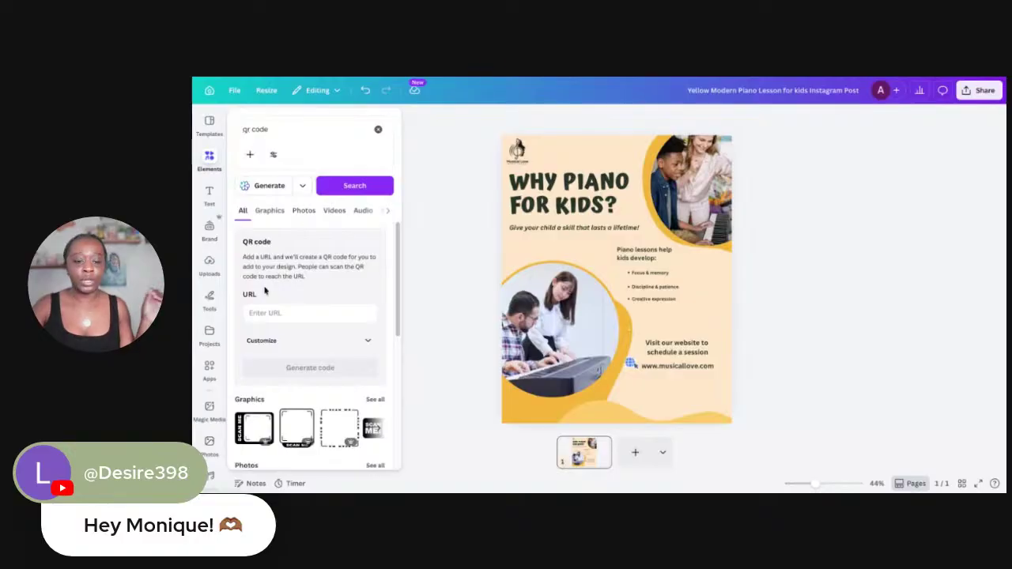
{"action": "left_click", "coordinate": [271, 315]}
{"action": "type", "text": "www.music"}
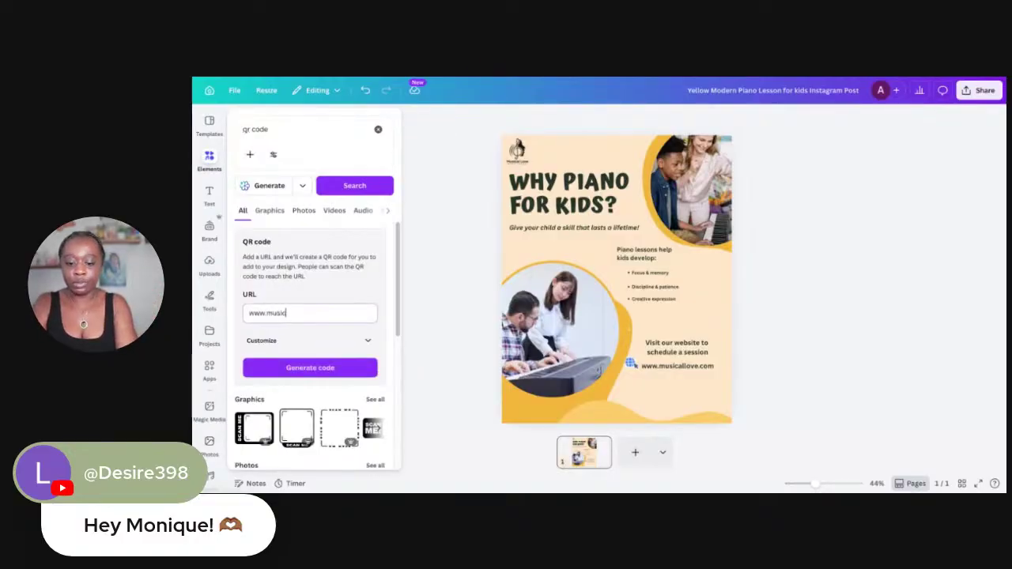
{"action": "type", "text": "allove.com"}
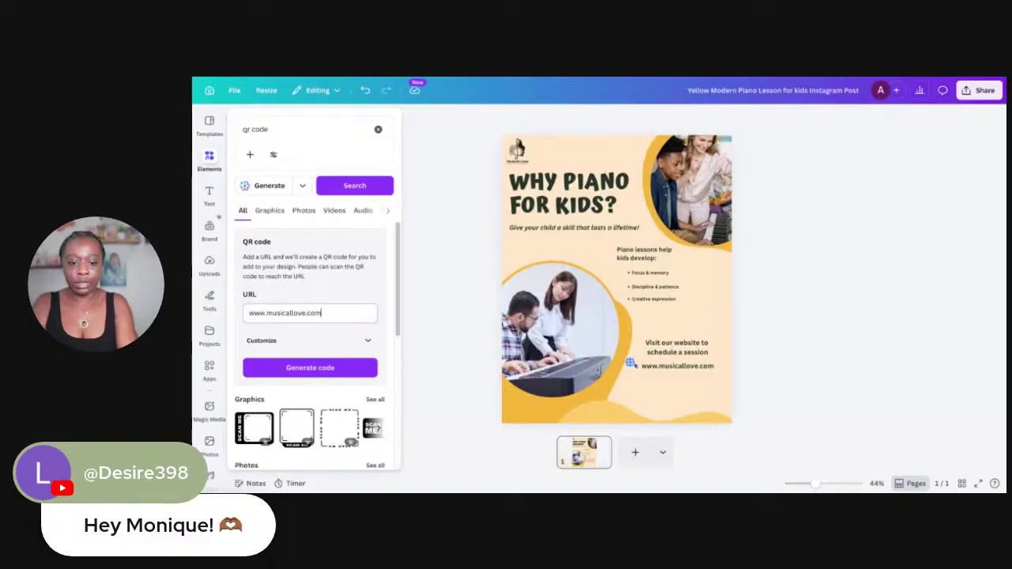
{"action": "left_click", "coordinate": [291, 370]}
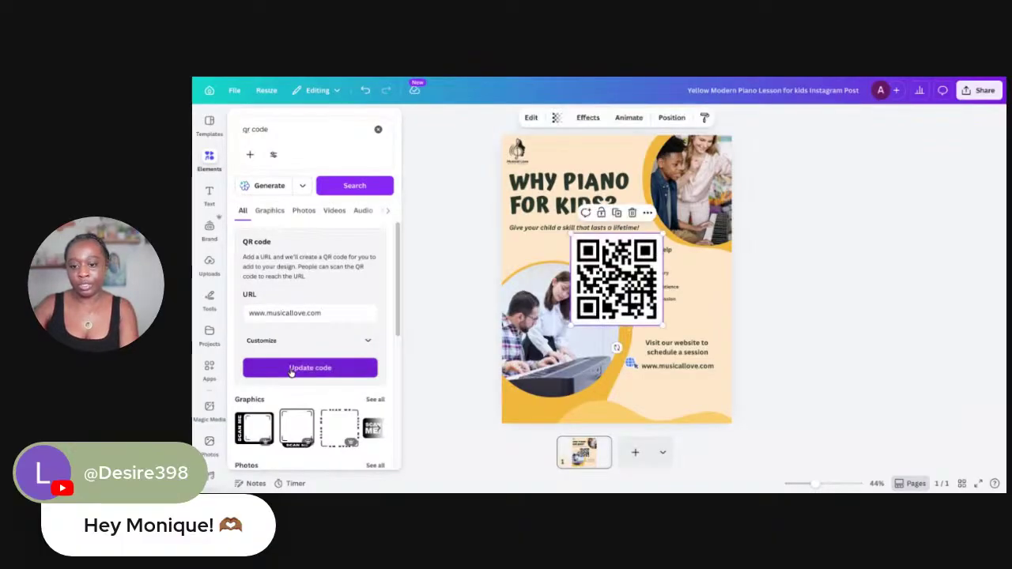
{"action": "left_click_drag", "start_coordinate": [578, 232], "coordinate": [704, 293]}
{"action": "left_click", "coordinate": [207, 161]}
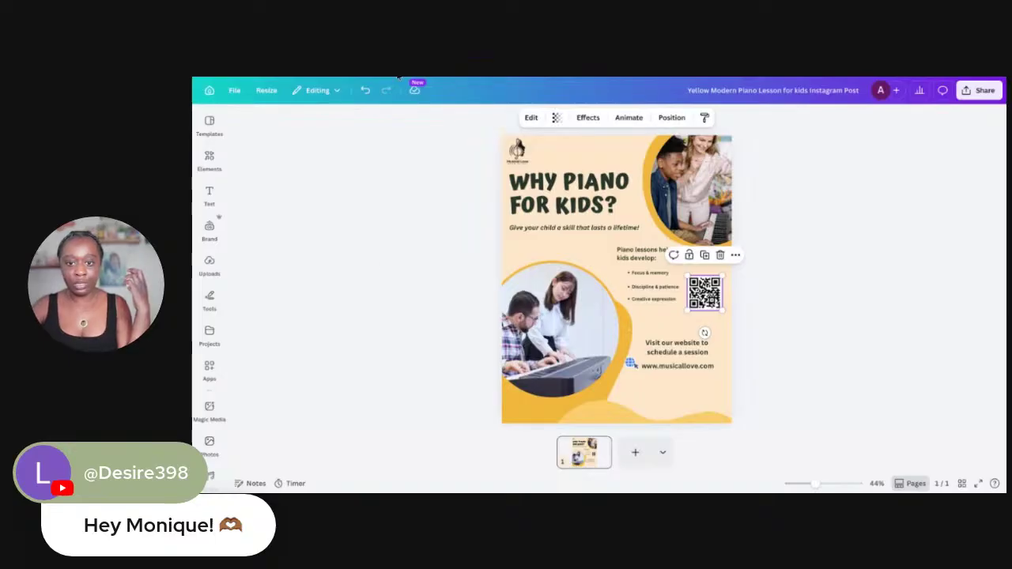
{"action": "left_click", "coordinate": [210, 162]}
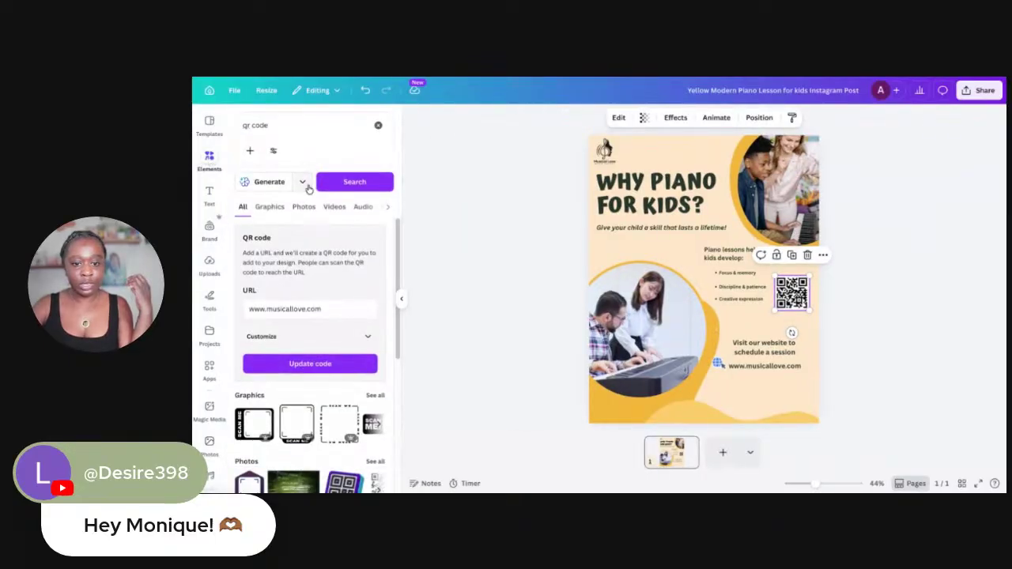
{"action": "double_click", "coordinate": [265, 127]}
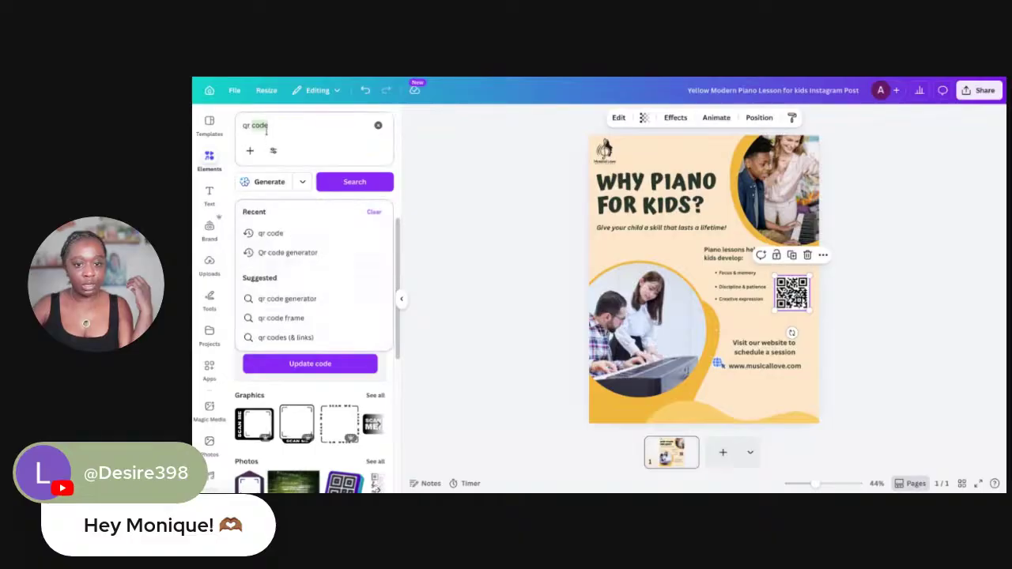
Search graphics for 'scan' and add a SCAN HERE frame to the flyer
{"action": "type", "text": "sa"}
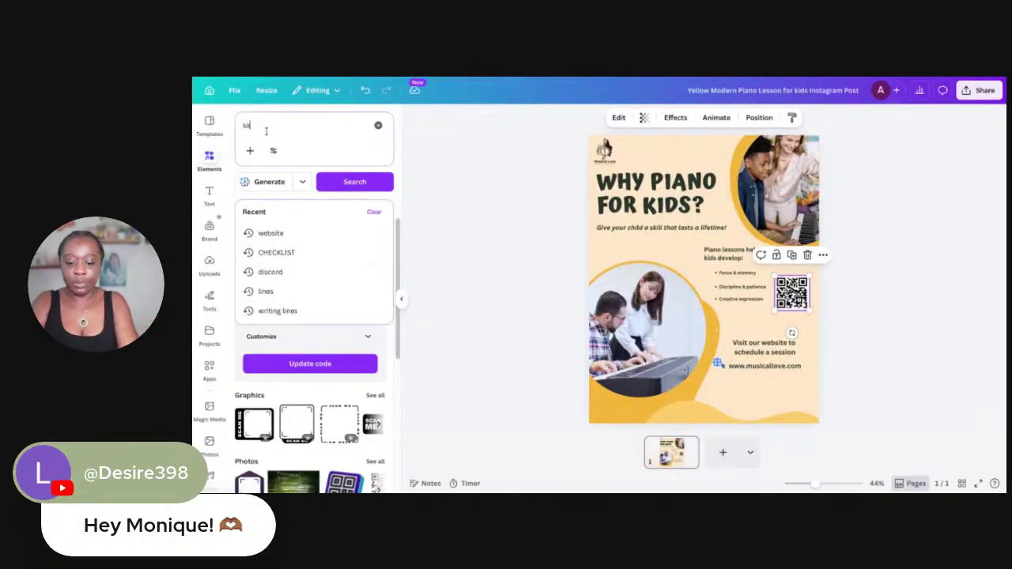
{"action": "key", "text": "BackSpace"}
{"action": "key", "text": "BackSpace"}
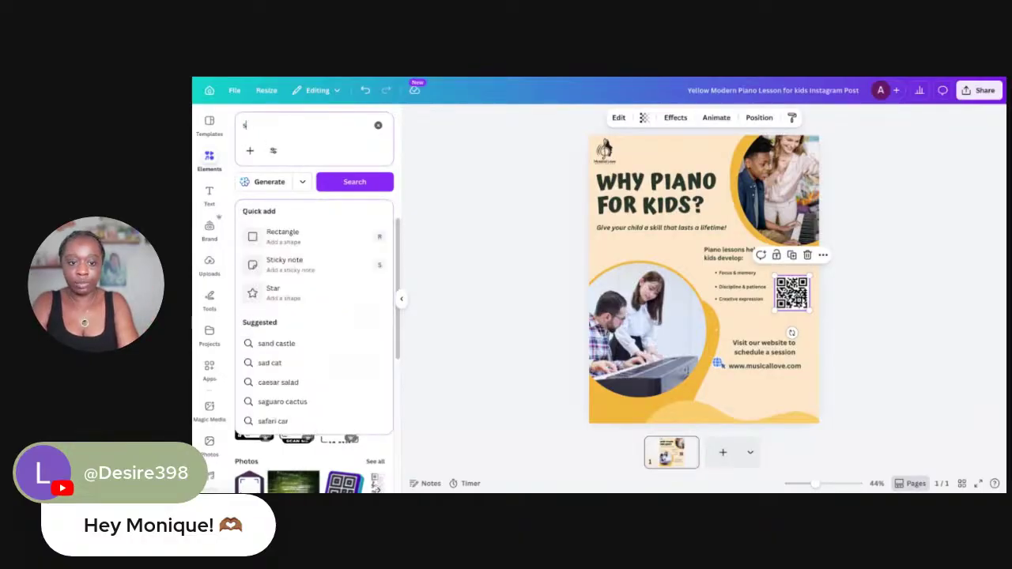
{"action": "type", "text": "can"}
{"action": "key", "text": "Return"}
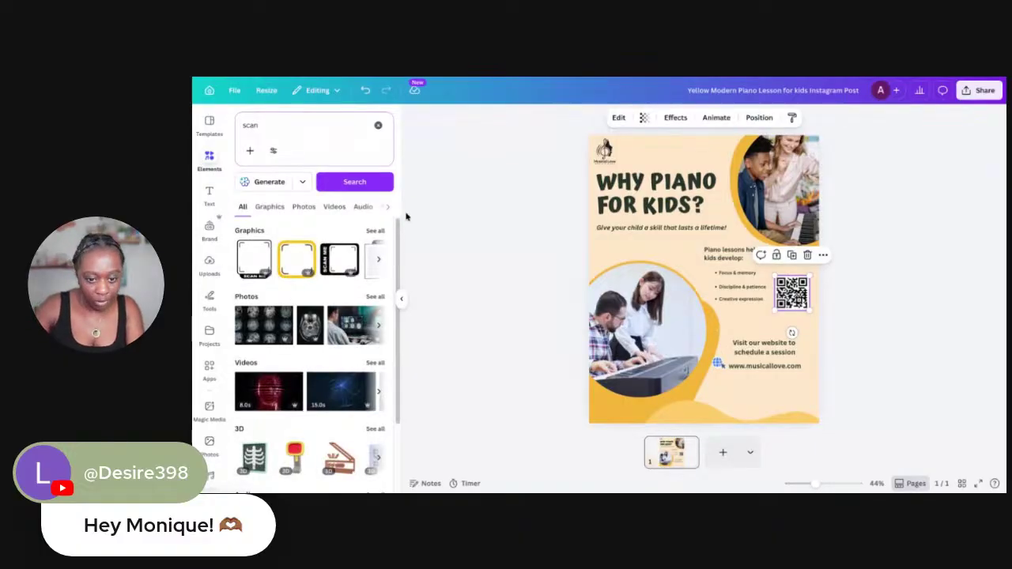
{"action": "left_click", "coordinate": [378, 230]}
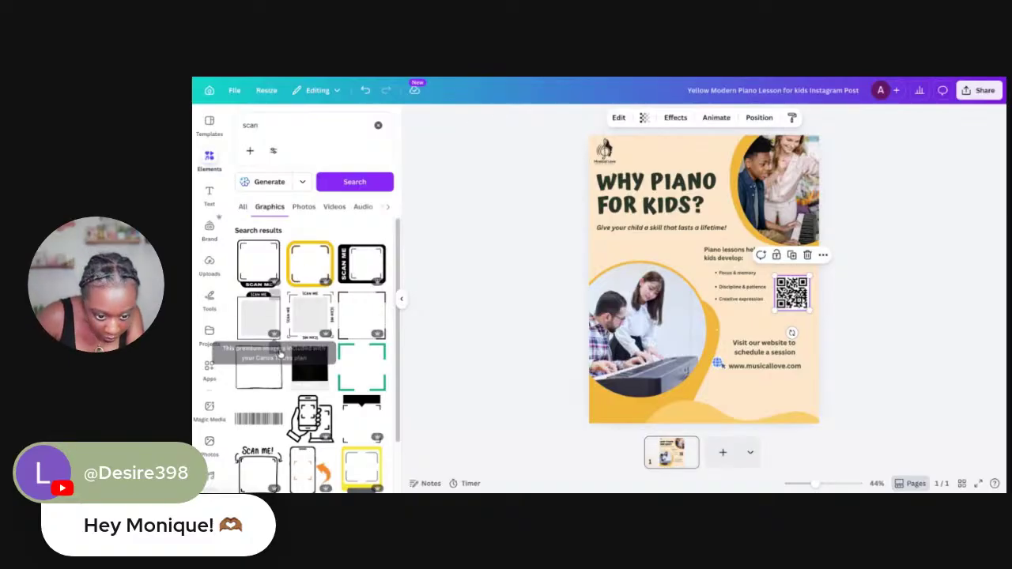
{"action": "scroll", "coordinate": [296, 316], "scroll_direction": "down", "scroll_amount": 5}
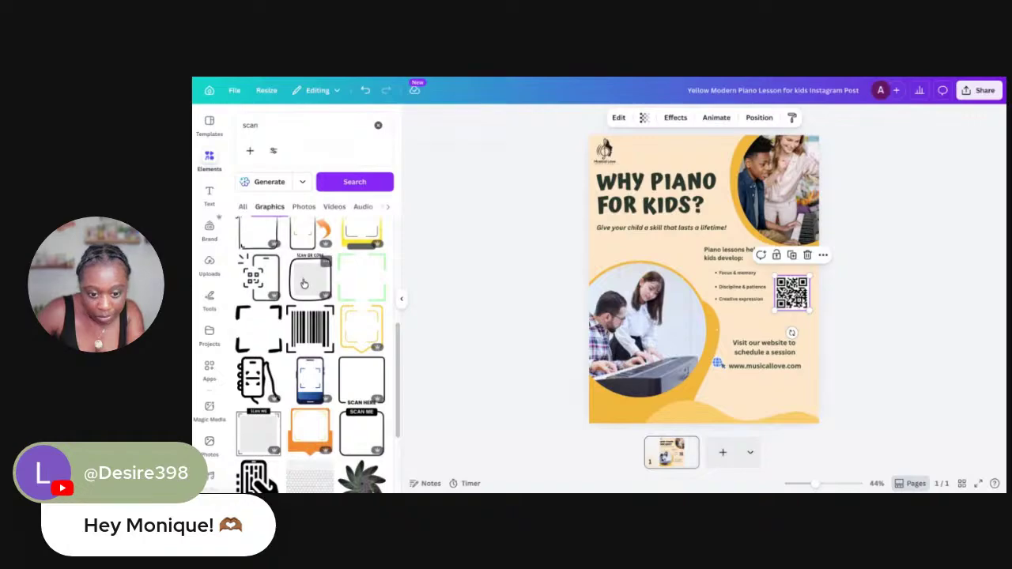
{"action": "scroll", "coordinate": [304, 285], "scroll_direction": "down", "scroll_amount": 1}
{"action": "left_click", "coordinate": [361, 340]}
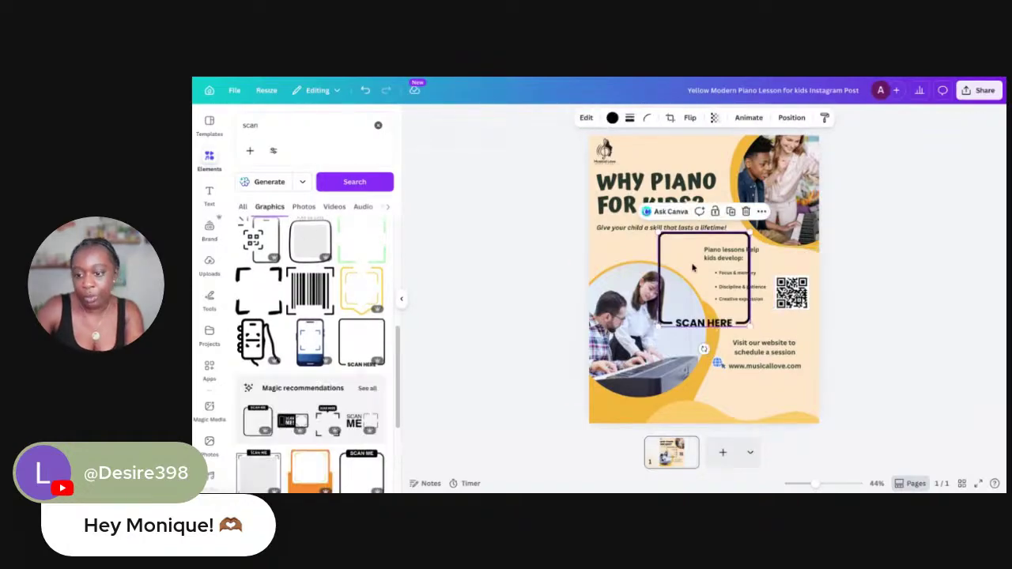
Shrink the SCAN HERE frame and drag the QR code into it below the URL
{"action": "left_click_drag", "start_coordinate": [659, 235], "coordinate": [719, 414]}
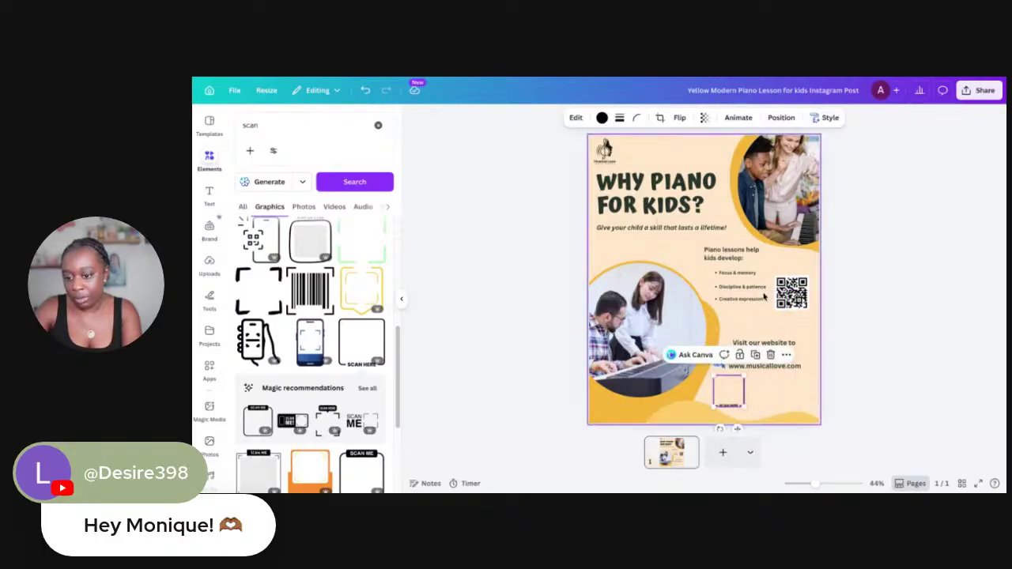
{"action": "left_click_drag", "start_coordinate": [779, 294], "coordinate": [715, 390]}
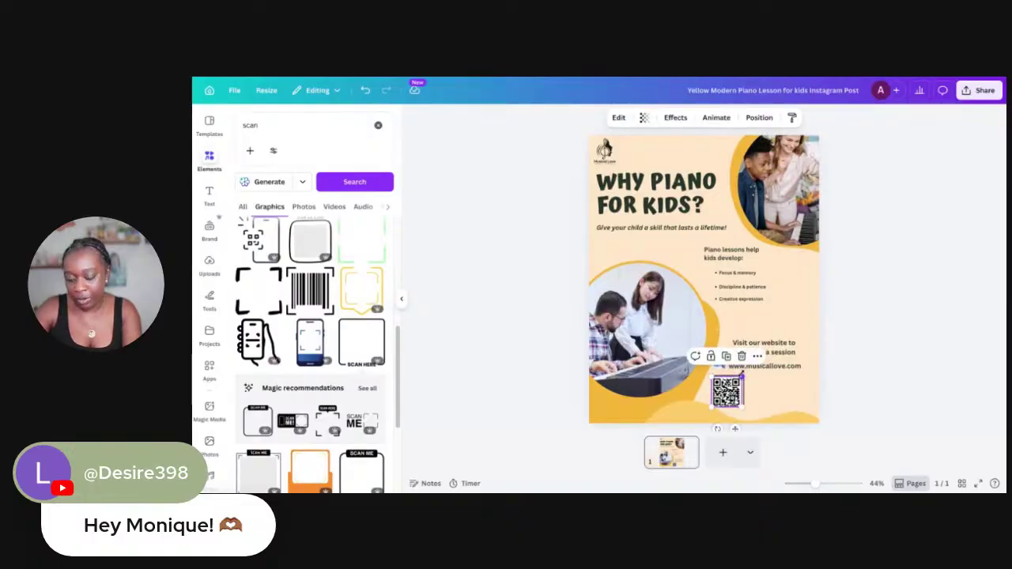
{"action": "left_click", "coordinate": [543, 340]}
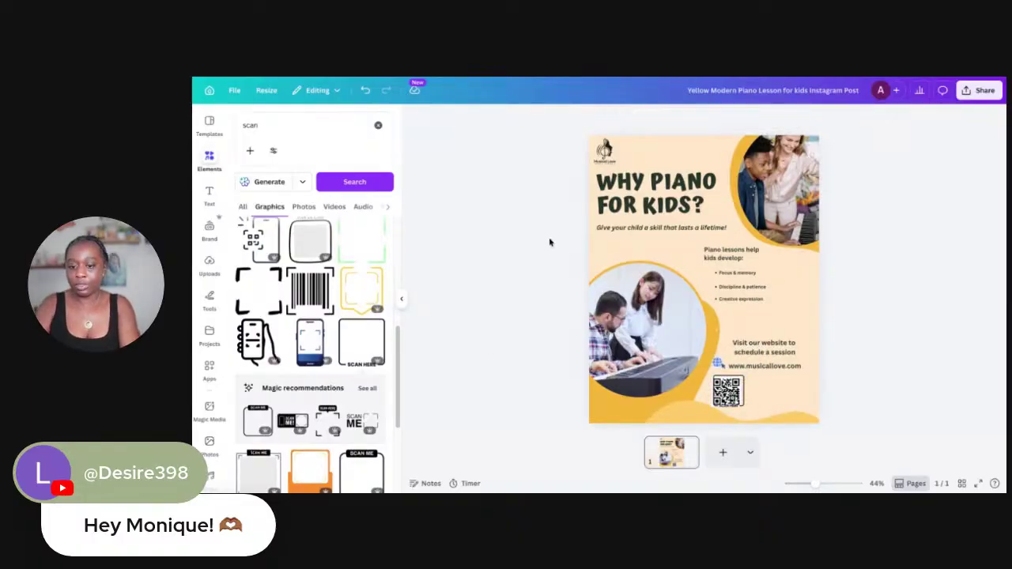
Nudge the QR code, then lock and unlock it while testing its movement
{"action": "scroll", "coordinate": [549, 243], "scroll_direction": "up", "scroll_amount": 5}
{"action": "scroll", "coordinate": [550, 243], "scroll_direction": "down", "scroll_amount": 6}
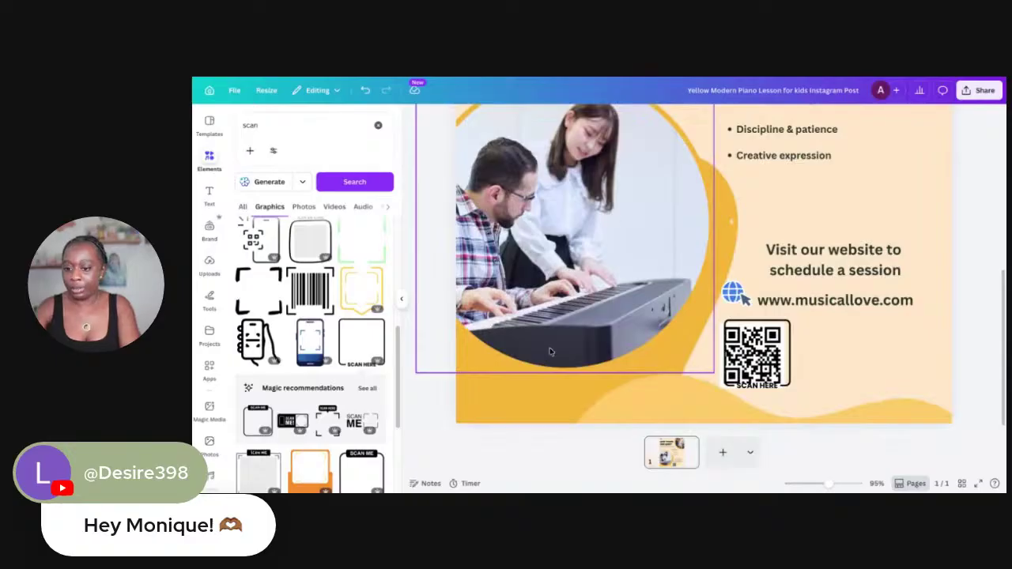
{"action": "left_click_drag", "start_coordinate": [737, 336], "coordinate": [737, 336]}
{"action": "left_click", "coordinate": [830, 338]}
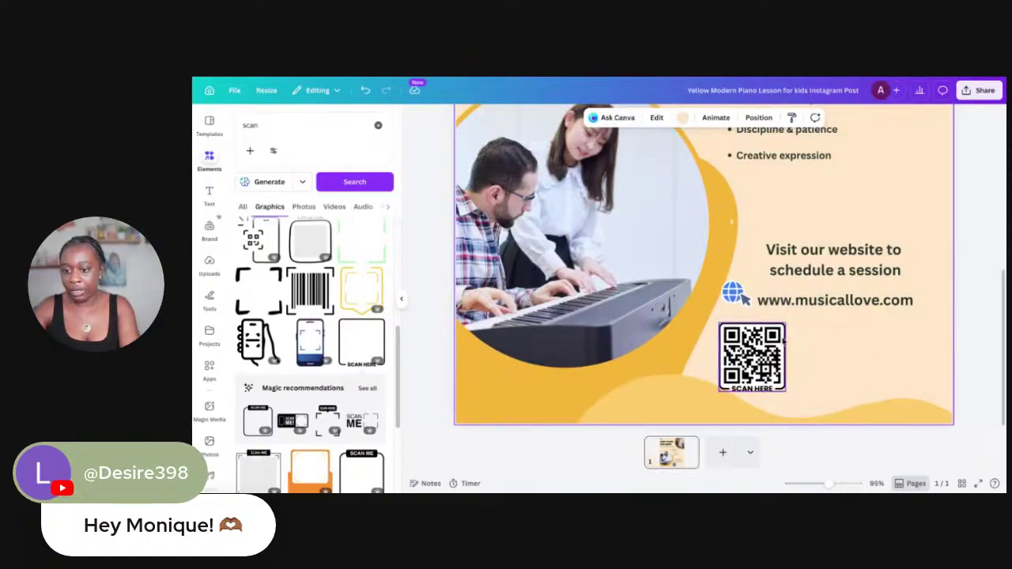
{"action": "left_click_drag", "start_coordinate": [808, 356], "coordinate": [564, 344]}
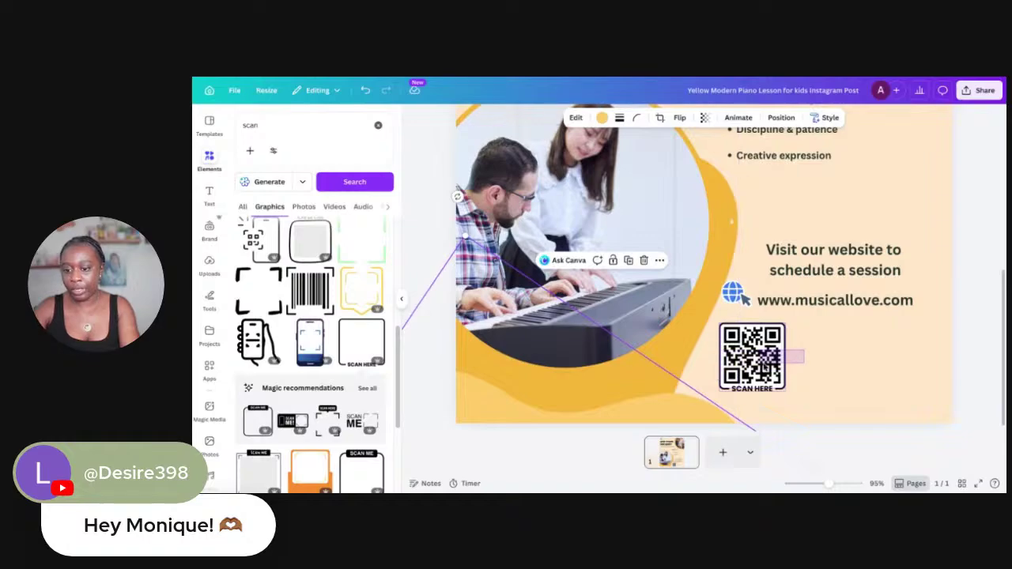
{"action": "left_click", "coordinate": [779, 345]}
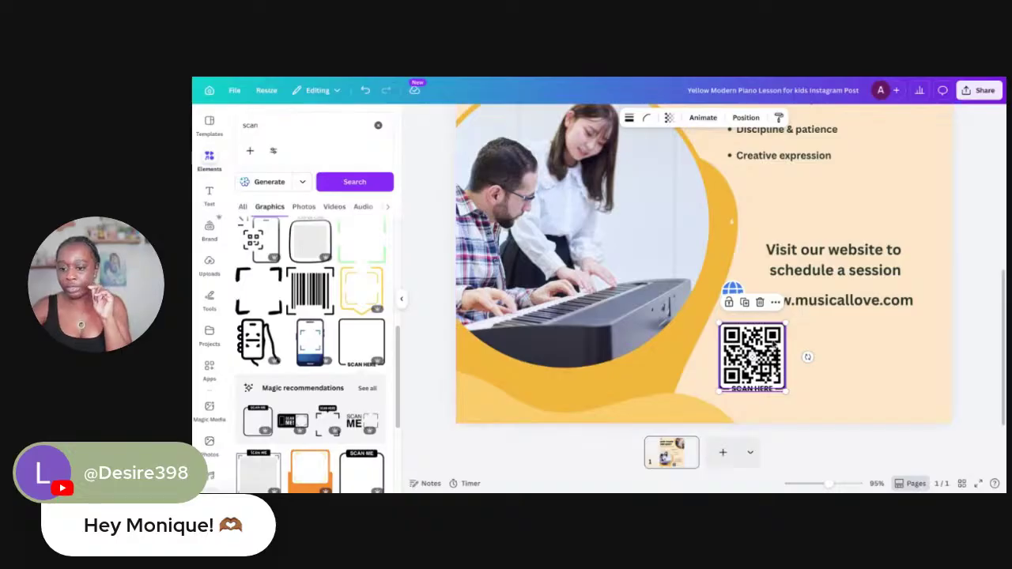
{"action": "left_click", "coordinate": [728, 303]}
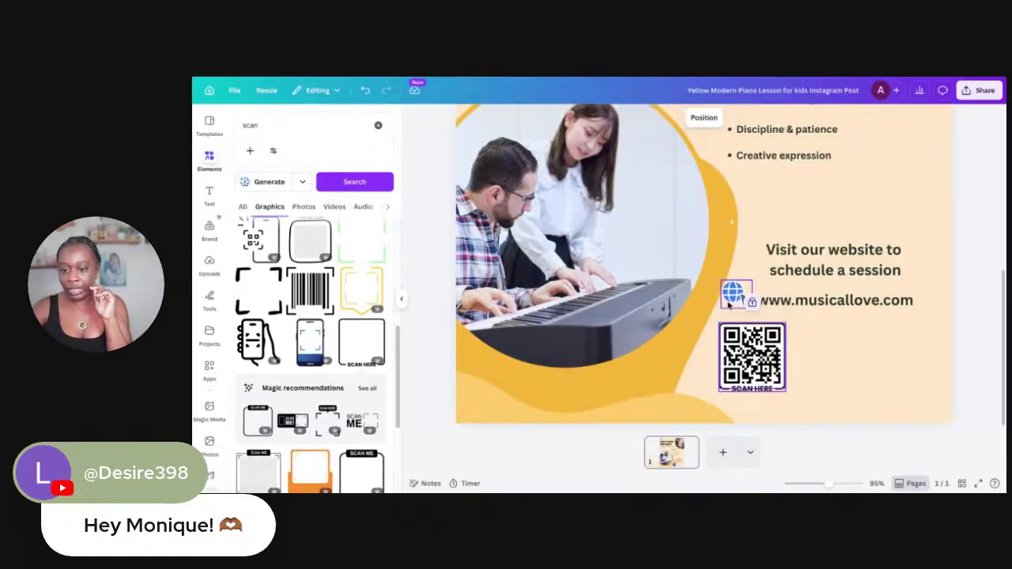
{"action": "left_click_drag", "start_coordinate": [747, 345], "coordinate": [820, 344]}
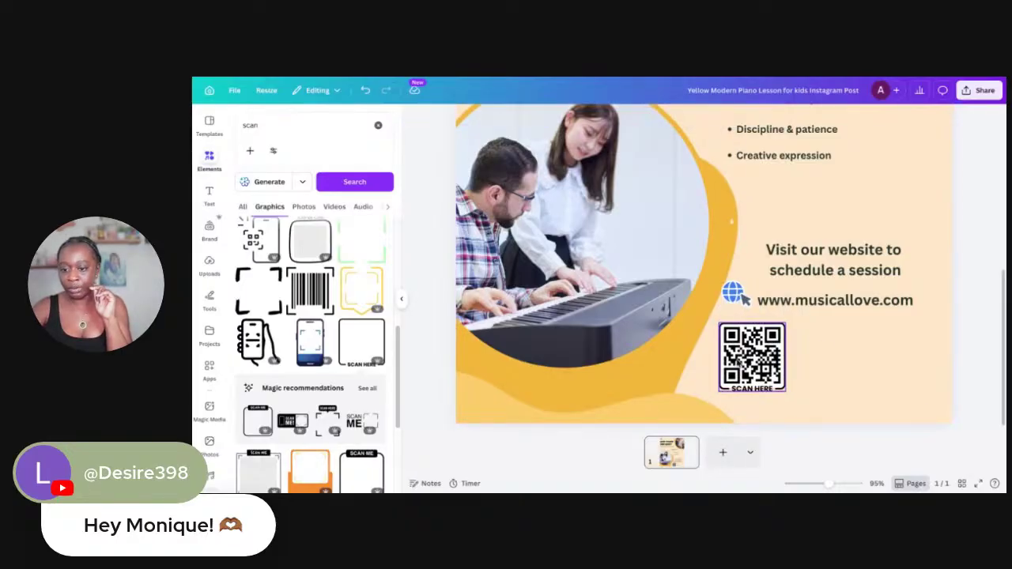
{"action": "left_click_drag", "start_coordinate": [738, 363], "coordinate": [836, 364]}
{"action": "left_click", "coordinate": [764, 364]}
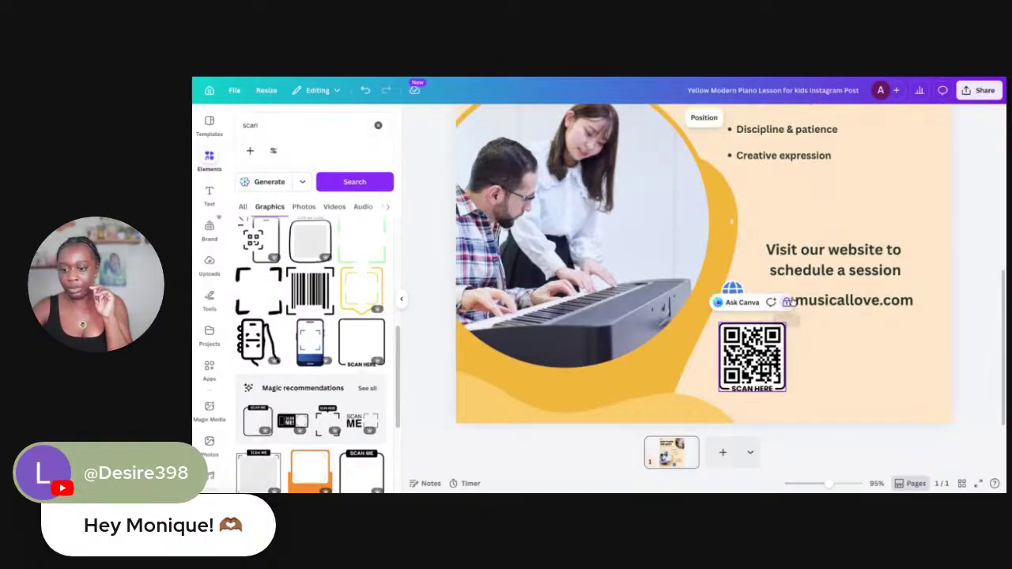
{"action": "left_click", "coordinate": [786, 302]}
{"action": "left_click_drag", "start_coordinate": [807, 355], "coordinate": [819, 378]}
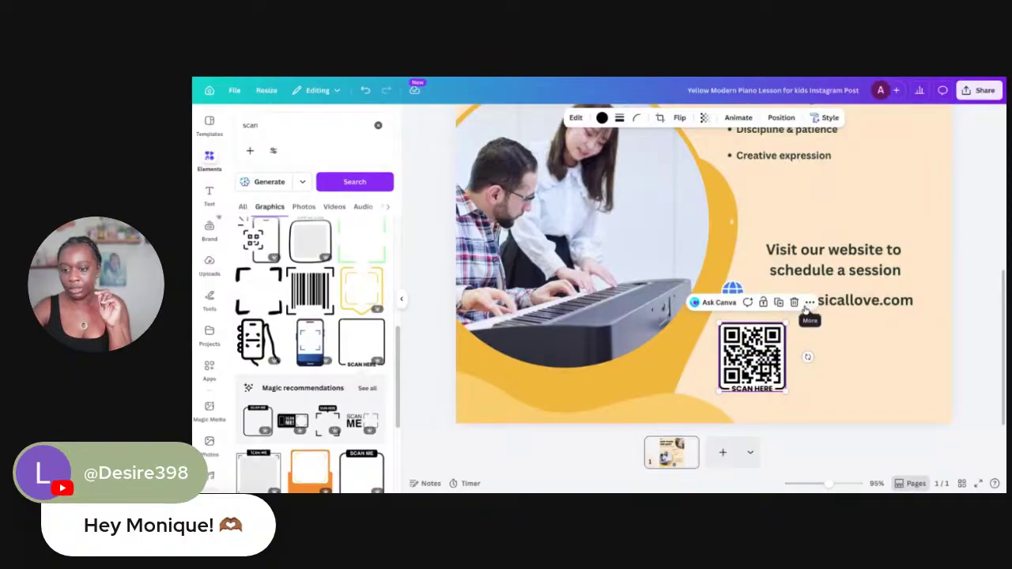
Lock the QR code and pull the SCAN HERE frame out from behind it
{"action": "left_click", "coordinate": [809, 302]}
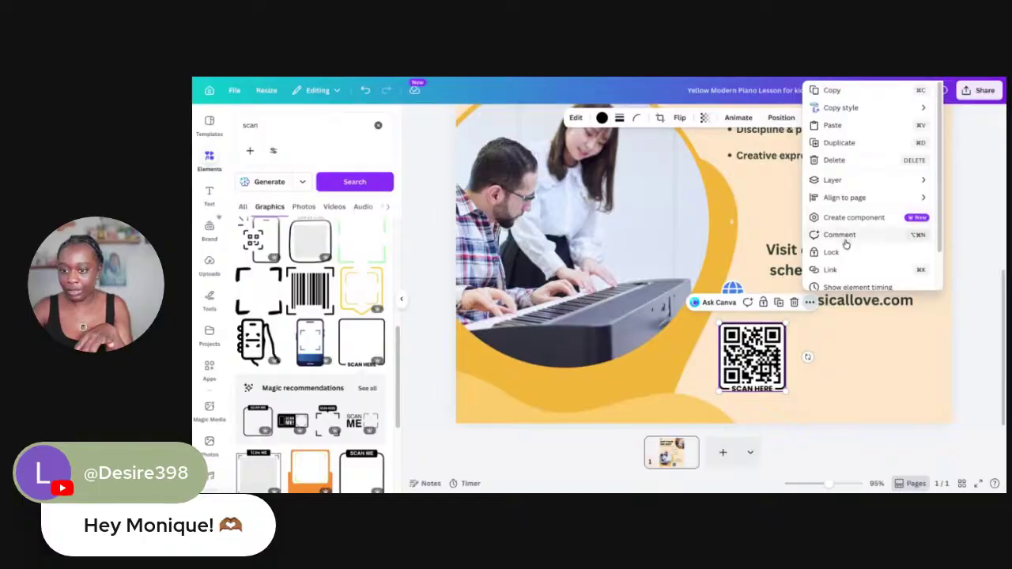
{"action": "scroll", "coordinate": [844, 238], "scroll_direction": "down", "scroll_amount": 2}
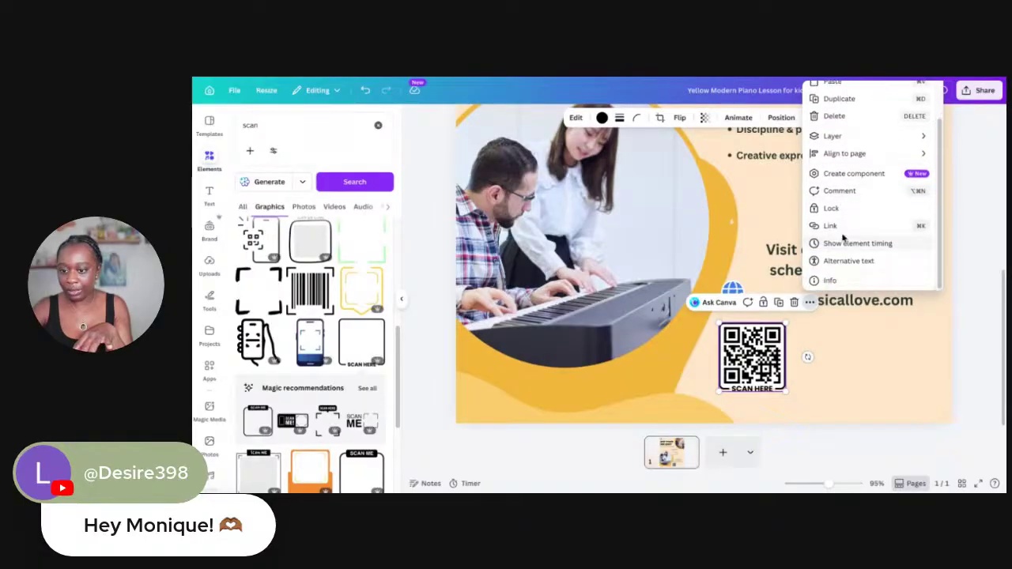
{"action": "left_click", "coordinate": [839, 209]}
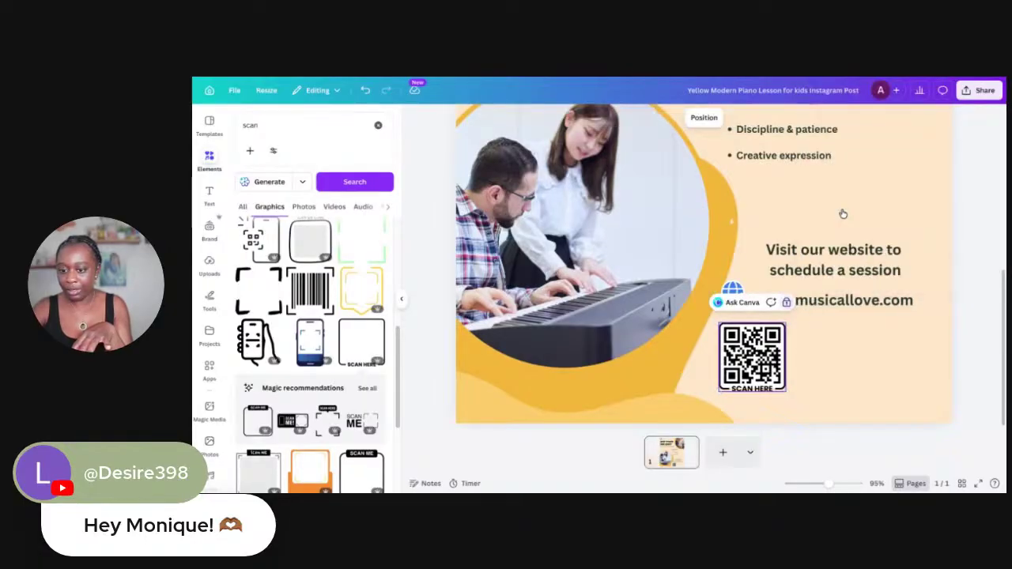
{"action": "right_click", "coordinate": [748, 363]}
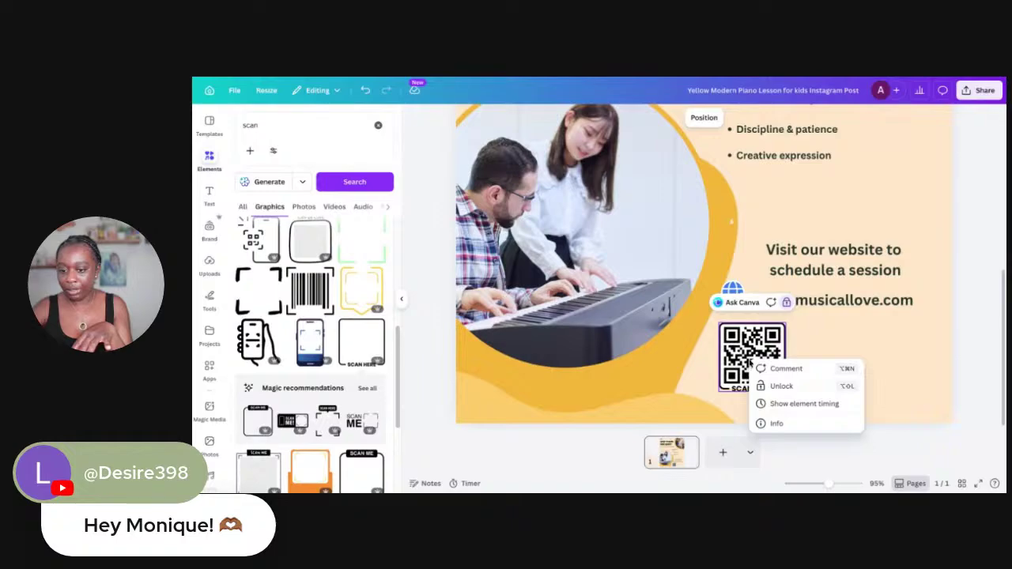
{"action": "key", "text": "Escape"}
{"action": "key", "text": "Escape"}
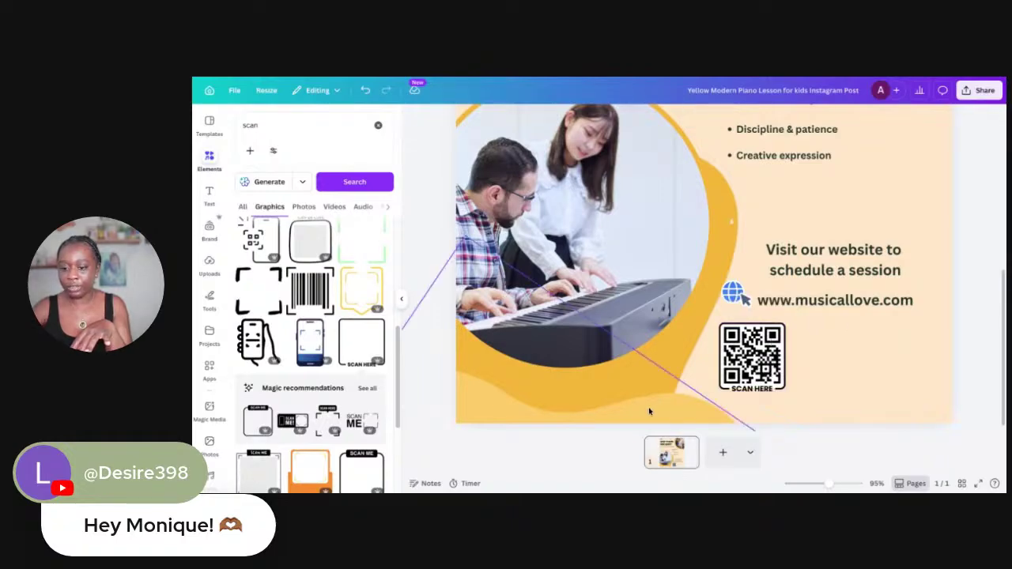
{"action": "left_click", "coordinate": [744, 360]}
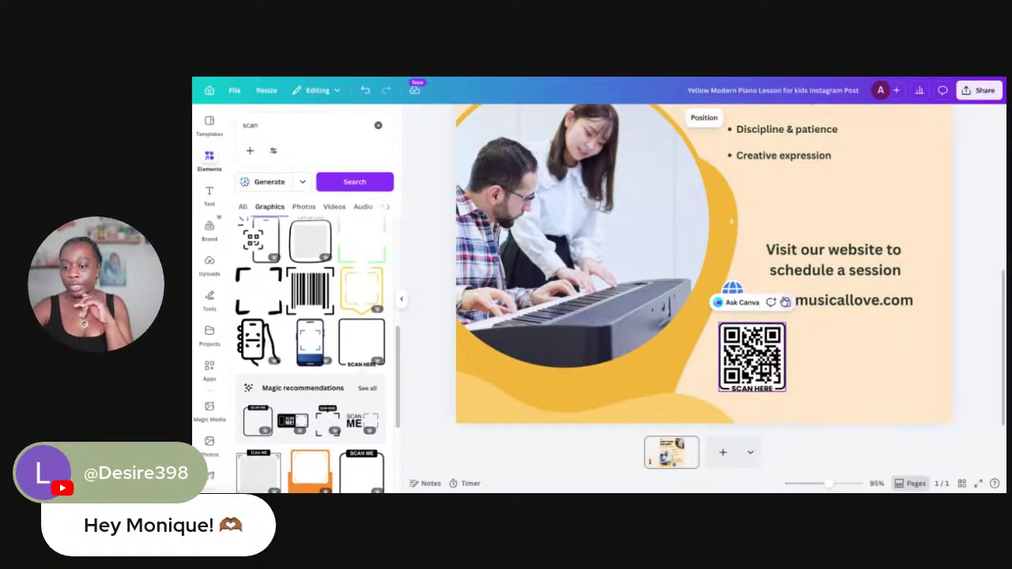
{"action": "left_click_drag", "start_coordinate": [755, 364], "coordinate": [863, 361]}
{"action": "left_click", "coordinate": [747, 364]}
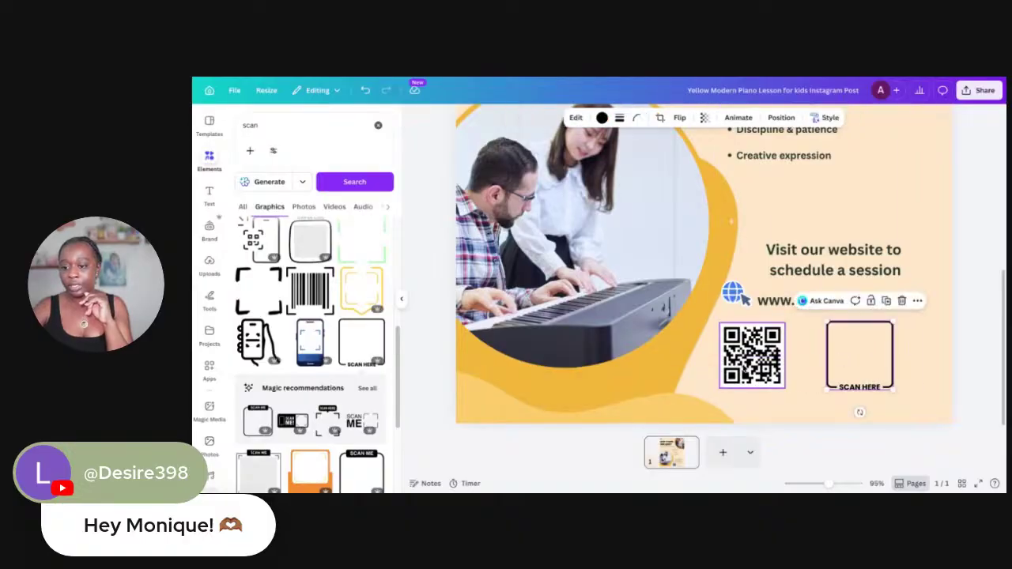
Unlock the QR code, move it onto the SCAN HERE frame at right, and lock it
{"action": "left_click", "coordinate": [759, 366]}
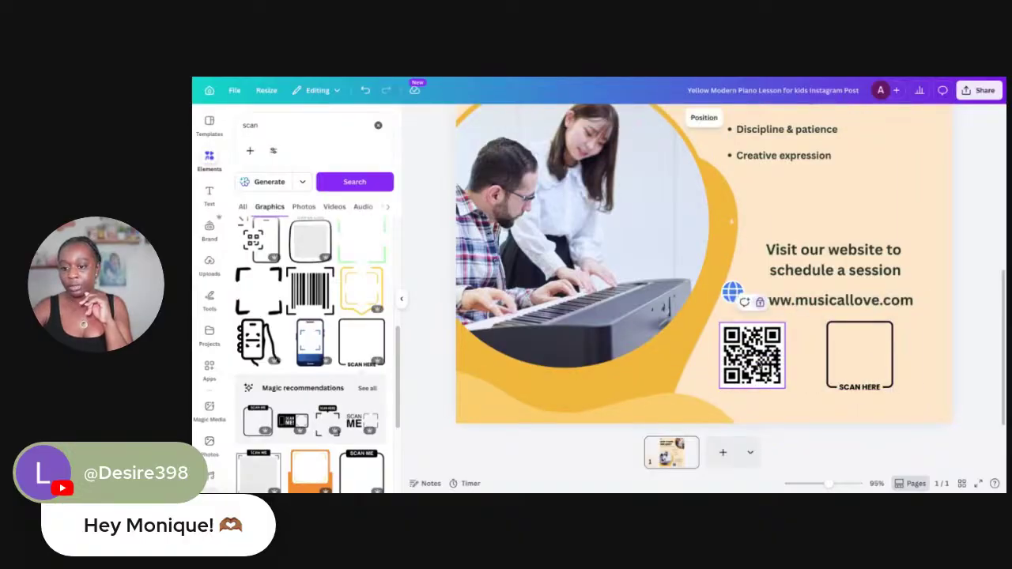
{"action": "left_click", "coordinate": [759, 301]}
{"action": "left_click_drag", "start_coordinate": [755, 359], "coordinate": [863, 360]}
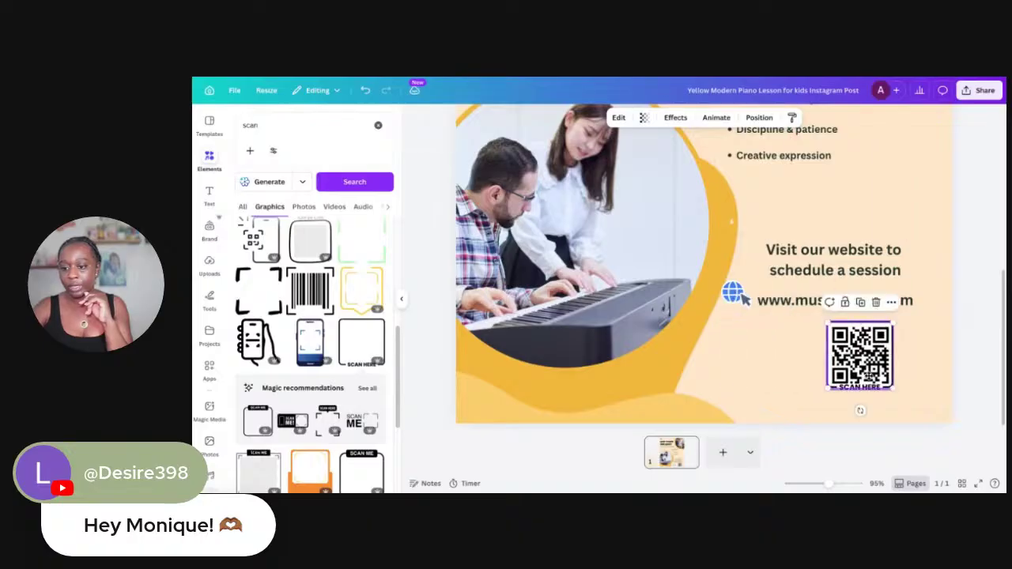
{"action": "left_click", "coordinate": [891, 302]}
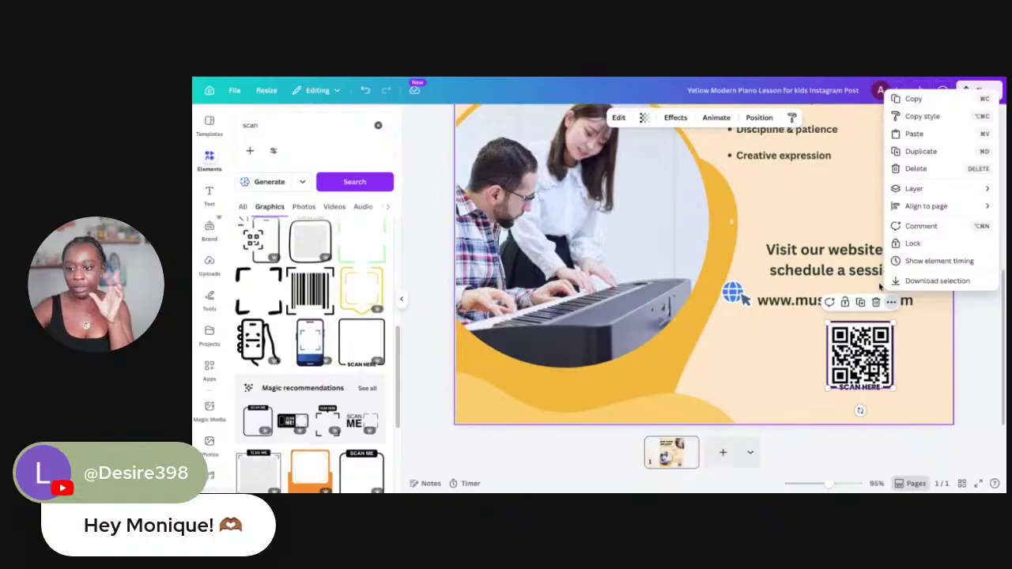
{"action": "left_click", "coordinate": [911, 244]}
{"action": "left_click", "coordinate": [922, 348]}
{"action": "left_click", "coordinate": [876, 352]}
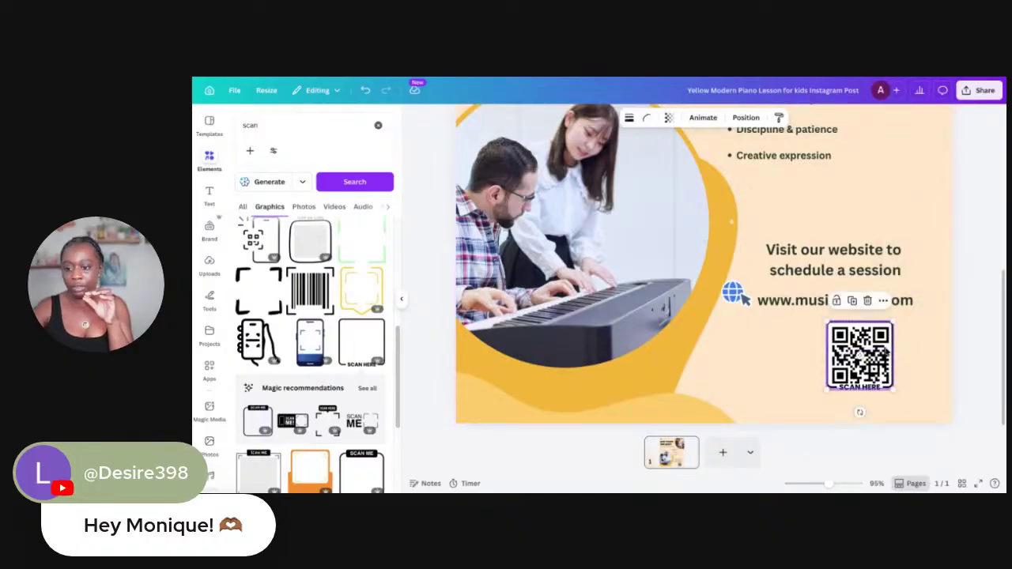
{"action": "right_click", "coordinate": [876, 352]}
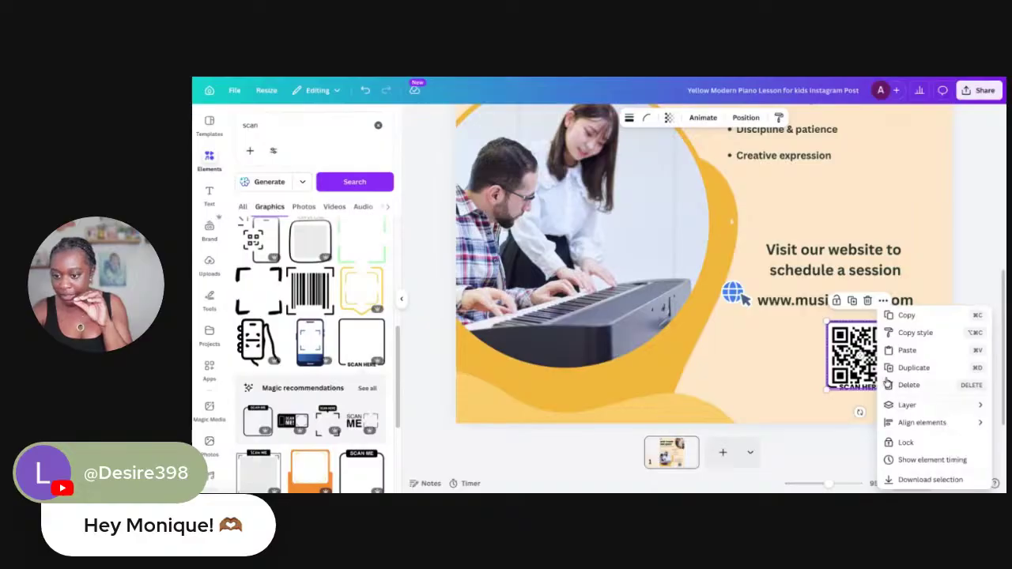
{"action": "key", "text": "Escape"}
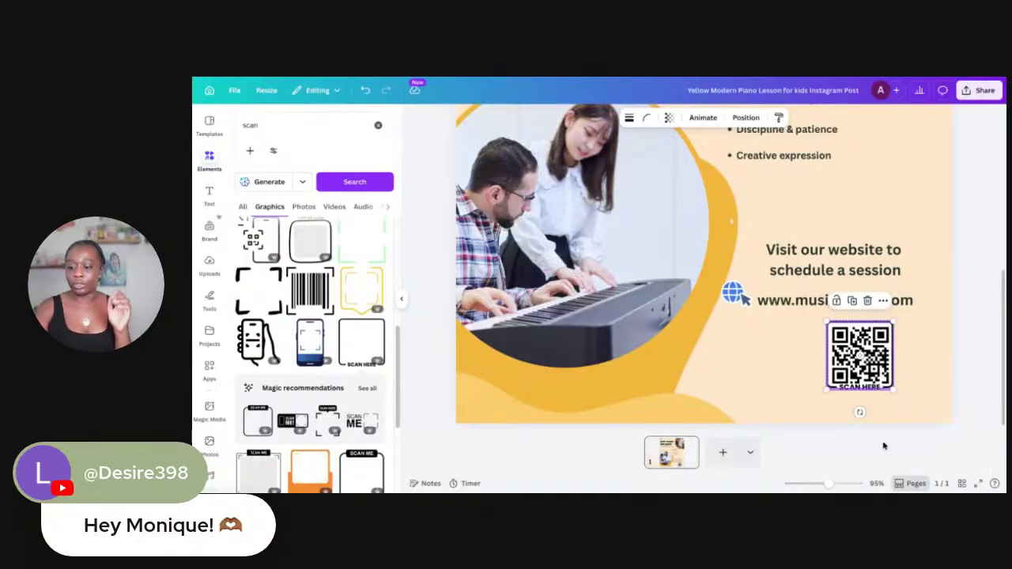
{"action": "scroll", "coordinate": [902, 223], "scroll_direction": "up", "scroll_amount": 1}
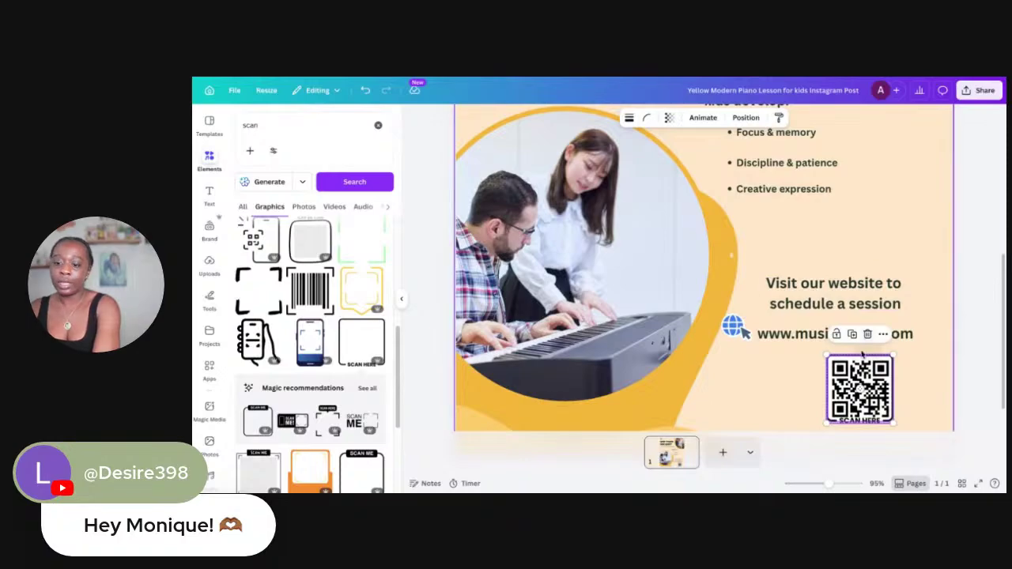
{"action": "left_click", "coordinate": [707, 210]}
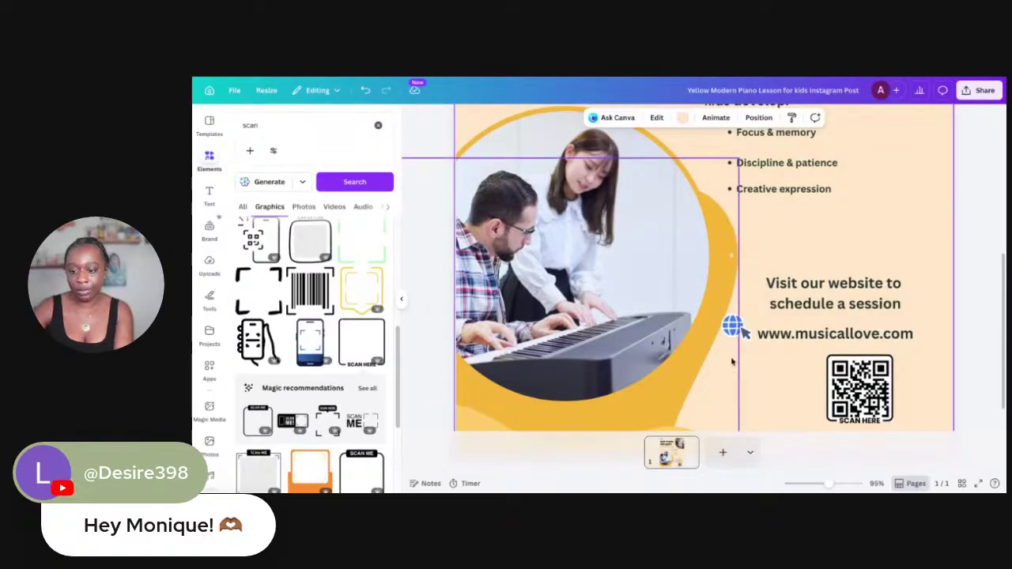
{"action": "scroll", "coordinate": [722, 379], "scroll_direction": "up", "scroll_amount": 5}
{"action": "scroll", "coordinate": [722, 382], "scroll_direction": "down", "scroll_amount": 5}
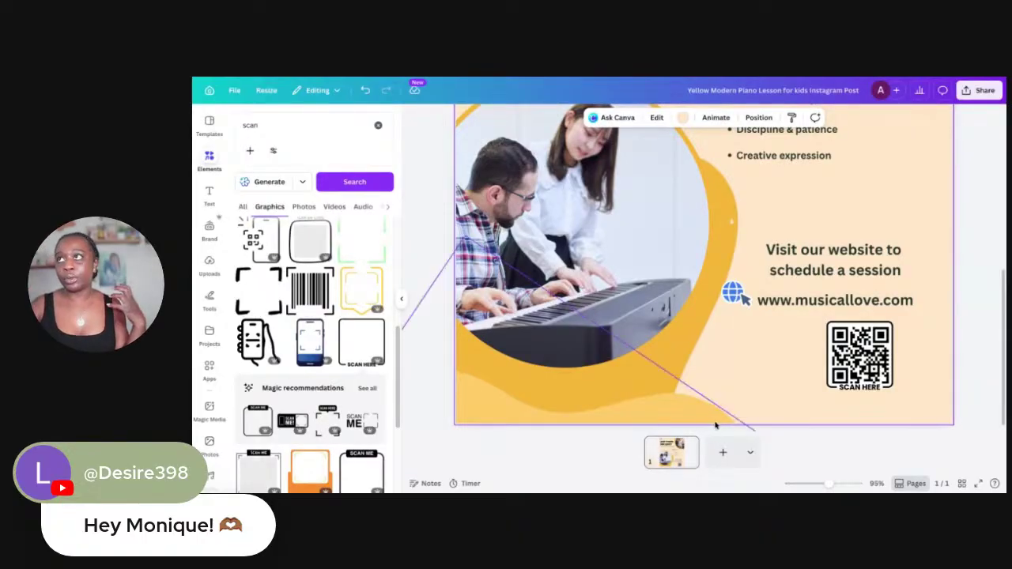
{"action": "scroll", "coordinate": [730, 287], "scroll_direction": "up", "scroll_amount": 4}
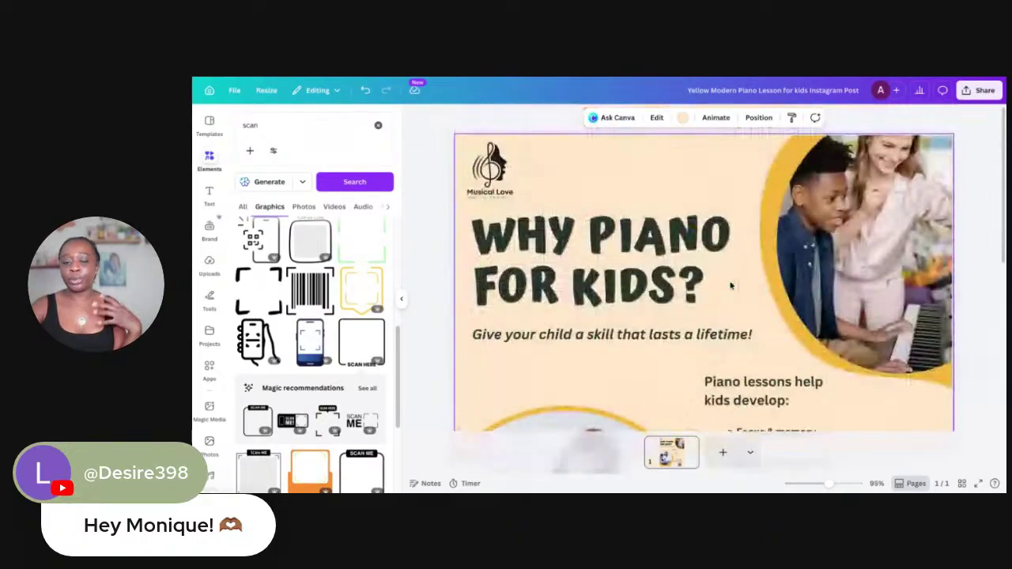
{"action": "scroll", "coordinate": [728, 267], "scroll_direction": "down", "scroll_amount": 4}
{"action": "scroll", "coordinate": [727, 269], "scroll_direction": "up", "scroll_amount": 2}
{"action": "scroll", "coordinate": [724, 270], "scroll_direction": "up", "scroll_amount": 2}
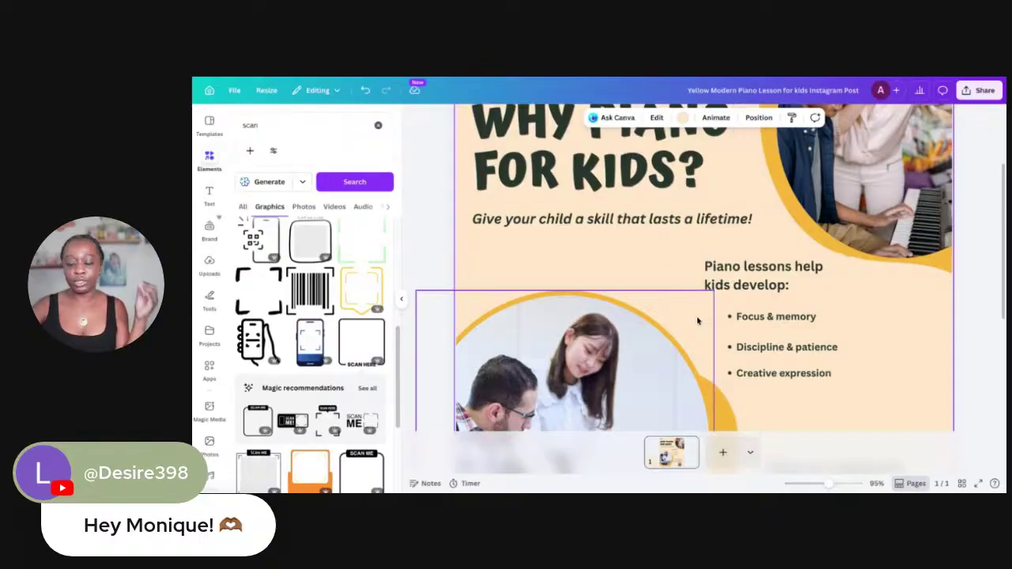
Move the heading and bullet group up below the tagline and shrink it slightly
{"action": "left_click_drag", "start_coordinate": [867, 377], "coordinate": [778, 266]}
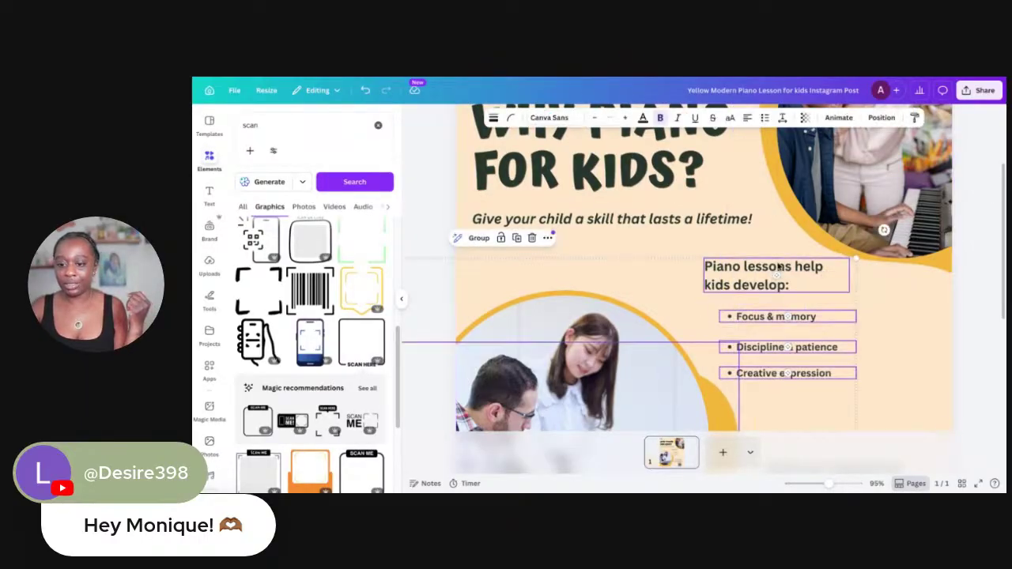
{"action": "left_click_drag", "start_coordinate": [843, 261], "coordinate": [810, 291]}
{"action": "left_click_drag", "start_coordinate": [762, 320], "coordinate": [752, 255]}
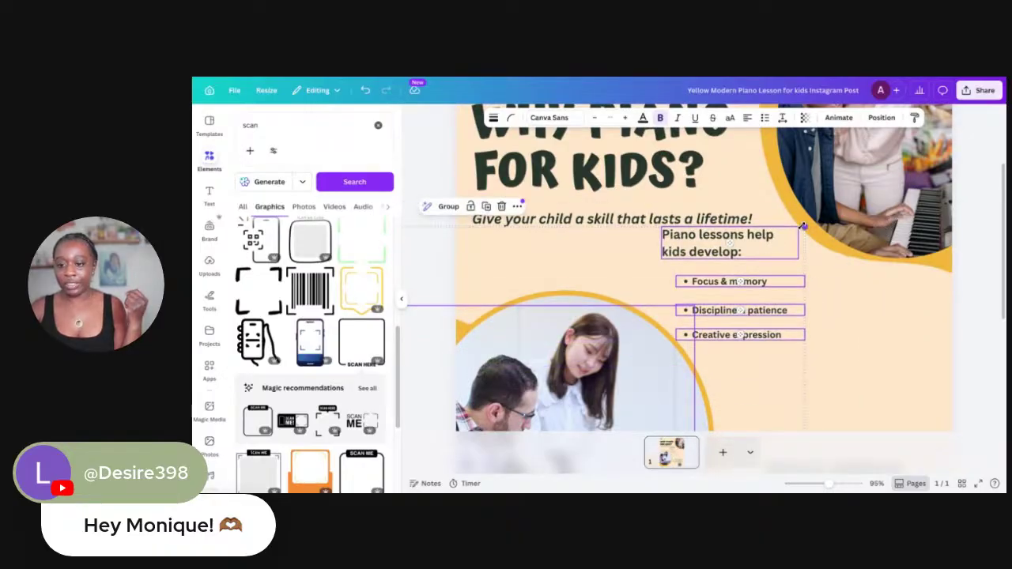
{"action": "left_click_drag", "start_coordinate": [805, 227], "coordinate": [820, 250]}
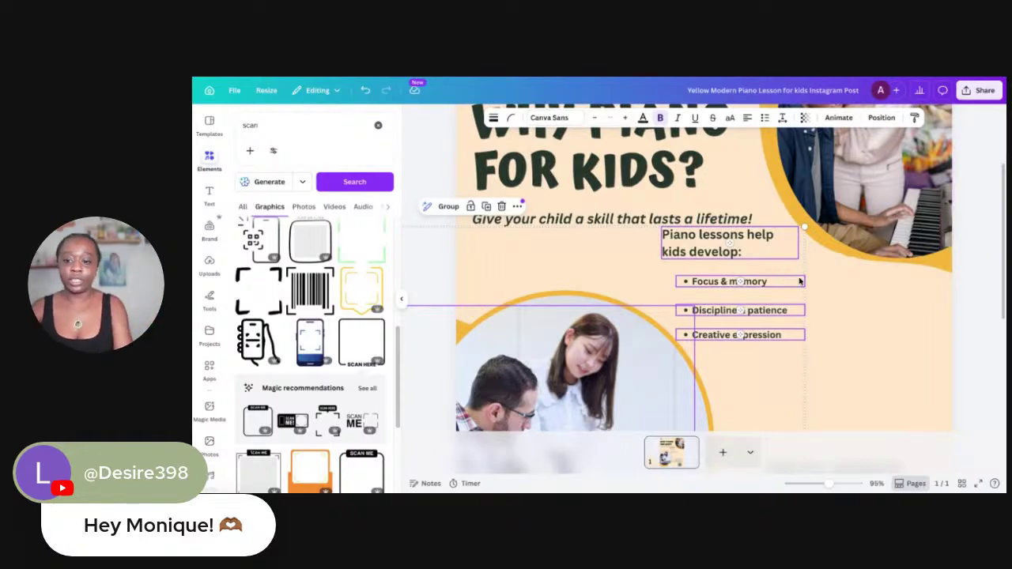
{"action": "left_click", "coordinate": [875, 324]}
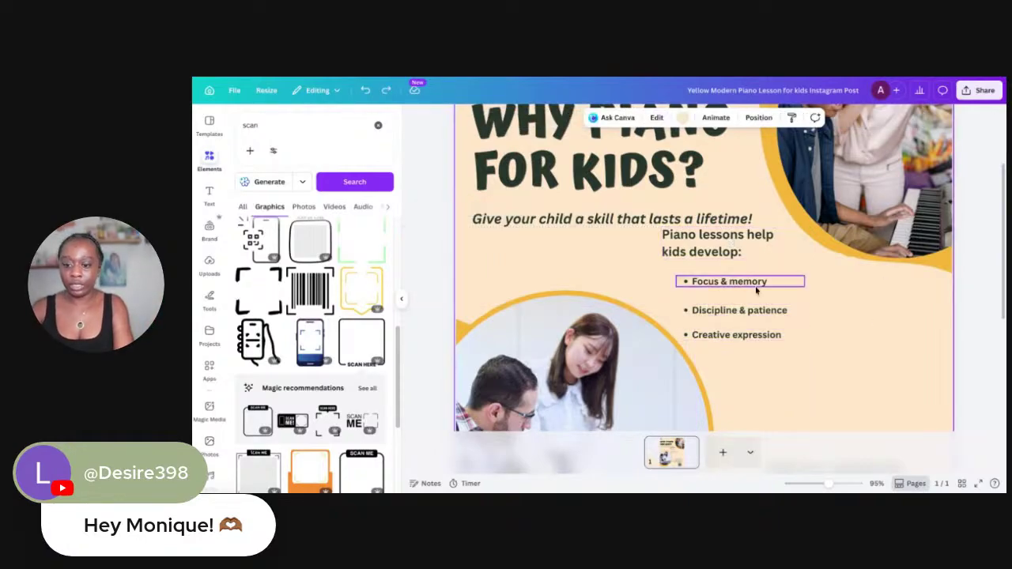
{"action": "left_click_drag", "start_coordinate": [721, 285], "coordinate": [688, 271]}
{"action": "left_click", "coordinate": [657, 305]}
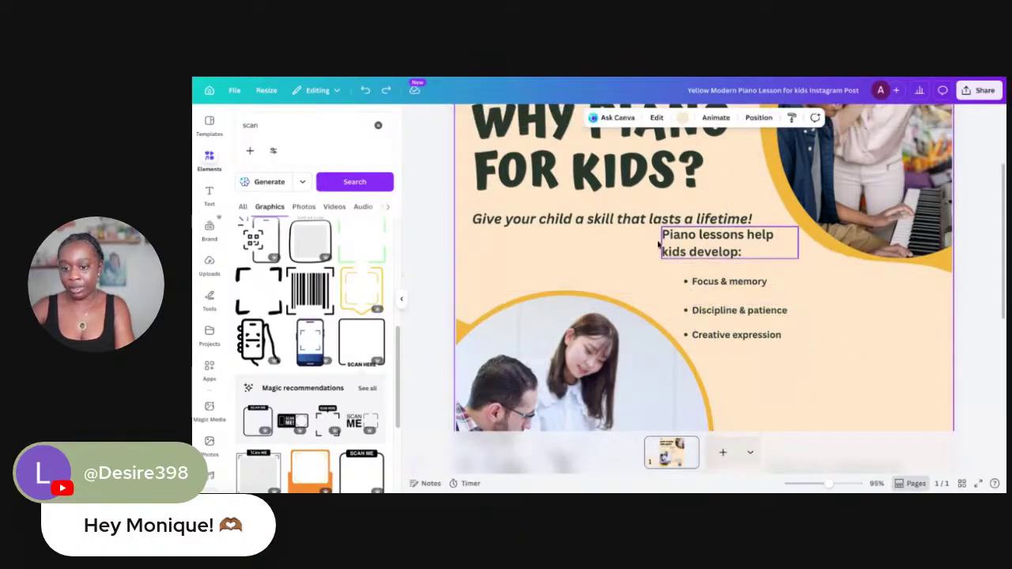
Rewrite the heading as 'Why choose us?' and move it slightly lower
{"action": "left_click_drag", "start_coordinate": [657, 230], "coordinate": [734, 252]}
{"action": "left_click", "coordinate": [734, 251]}
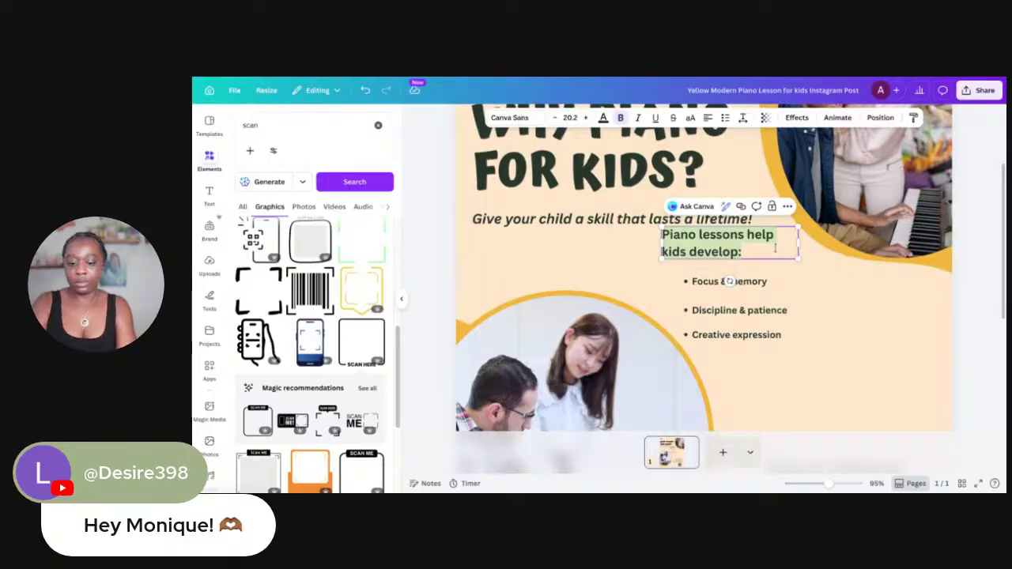
{"action": "key", "text": "BackSpace"}
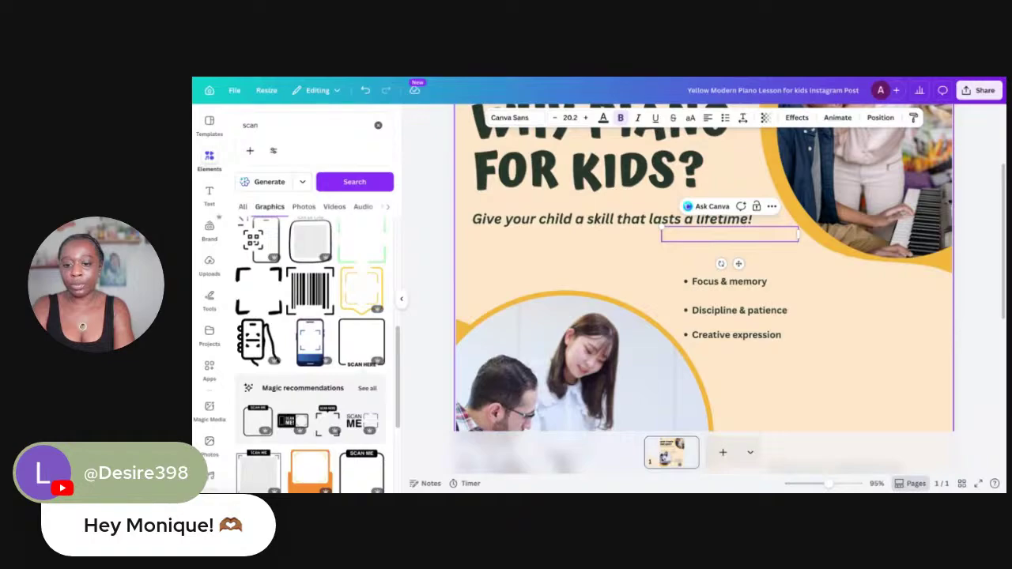
{"action": "type", "text": "Why"}
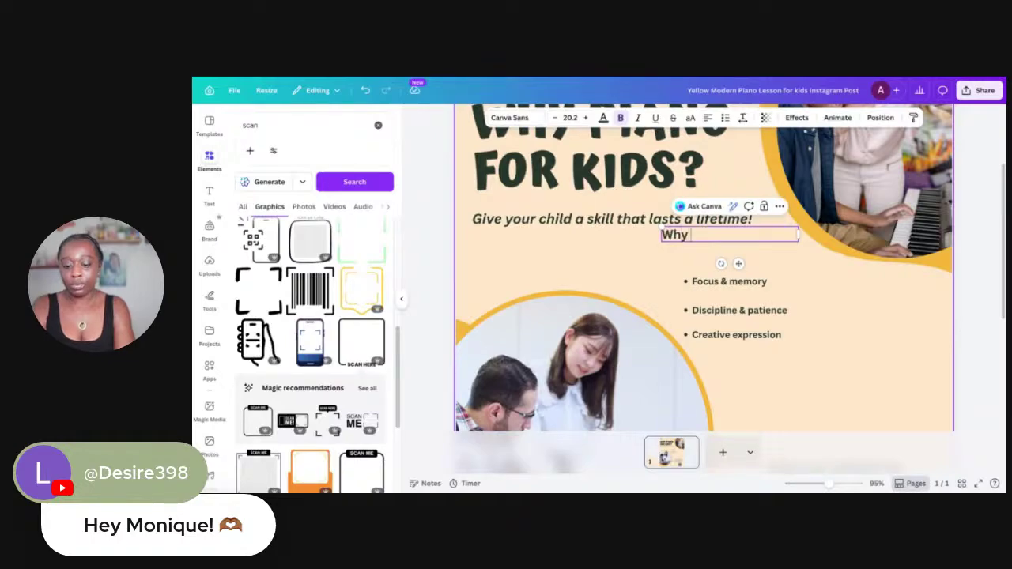
{"action": "type", "text": " work"}
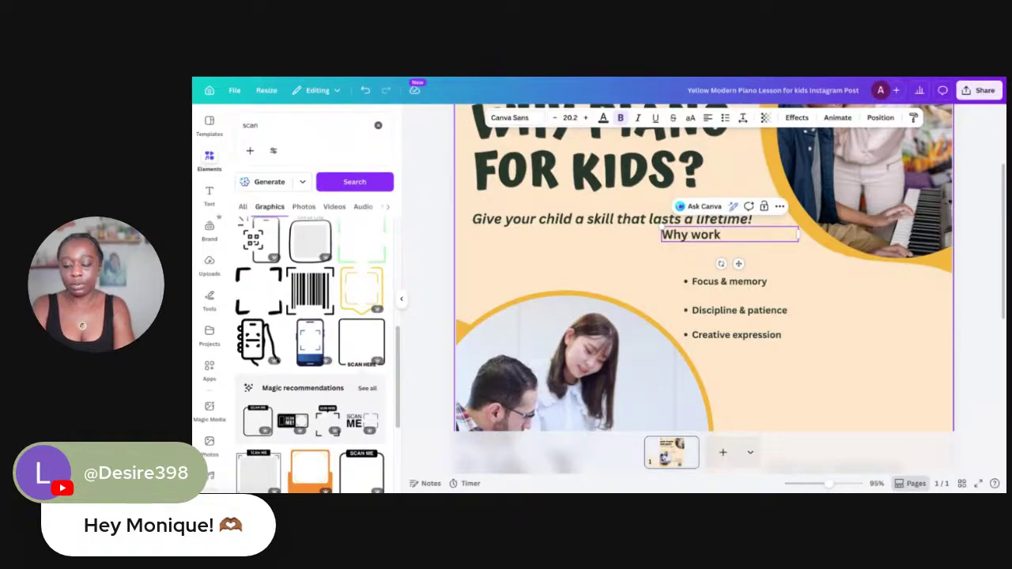
{"action": "key", "text": "BackSpace"}
{"action": "key", "text": "BackSpace"}
{"action": "key", "text": "BackSpace"}
{"action": "key", "text": "BackSpace"}
{"action": "key", "text": "BackSpace"}
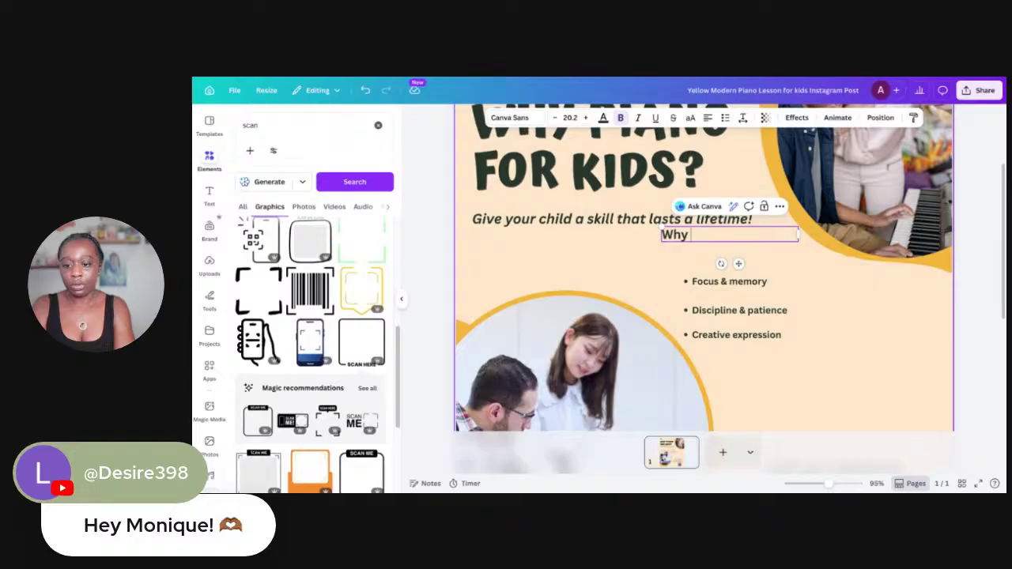
{"action": "type", "text": "choose "}
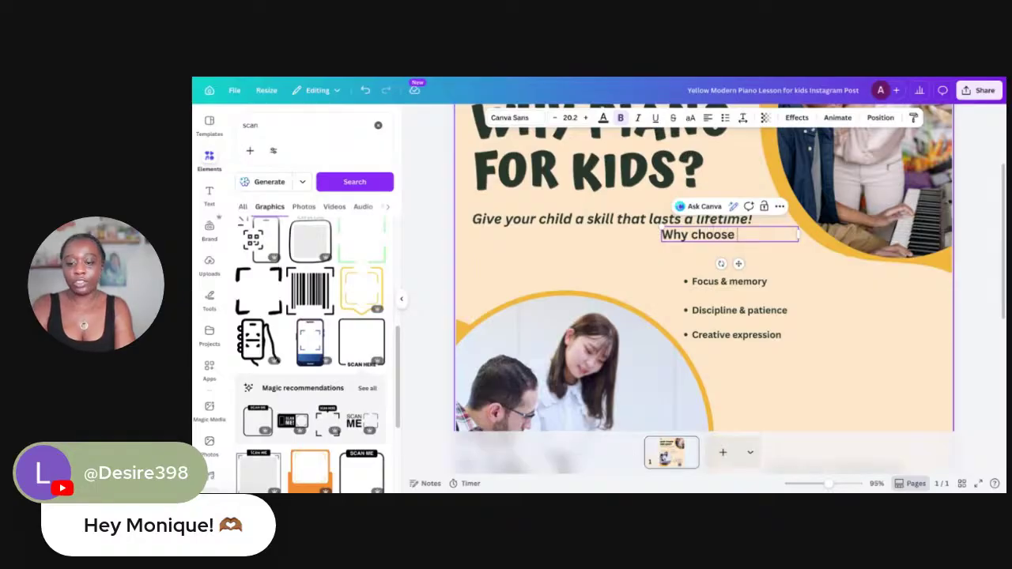
{"action": "type", "text": "us:"}
{"action": "key", "text": "BackSpace"}
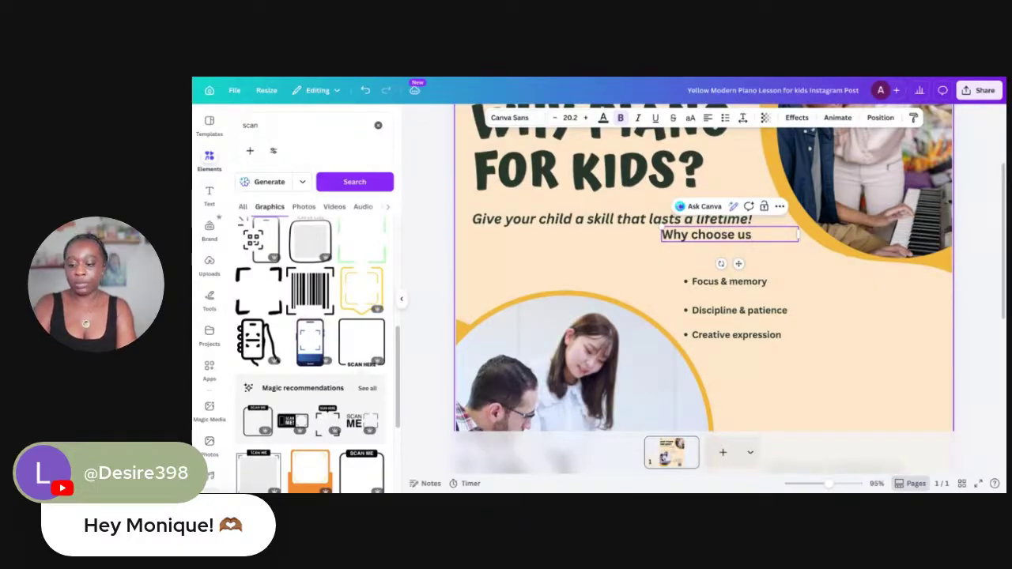
{"action": "type", "text": "?"}
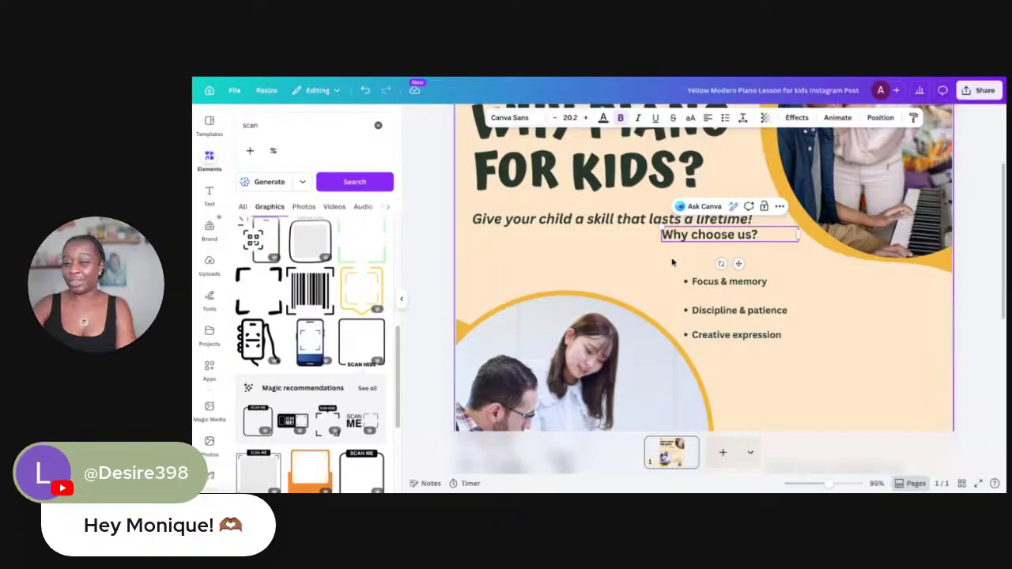
{"action": "left_click_drag", "start_coordinate": [734, 262], "coordinate": [748, 286]}
Replace the Focus & memory bullet with '20+ years of experience teaching children and adults.'
{"action": "left_click", "coordinate": [728, 283]}
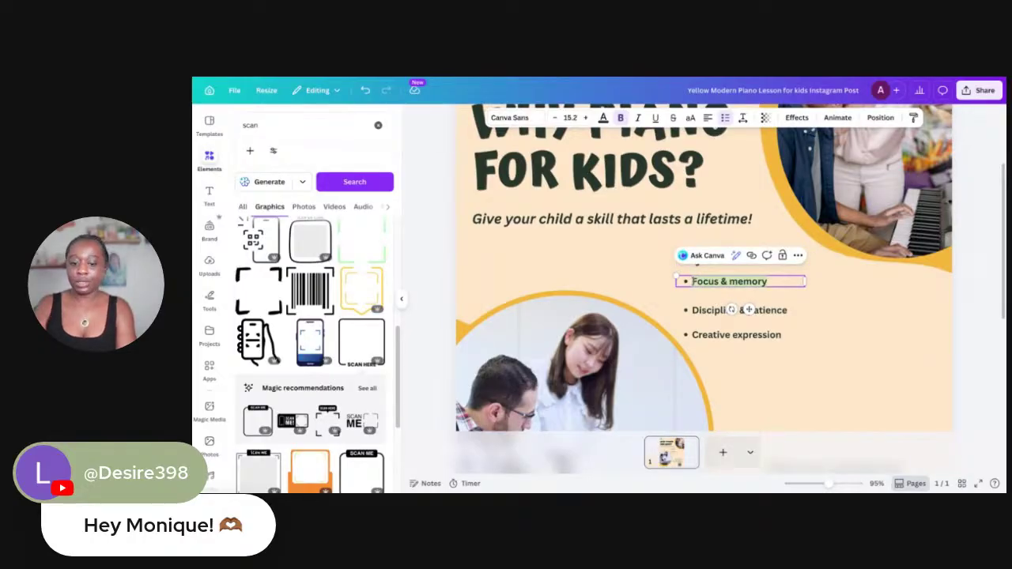
{"action": "type", "text": "20+n"}
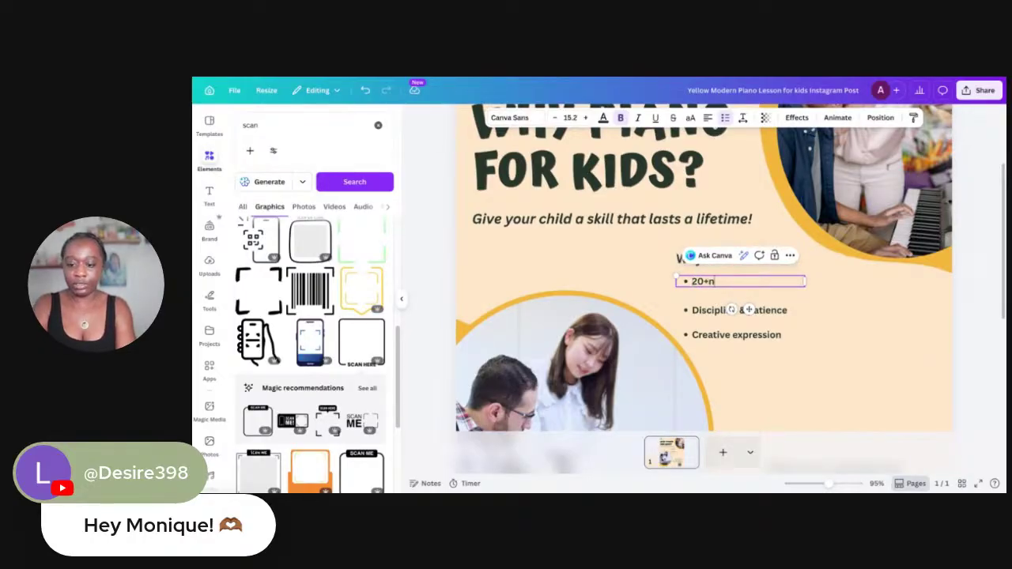
{"action": "key", "text": "BackSpace"}
{"action": "type", "text": "ye"}
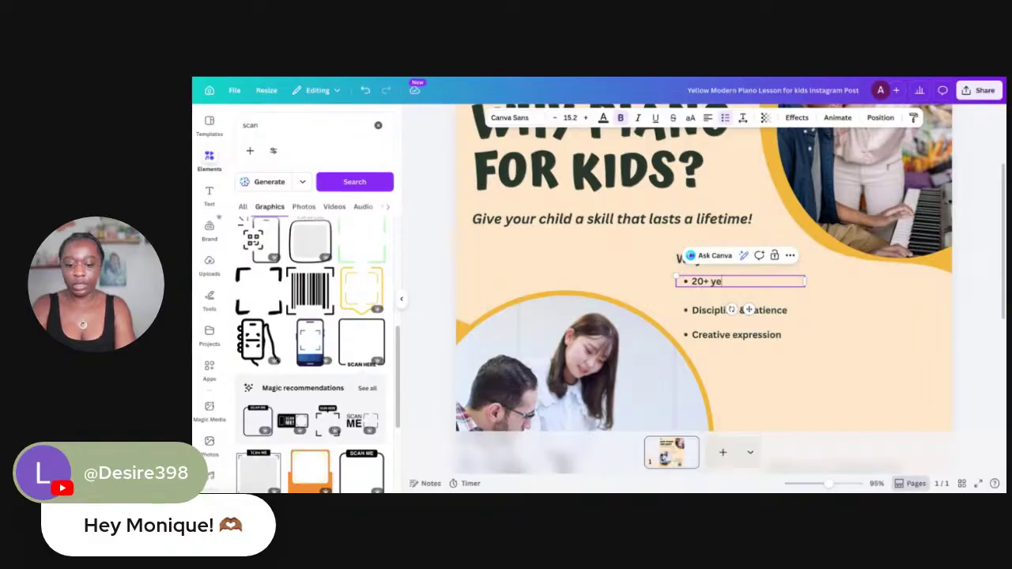
{"action": "type", "text": "ars of"}
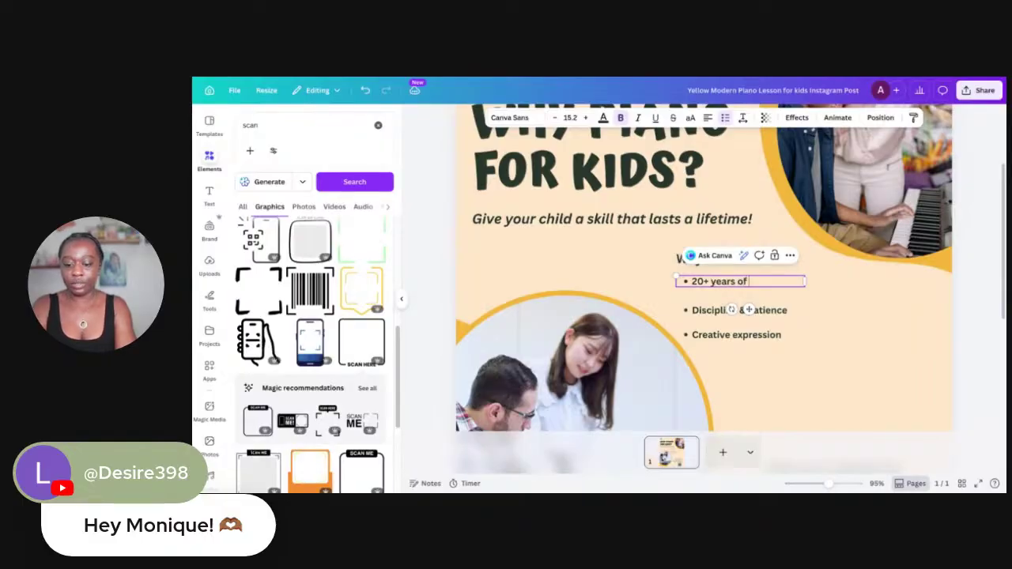
{"action": "type", "text": " experience"}
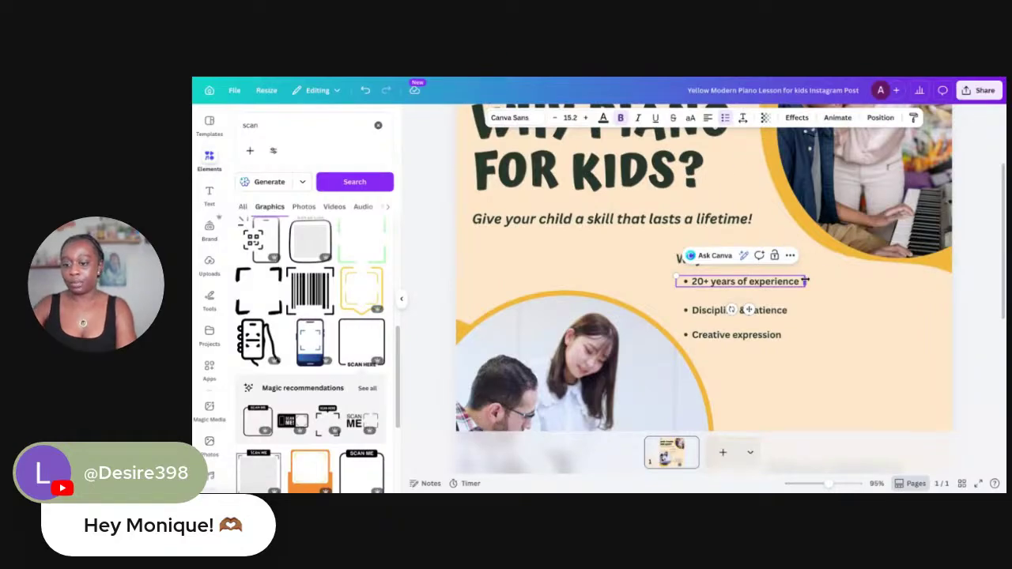
{"action": "left_click_drag", "start_coordinate": [805, 281], "coordinate": [878, 285]}
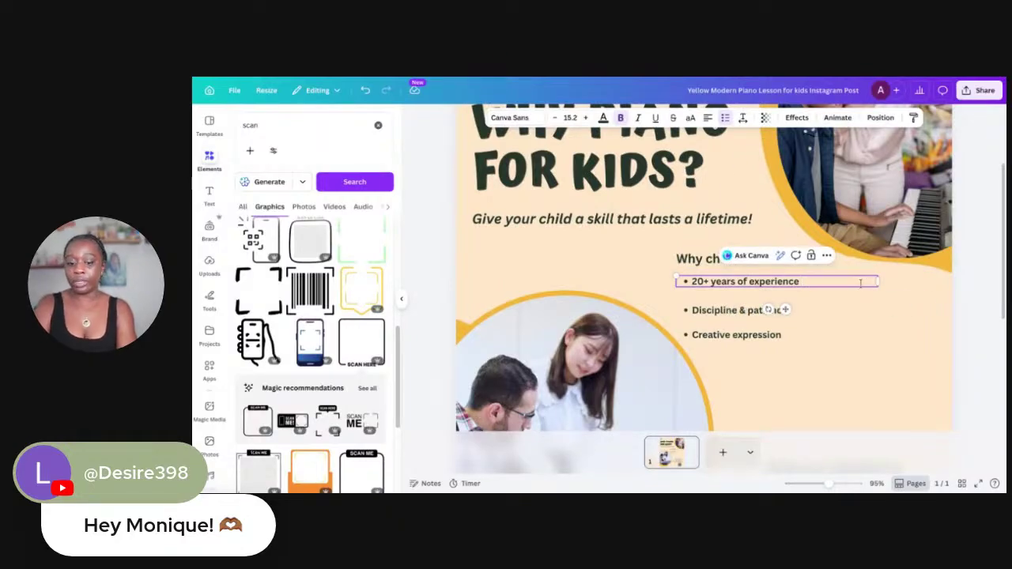
{"action": "type", "text": "wo"}
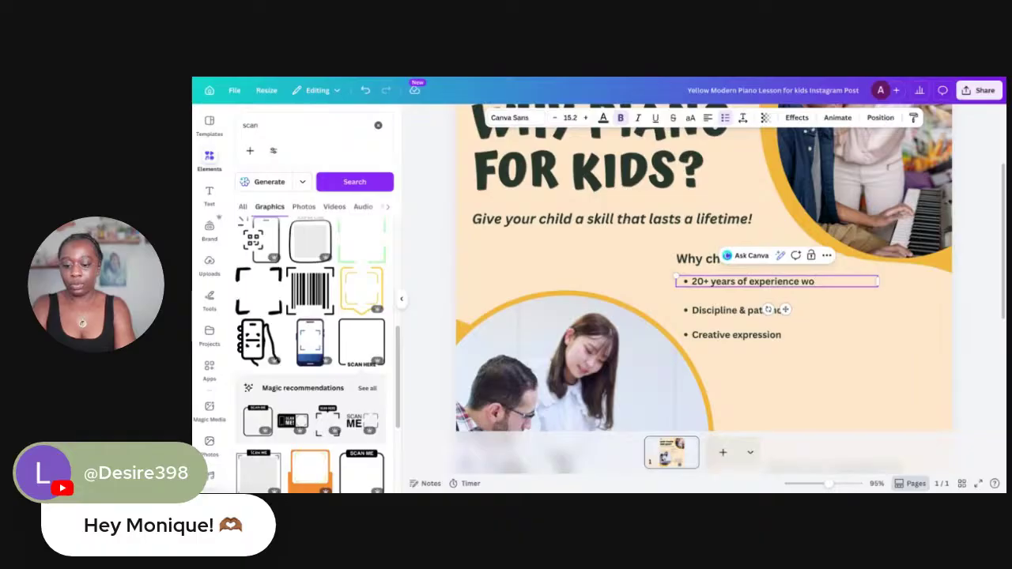
{"action": "type", "text": "rkin"}
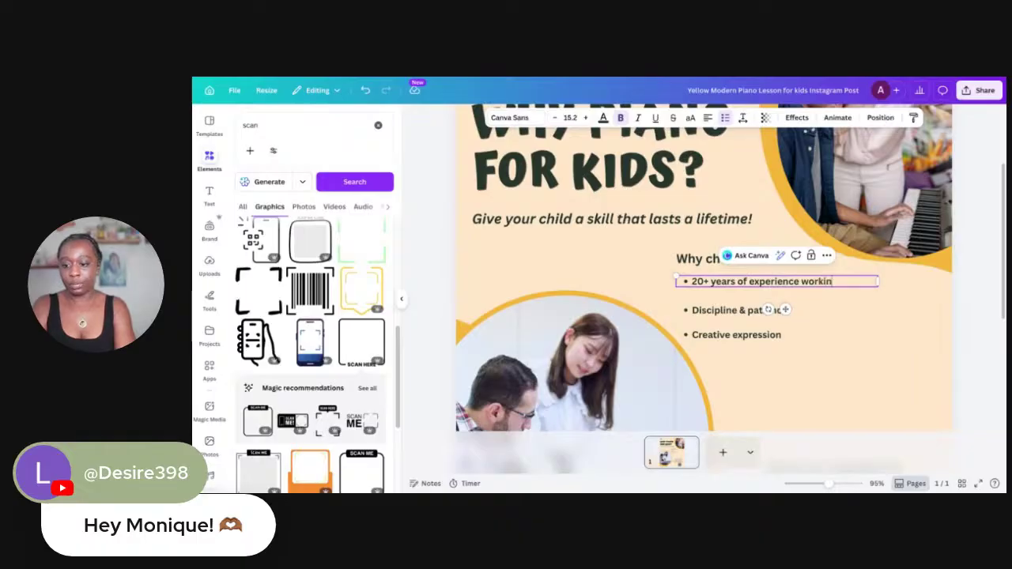
{"action": "type", "text": "g with"}
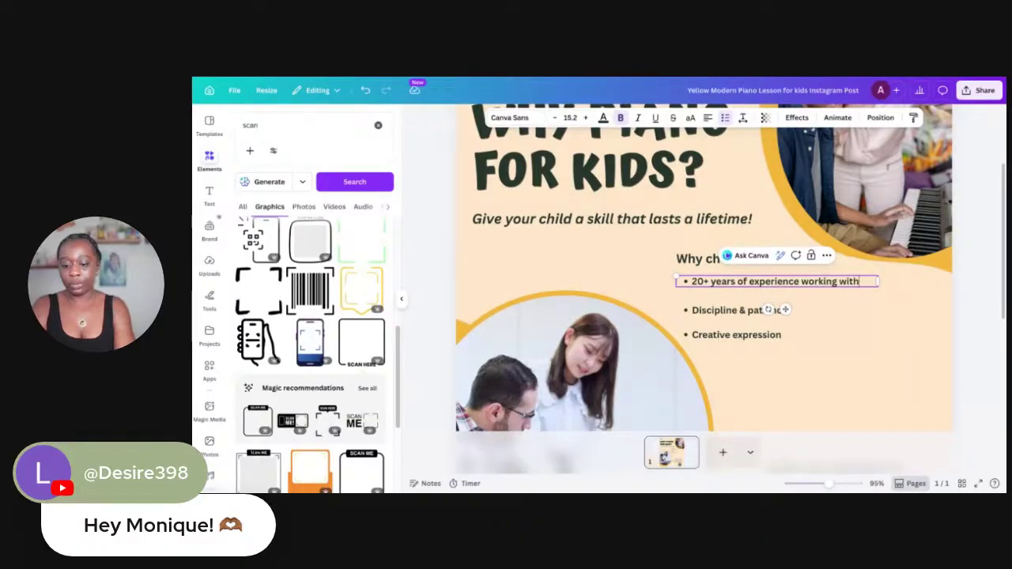
{"action": "key", "text": "BackSpace"}
{"action": "key", "text": "BackSpace"}
{"action": "key", "text": "BackSpace"}
{"action": "key", "text": "BackSpace"}
{"action": "key", "text": "BackSpace"}
{"action": "key", "text": "BackSpace"}
{"action": "key", "text": "BackSpace"}
{"action": "key", "text": "BackSpace"}
{"action": "key", "text": "BackSpace"}
{"action": "key", "text": "BackSpace"}
{"action": "key", "text": "BackSpace"}
{"action": "key", "text": "BackSpace"}
{"action": "key", "text": "BackSpace"}
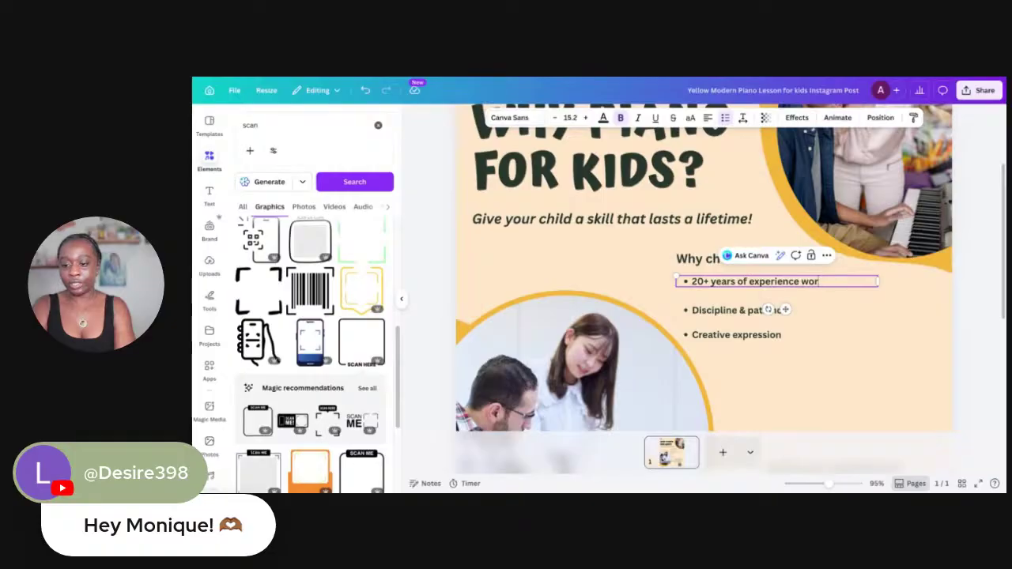
{"action": "type", "text": "teaching"}
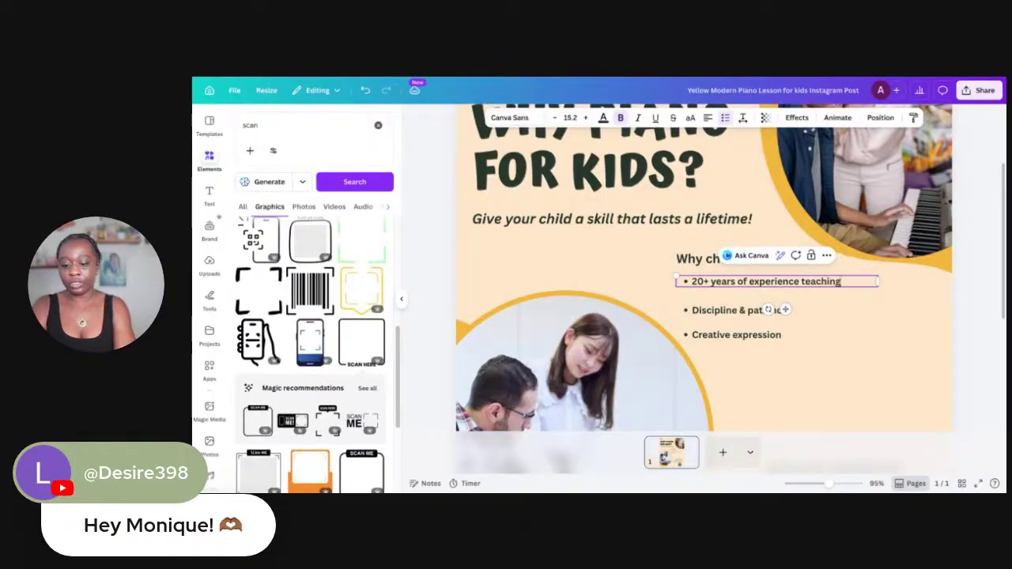
{"action": "type", "text": " st"}
{"action": "key", "text": "BackSpace"}
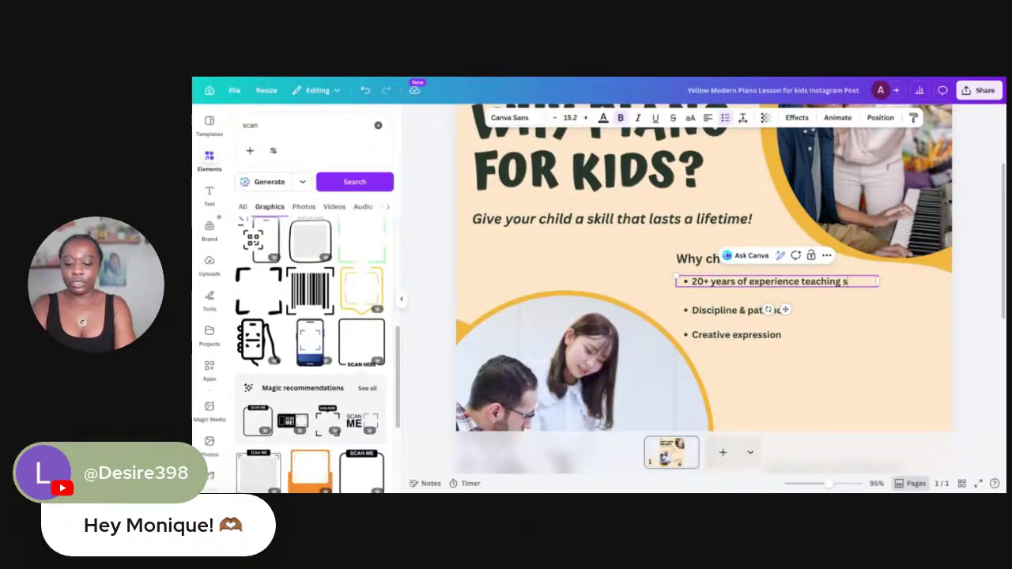
{"action": "type", "text": "children and"}
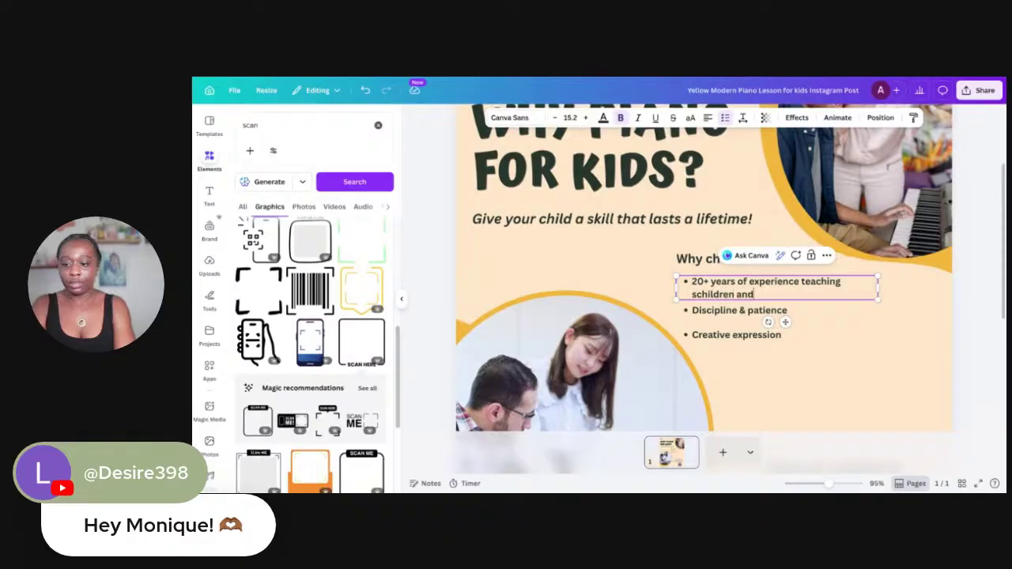
{"action": "type", "text": " adul"}
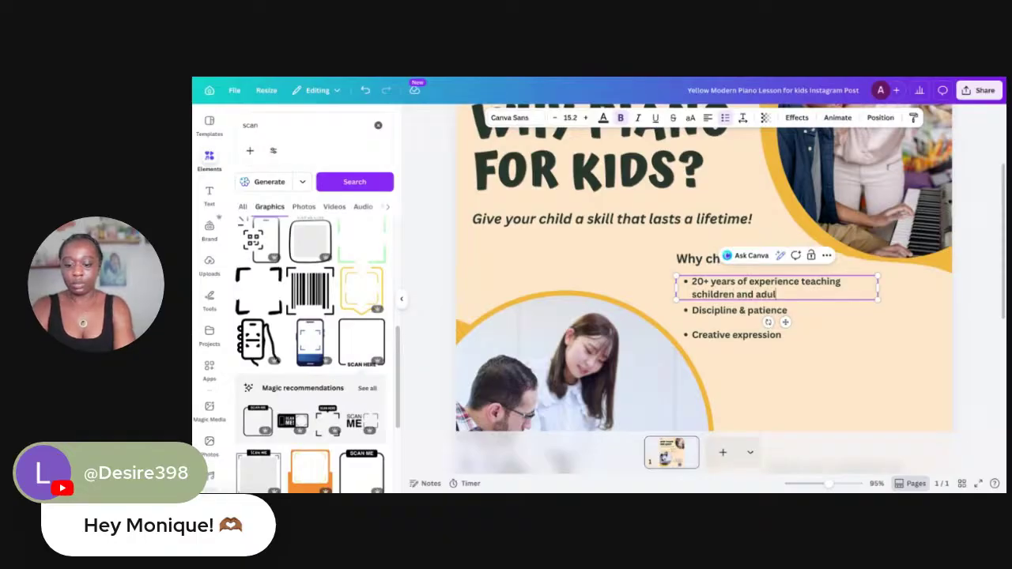
{"action": "type", "text": "trd"}
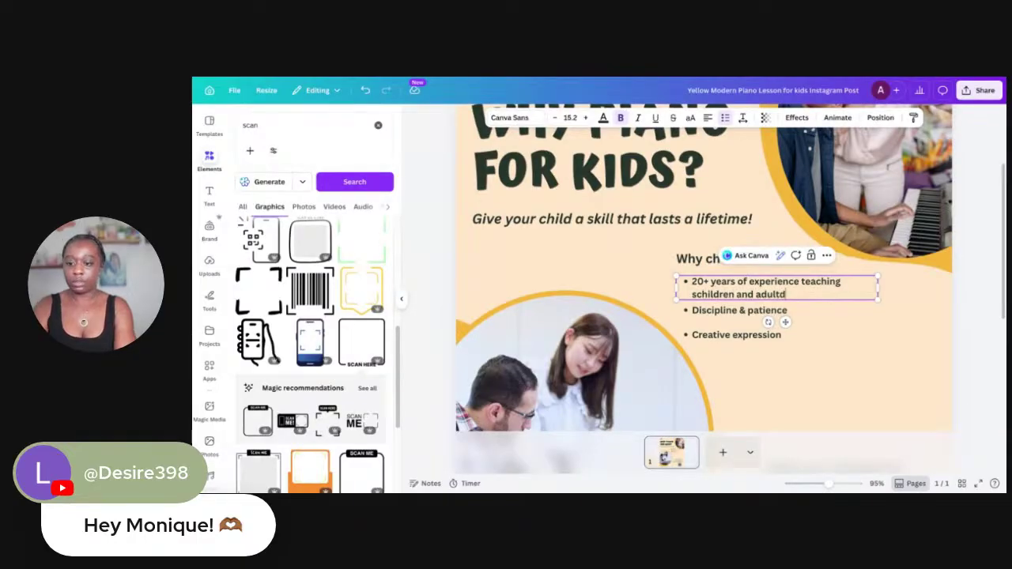
{"action": "key", "text": "BackSpace"}
{"action": "type", "text": "s."}
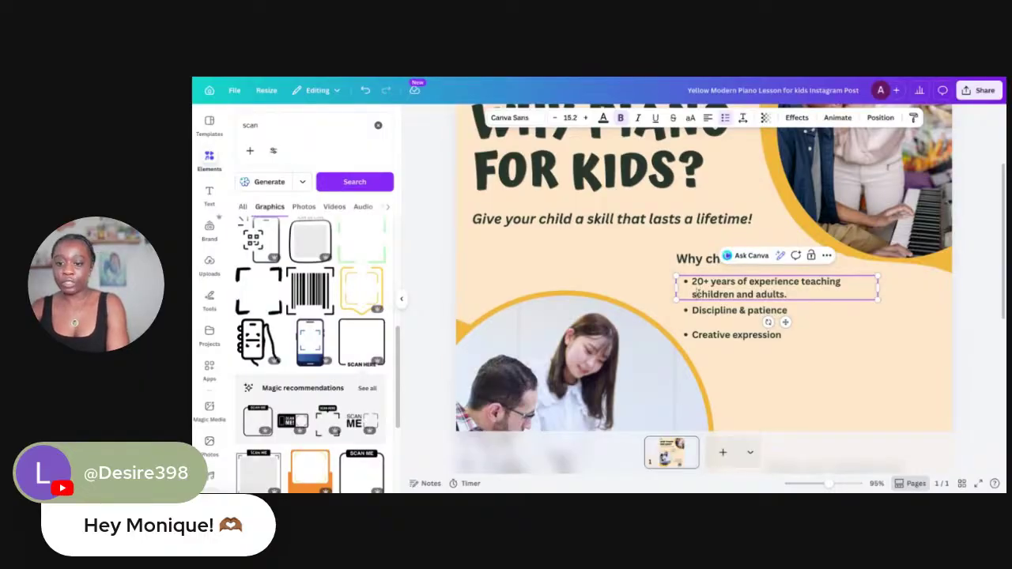
{"action": "key", "text": "Home"}
{"action": "key", "text": "Delete"}
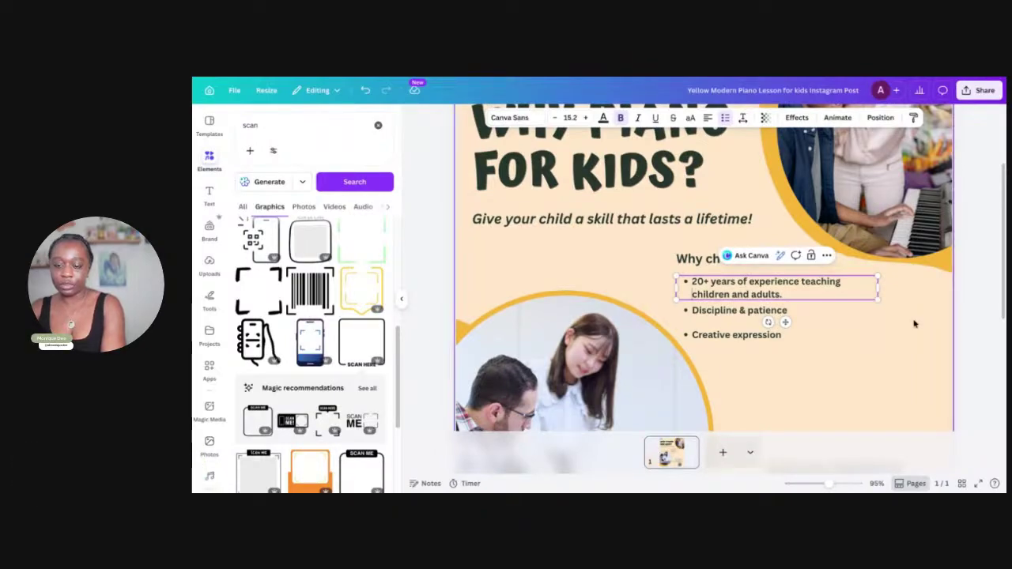
Retype the 'Discipline & patience' bullet as 'Certified to support students with disabilities' and widen its box
{"action": "left_click", "coordinate": [729, 311]}
{"action": "double_click", "coordinate": [729, 311]}
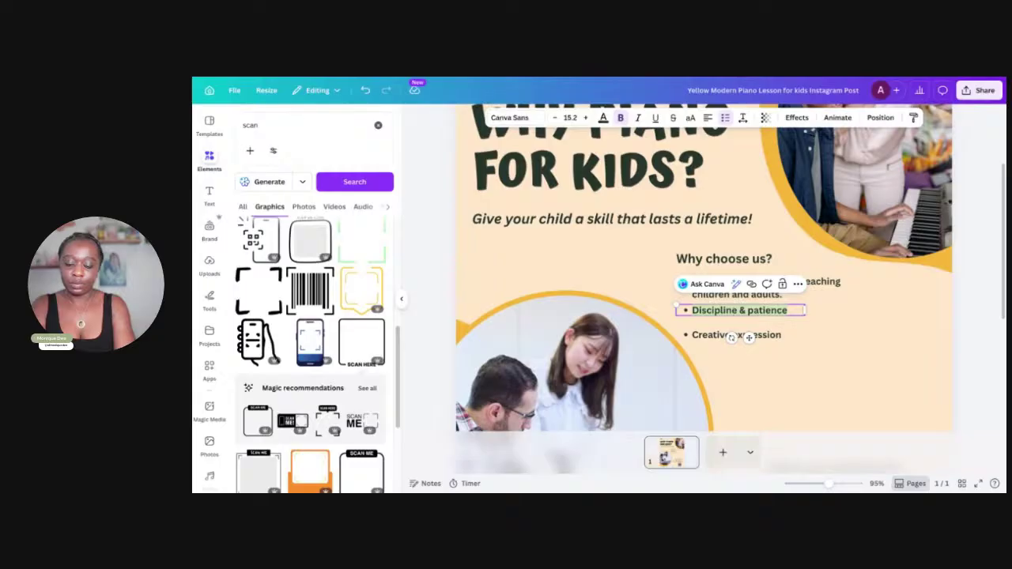
{"action": "type", "text": "Cert"}
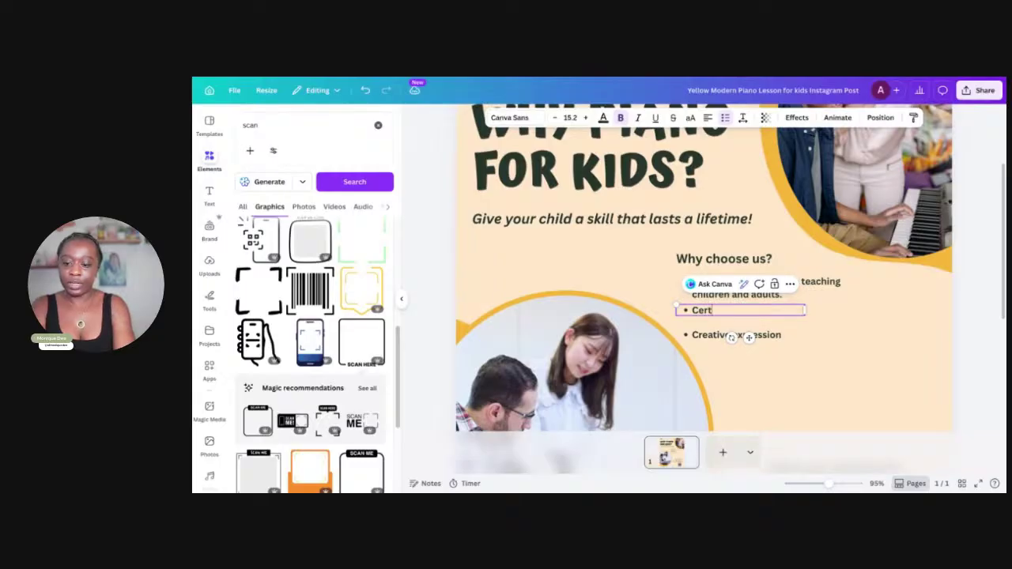
{"action": "type", "text": "if"}
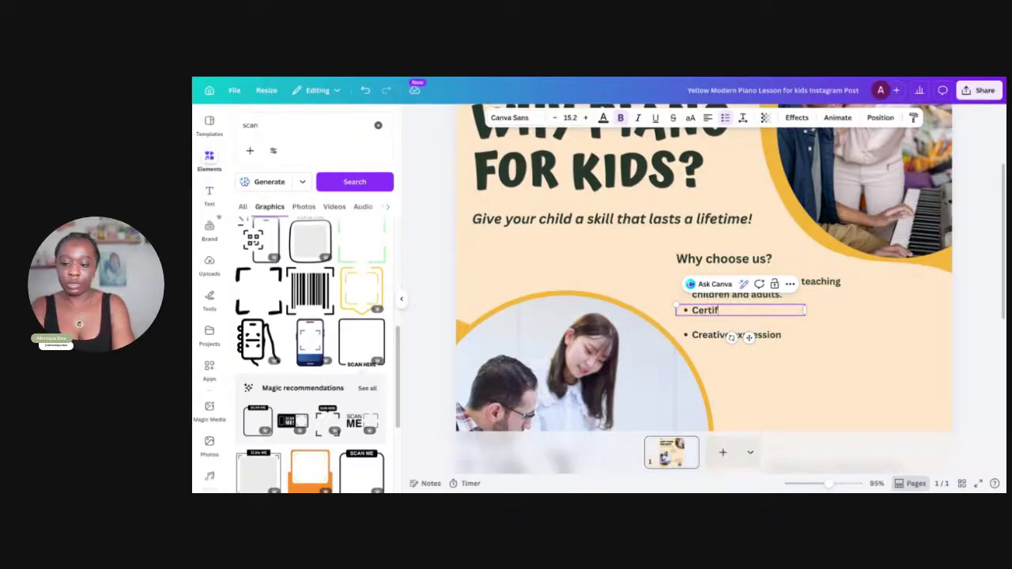
{"action": "type", "text": "ie"}
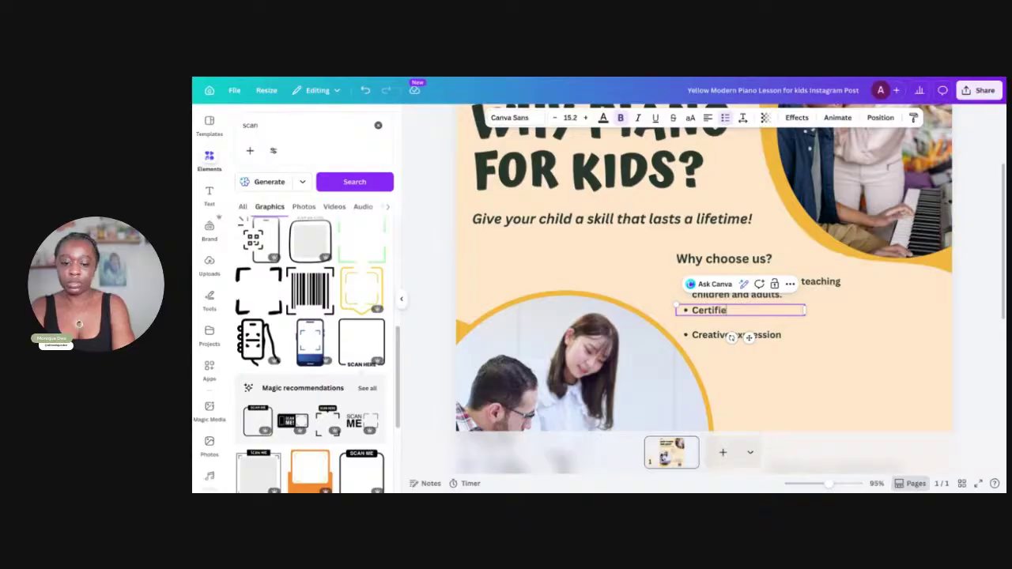
{"action": "type", "text": "d to s"}
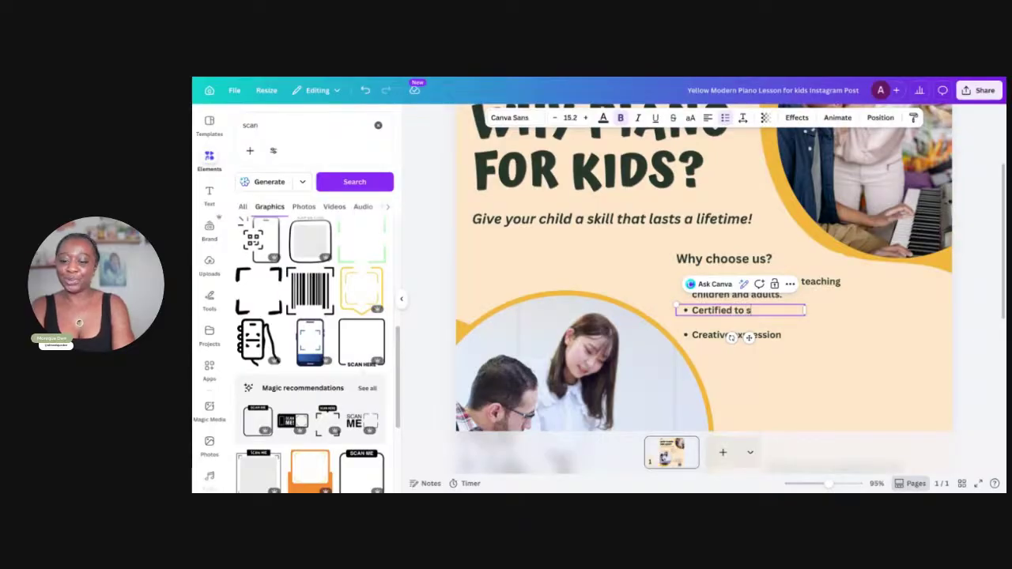
{"action": "type", "text": "upprt"}
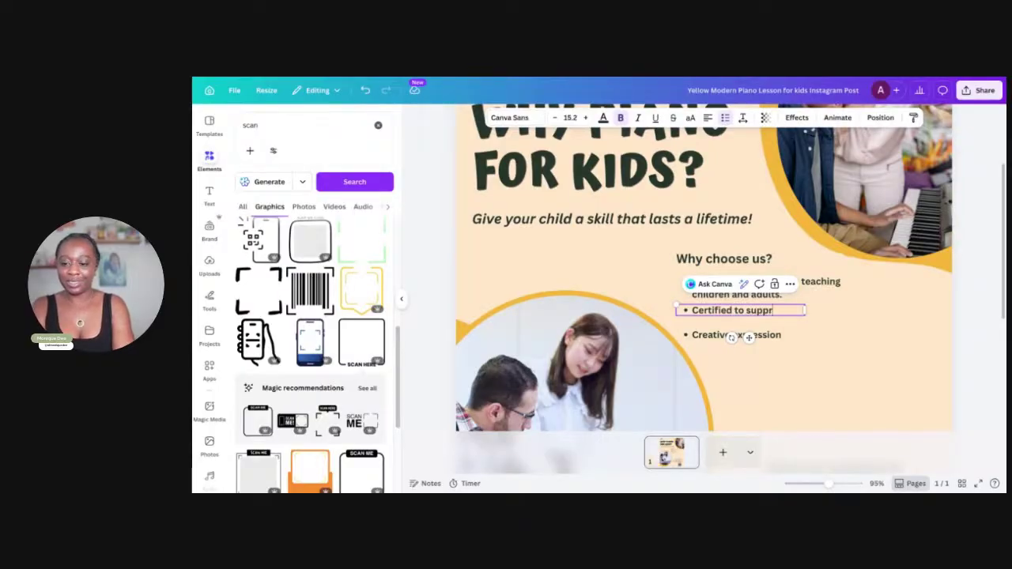
{"action": "key", "text": "BackSpace"}
{"action": "type", "text": "ort students"}
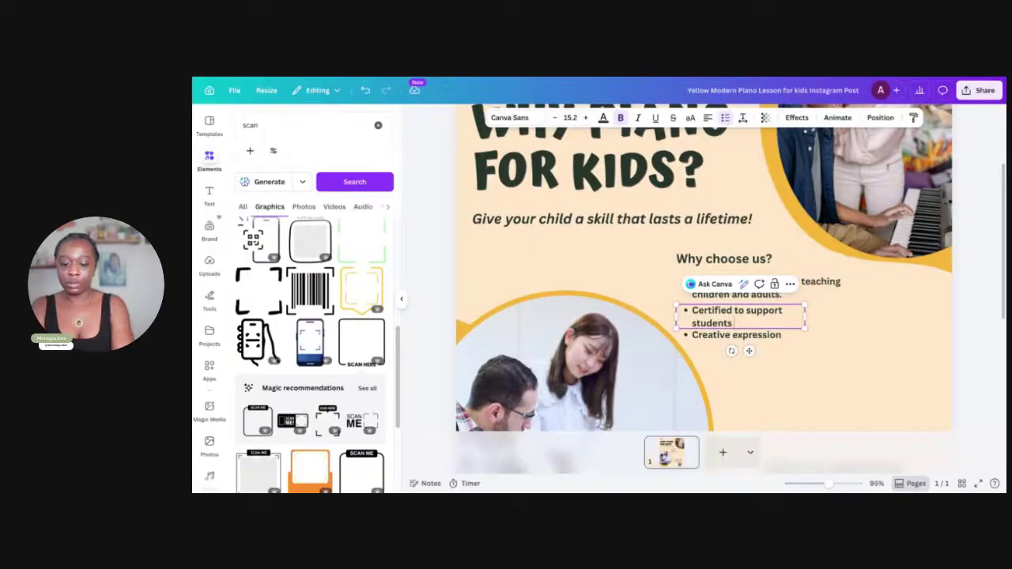
{"action": "type", "text": " with disba"}
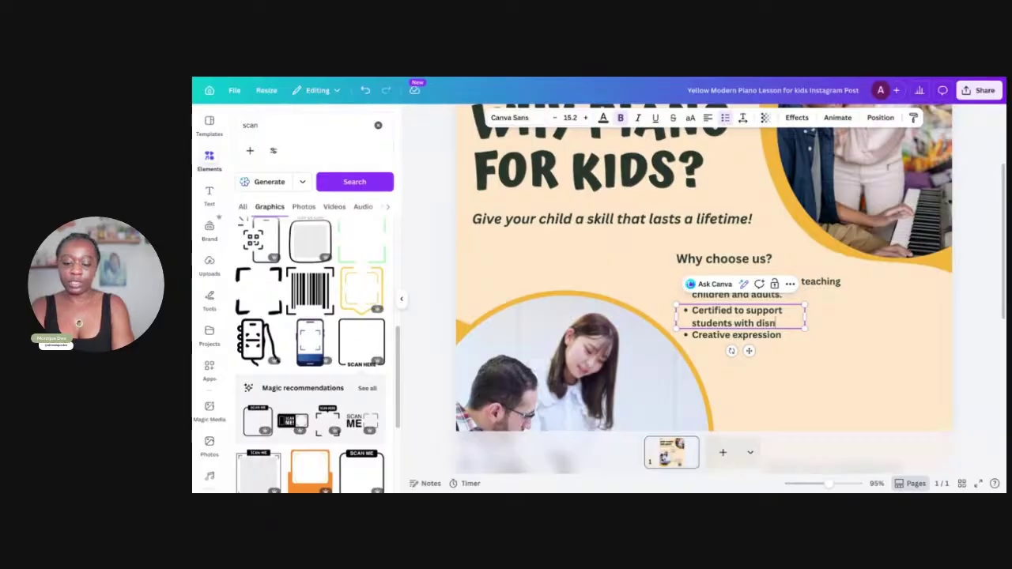
{"action": "key", "text": "BackSpace"}
{"action": "type", "text": "ba"}
{"action": "key", "text": "BackSpace"}
{"action": "key", "text": "BackSpace"}
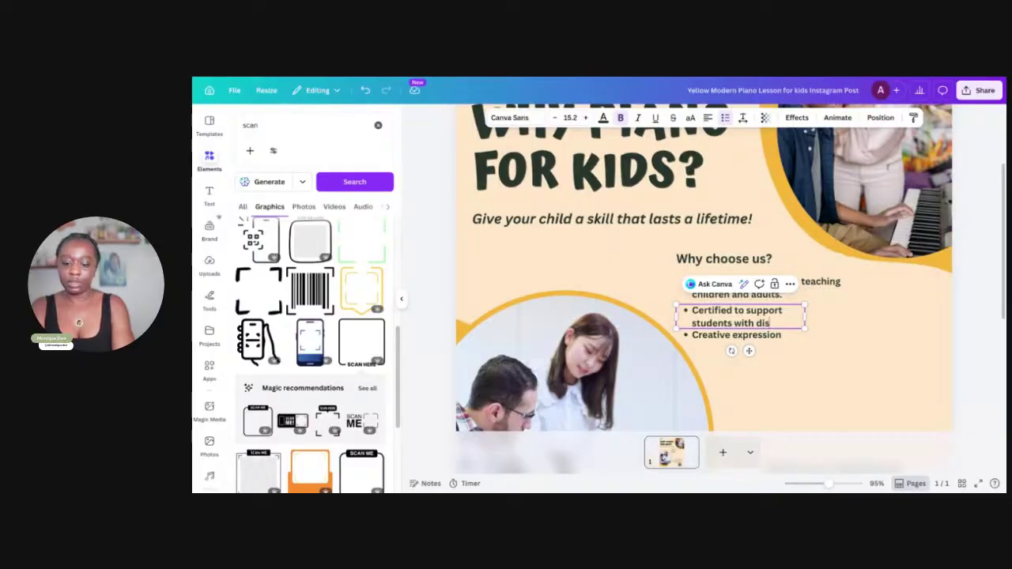
{"action": "type", "text": "abi"}
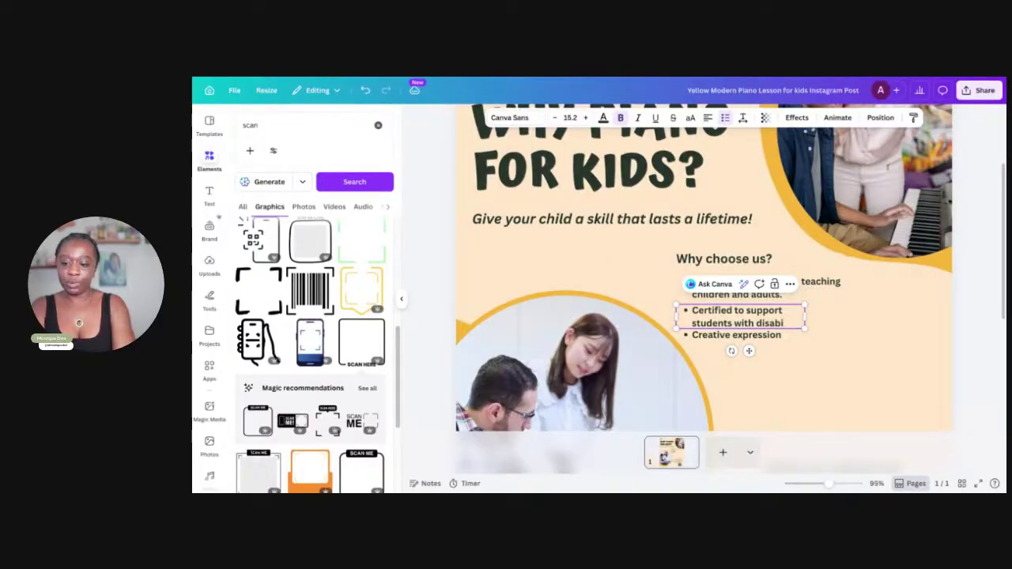
{"action": "type", "text": "l"}
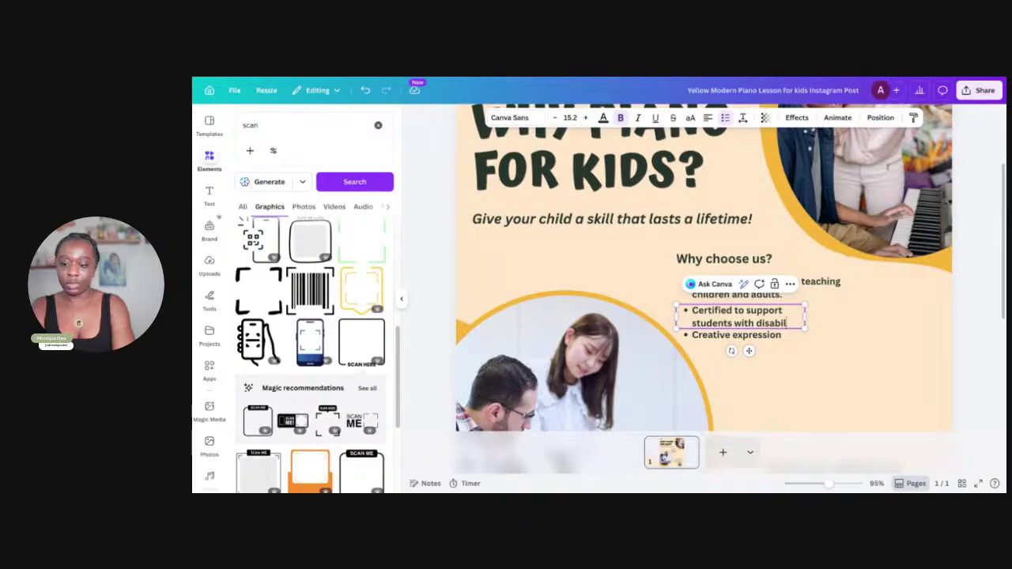
{"action": "type", "text": "ities"}
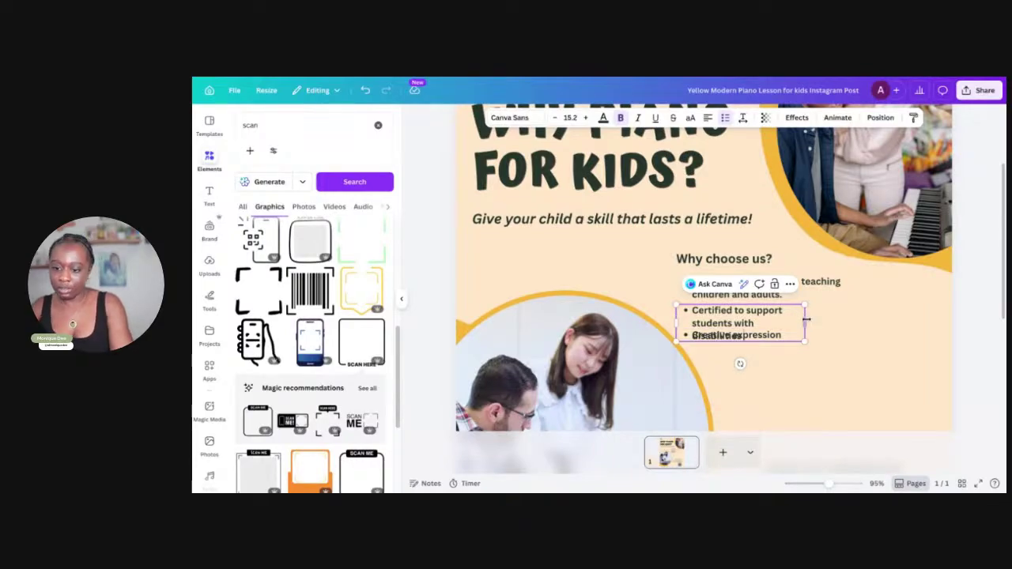
{"action": "left_click_drag", "start_coordinate": [805, 322], "coordinate": [831, 315]}
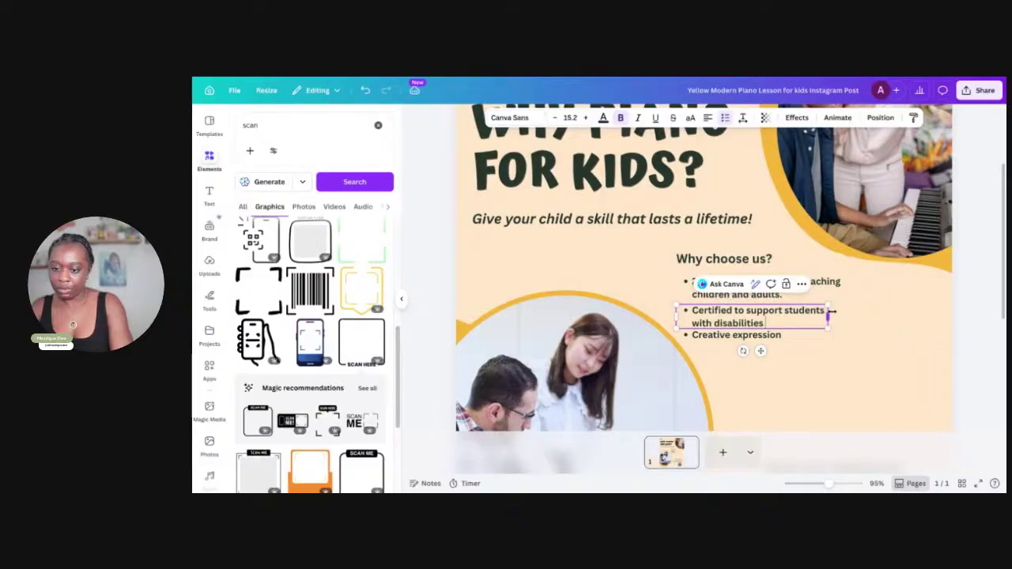
{"action": "left_click", "coordinate": [730, 338]}
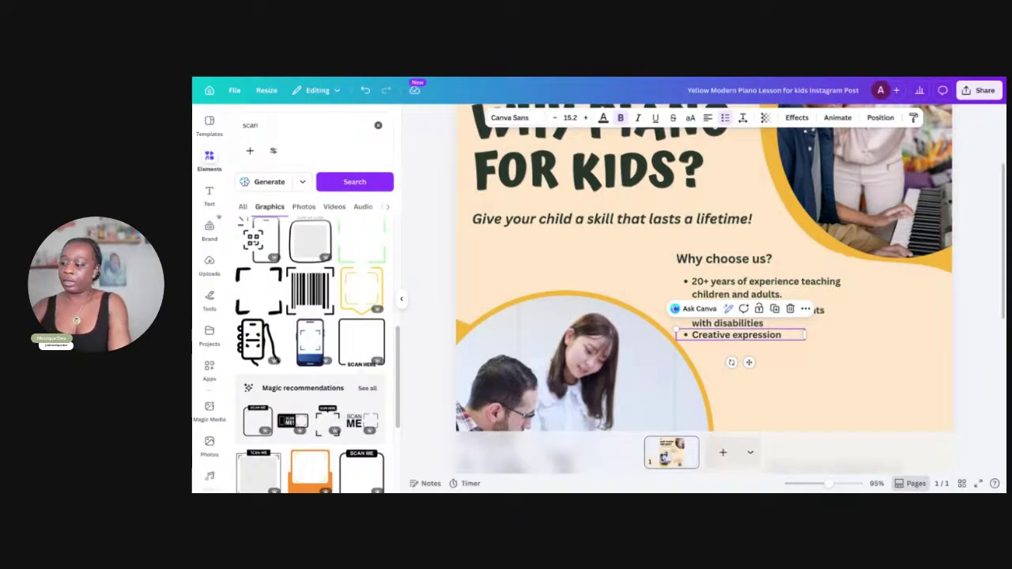
Erase the words 'Creative expression' from the third bullet
{"action": "left_click", "coordinate": [780, 335]}
{"action": "left_click", "coordinate": [781, 336]}
{"action": "left_click_drag", "start_coordinate": [782, 336], "coordinate": [693, 335]}
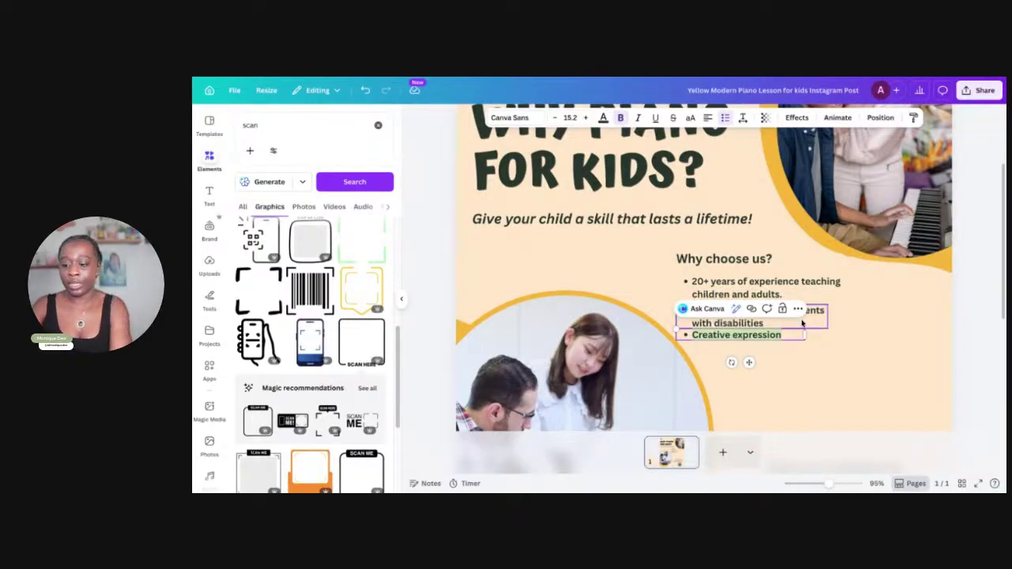
{"action": "key", "text": "BackSpace"}
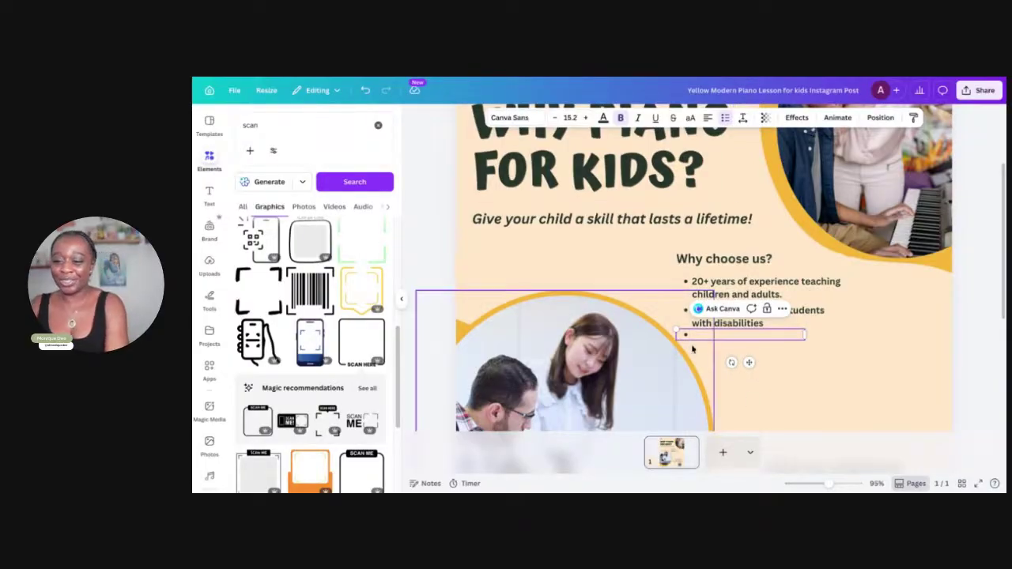
Delete the leftover empty bullet box and clear the selection
{"action": "left_click_drag", "start_coordinate": [749, 363], "coordinate": [827, 388]}
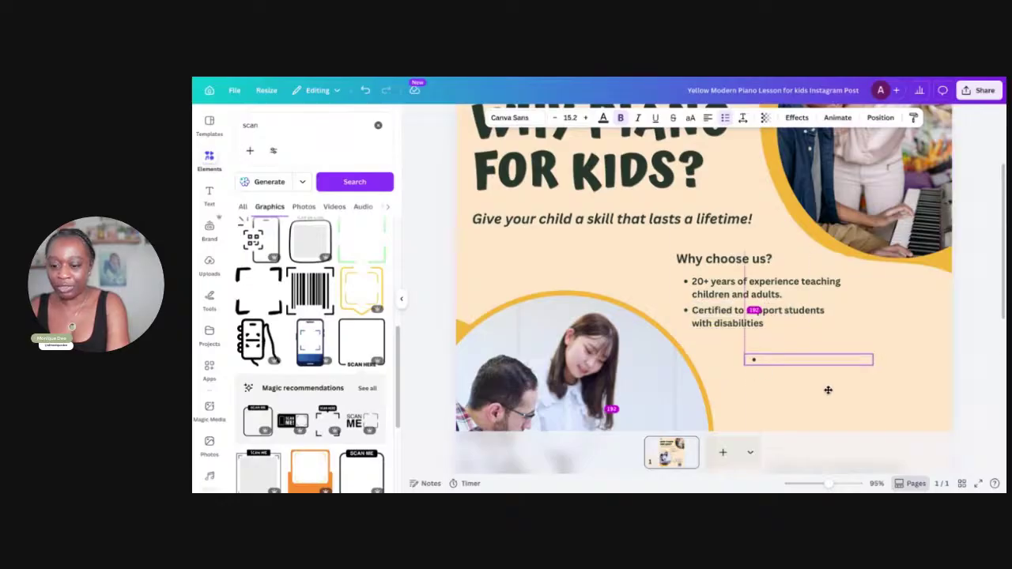
{"action": "key", "text": "Delete"}
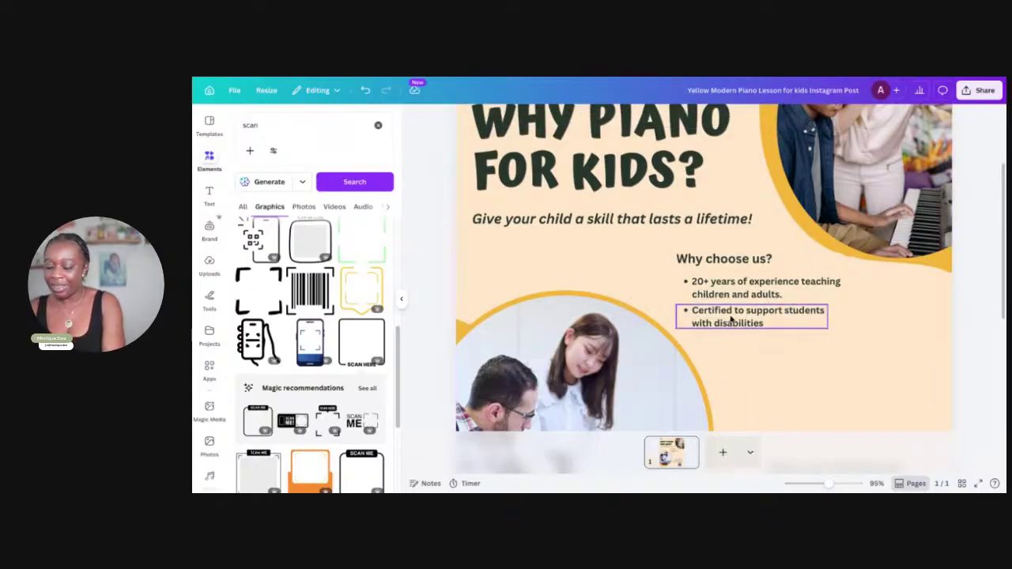
{"action": "left_click_drag", "start_coordinate": [852, 335], "coordinate": [729, 303]}
{"action": "left_click", "coordinate": [870, 360]}
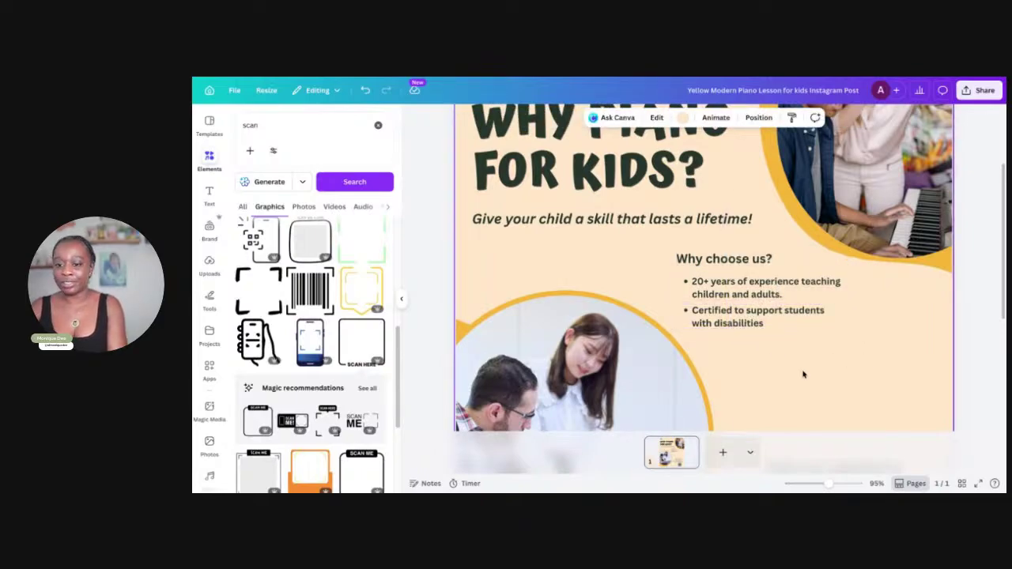
Scroll down the flyer to bring the photo and call-to-action area into view
{"action": "left_click", "coordinate": [756, 315]}
{"action": "scroll", "coordinate": [779, 333], "scroll_direction": "down", "scroll_amount": 3}
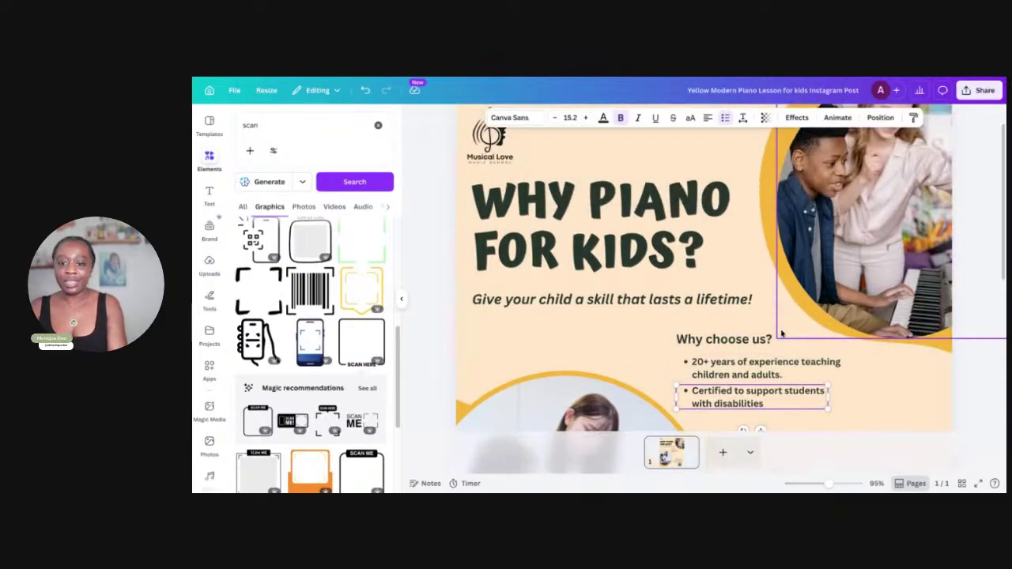
{"action": "scroll", "coordinate": [780, 333], "scroll_direction": "down", "scroll_amount": 2}
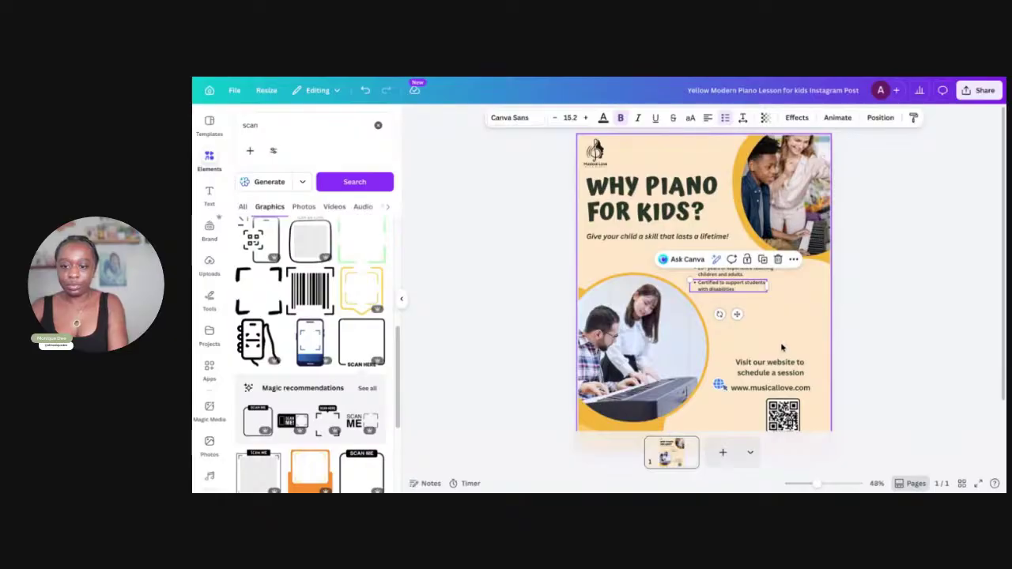
{"action": "scroll", "coordinate": [784, 347], "scroll_direction": "down", "scroll_amount": 2}
{"action": "scroll", "coordinate": [783, 346], "scroll_direction": "up", "scroll_amount": 3}
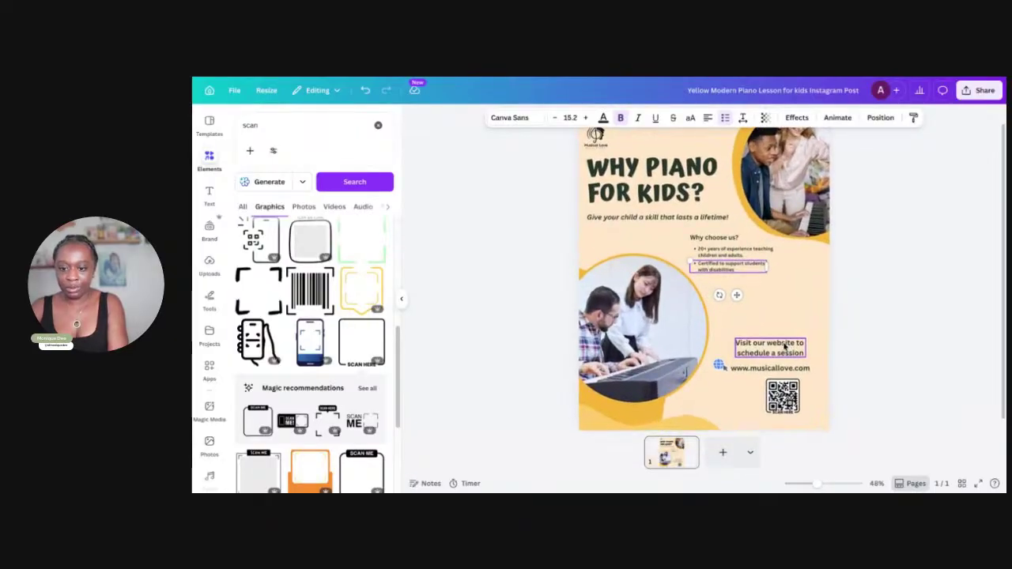
{"action": "left_click", "coordinate": [614, 356]}
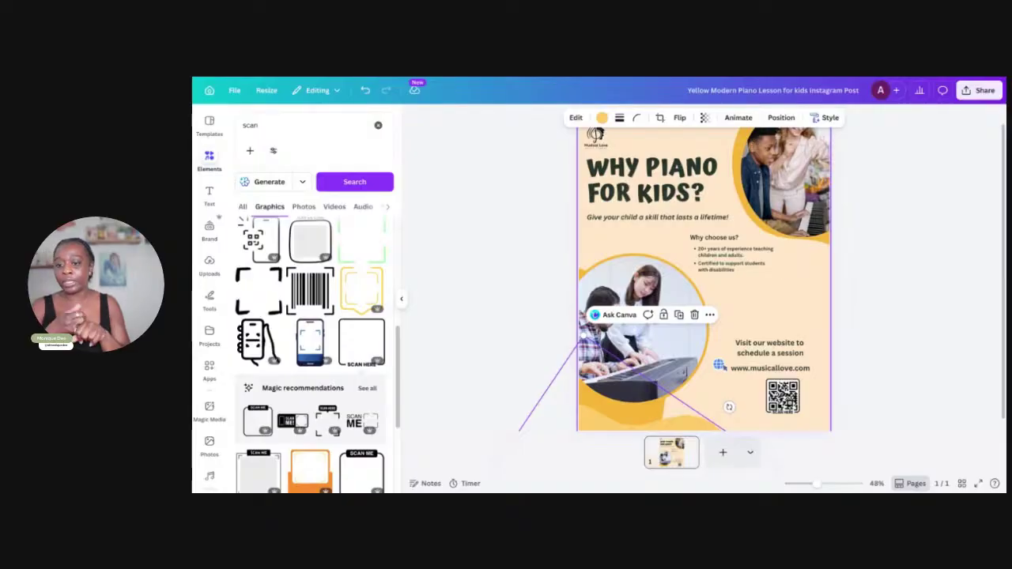
Add ' today!' after 'session' in the call-to-action and slightly enlarge the QR code
{"action": "left_click", "coordinate": [796, 353]}
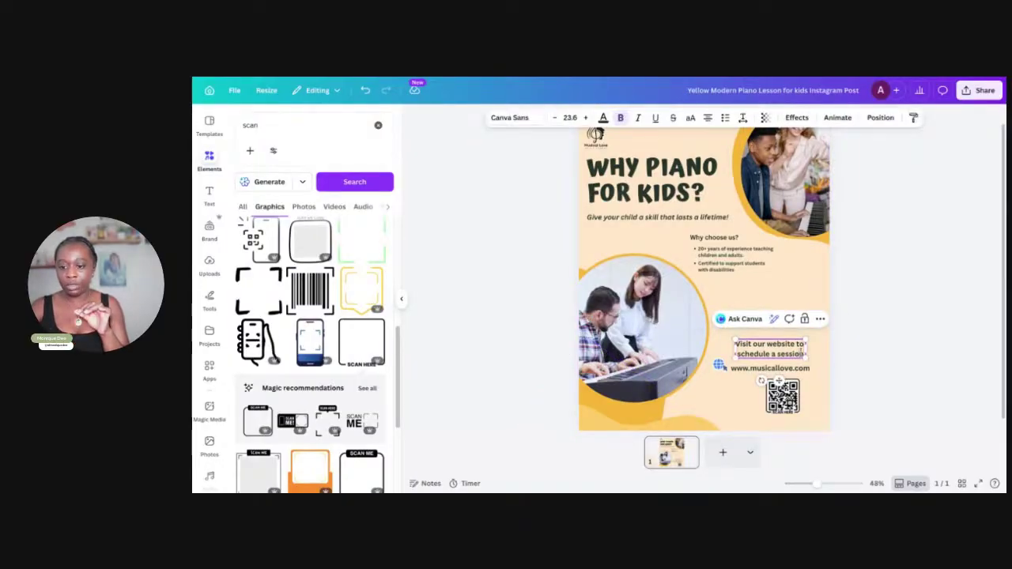
{"action": "left_click", "coordinate": [819, 350]}
{"action": "type", "text": "t"}
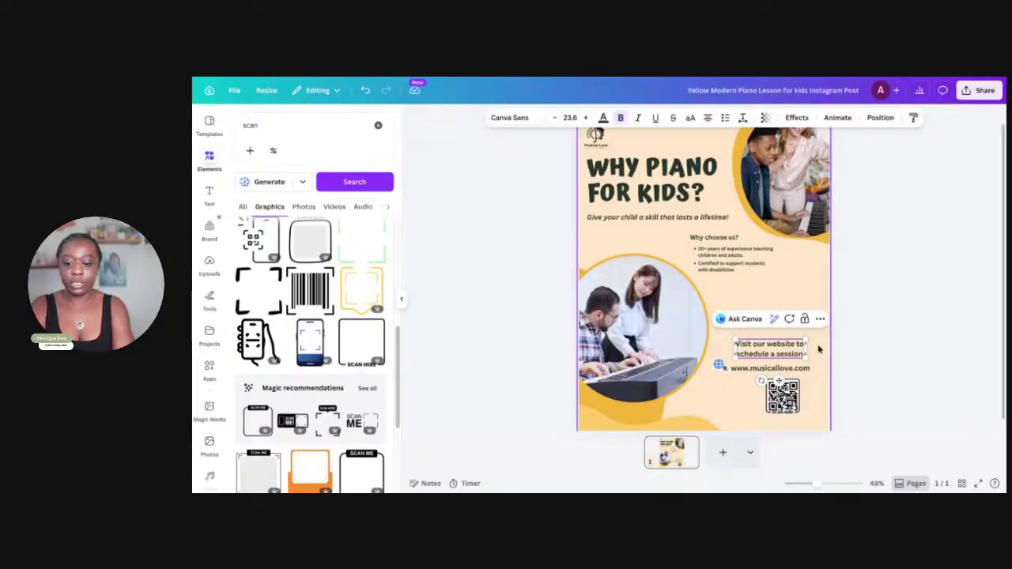
{"action": "type", "text": "oday"}
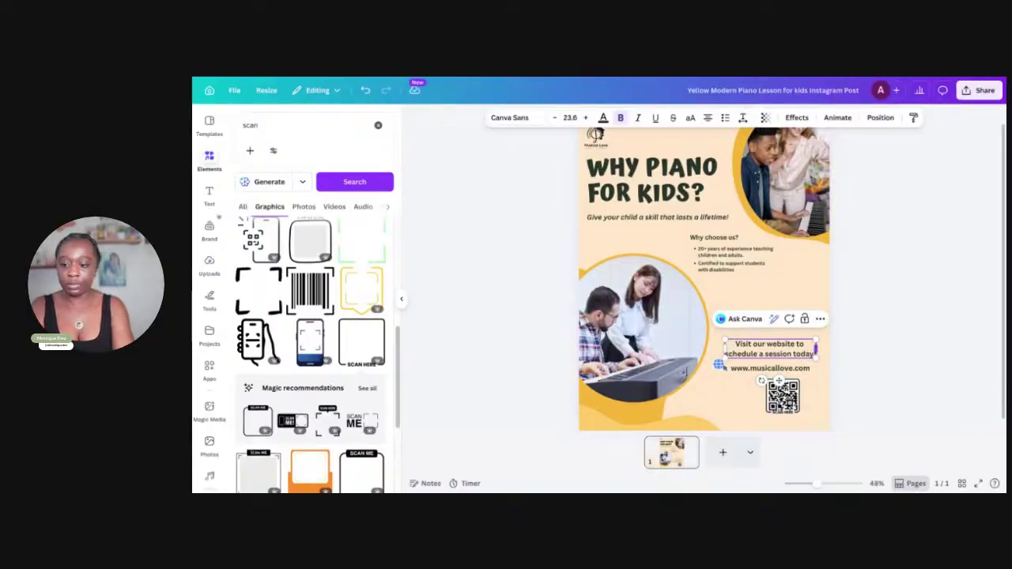
{"action": "type", "text": "!"}
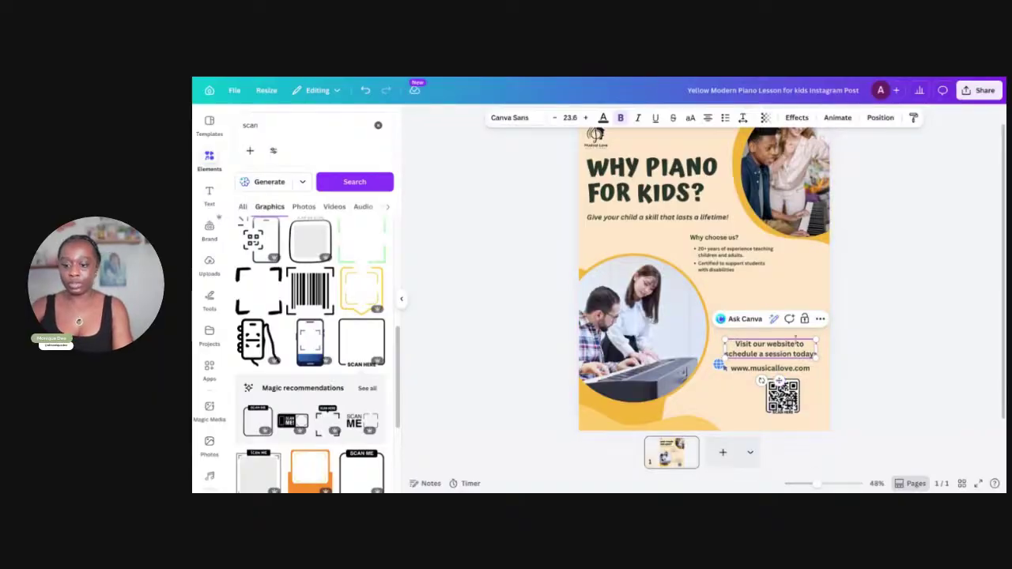
{"action": "left_click", "coordinate": [749, 285]}
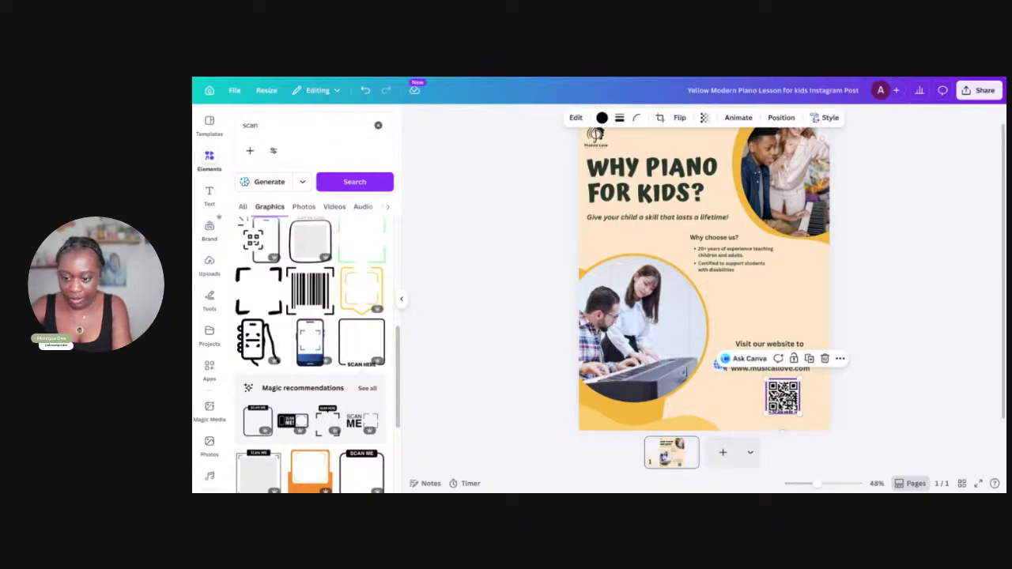
{"action": "left_click", "coordinate": [791, 399]}
{"action": "left_click_drag", "start_coordinate": [766, 413], "coordinate": [758, 422]}
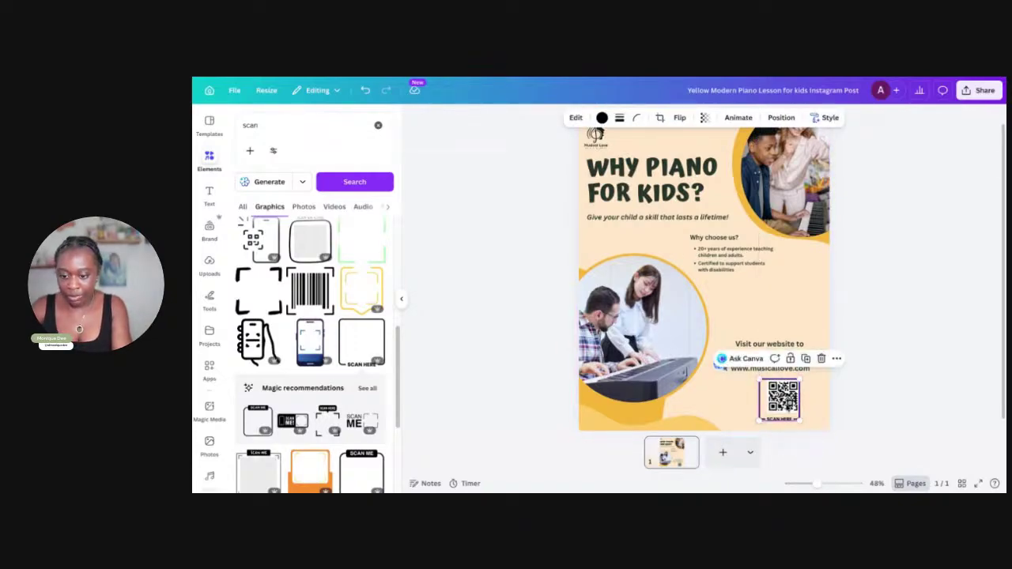
{"action": "key", "text": "ctrl+z"}
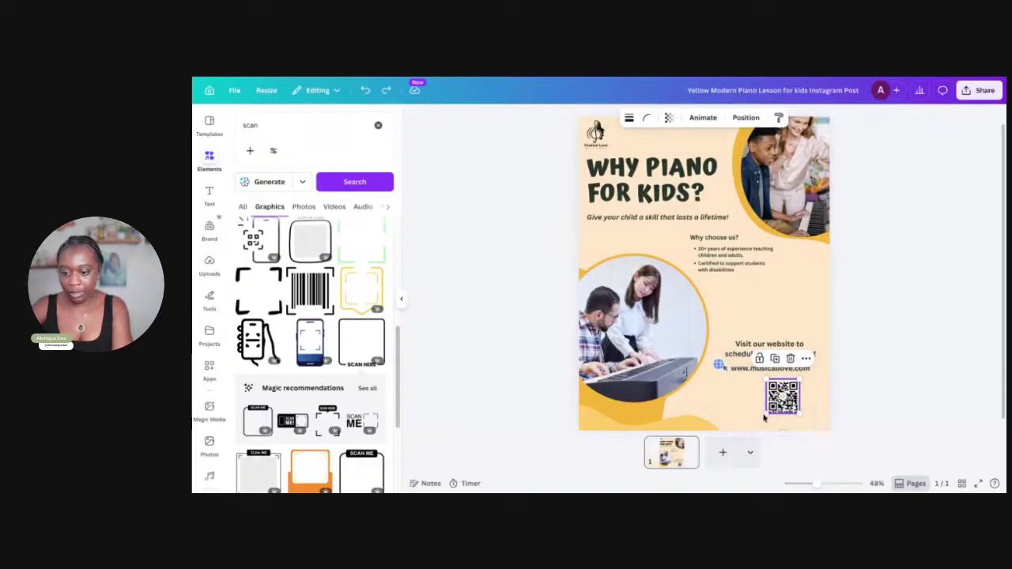
{"action": "left_click_drag", "start_coordinate": [765, 415], "coordinate": [782, 401]}
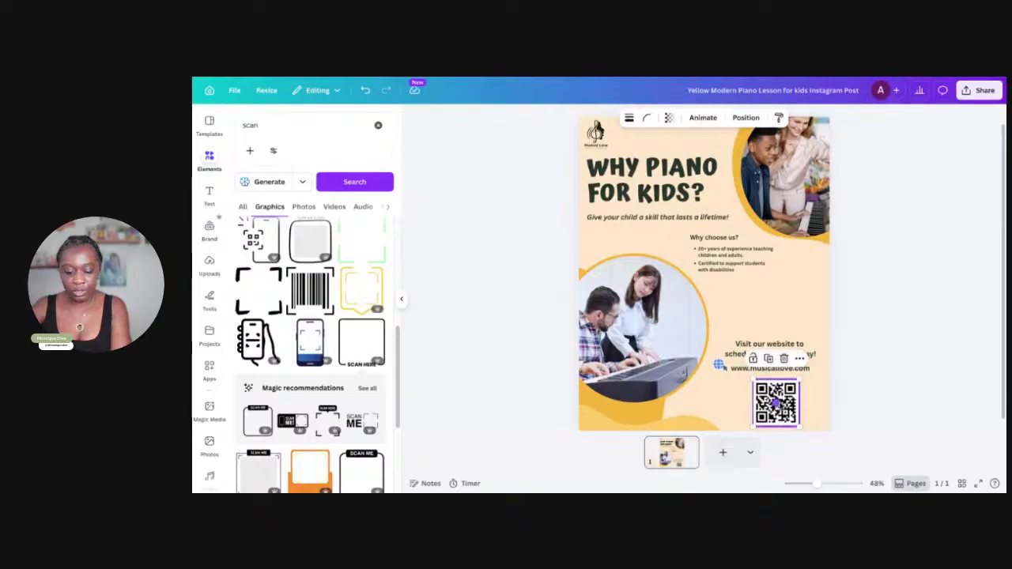
{"action": "key", "text": "ctrl+z"}
{"action": "key", "text": "ctrl+z"}
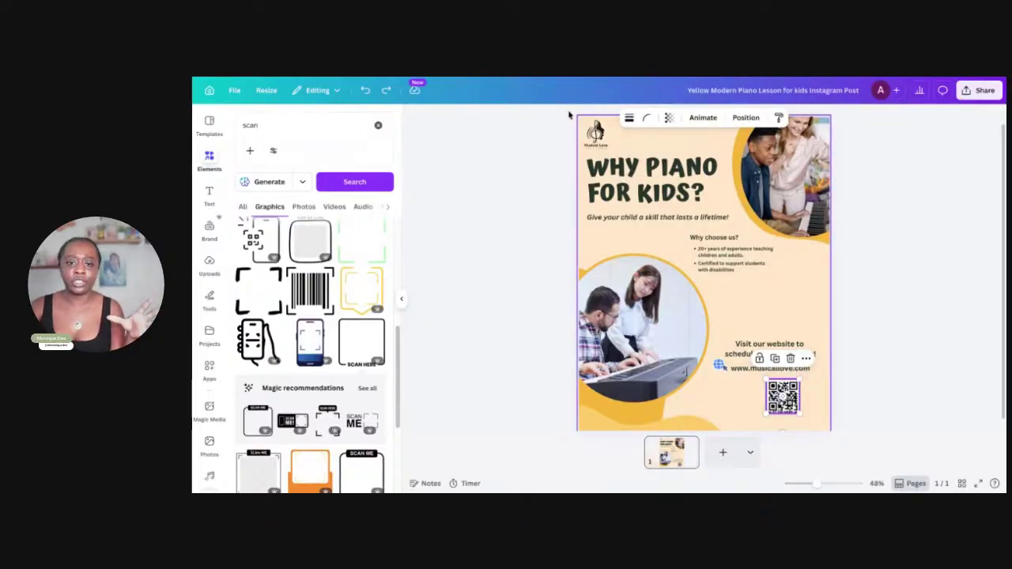
{"action": "left_click", "coordinate": [739, 269]}
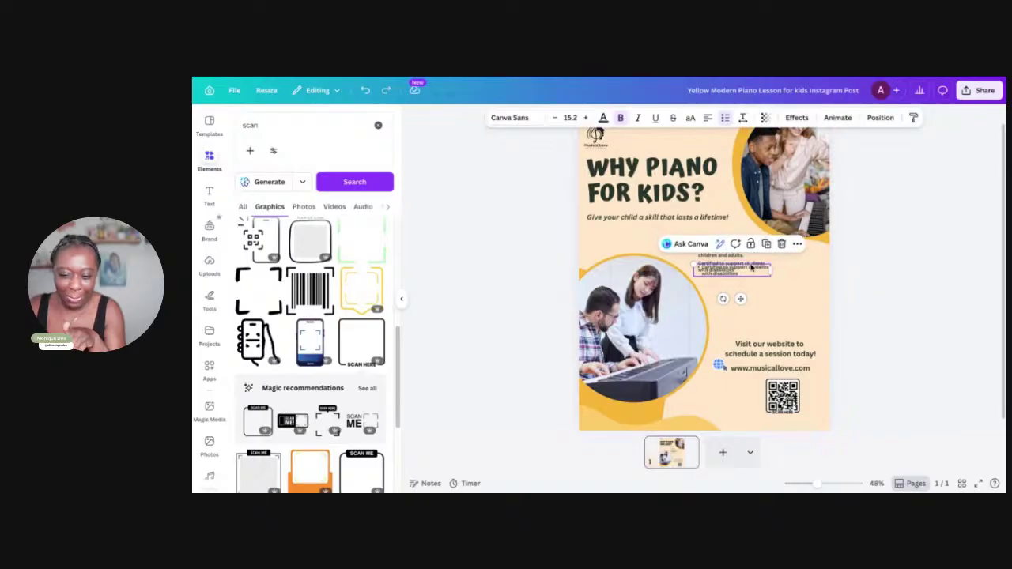
Copy the Certified bullet below itself and retype it as 'Private oline piano lessons available'
{"action": "left_click_drag", "start_coordinate": [749, 268], "coordinate": [753, 291]}
{"action": "double_click", "coordinate": [751, 292]}
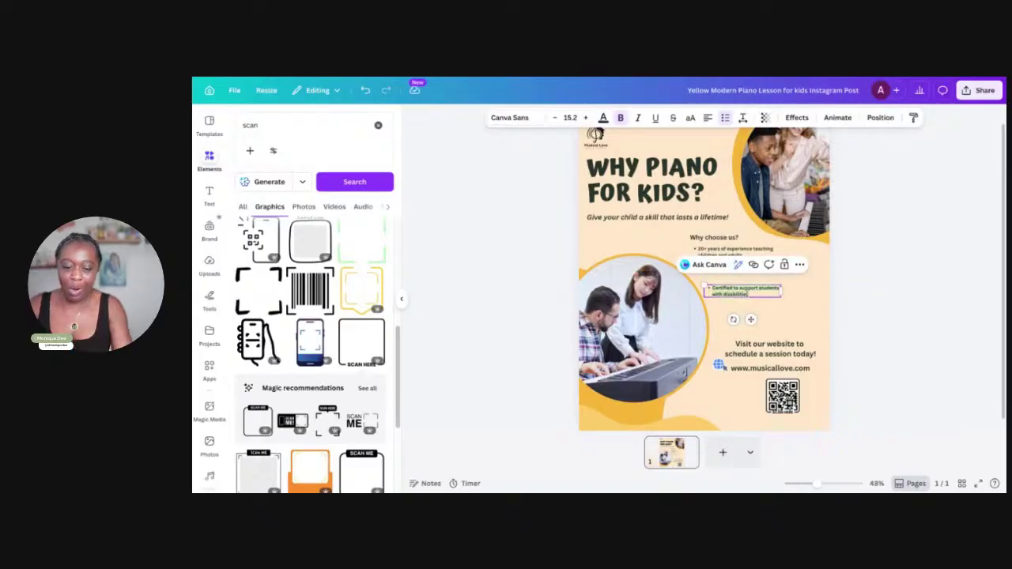
{"action": "type", "text": "Online"}
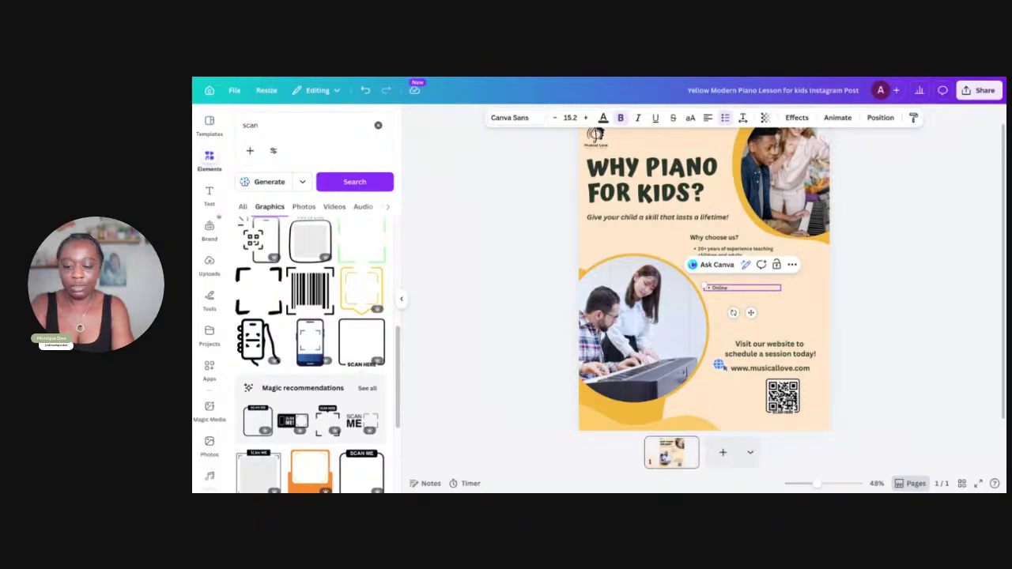
{"action": "key", "text": "BackSpace"}
{"action": "key", "text": "BackSpace"}
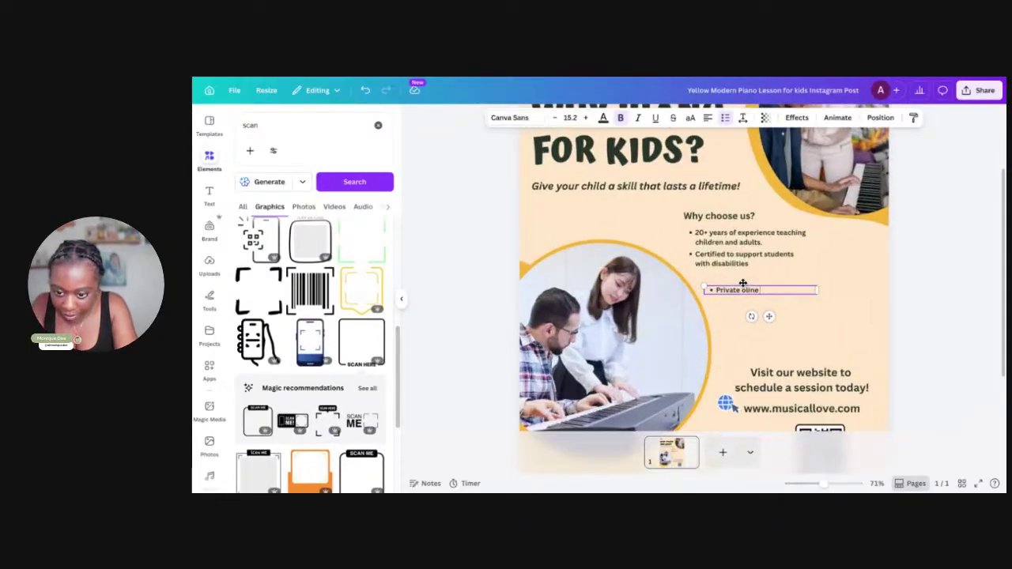
{"action": "scroll", "coordinate": [747, 269], "scroll_direction": "up", "scroll_amount": 5}
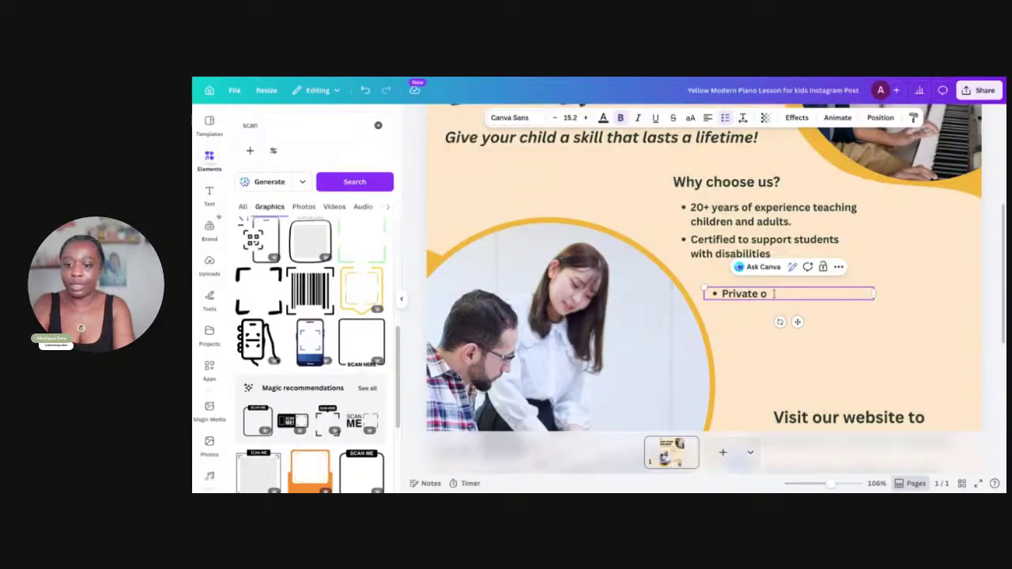
{"action": "type", "text": "n"}
{"action": "key", "text": "BackSpace"}
{"action": "type", "text": "li"}
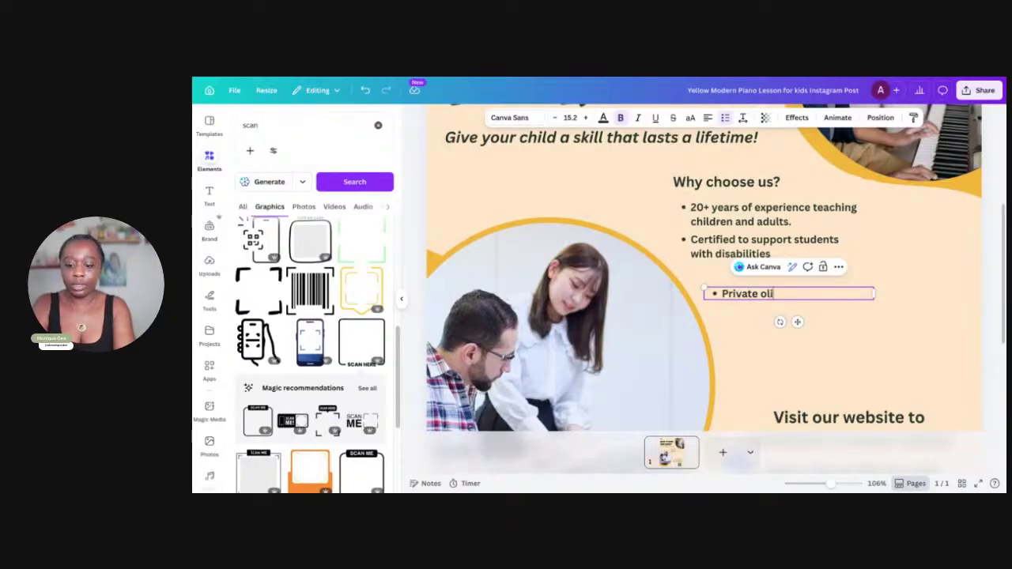
{"action": "type", "text": "ne piano les"}
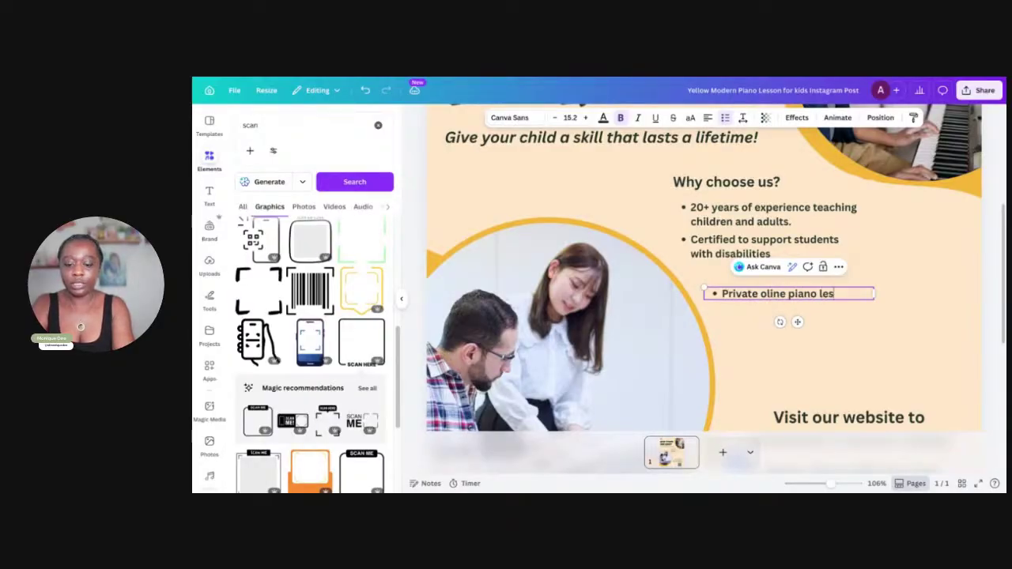
{"action": "type", "text": "sons a"}
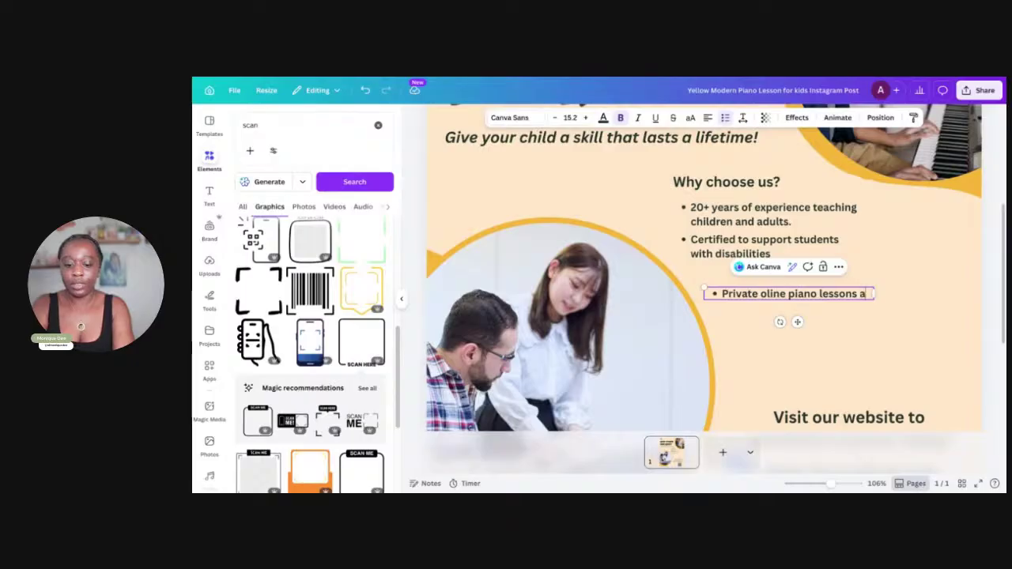
{"action": "type", "text": "vailable"}
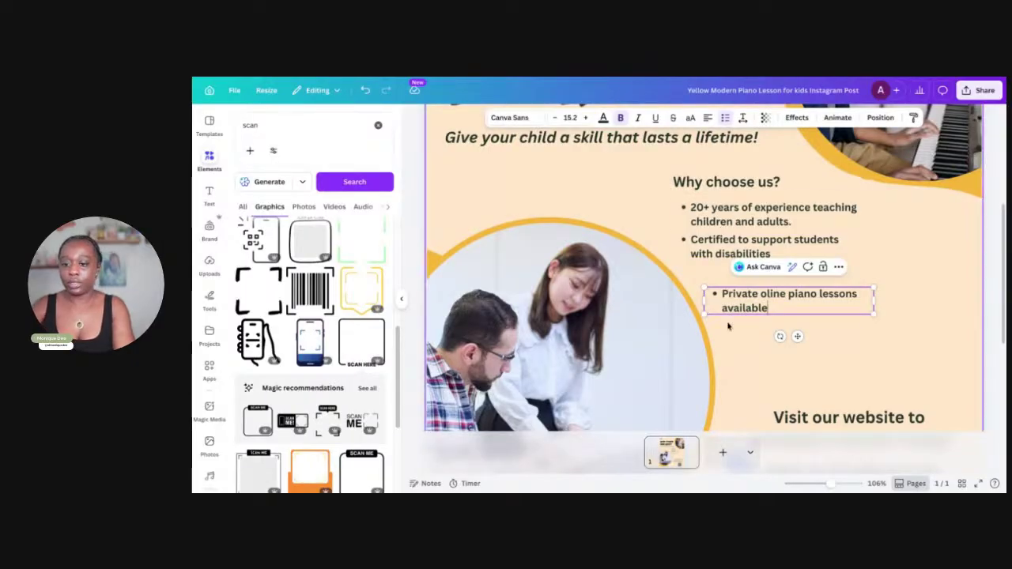
{"action": "left_click_drag", "start_coordinate": [671, 174], "coordinate": [771, 310]}
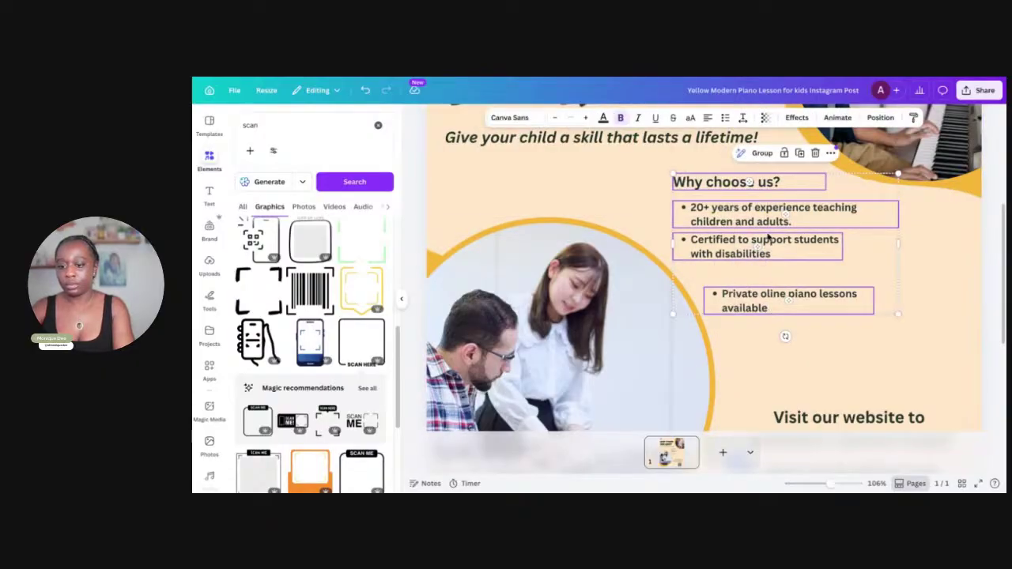
{"action": "left_click_drag", "start_coordinate": [899, 174], "coordinate": [828, 219]}
{"action": "left_click", "coordinate": [884, 301]}
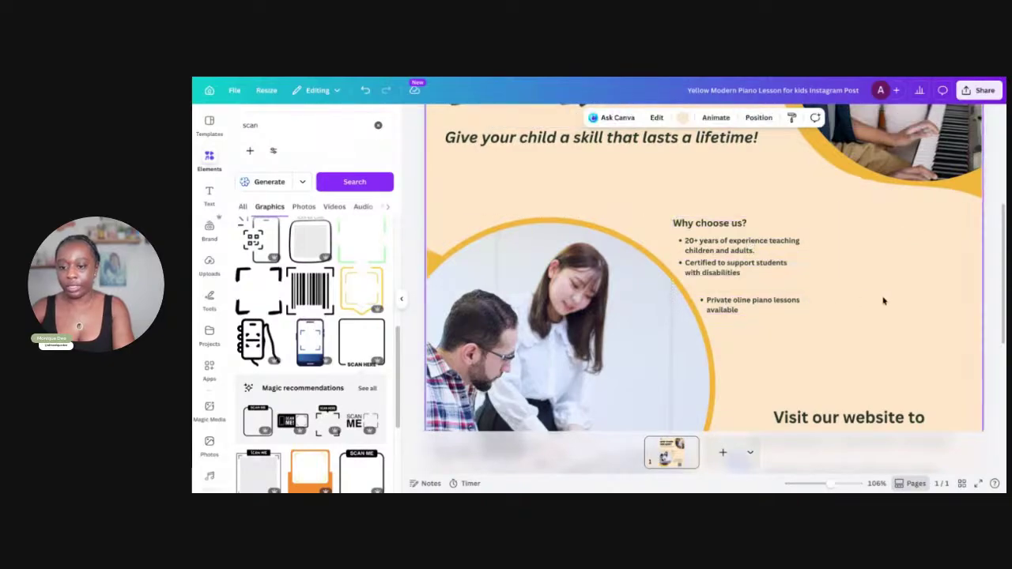
{"action": "left_click_drag", "start_coordinate": [745, 304], "coordinate": [729, 290]}
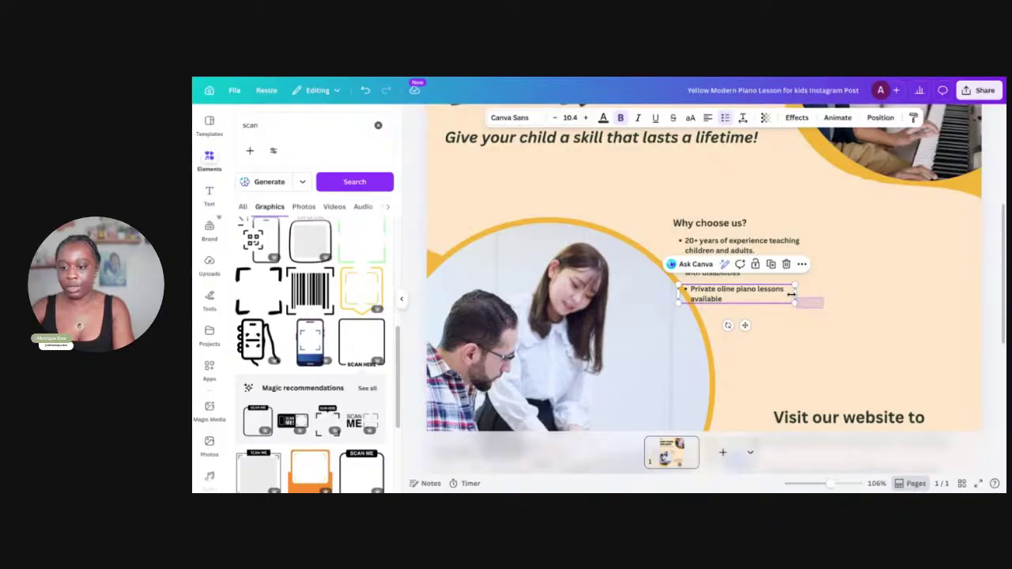
{"action": "left_click_drag", "start_coordinate": [791, 295], "coordinate": [671, 218]}
{"action": "left_click_drag", "start_coordinate": [716, 243], "coordinate": [771, 256]}
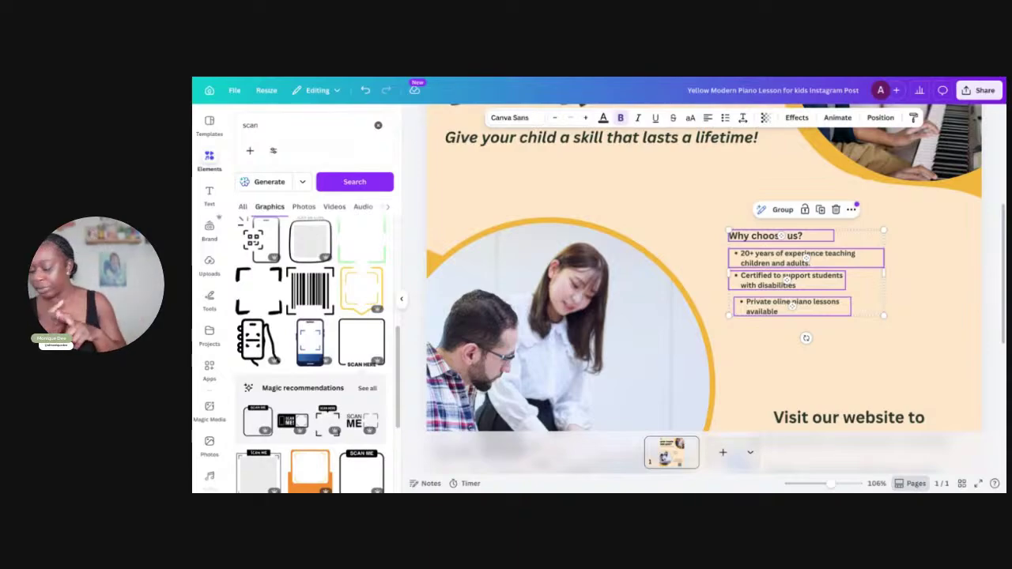
{"action": "scroll", "coordinate": [682, 352], "scroll_direction": "up", "scroll_amount": 3}
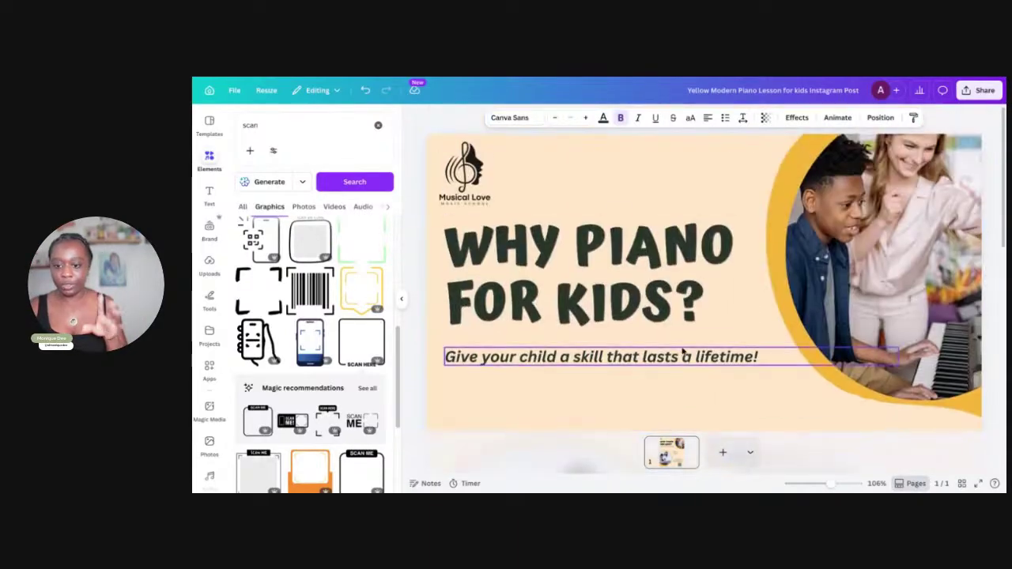
{"action": "scroll", "coordinate": [682, 352], "scroll_direction": "down", "scroll_amount": 5}
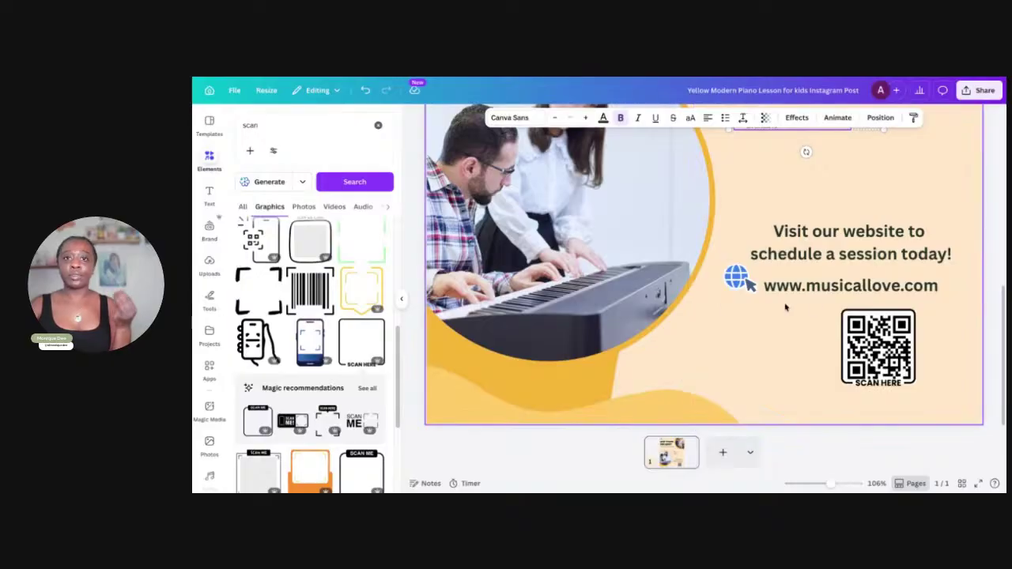
{"action": "left_click", "coordinate": [797, 357]}
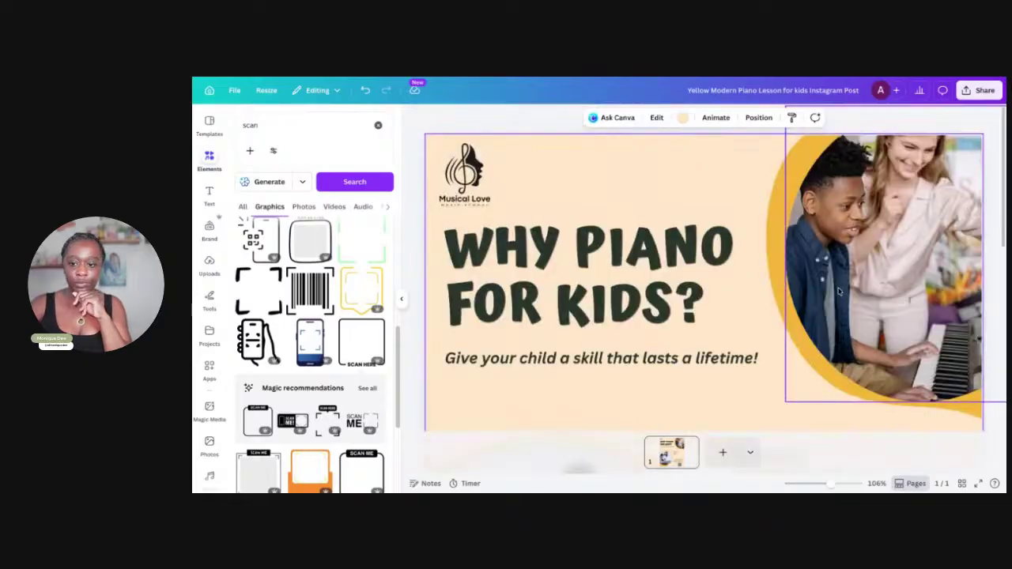
{"action": "key", "text": "ctrl+alt+0"}
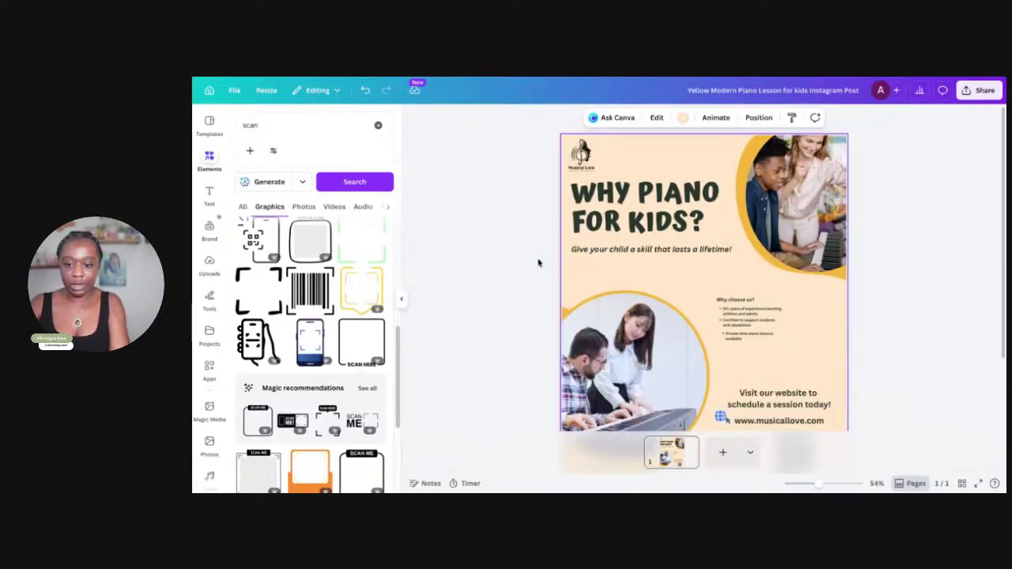
{"action": "scroll", "coordinate": [537, 258], "scroll_direction": "down", "scroll_amount": 3}
{"action": "scroll", "coordinate": [537, 249], "scroll_direction": "up", "scroll_amount": 4}
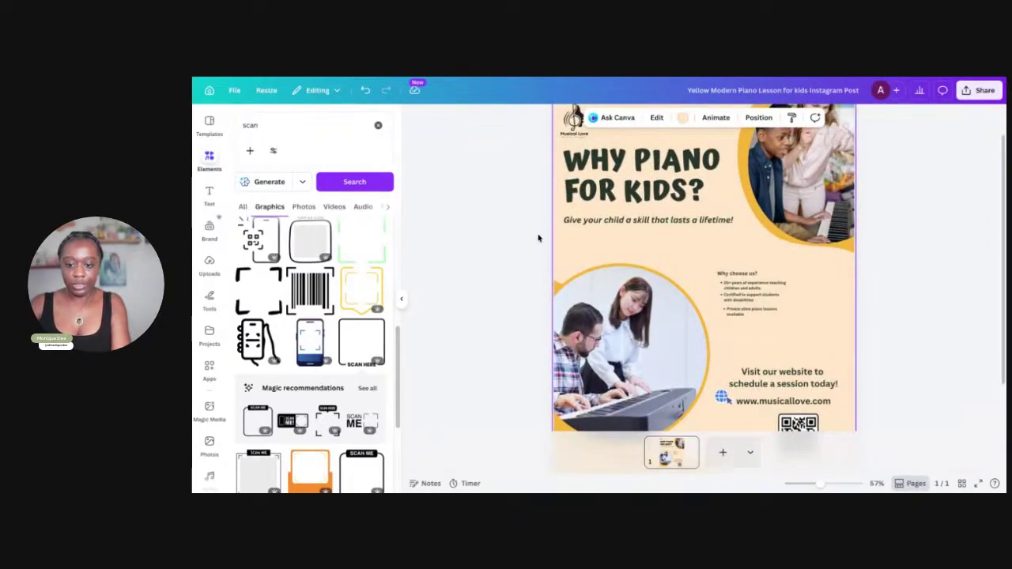
{"action": "scroll", "coordinate": [537, 237], "scroll_direction": "down", "scroll_amount": 2}
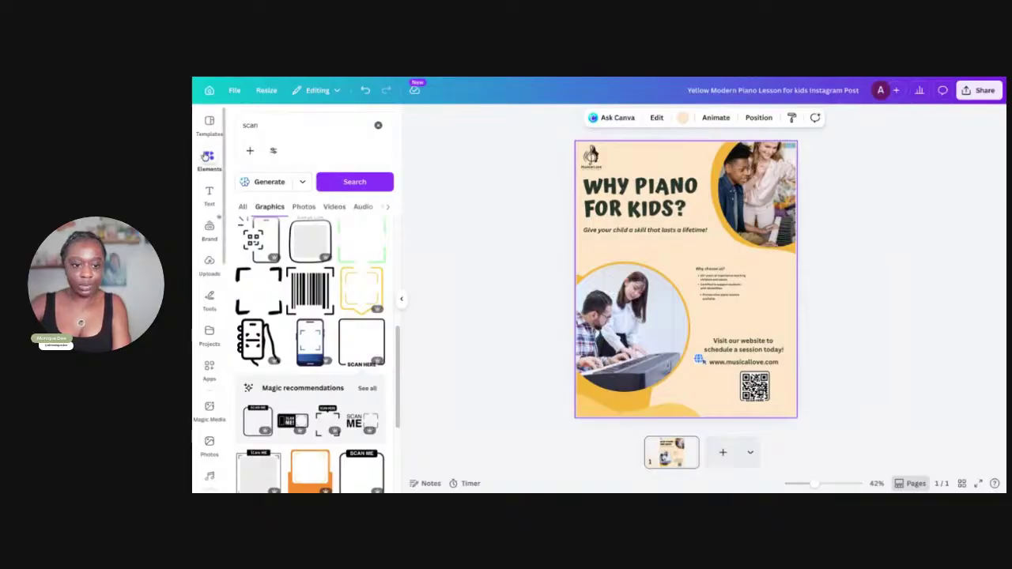
Search graphics for 'instagram', place a small colored Instagram logo at lower left, then add the Facebook logo
{"action": "left_click", "coordinate": [206, 156]}
{"action": "left_click", "coordinate": [283, 136]}
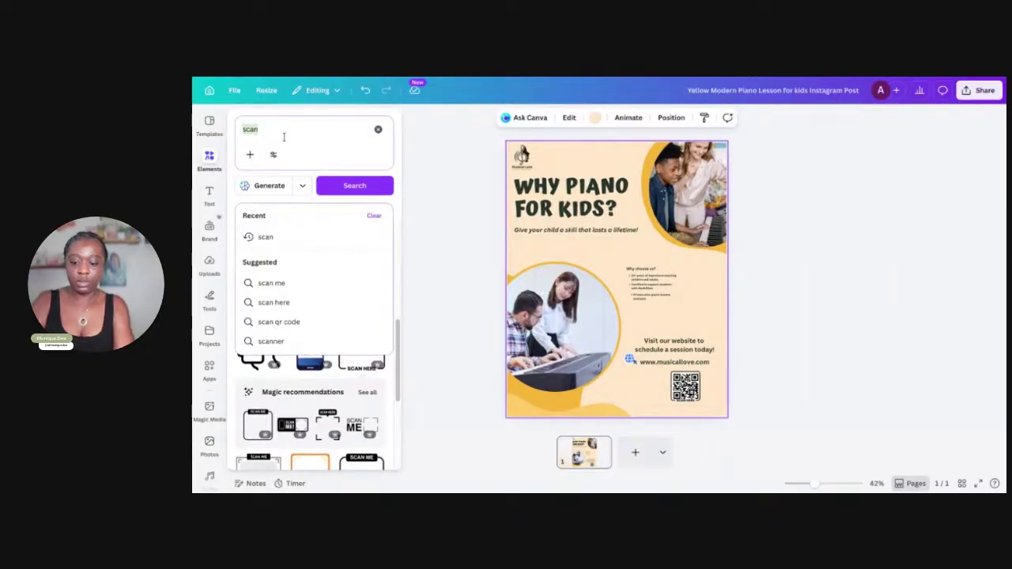
{"action": "type", "text": "ids In"}
{"action": "type", "text": "stagr"}
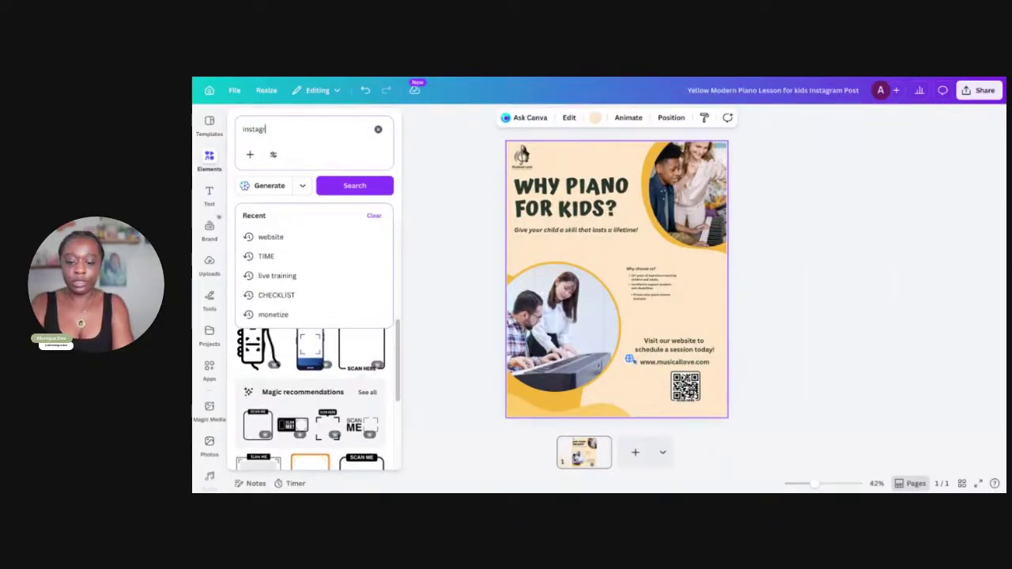
{"action": "type", "text": "am"}
{"action": "key", "text": "Return"}
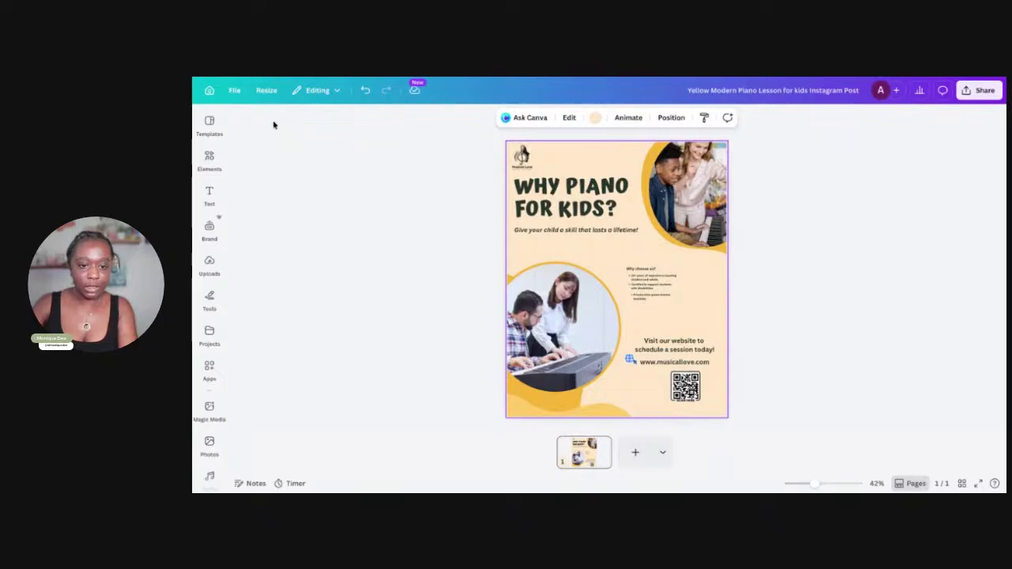
{"action": "left_click", "coordinate": [209, 159]}
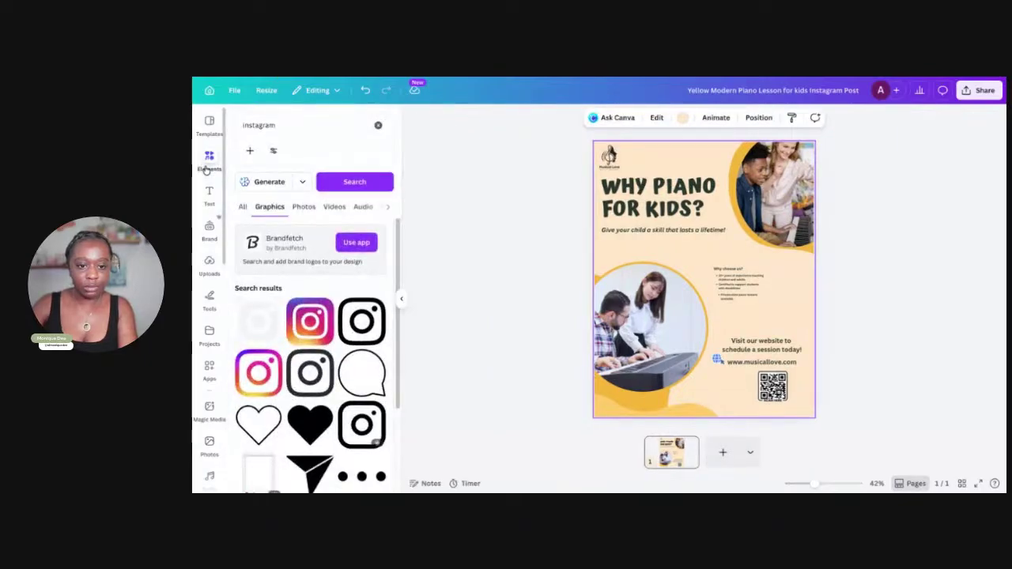
{"action": "left_click", "coordinate": [314, 320]}
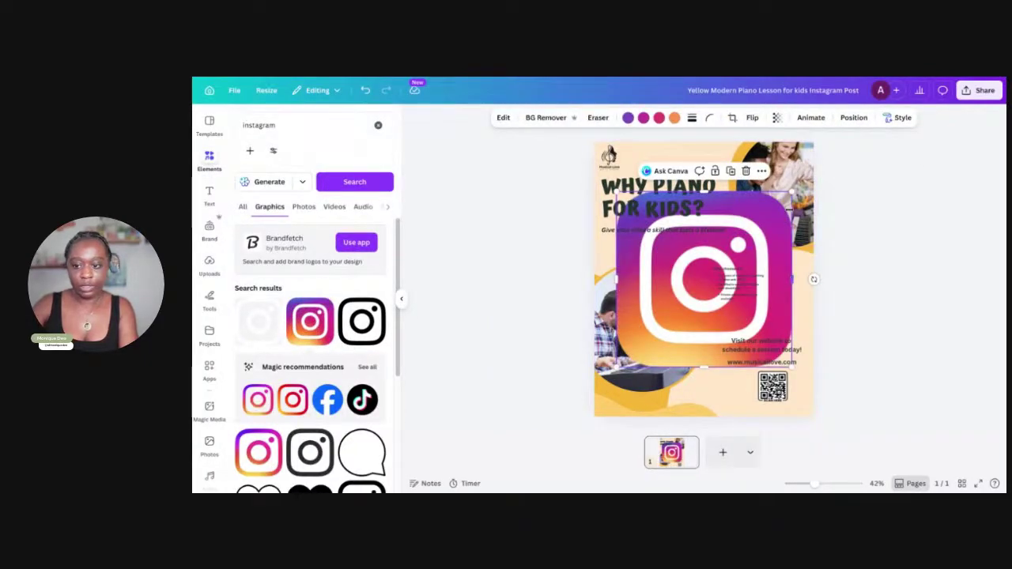
{"action": "left_click_drag", "start_coordinate": [792, 194], "coordinate": [609, 403]}
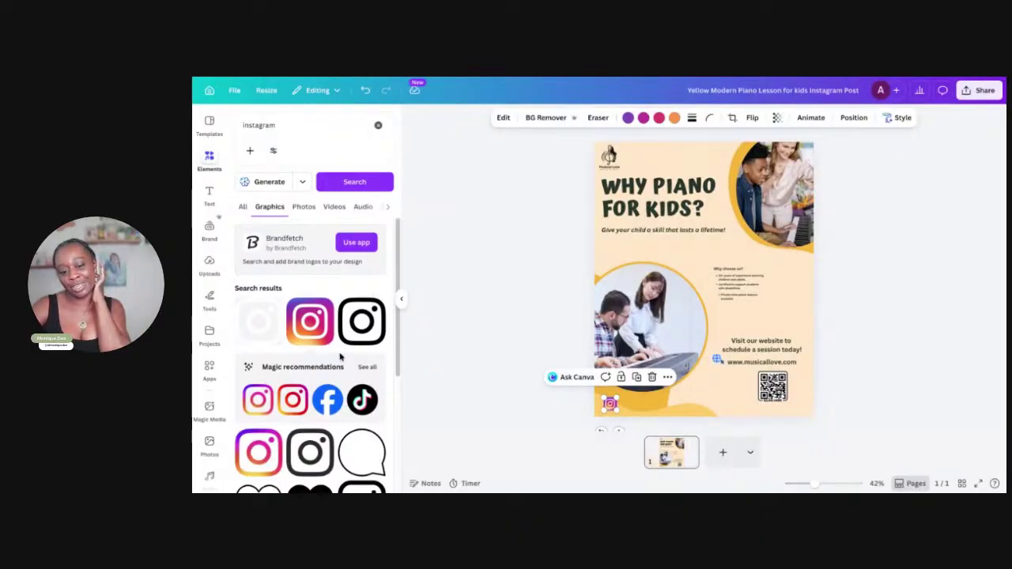
{"action": "left_click", "coordinate": [327, 401]}
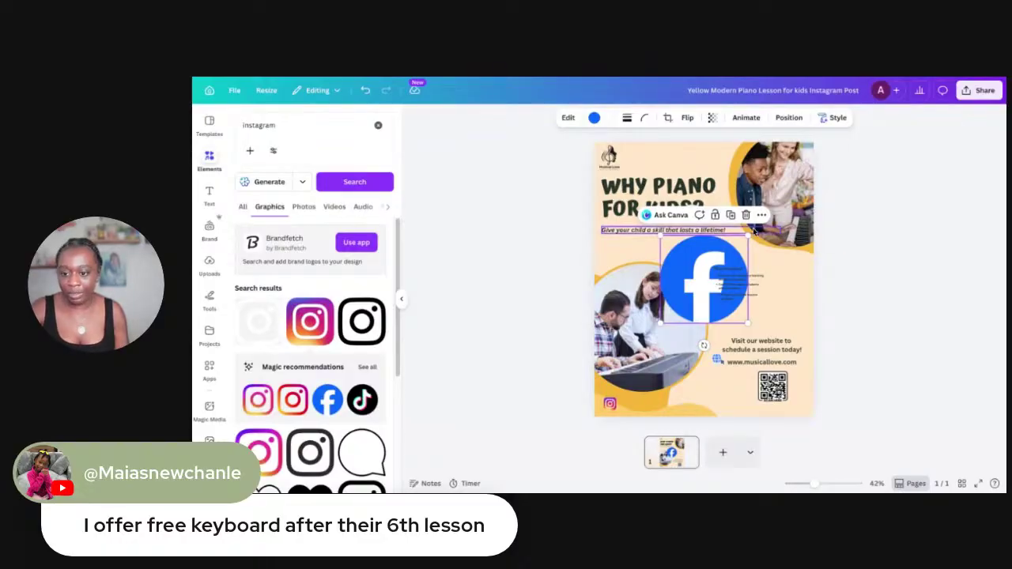
Shrink the Facebook logo, then add a small TikTok logo beside it
{"action": "left_click_drag", "start_coordinate": [748, 234], "coordinate": [628, 405]}
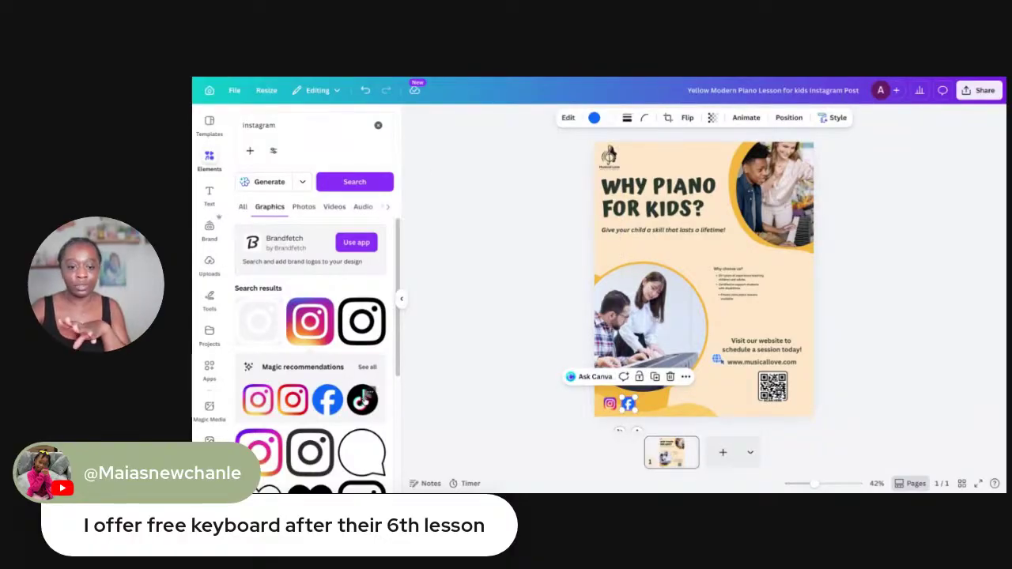
{"action": "left_click", "coordinate": [364, 400]}
{"action": "left_click_drag", "start_coordinate": [746, 236], "coordinate": [643, 403]}
{"action": "left_click_drag", "start_coordinate": [651, 441], "coordinate": [648, 402]}
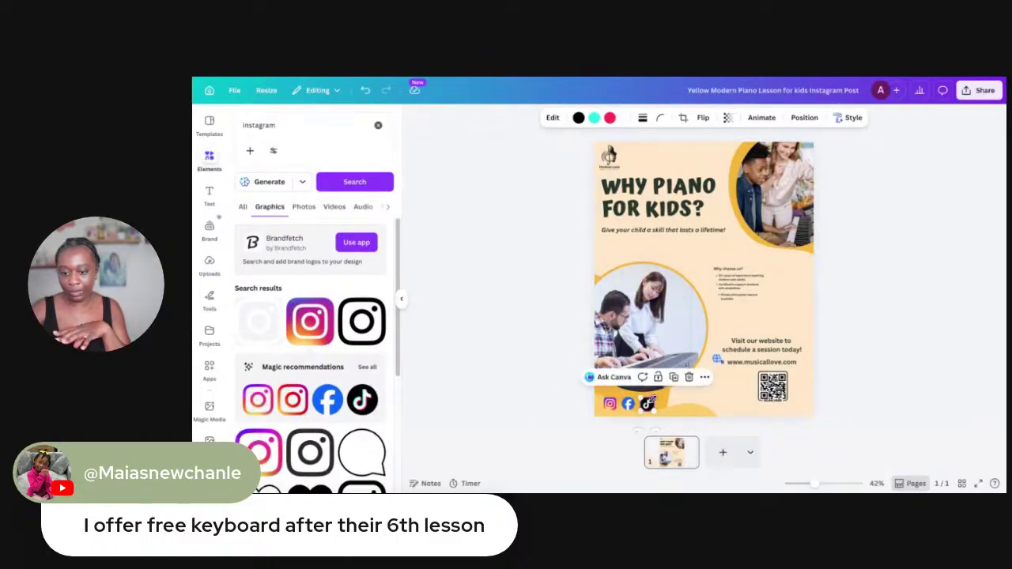
{"action": "scroll", "coordinate": [647, 404], "scroll_direction": "up", "scroll_amount": 5, "text": "ctrl"}
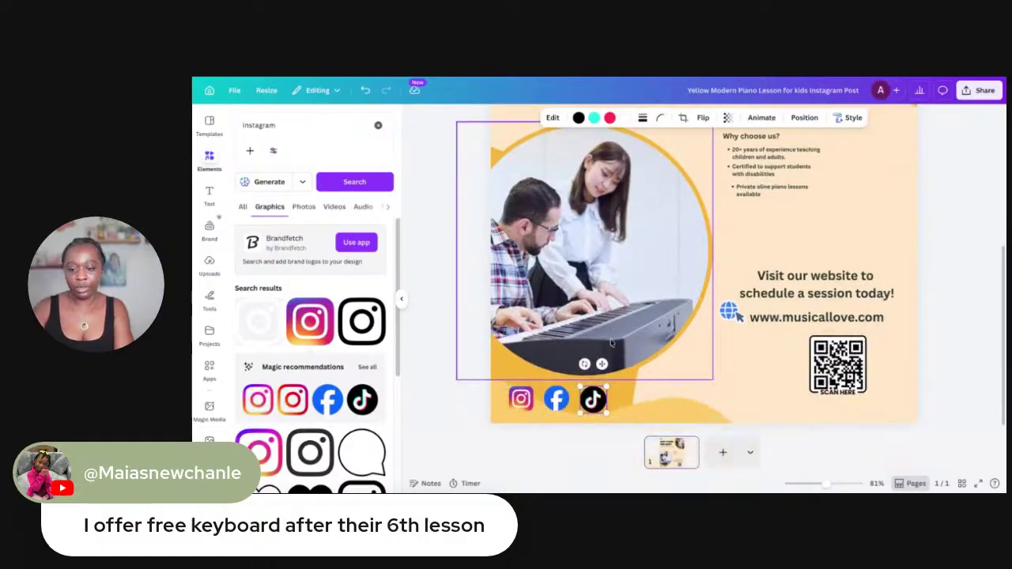
{"action": "scroll", "coordinate": [610, 343], "scroll_direction": "up", "scroll_amount": 3, "text": "ctrl"}
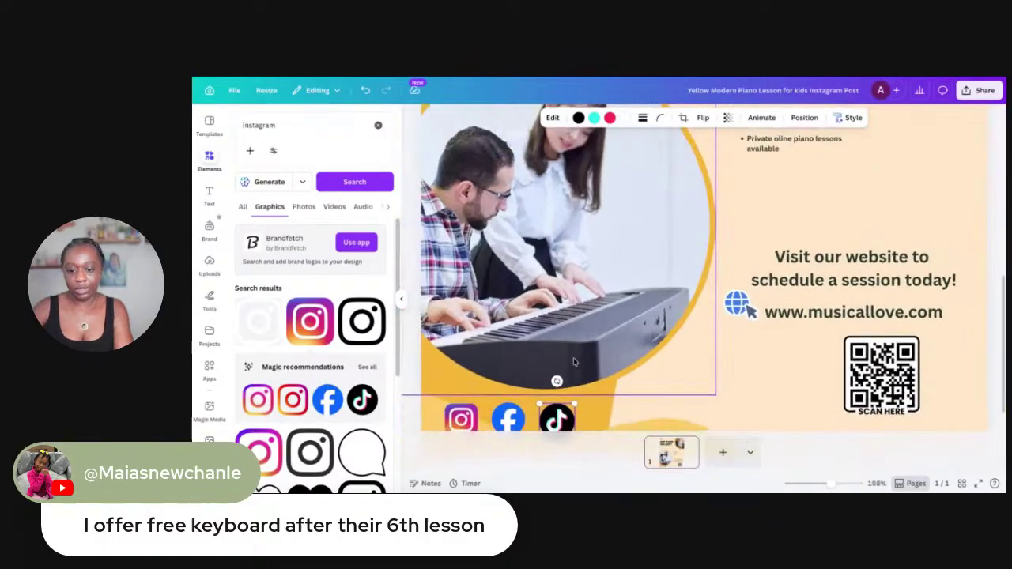
Make the Instagram and TikTok icons smaller to match the Facebook icon
{"action": "left_click", "coordinate": [461, 390]}
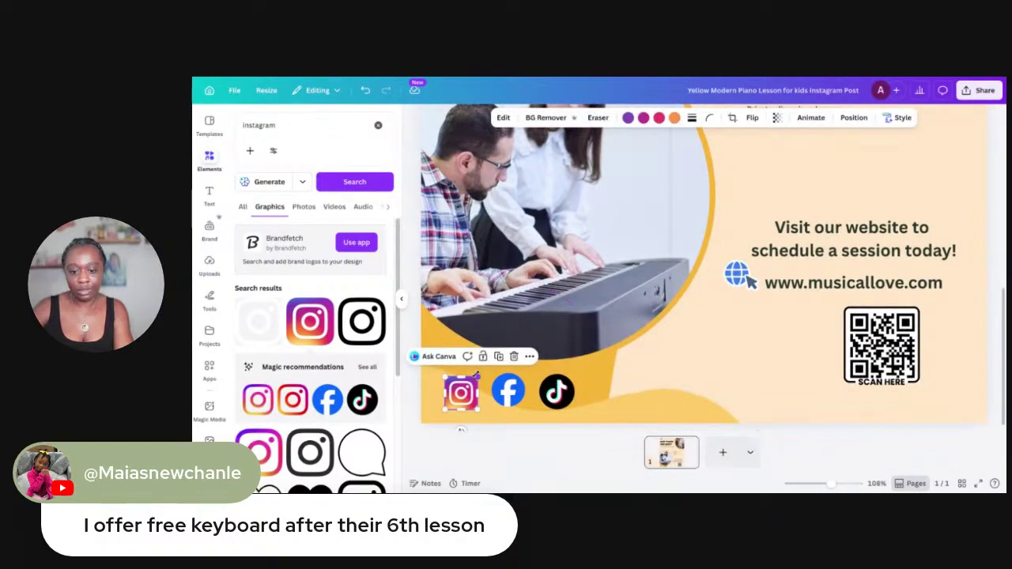
{"action": "mouse_move", "coordinate": [478, 374]}
{"action": "left_mouse_down"}
{"action": "mouse_move", "coordinate": [465, 389]}
{"action": "mouse_move", "coordinate": [518, 382]}
{"action": "mouse_move", "coordinate": [477, 399]}
{"action": "left_mouse_up"}
{"action": "left_click", "coordinate": [520, 382]}
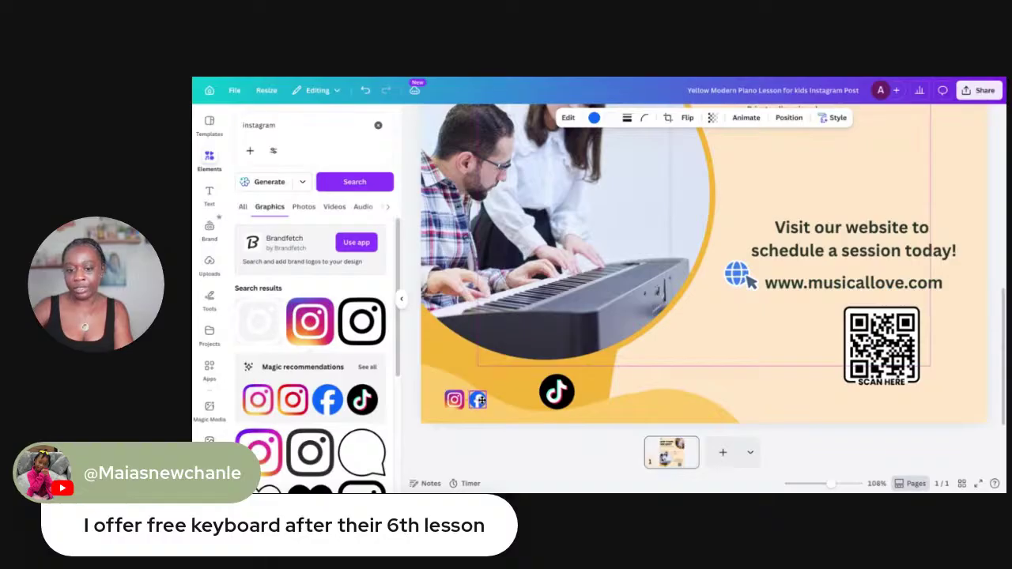
{"action": "left_click", "coordinate": [558, 391]}
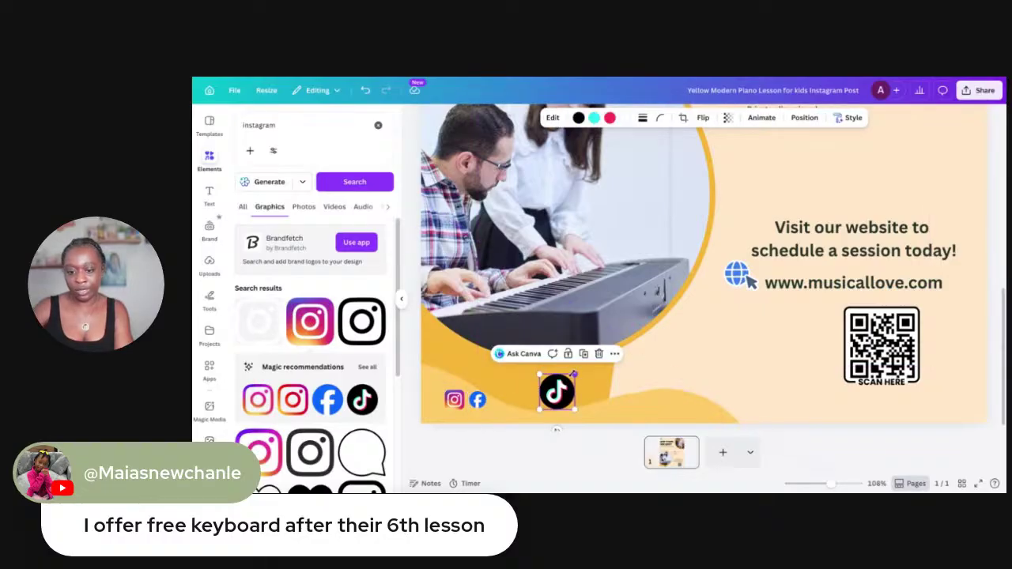
{"action": "left_click_drag", "start_coordinate": [575, 375], "coordinate": [511, 392]}
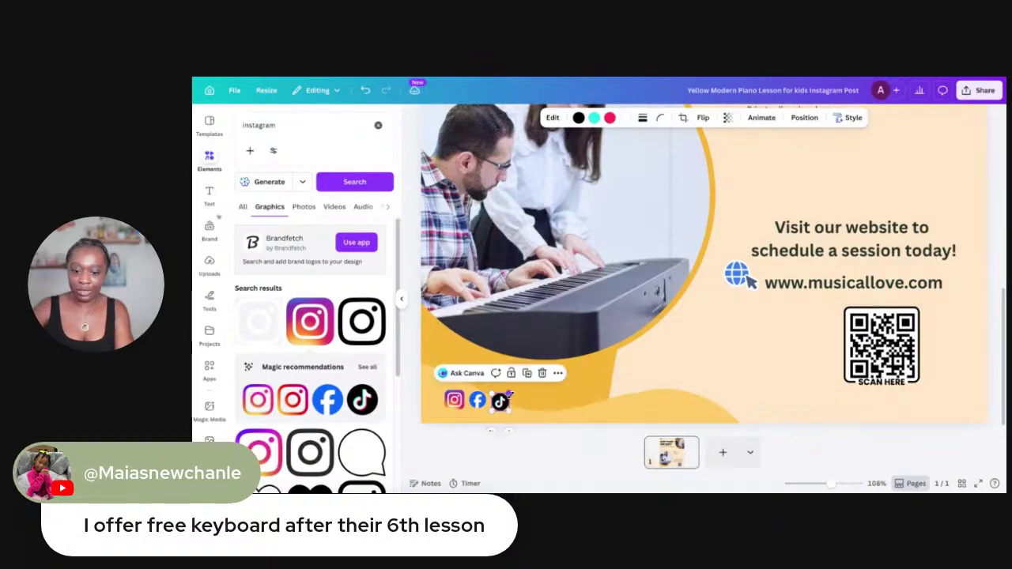
{"action": "left_click", "coordinate": [525, 401]}
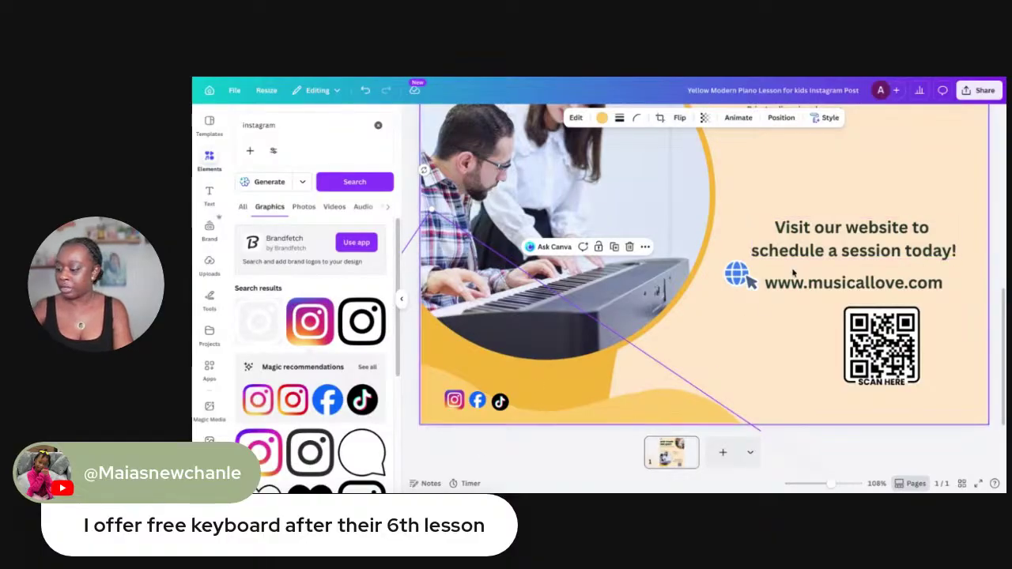
Fine-tune the three social icons so they are equally sized in a bottom-left row
{"action": "scroll", "coordinate": [605, 331], "scroll_direction": "down", "scroll_amount": 5}
{"action": "scroll", "coordinate": [538, 348], "scroll_direction": "up", "scroll_amount": 5}
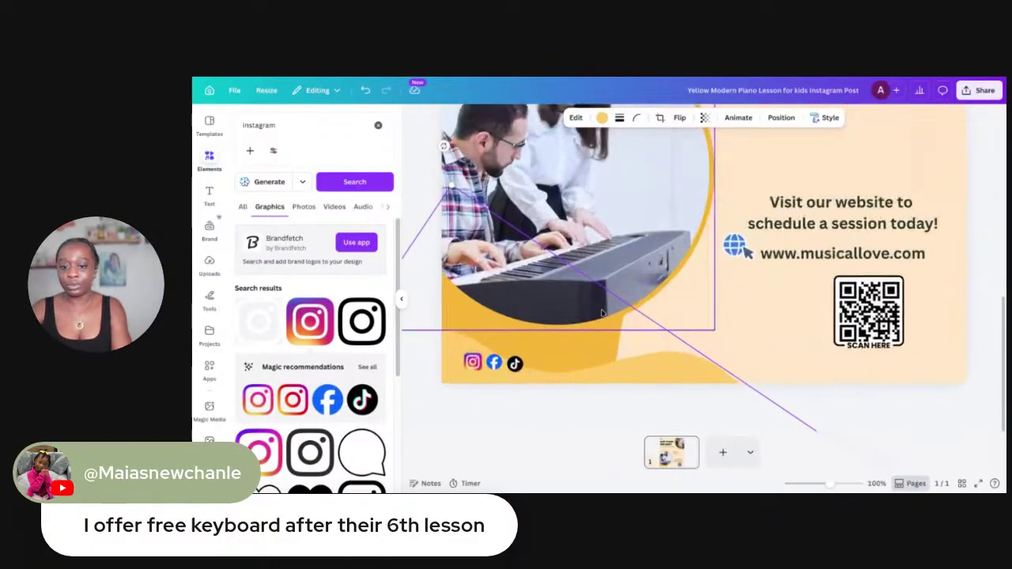
{"action": "left_click", "coordinate": [476, 371]}
{"action": "scroll", "coordinate": [478, 378], "scroll_direction": "up", "scroll_amount": 1}
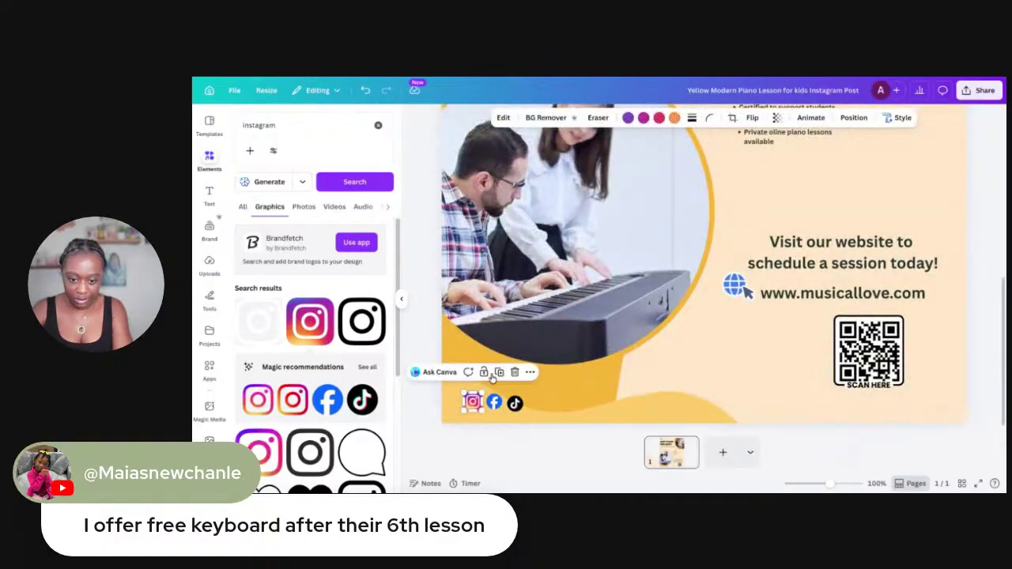
{"action": "left_click_drag", "start_coordinate": [479, 394], "coordinate": [499, 399]}
{"action": "left_click", "coordinate": [493, 404]}
{"action": "left_click", "coordinate": [515, 403]}
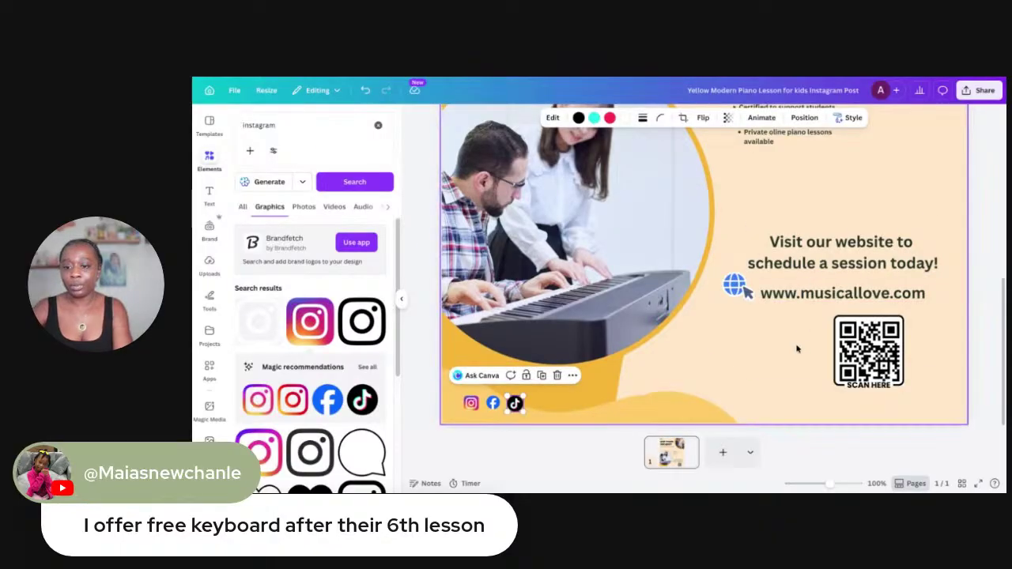
{"action": "scroll", "coordinate": [797, 349], "scroll_direction": "down", "scroll_amount": 5}
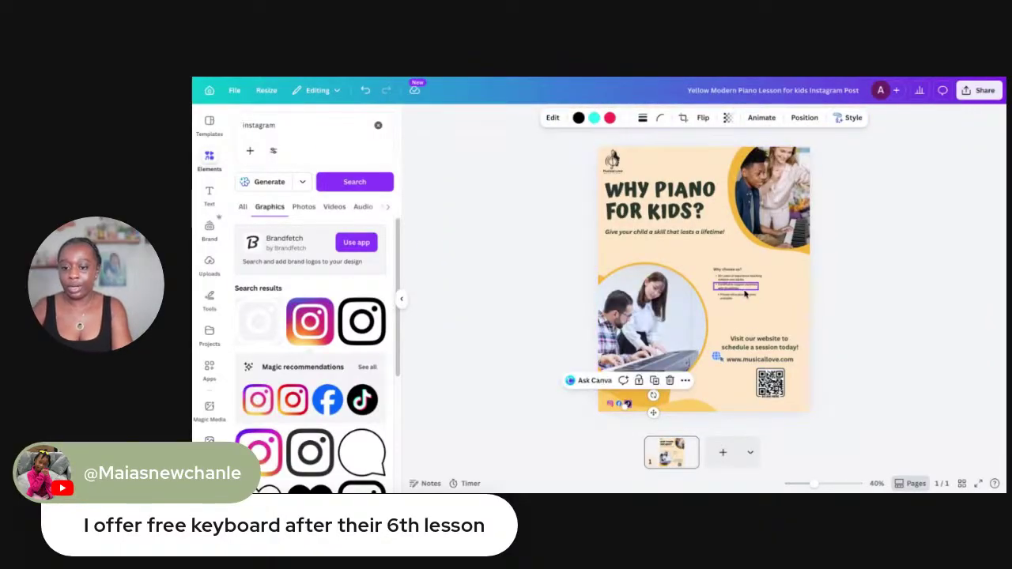
{"action": "scroll", "coordinate": [745, 295], "scroll_direction": "up", "scroll_amount": 4}
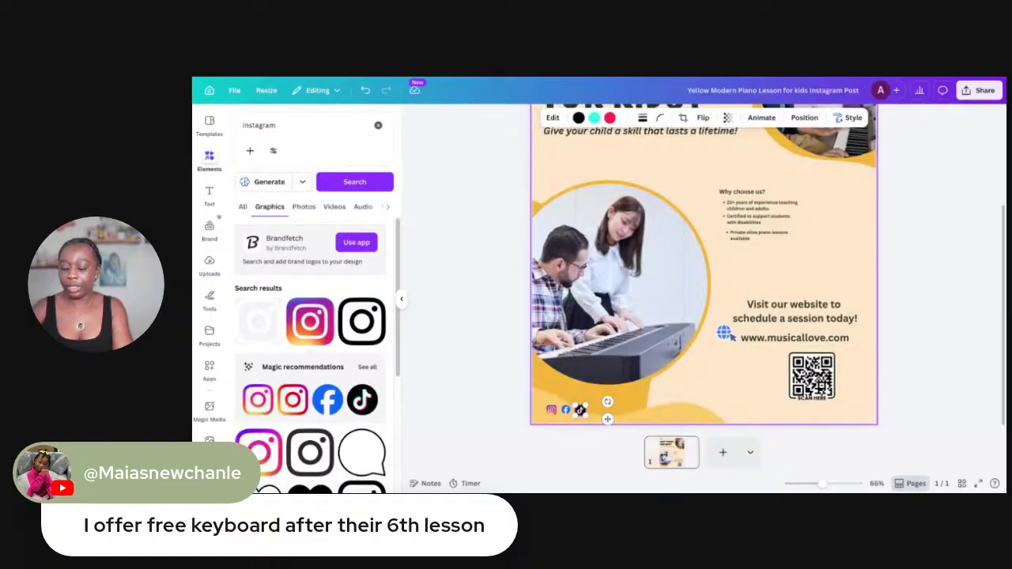
{"action": "left_click", "coordinate": [207, 198]}
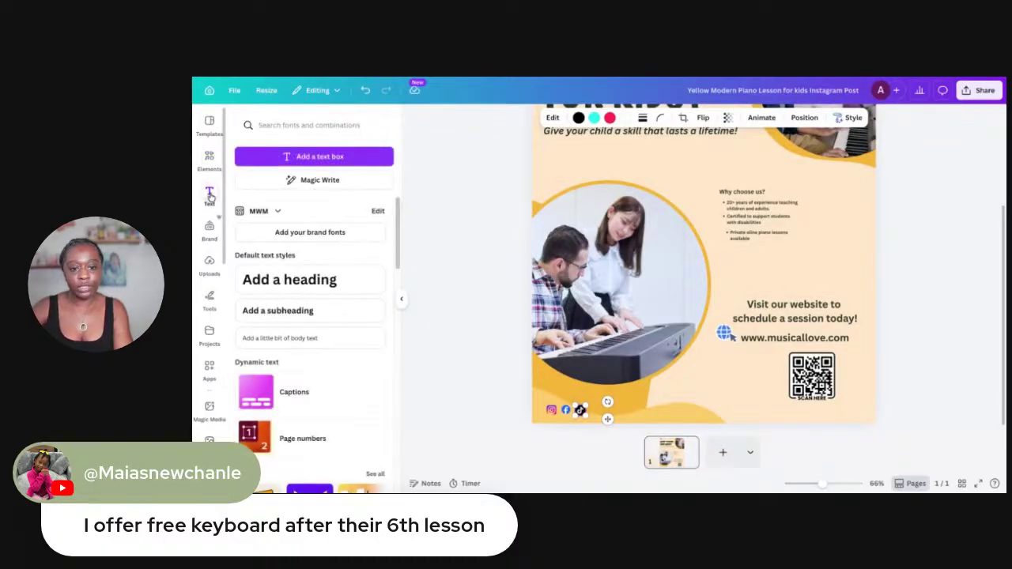
{"action": "left_click", "coordinate": [795, 285]}
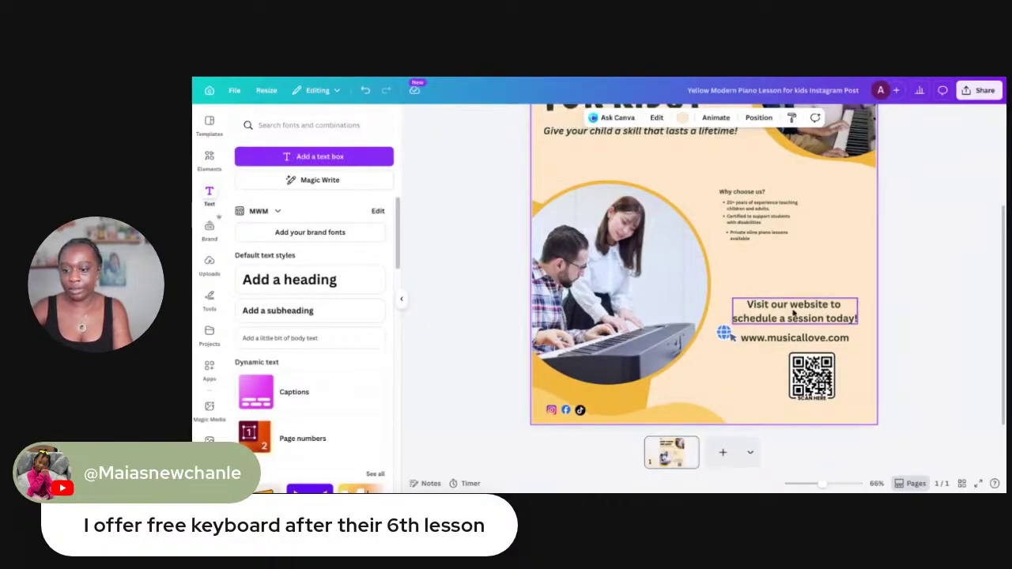
{"action": "left_click", "coordinate": [796, 314]}
{"action": "left_click", "coordinate": [791, 339]}
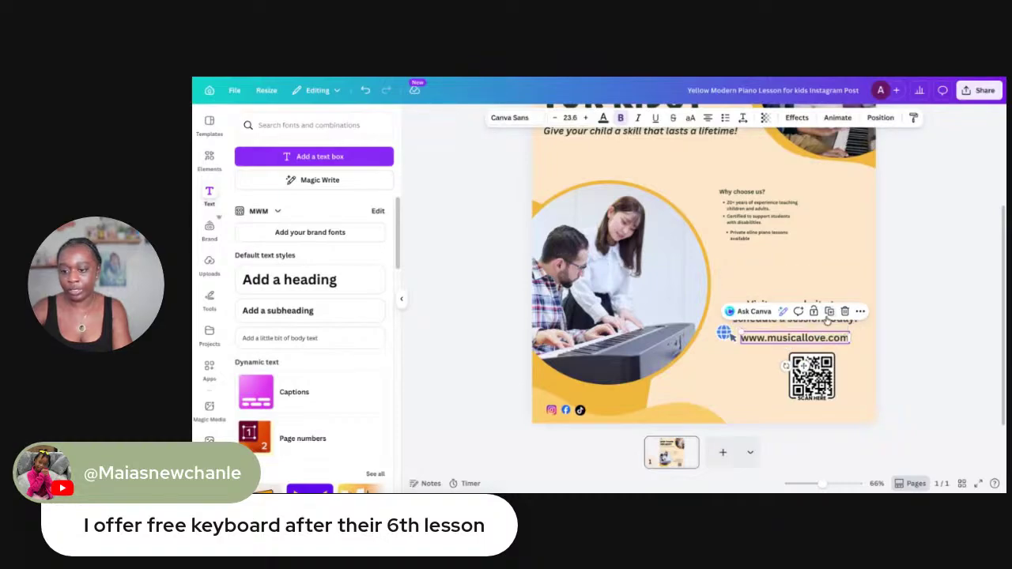
{"action": "left_click", "coordinate": [829, 312]}
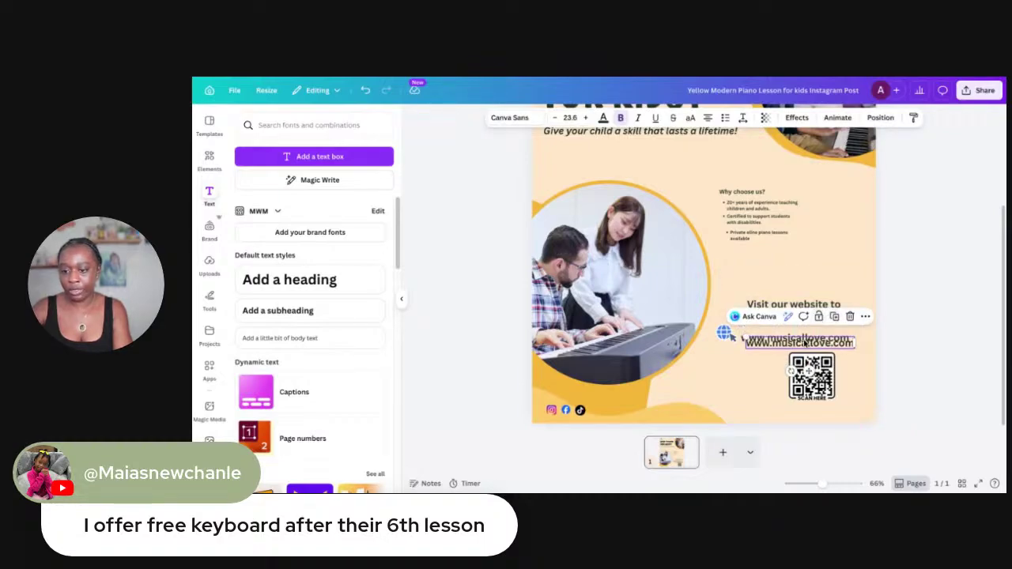
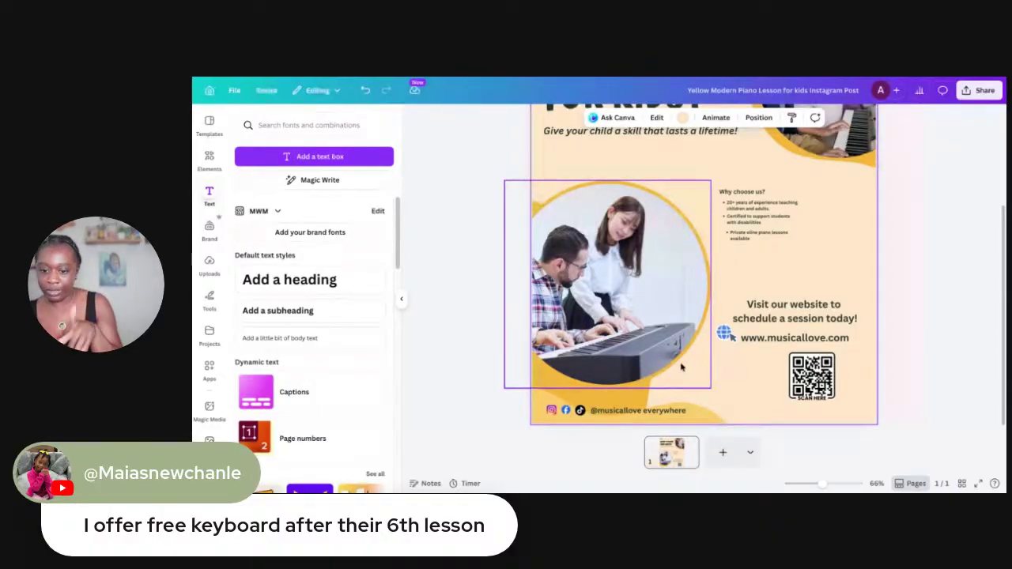
Check the QR code and the website address text, then deselect back to the page
{"action": "left_click", "coordinate": [812, 376]}
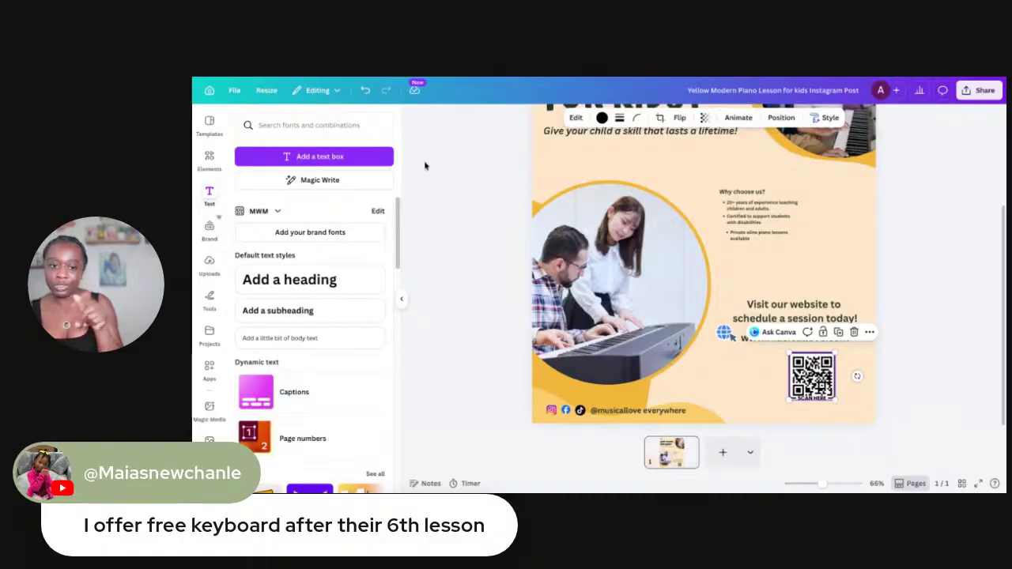
{"action": "left_click", "coordinate": [774, 343]}
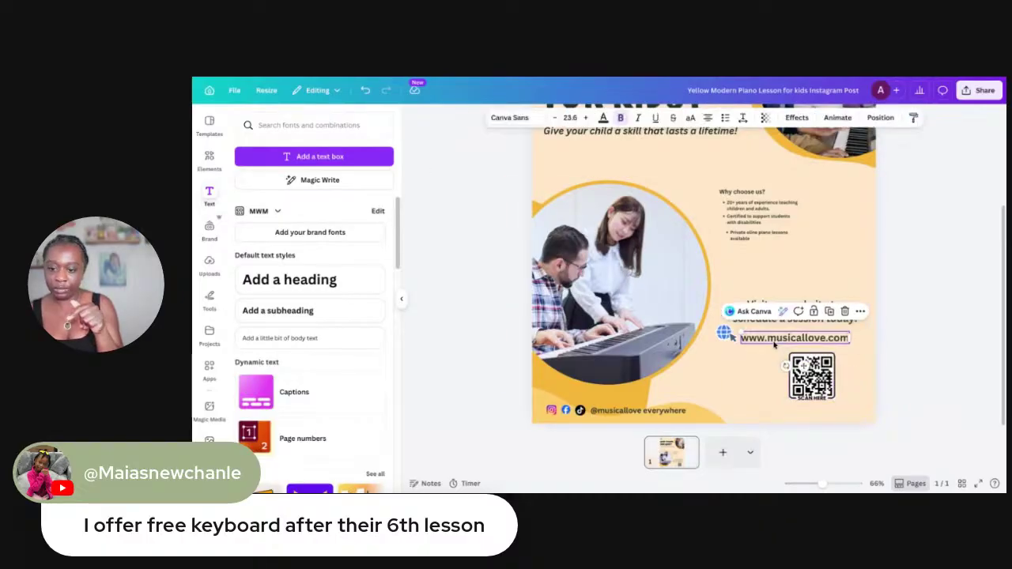
{"action": "left_click", "coordinate": [737, 368]}
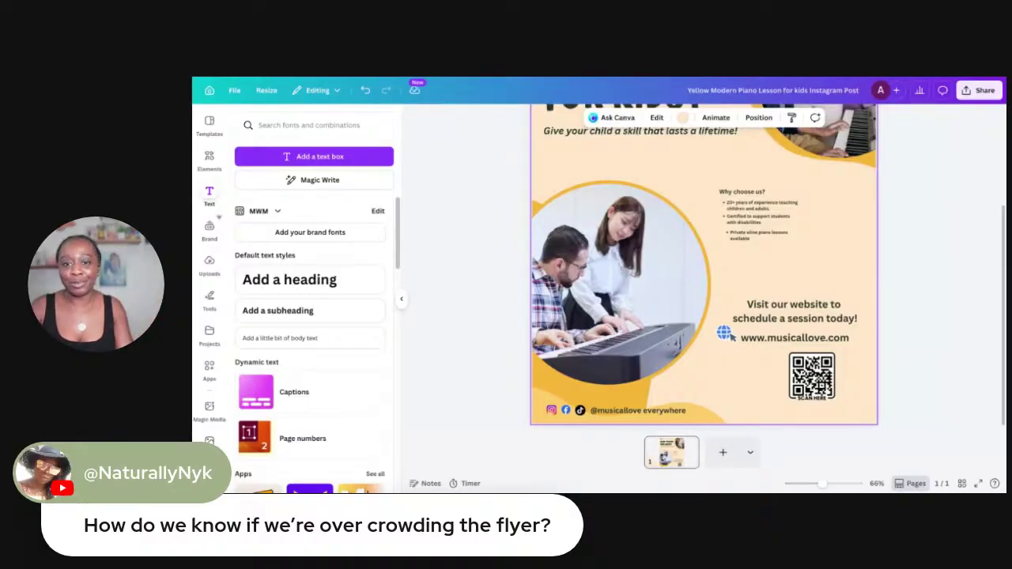
{"action": "right_click", "coordinate": [745, 151]}
{"action": "left_click", "coordinate": [697, 219]}
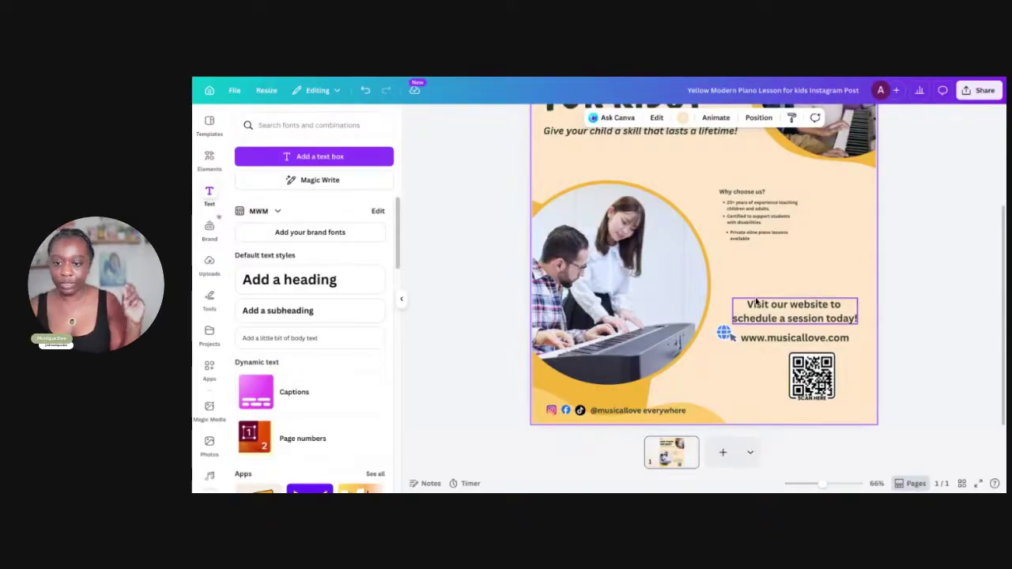
Correct 'oline' to 'online' in the last bullet and align it with the other bullets
{"action": "scroll", "coordinate": [748, 299], "scroll_direction": "up", "scroll_amount": 1}
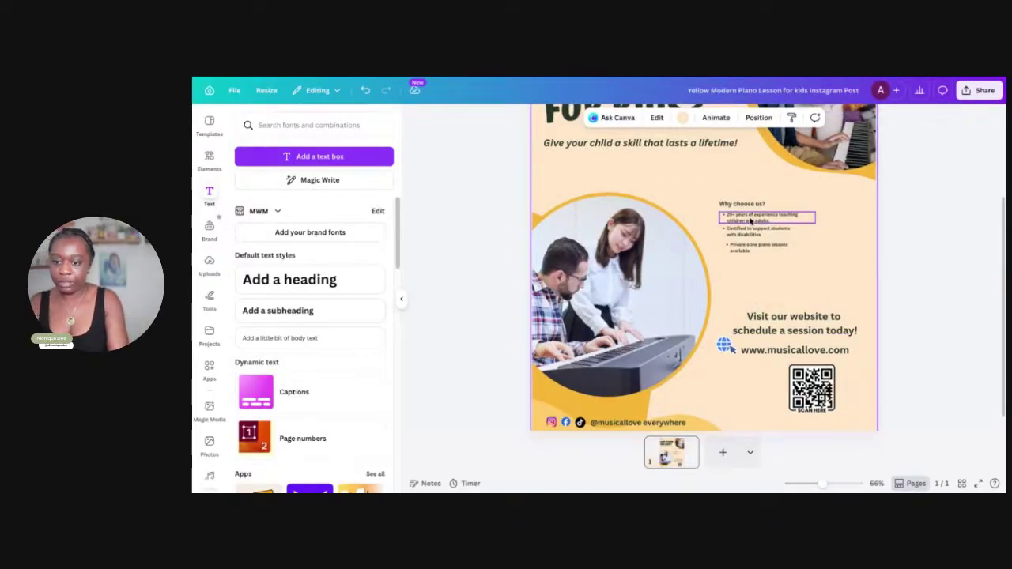
{"action": "scroll", "coordinate": [752, 222], "scroll_direction": "up", "scroll_amount": 3, "text": "ctrl"}
{"action": "scroll", "coordinate": [751, 222], "scroll_direction": "up", "scroll_amount": 2}
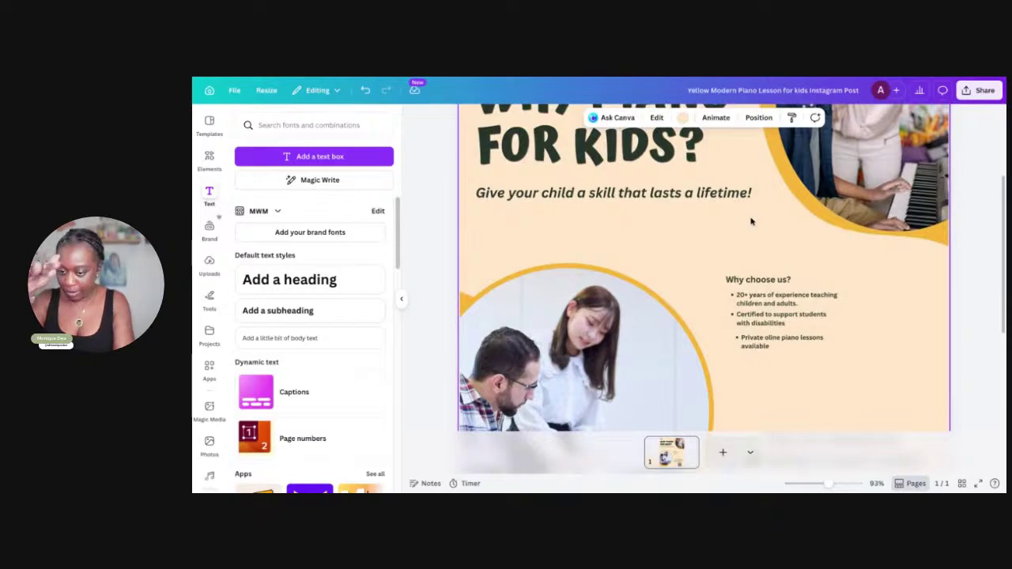
{"action": "scroll", "coordinate": [751, 221], "scroll_direction": "up", "scroll_amount": 1}
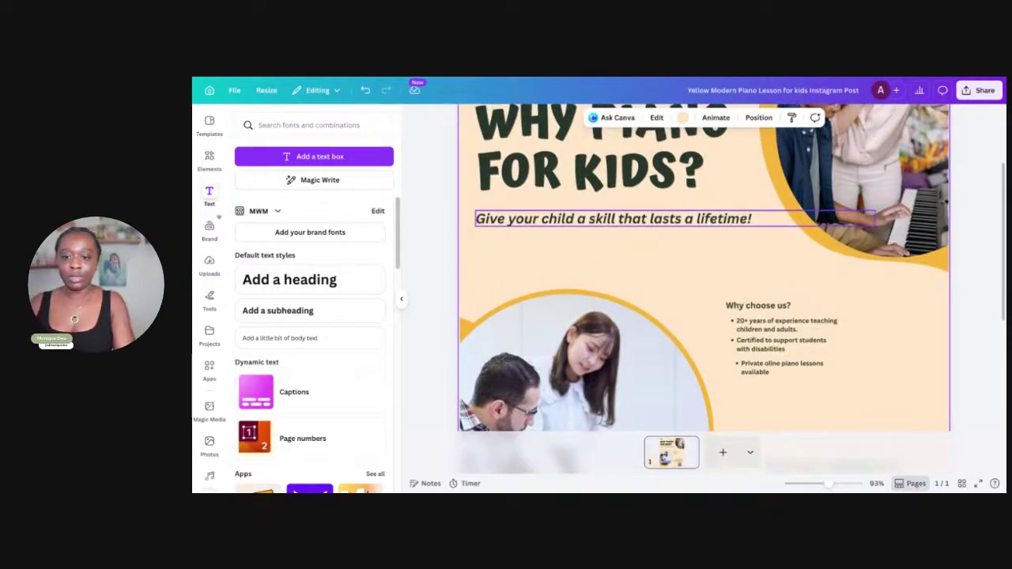
{"action": "scroll", "coordinate": [766, 291], "scroll_direction": "down", "scroll_amount": 2}
{"action": "scroll", "coordinate": [766, 292], "scroll_direction": "up", "scroll_amount": 5, "text": "ctrl"}
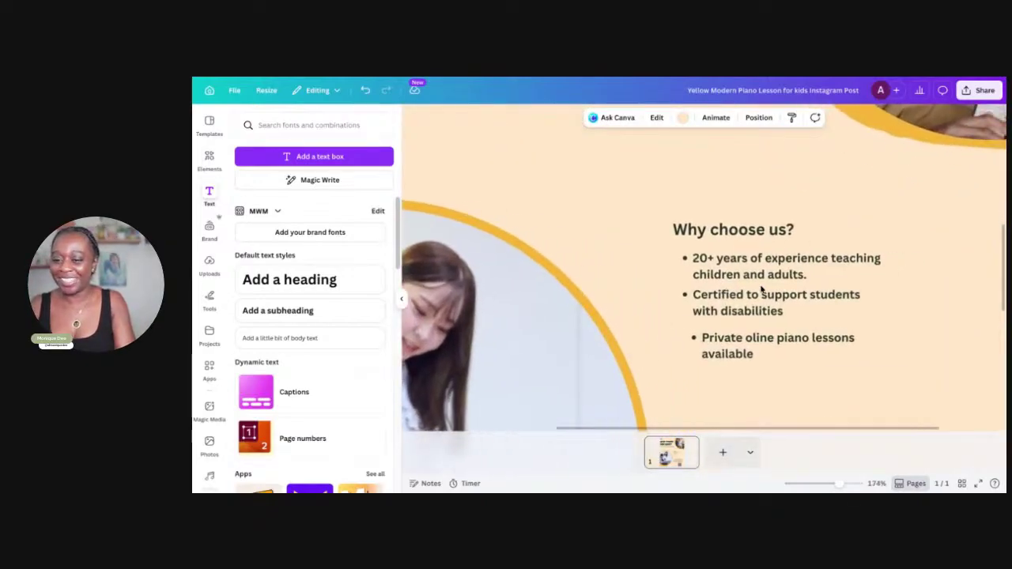
{"action": "left_click", "coordinate": [742, 338]}
{"action": "left_click", "coordinate": [741, 338]}
{"action": "type", "text": "n"}
{"action": "left_click", "coordinate": [745, 407]}
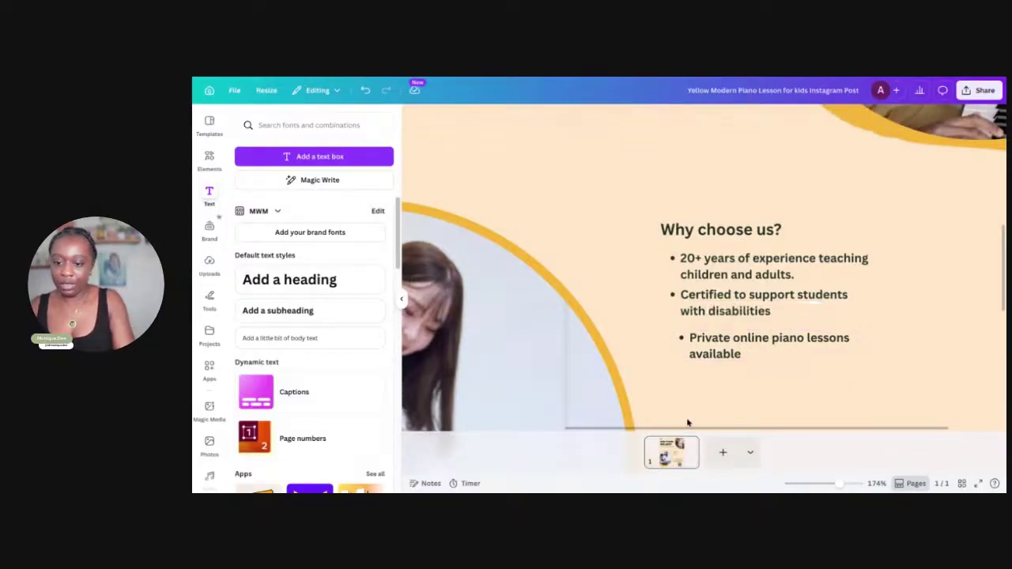
{"action": "left_click_drag", "start_coordinate": [721, 340], "coordinate": [713, 333]}
Scale down the four Why choose us text boxes together and move the block up and left
{"action": "left_click_drag", "start_coordinate": [656, 219], "coordinate": [839, 368]}
{"action": "left_click_drag", "start_coordinate": [915, 221], "coordinate": [854, 267]}
{"action": "left_click_drag", "start_coordinate": [744, 327], "coordinate": [696, 215]}
{"action": "key", "text": "ctrl+alt+0"}
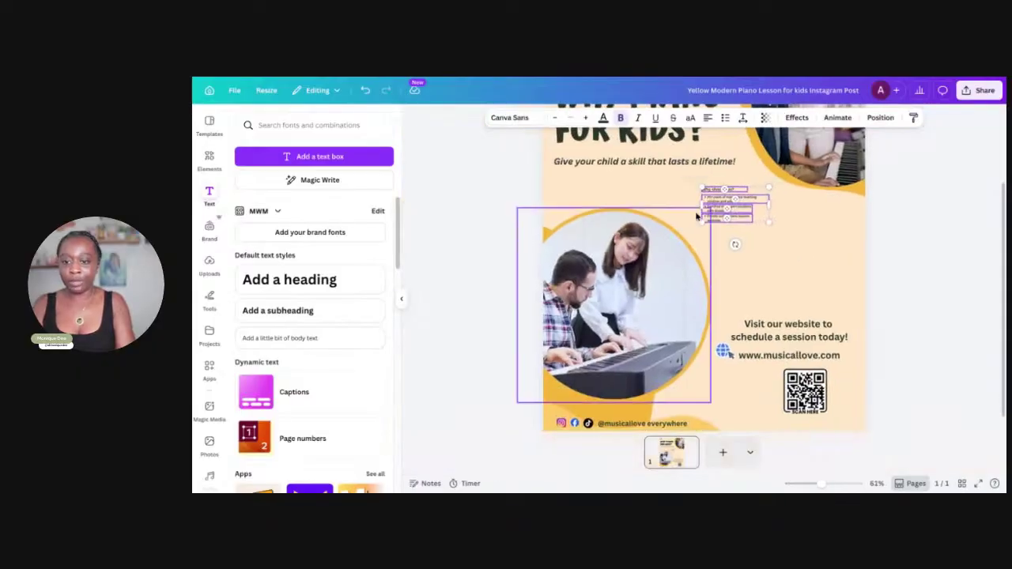
Enlarge the Why choose us block, nudge it up, and briefly edit the WHY PIANO FOR KIDS? heading
{"action": "left_click_drag", "start_coordinate": [769, 303], "coordinate": [816, 332]}
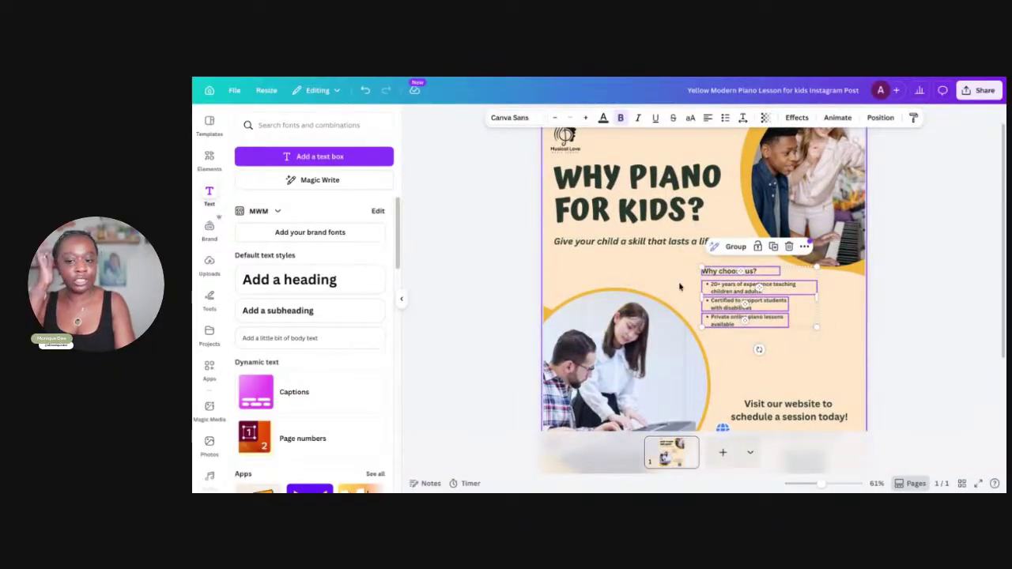
{"action": "left_click_drag", "start_coordinate": [724, 293], "coordinate": [721, 283]}
{"action": "left_click", "coordinate": [668, 203]}
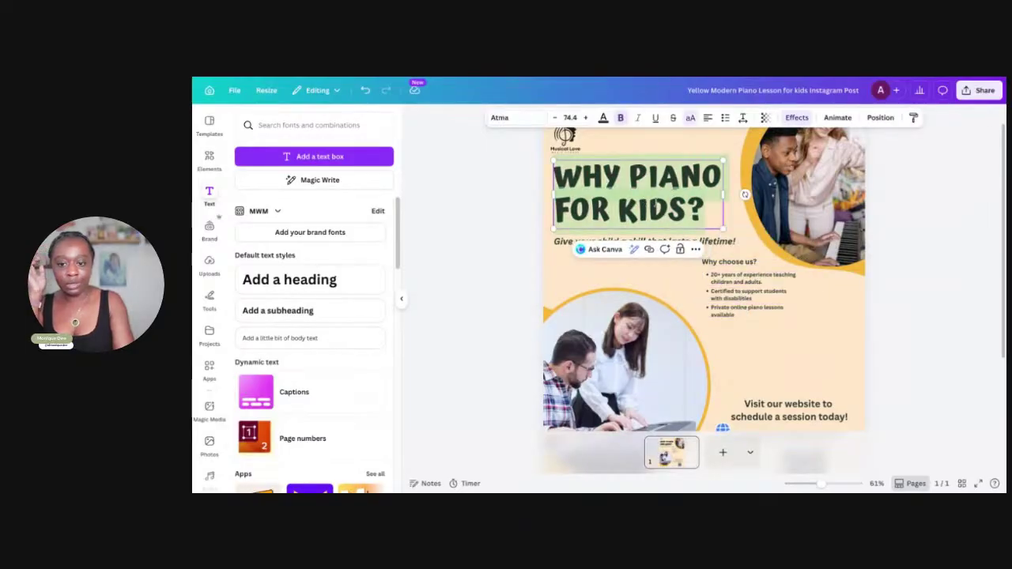
{"action": "left_click", "coordinate": [685, 204]}
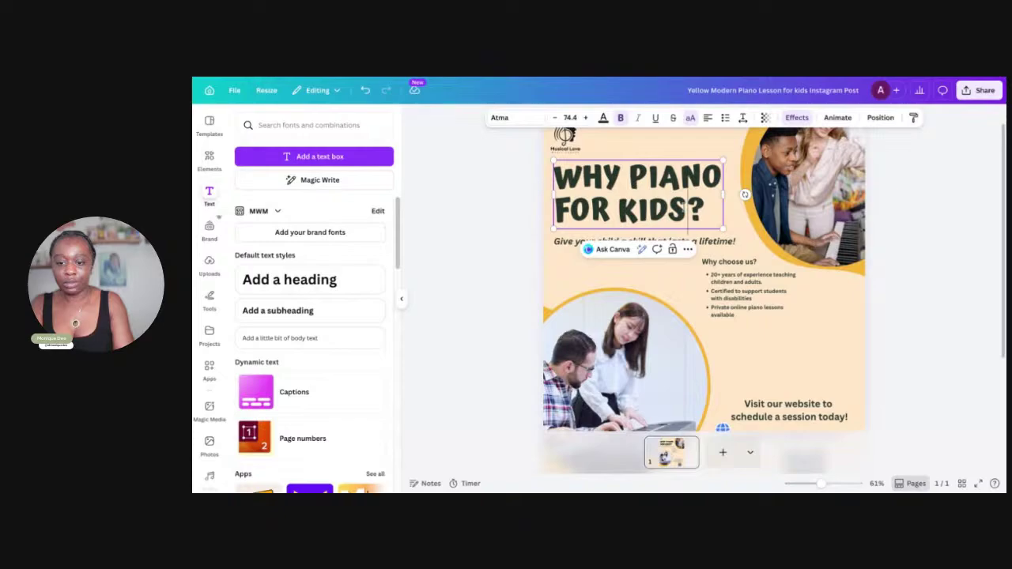
{"action": "left_click", "coordinate": [672, 313]}
Duplicate the WHY PIANO FOR KIDS? heading, move the copy below the bullets and clear its text
{"action": "left_click", "coordinate": [674, 214]}
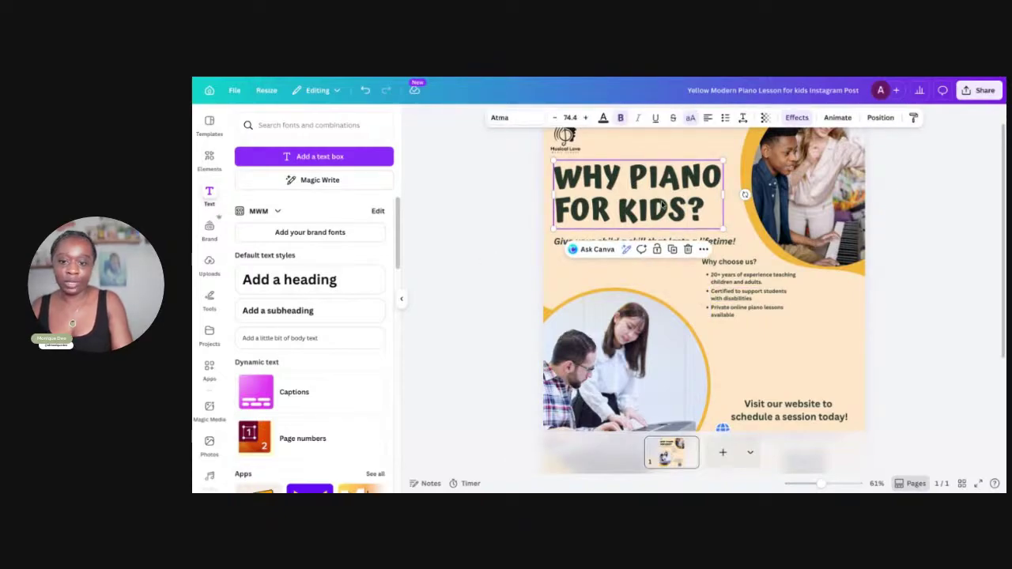
{"action": "left_click", "coordinate": [663, 204]}
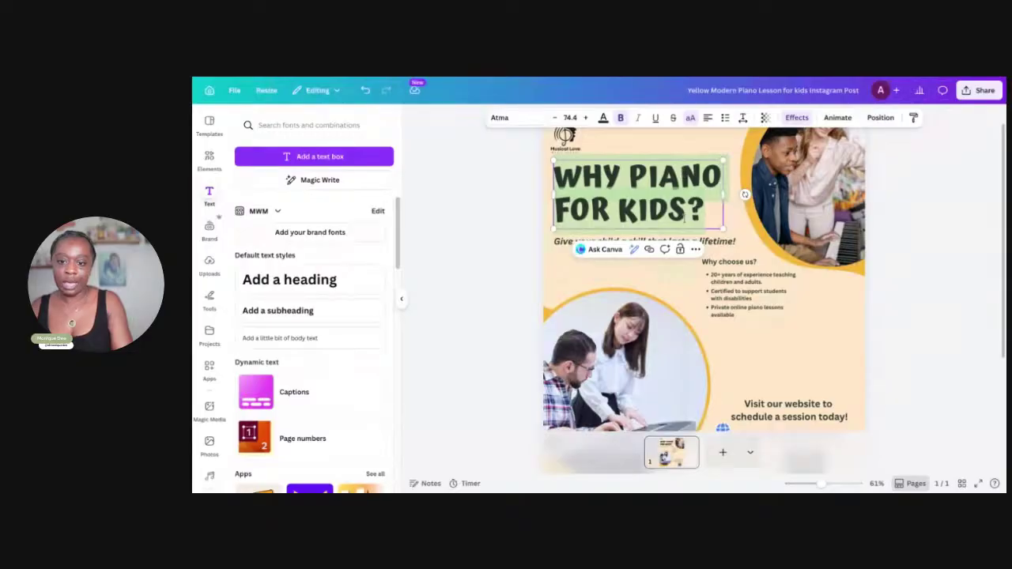
{"action": "left_click", "coordinate": [696, 249]}
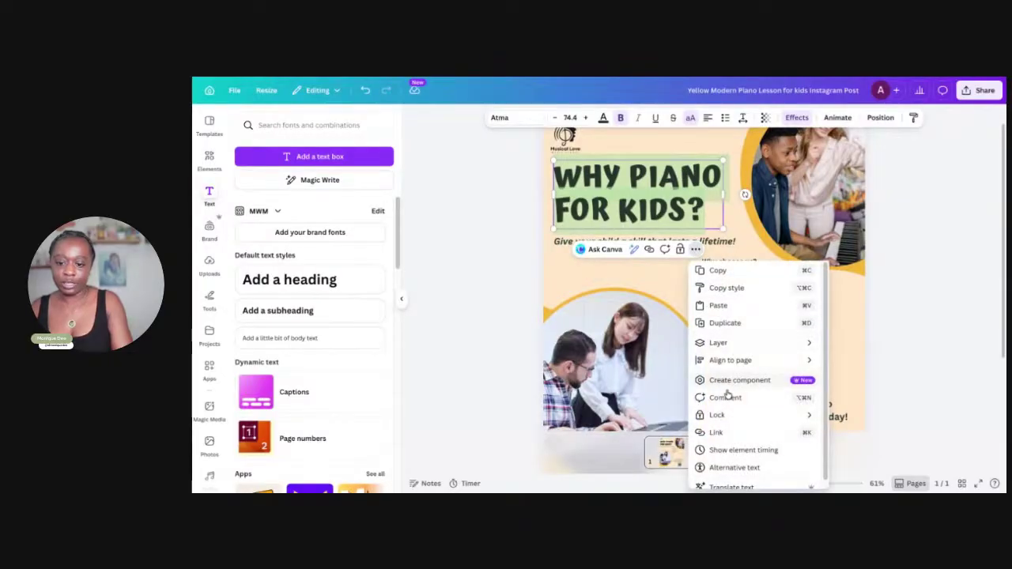
{"action": "left_click", "coordinate": [699, 323]}
{"action": "left_click_drag", "start_coordinate": [637, 184], "coordinate": [764, 325]}
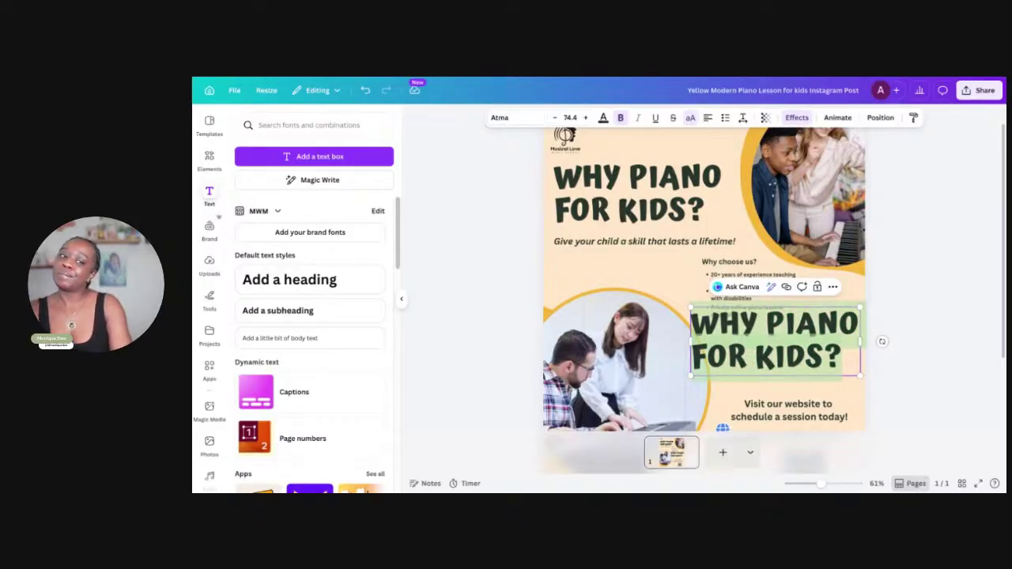
{"action": "key", "text": "BackSpace"}
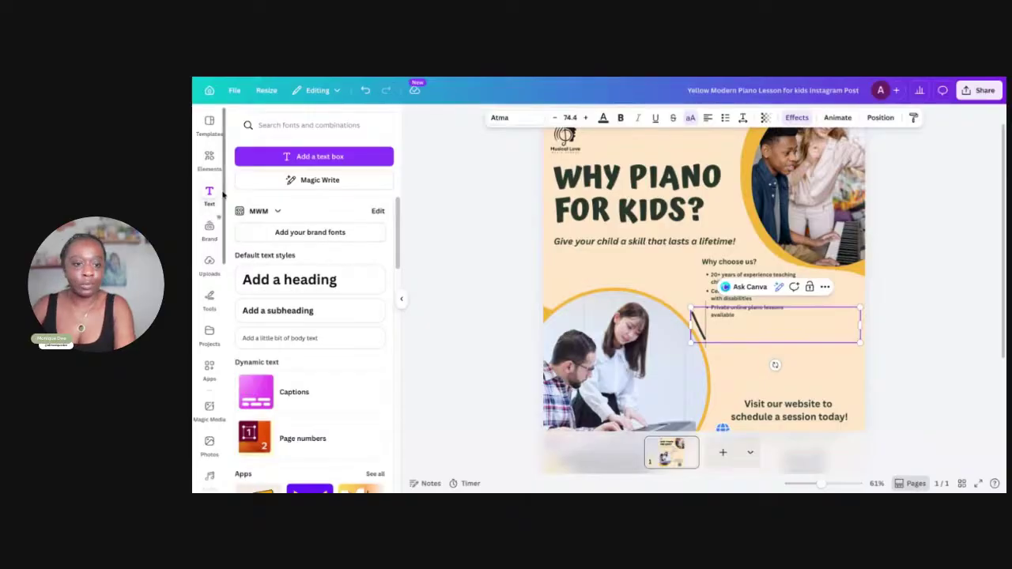
Search Elements for 'free' and add the red FREE! burst sticker
{"action": "left_click", "coordinate": [211, 158]}
{"action": "left_click", "coordinate": [270, 126]}
{"action": "type", "text": "free"}
{"action": "key", "text": "Return"}
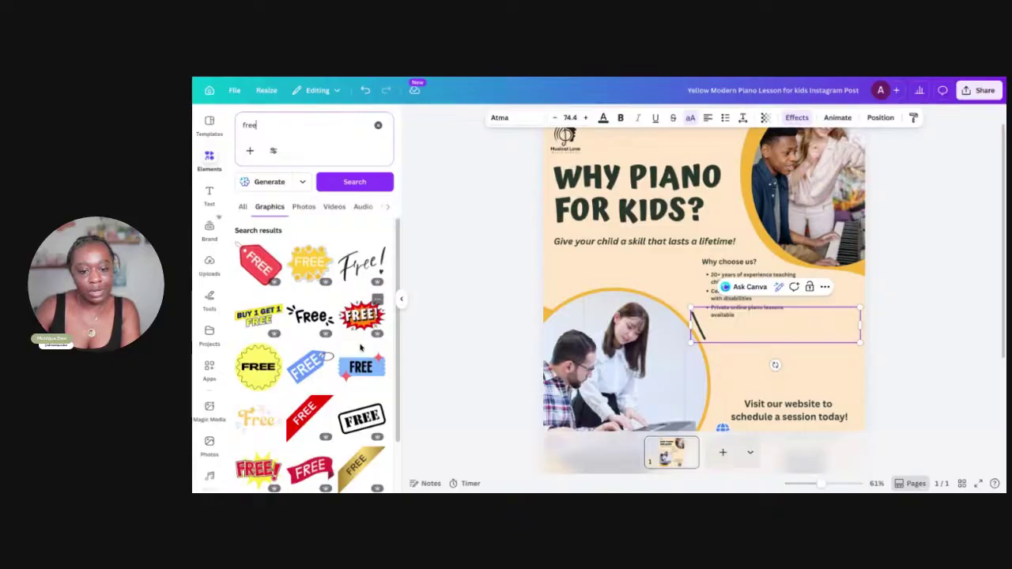
{"action": "scroll", "coordinate": [352, 369], "scroll_direction": "down", "scroll_amount": 10}
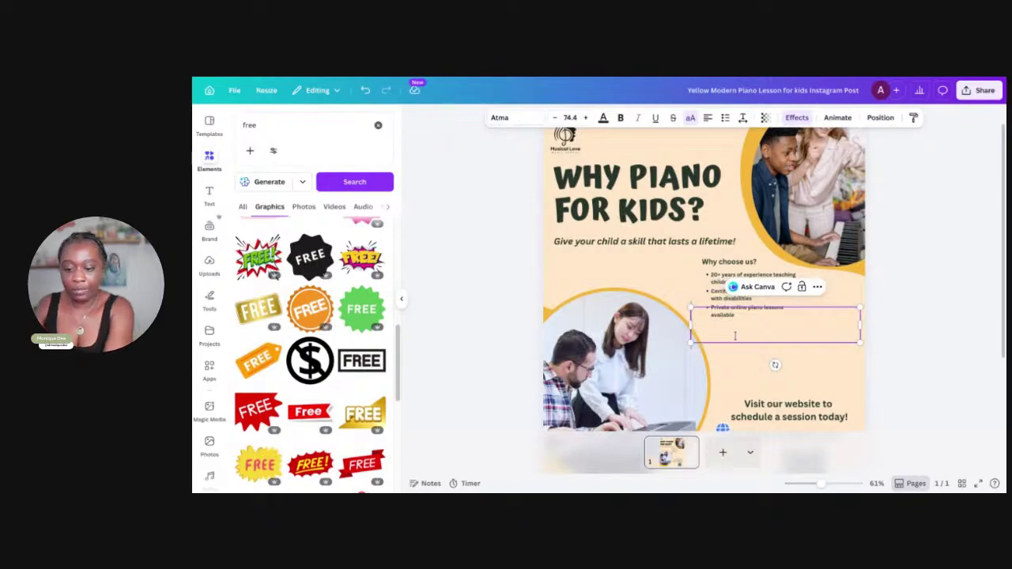
{"action": "scroll", "coordinate": [326, 393], "scroll_direction": "down", "scroll_amount": 10}
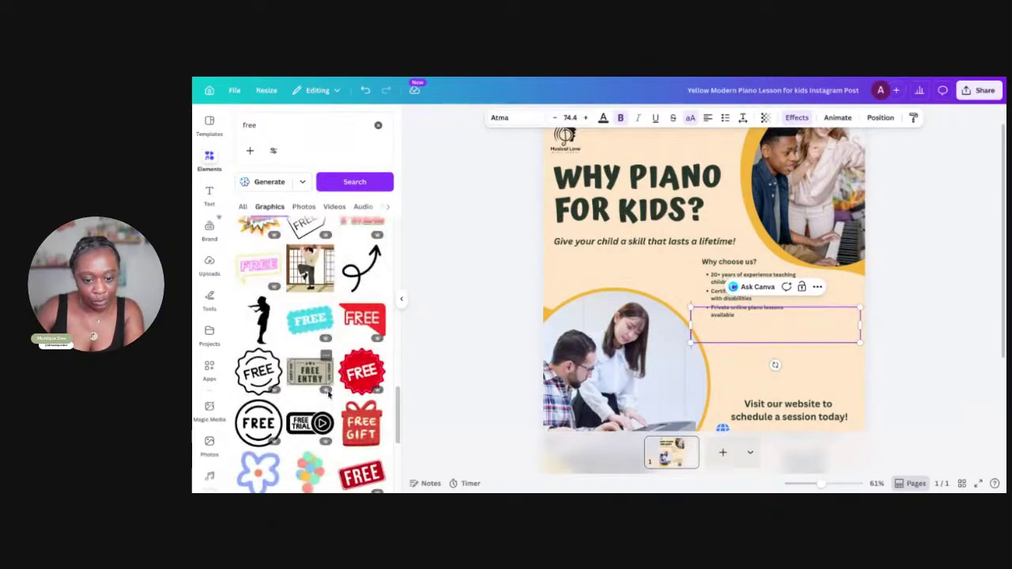
{"action": "scroll", "coordinate": [326, 393], "scroll_direction": "up", "scroll_amount": 5}
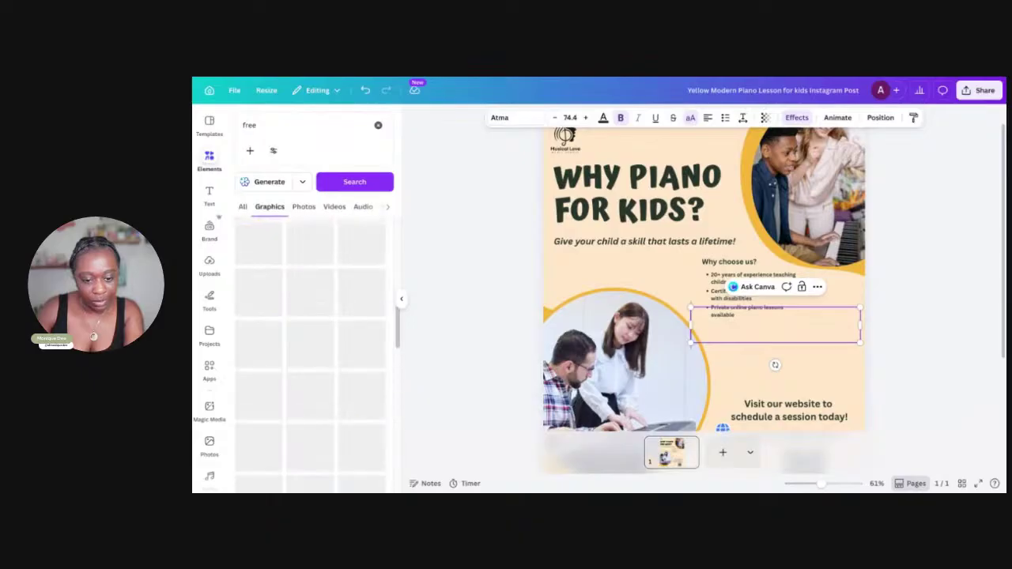
{"action": "scroll", "coordinate": [324, 383], "scroll_direction": "up", "scroll_amount": 1}
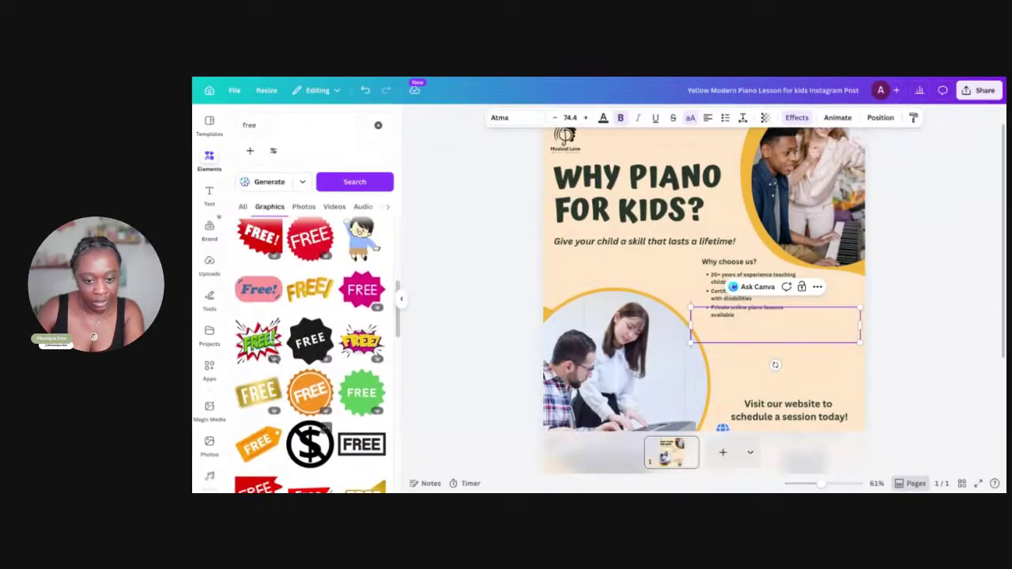
{"action": "scroll", "coordinate": [356, 362], "scroll_direction": "up", "scroll_amount": 3}
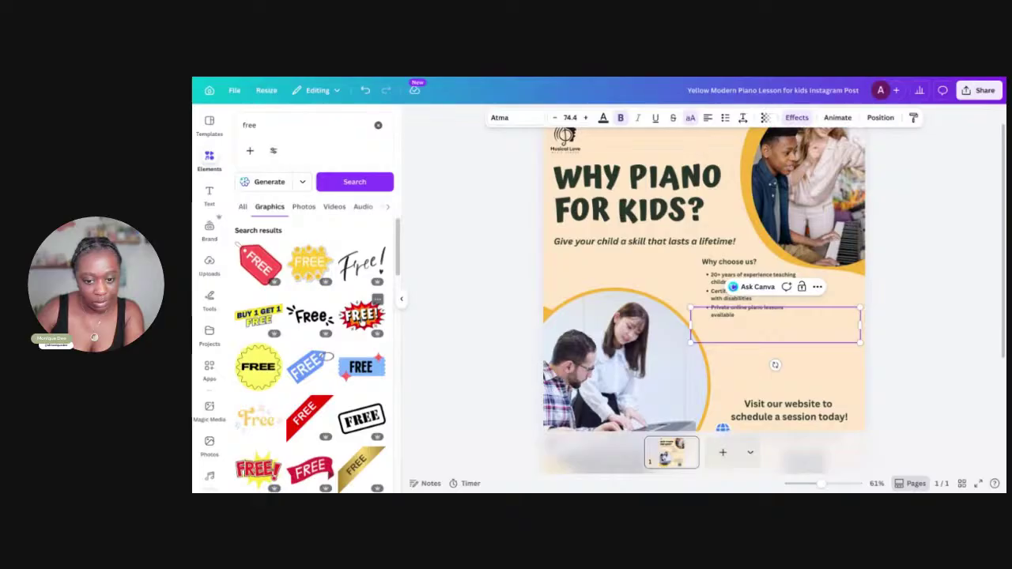
{"action": "left_click", "coordinate": [361, 315]}
Shrink the FREE! sticker to a small badge and place it below the bullet list
{"action": "left_click_drag", "start_coordinate": [835, 232], "coordinate": [661, 341]}
{"action": "left_click_drag", "start_coordinate": [634, 373], "coordinate": [737, 354]}
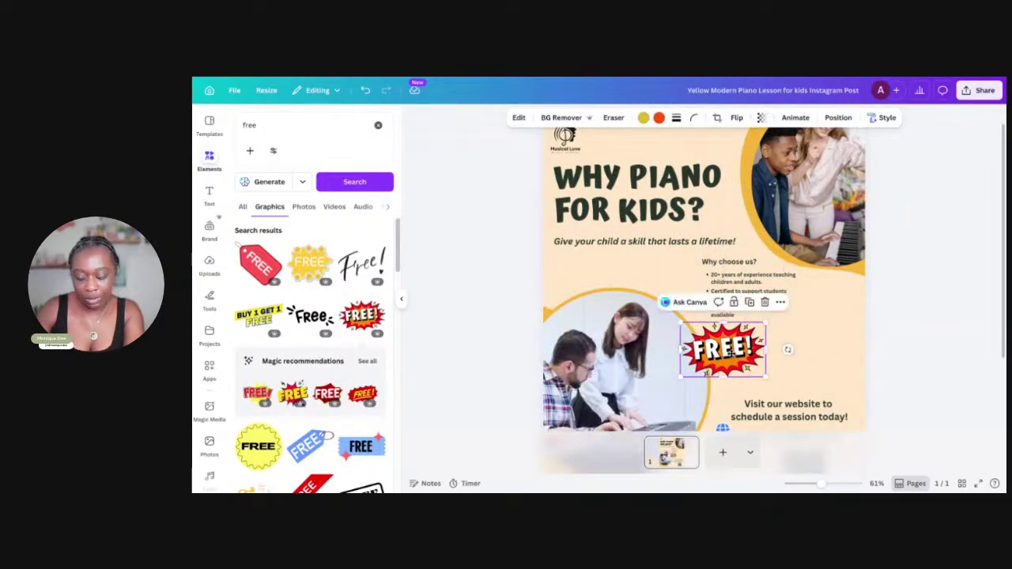
{"action": "left_click_drag", "start_coordinate": [765, 323], "coordinate": [754, 345]}
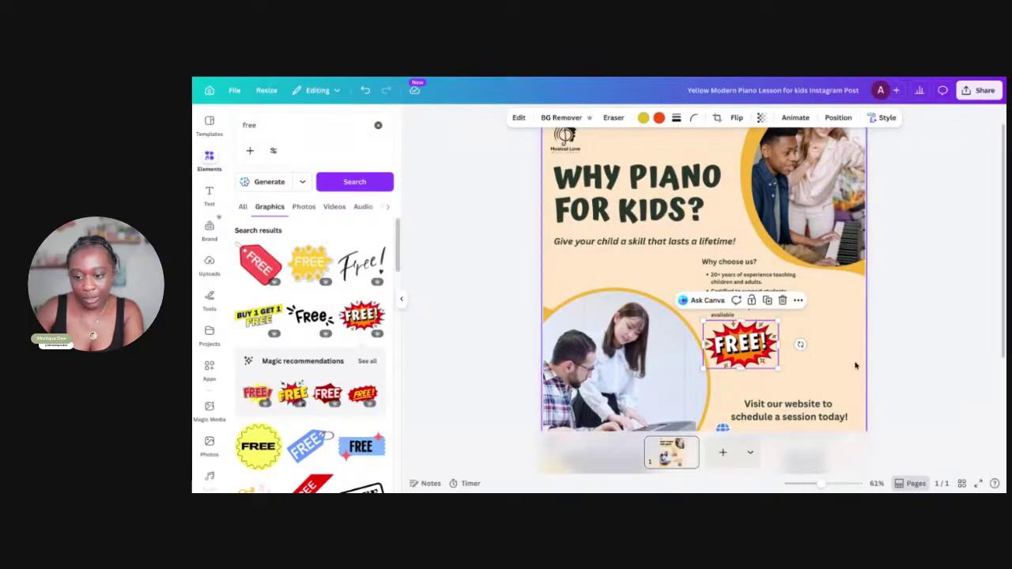
{"action": "left_click_drag", "start_coordinate": [747, 352], "coordinate": [751, 347]}
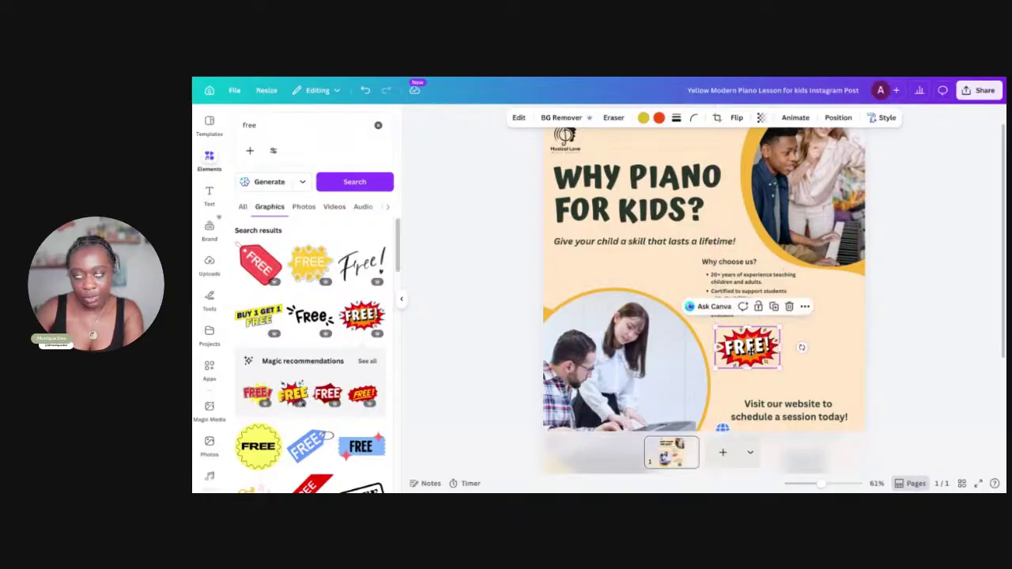
{"action": "left_click", "coordinate": [804, 366]}
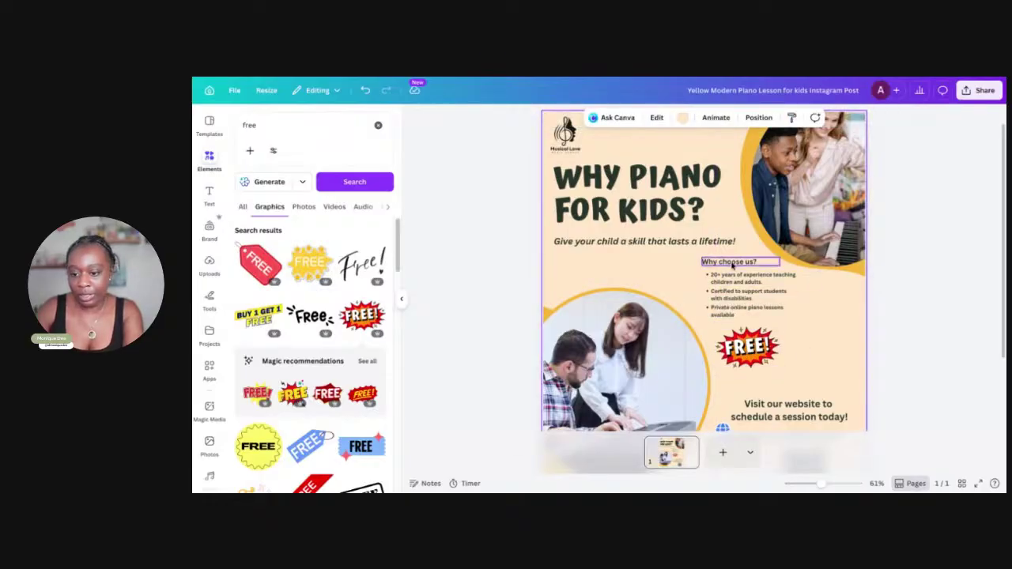
Place a text box beside the sticker reading 'Piano for every student after their 6th lesson!'
{"action": "left_click", "coordinate": [731, 262]}
{"action": "left_click_drag", "start_coordinate": [743, 263], "coordinate": [831, 353]}
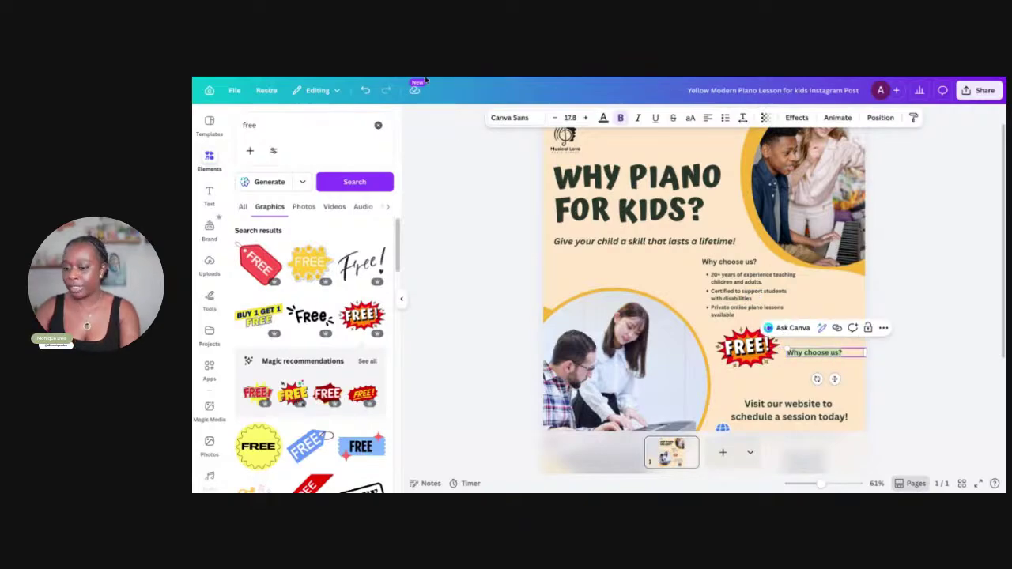
{"action": "key", "text": "BackSpace"}
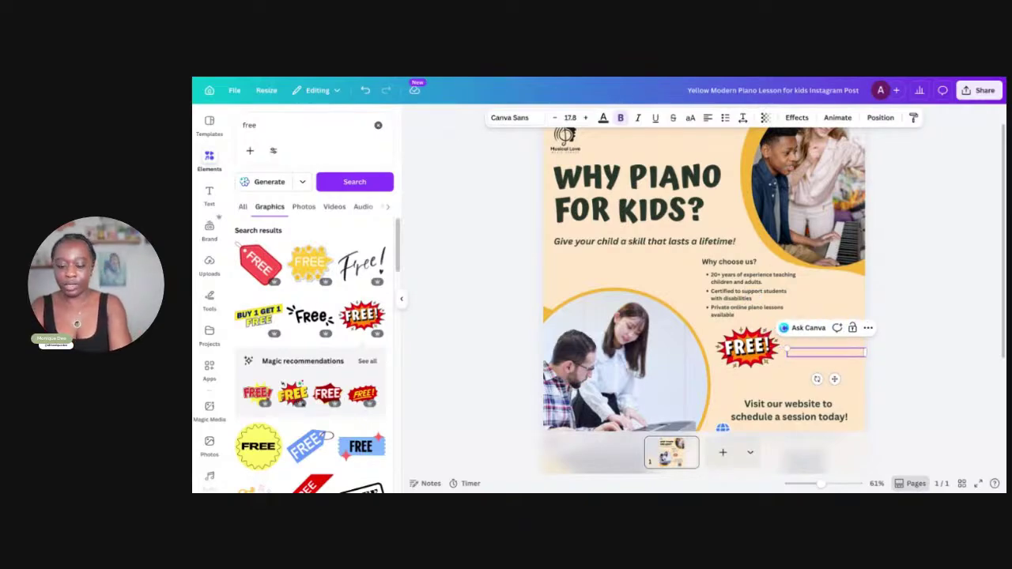
{"action": "type", "text": "Pi"}
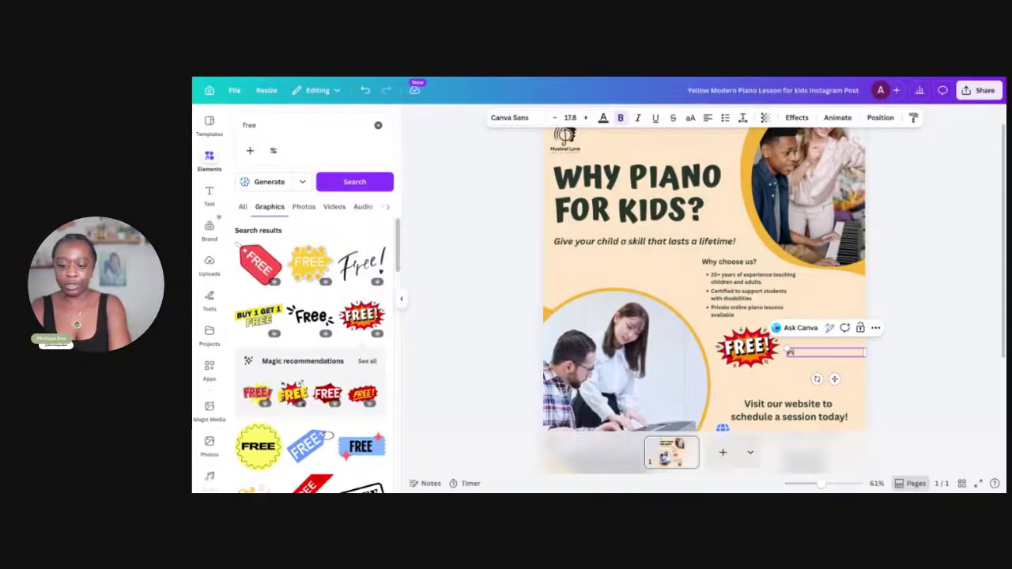
{"action": "type", "text": "ano for"}
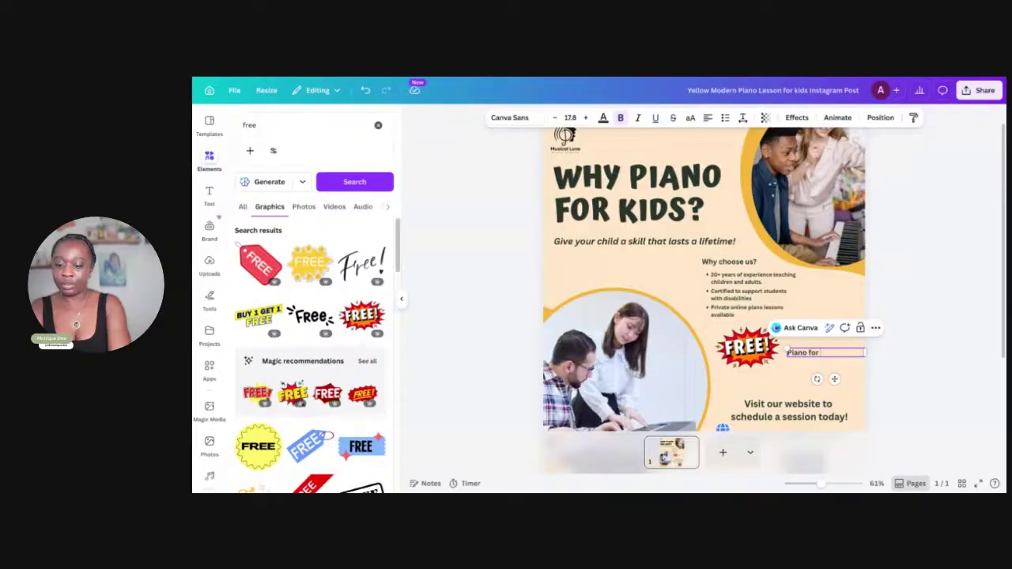
{"action": "type", "text": " every student after their"}
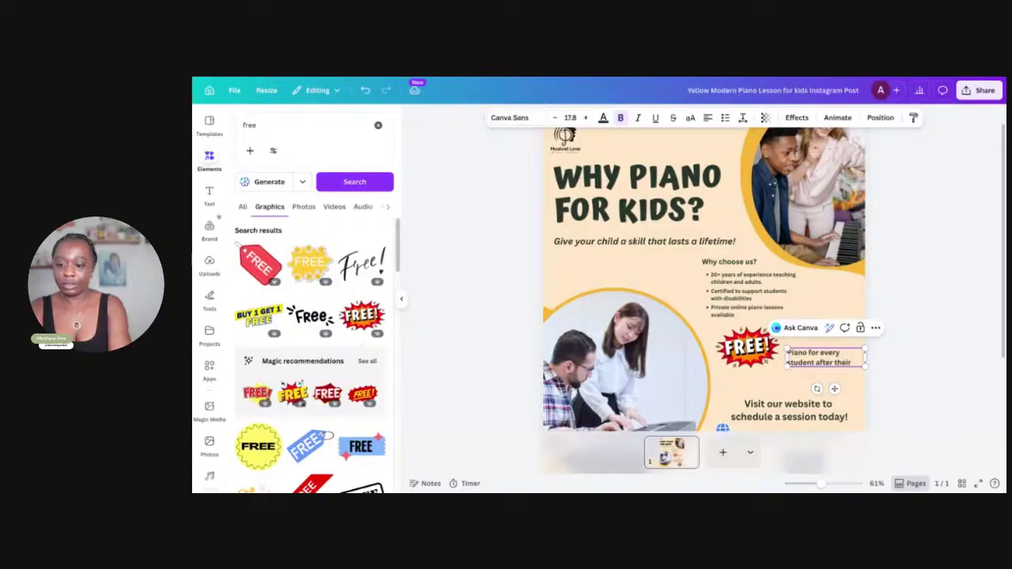
{"action": "type", "text": " 6th"}
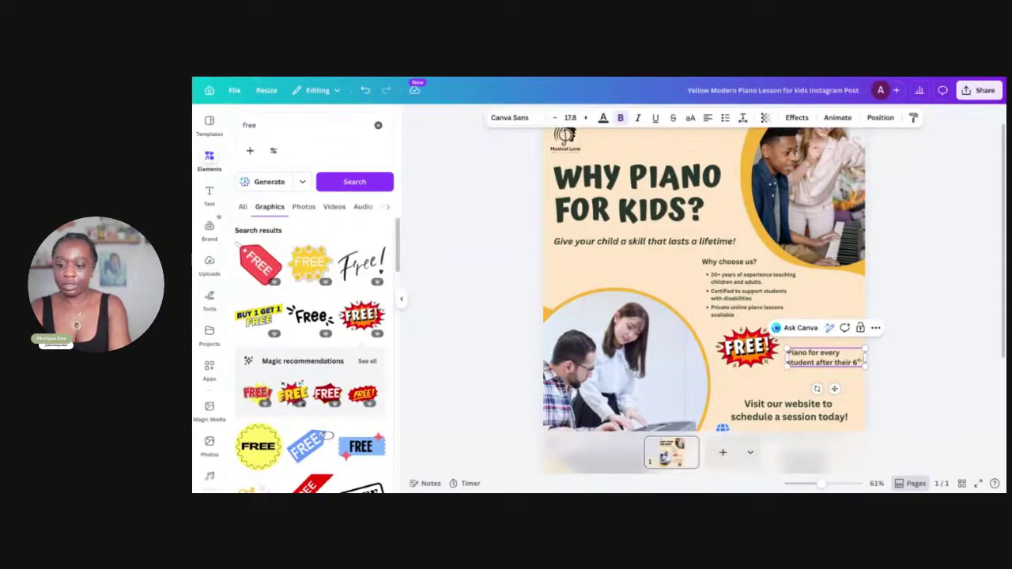
{"action": "type", "text": " lesson!"}
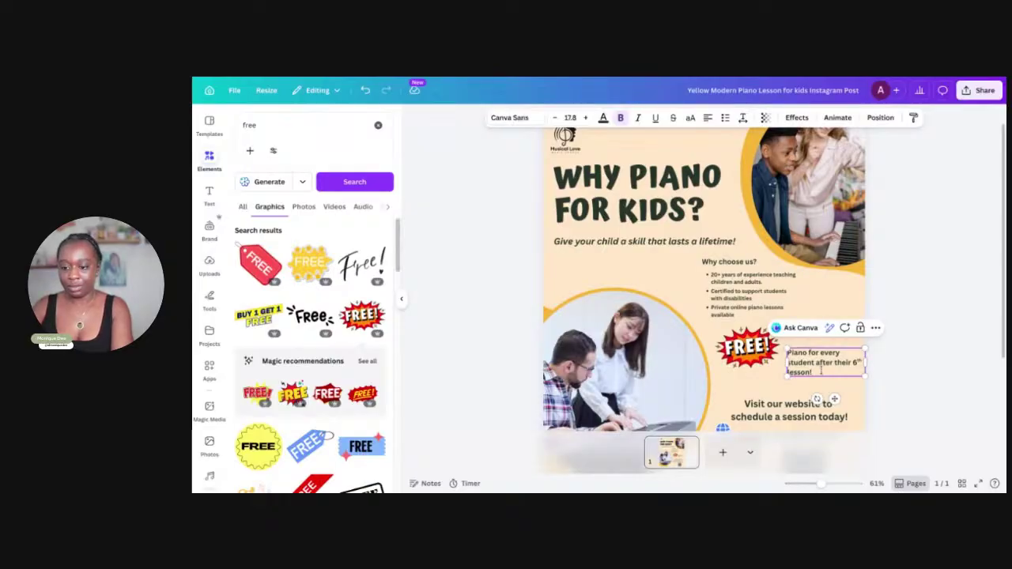
Center-align the offer text and nudge it slightly higher
{"action": "triple_click", "coordinate": [821, 370]}
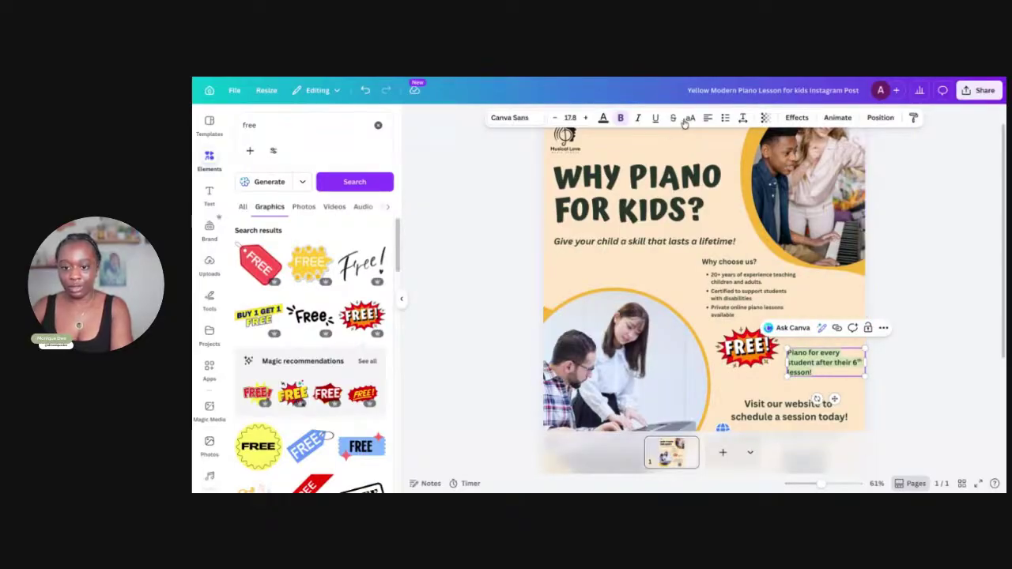
{"action": "left_click", "coordinate": [708, 117]}
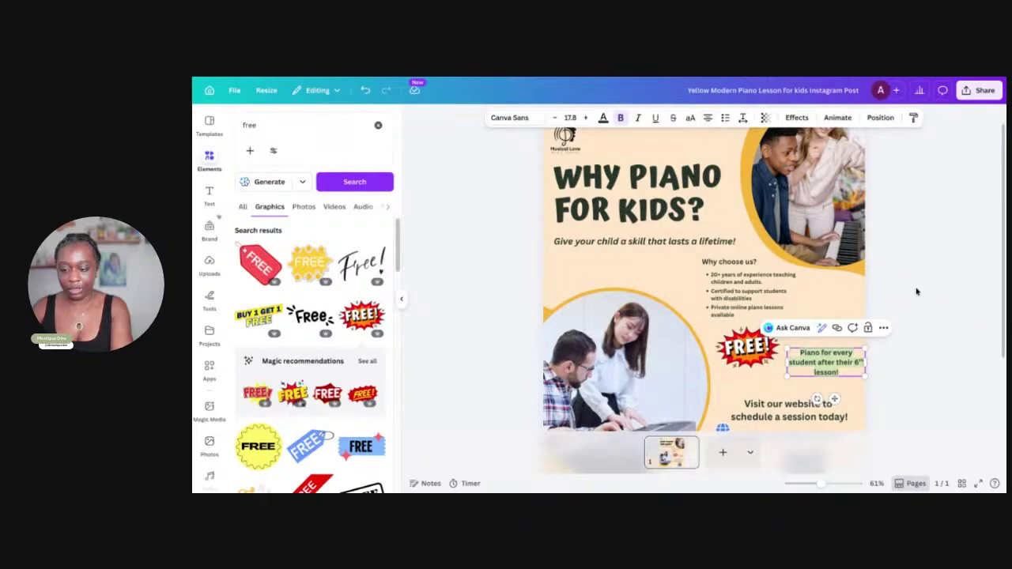
{"action": "left_click", "coordinate": [936, 328]}
{"action": "left_click_drag", "start_coordinate": [844, 374], "coordinate": [841, 360]}
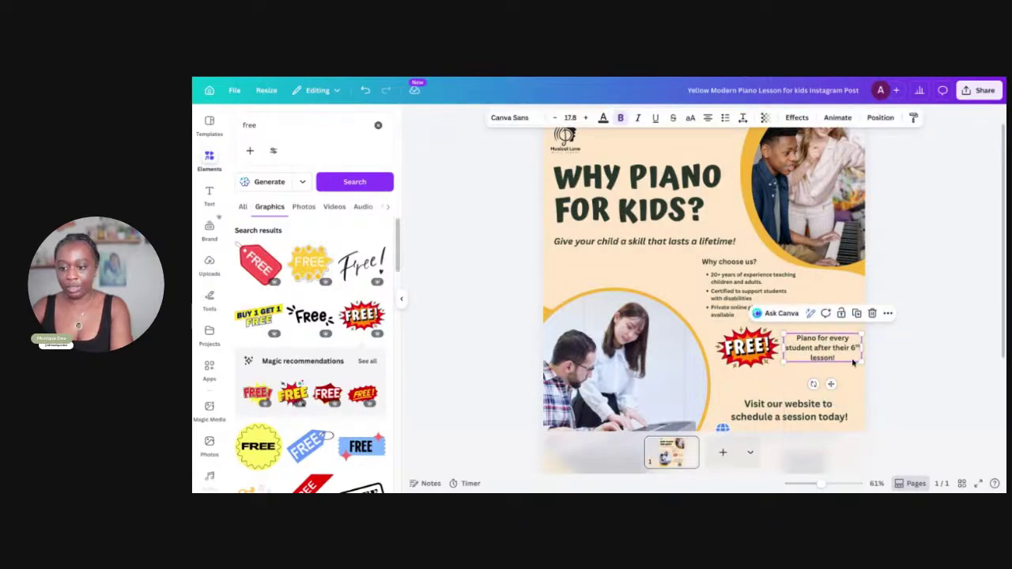
Enlarge the offer text to size 21.8 and shift it slightly up and left
{"action": "double_click", "coordinate": [843, 355]}
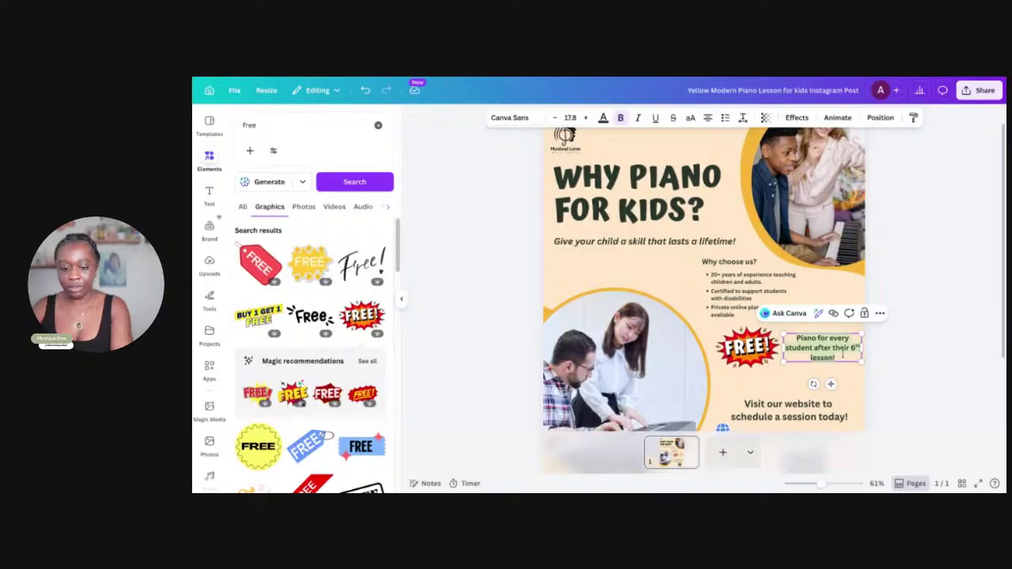
{"action": "left_click", "coordinate": [585, 118]}
{"action": "left_click", "coordinate": [585, 118]}
{"action": "left_click", "coordinate": [585, 118]}
{"action": "left_click", "coordinate": [585, 118]}
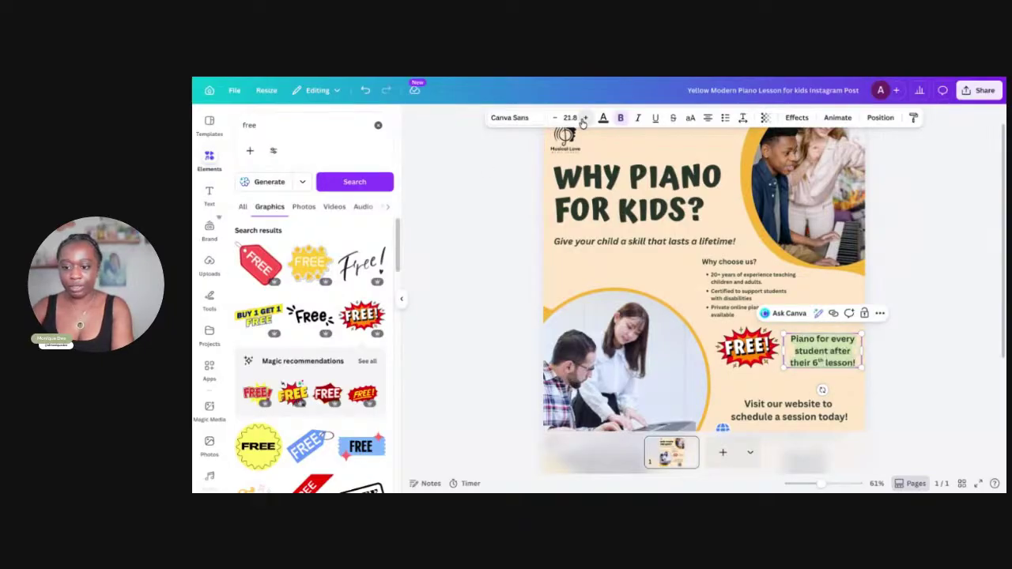
{"action": "left_click", "coordinate": [994, 367]}
{"action": "left_click", "coordinate": [834, 353]}
{"action": "left_click_drag", "start_coordinate": [834, 352], "coordinate": [827, 349]}
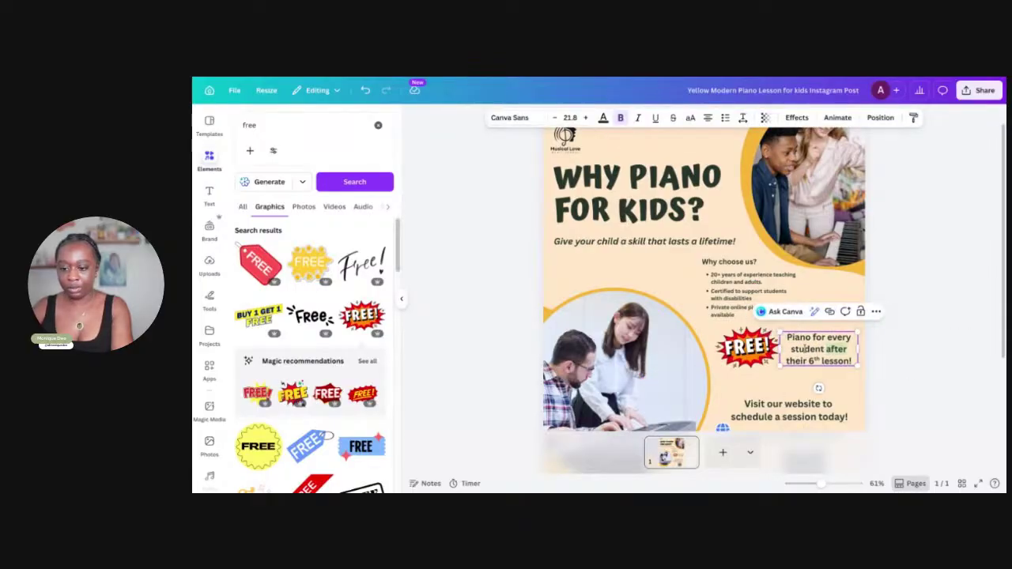
{"action": "double_click", "coordinate": [799, 341]}
{"action": "left_click", "coordinate": [750, 359]}
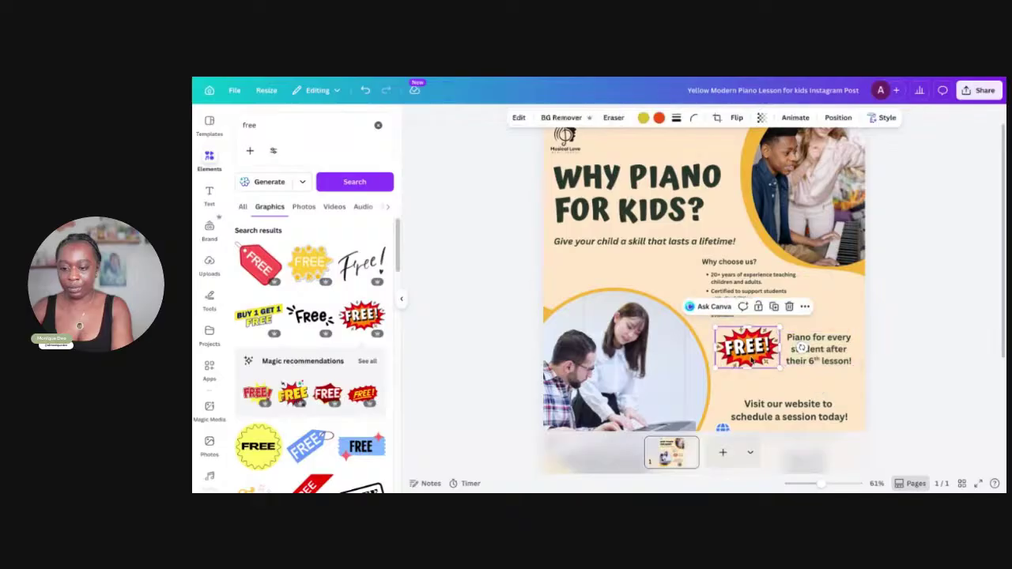
Search Elements for 'bonus' and add the EXTRA BONUS graphic
{"action": "left_click", "coordinate": [253, 126]}
{"action": "key", "text": "BackSpace"}
{"action": "key", "text": "BackSpace"}
{"action": "key", "text": "BackSpace"}
{"action": "key", "text": "BackSpace"}
{"action": "type", "text": "bonus"}
{"action": "key", "text": "Return"}
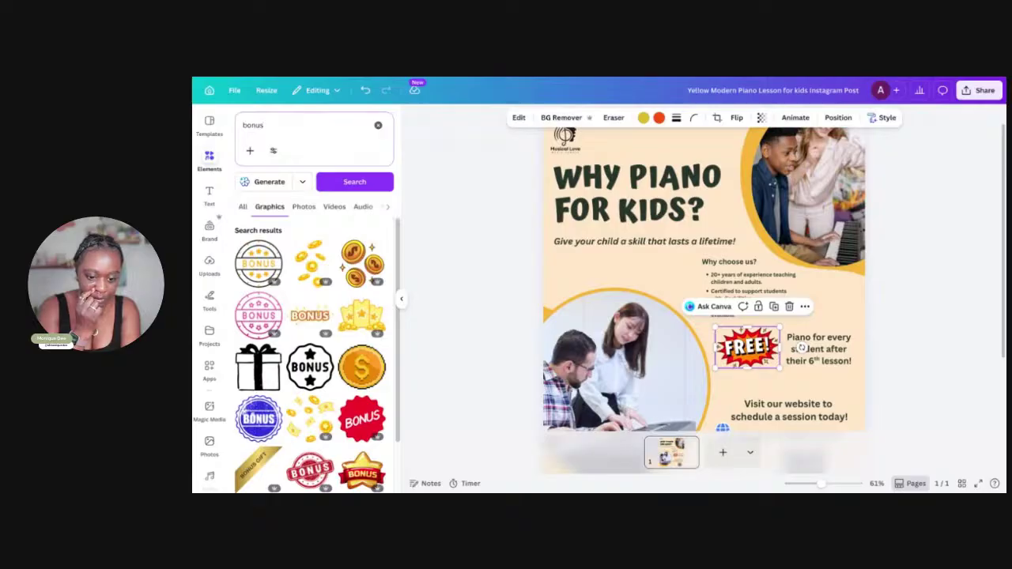
{"action": "scroll", "coordinate": [305, 261], "scroll_direction": "down", "scroll_amount": 5}
{"action": "scroll", "coordinate": [305, 265], "scroll_direction": "down", "scroll_amount": 2}
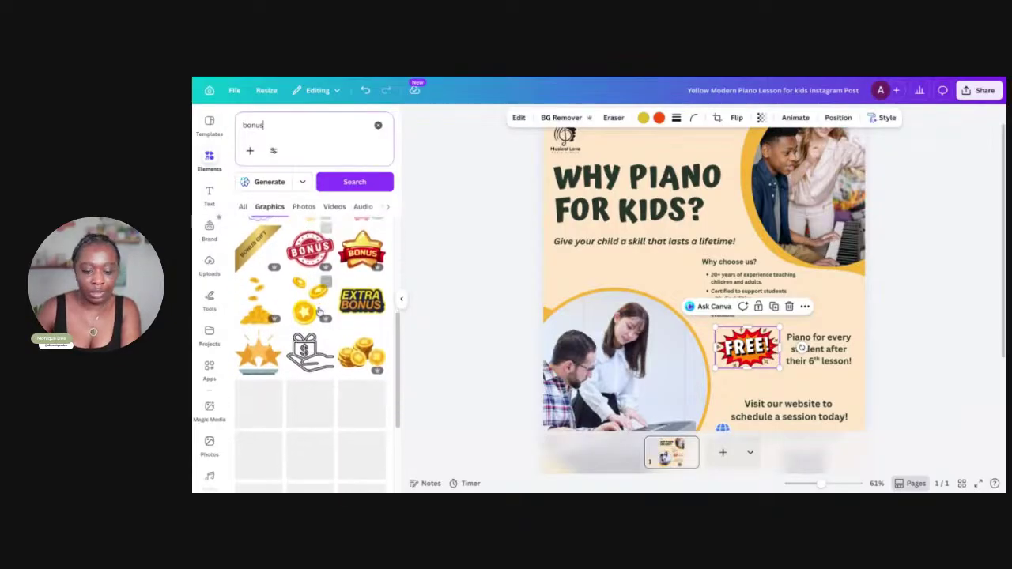
{"action": "left_click", "coordinate": [369, 298]}
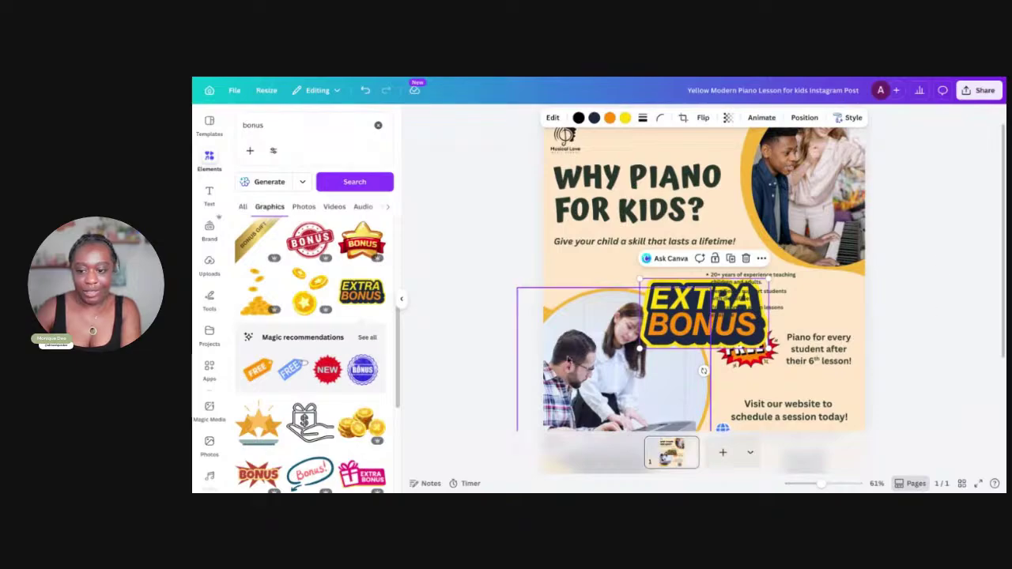
Delete the FREE! sticker and shrink the EXTRA BONUS graphic into its place
{"action": "mouse_move", "coordinate": [680, 323]}
{"action": "left_mouse_down"}
{"action": "mouse_move", "coordinate": [646, 389]}
{"action": "mouse_move", "coordinate": [648, 373]}
{"action": "left_mouse_up"}
{"action": "left_click", "coordinate": [753, 348]}
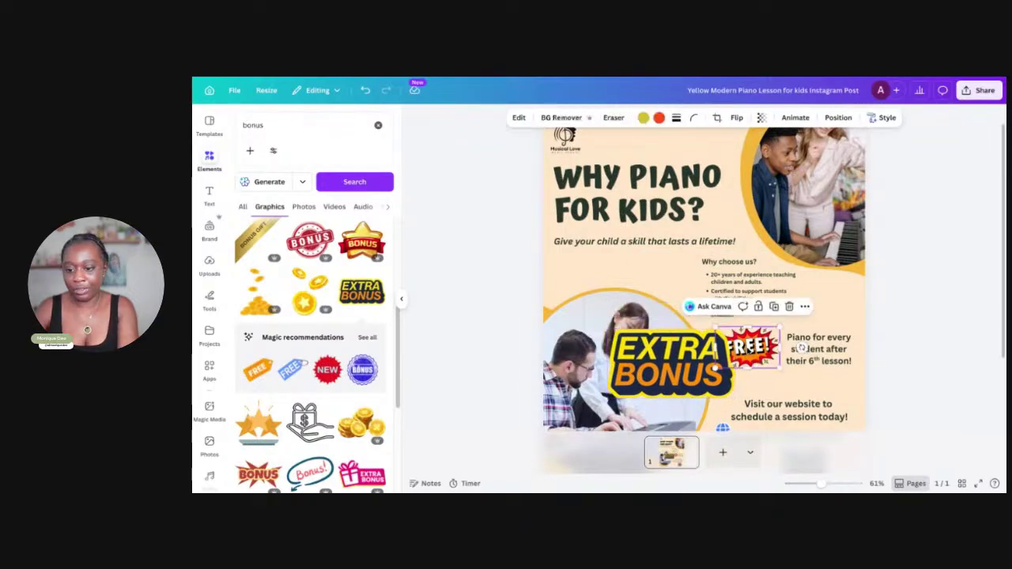
{"action": "key", "text": "Delete"}
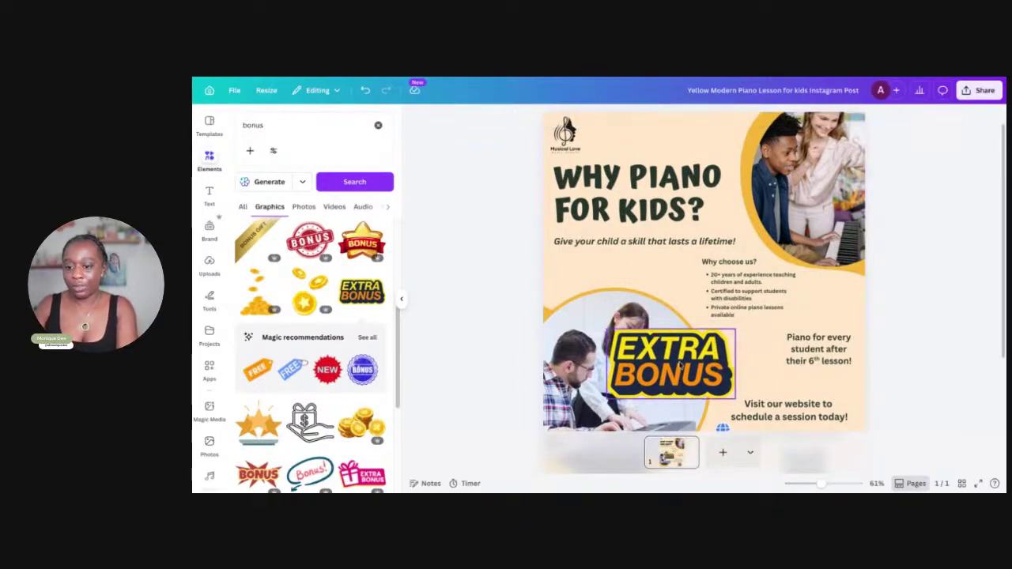
{"action": "left_click", "coordinate": [726, 342]}
{"action": "left_click_drag", "start_coordinate": [734, 329], "coordinate": [714, 341]}
Reword the offer to begin 'Get a FREE piano for every student…'
{"action": "left_click", "coordinate": [787, 340]}
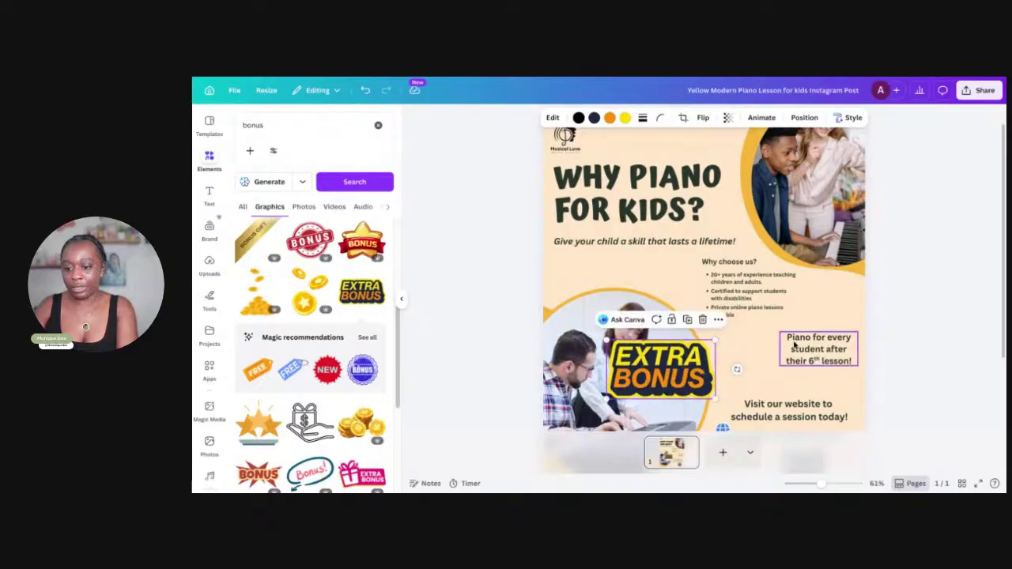
{"action": "key", "text": "Delete"}
{"action": "key", "text": "Delete"}
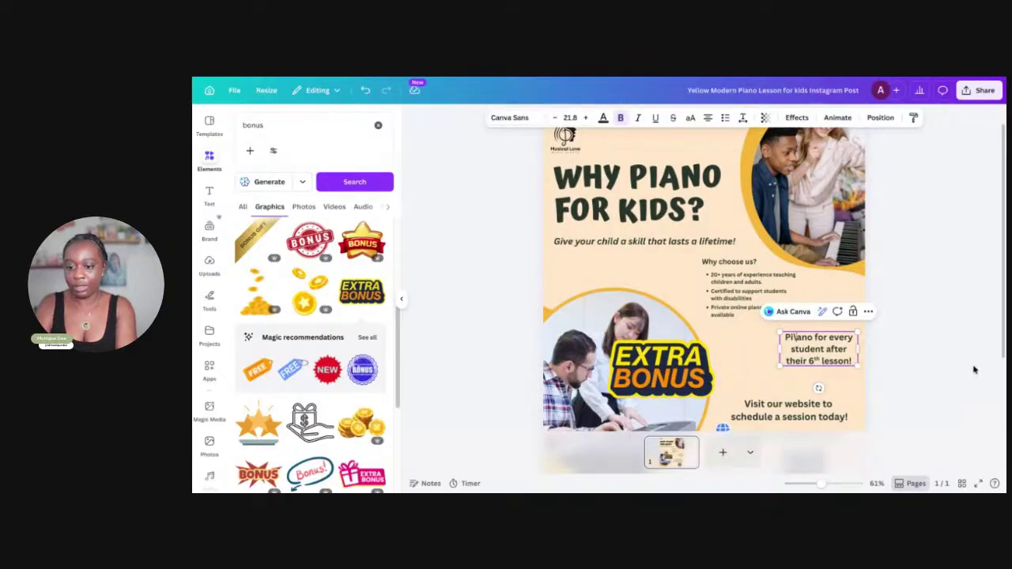
{"action": "type", "text": "Get a f"}
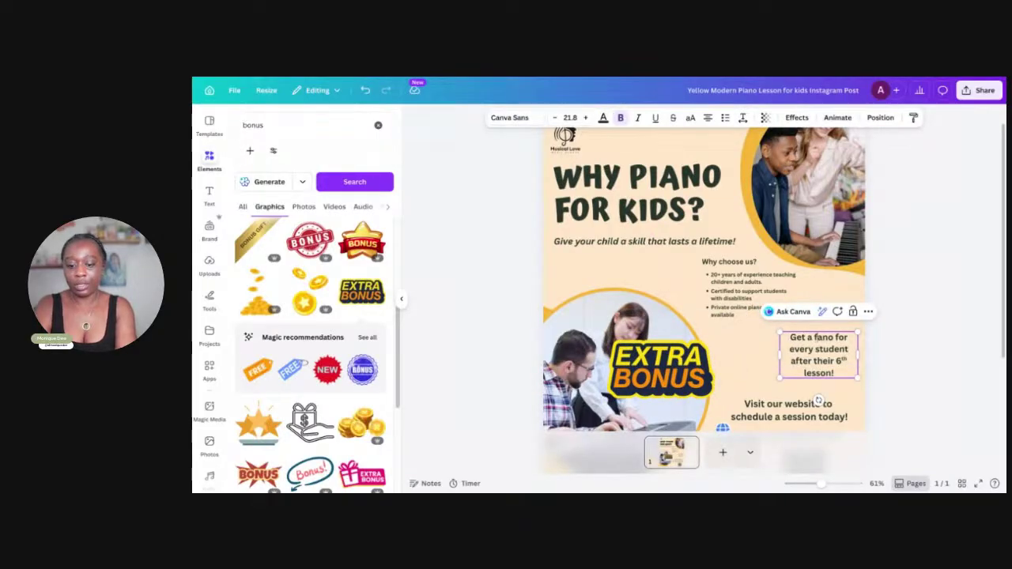
{"action": "key", "text": "BackSpace"}
{"action": "type", "text": "FREE"}
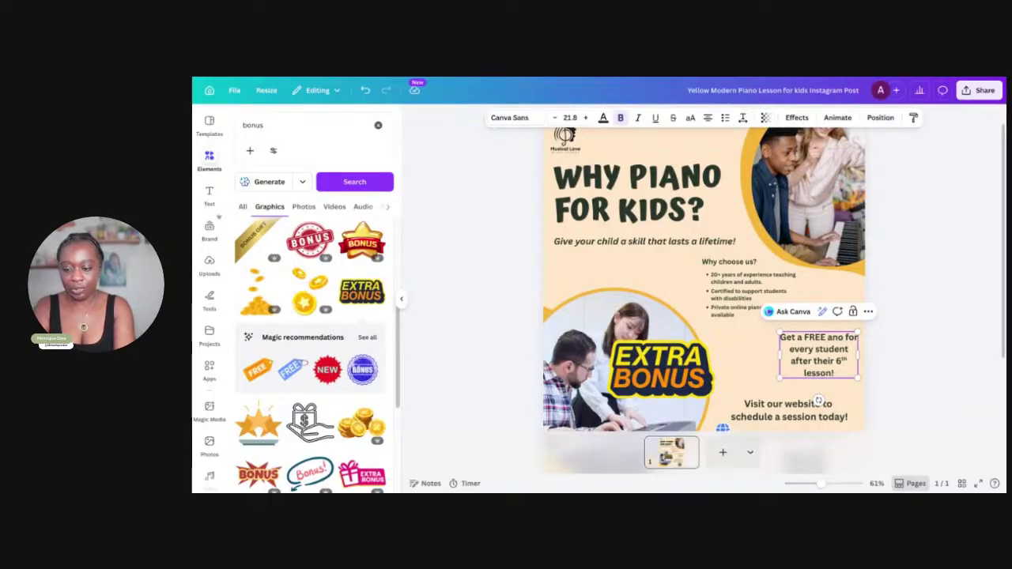
{"action": "type", "text": "pi"}
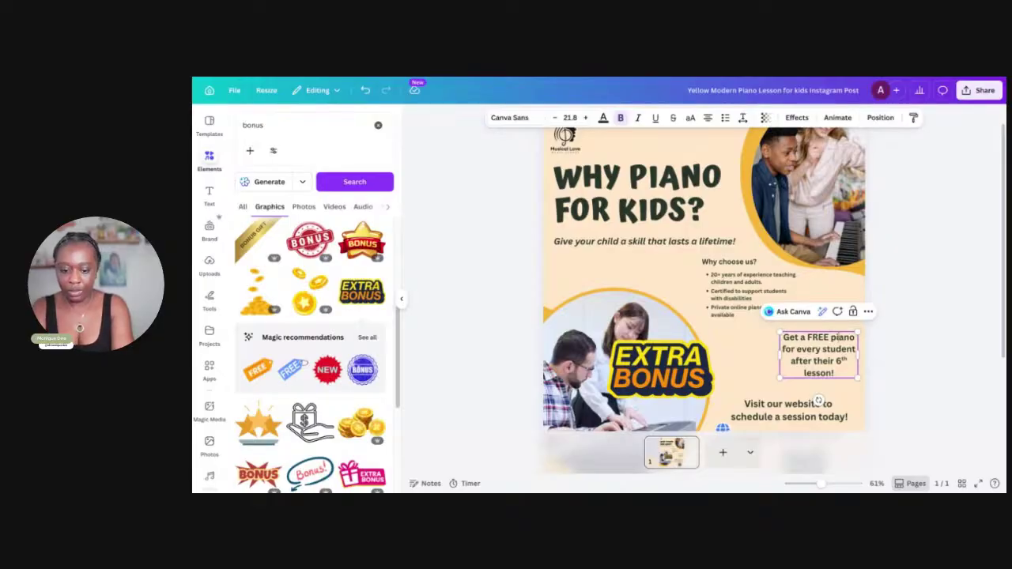
Move the EXTRA BONUS graphic beside the offer text, then delete it
{"action": "left_click_drag", "start_coordinate": [710, 337], "coordinate": [773, 355]}
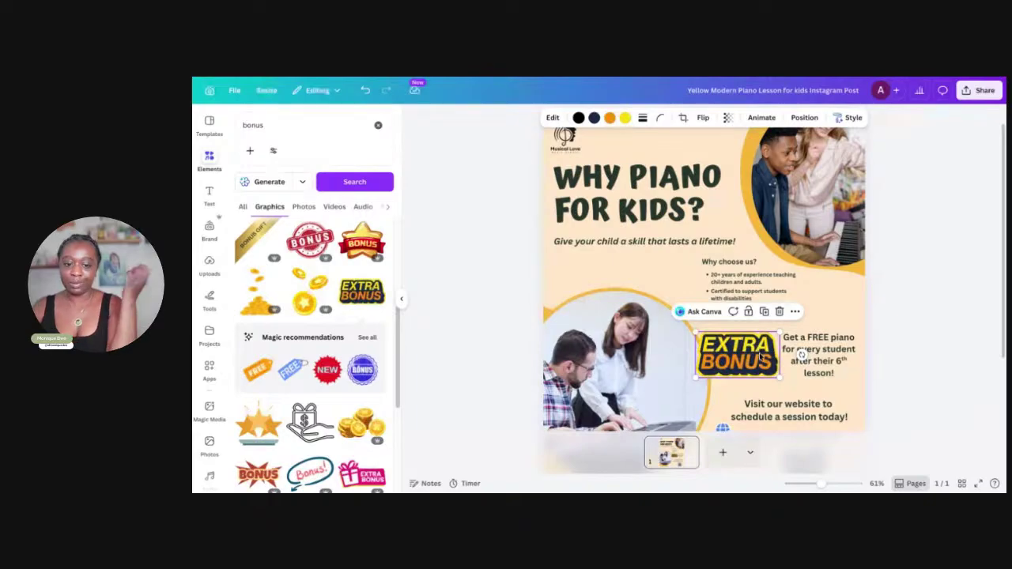
{"action": "scroll", "coordinate": [276, 382], "scroll_direction": "down", "scroll_amount": 10}
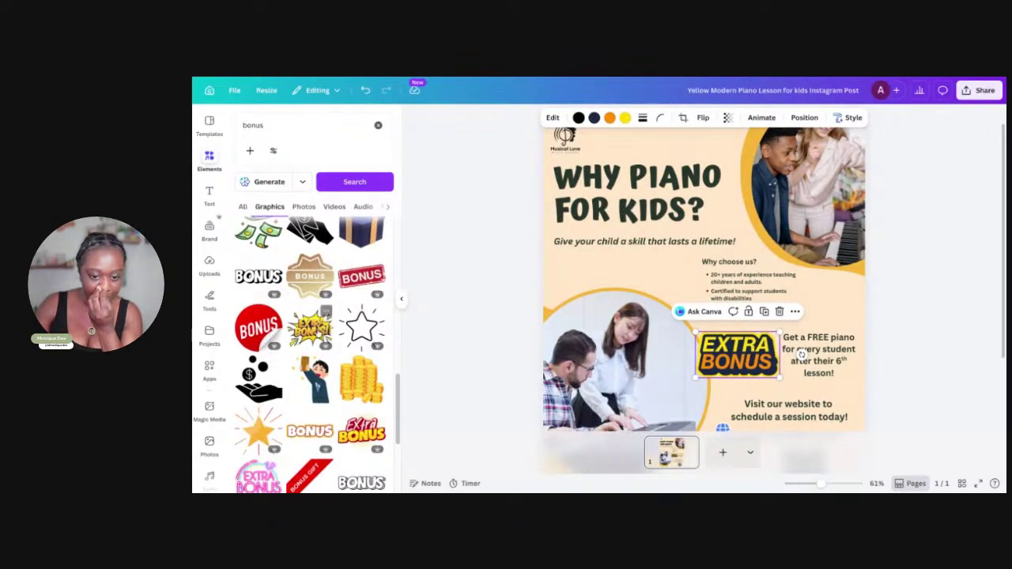
{"action": "scroll", "coordinate": [309, 326], "scroll_direction": "up", "scroll_amount": 5}
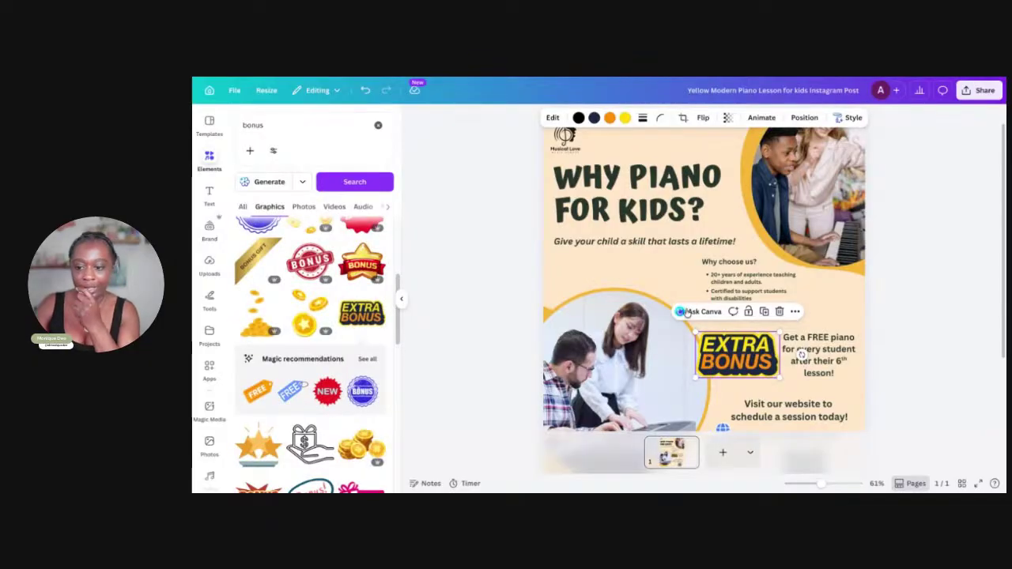
{"action": "key", "text": "Delete"}
Search Elements for 'free' graphics again
{"action": "left_click", "coordinate": [280, 123]}
{"action": "type", "text": "freee"}
{"action": "key", "text": "BackSpace"}
{"action": "key", "text": "Return"}
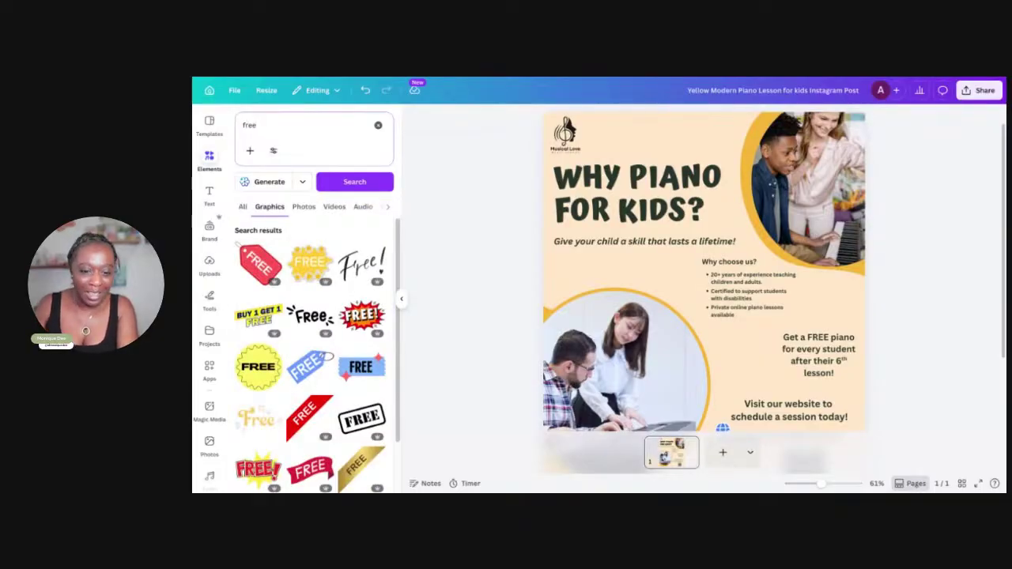
Add the FREE! burst, shrink it, and place it beside the free-piano offer
{"action": "left_click", "coordinate": [364, 312]}
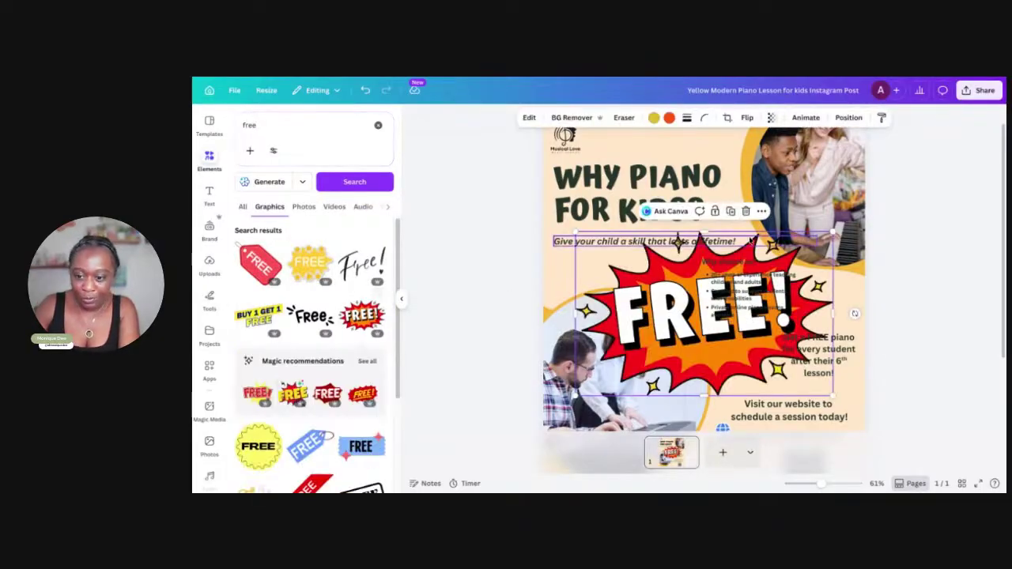
{"action": "left_click", "coordinate": [859, 242]}
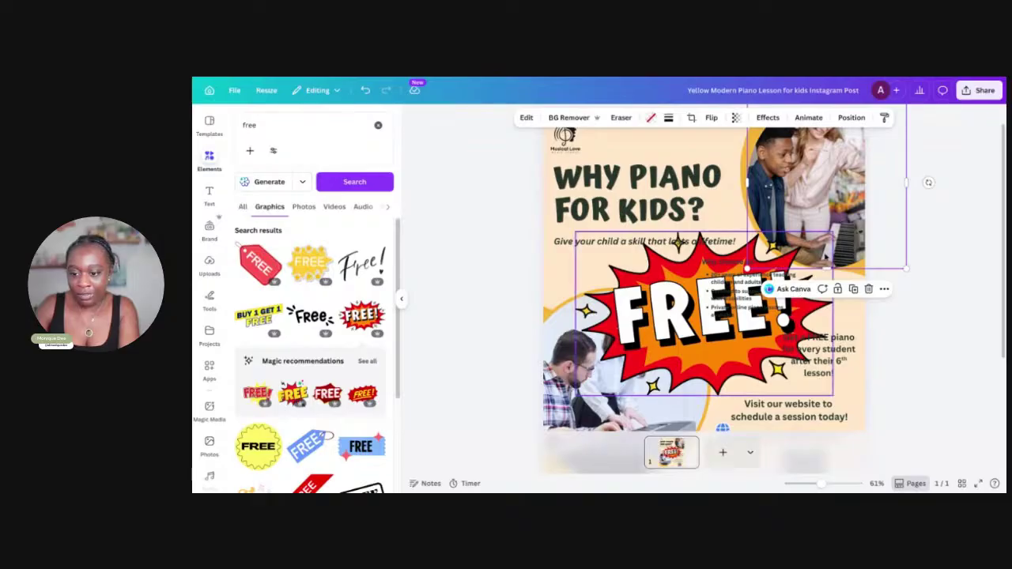
{"action": "left_click", "coordinate": [678, 241]}
{"action": "left_click", "coordinate": [752, 316]}
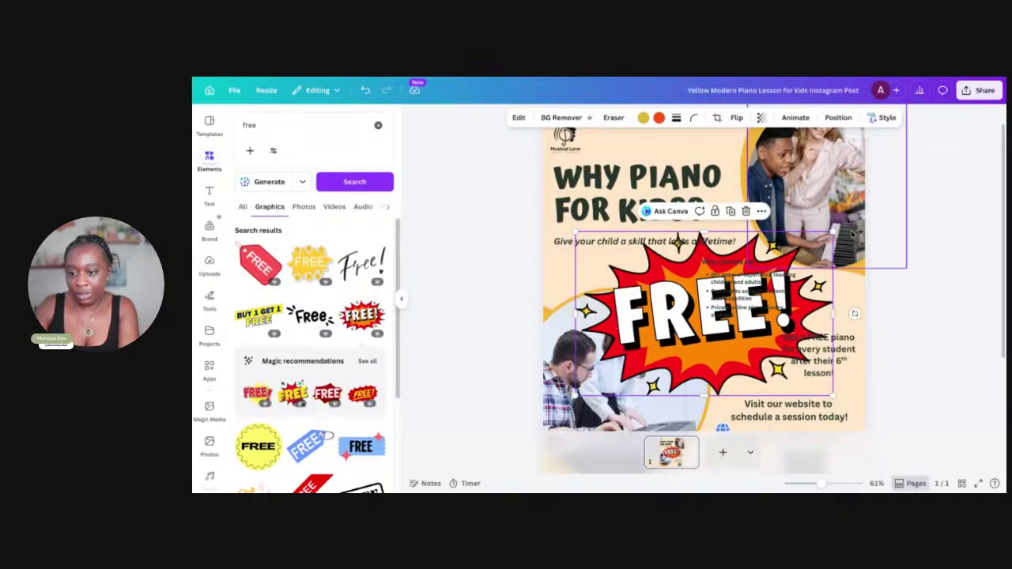
{"action": "left_click_drag", "start_coordinate": [839, 235], "coordinate": [723, 298]}
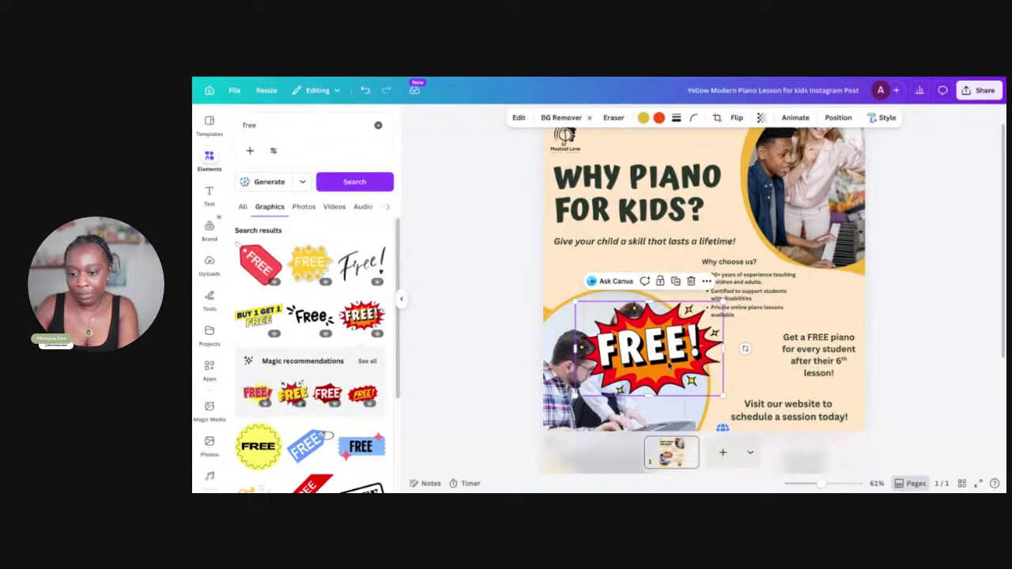
{"action": "left_click_drag", "start_coordinate": [659, 363], "coordinate": [735, 378]}
{"action": "left_click_drag", "start_coordinate": [796, 317], "coordinate": [755, 336]}
{"action": "left_click_drag", "start_coordinate": [690, 378], "coordinate": [720, 364]}
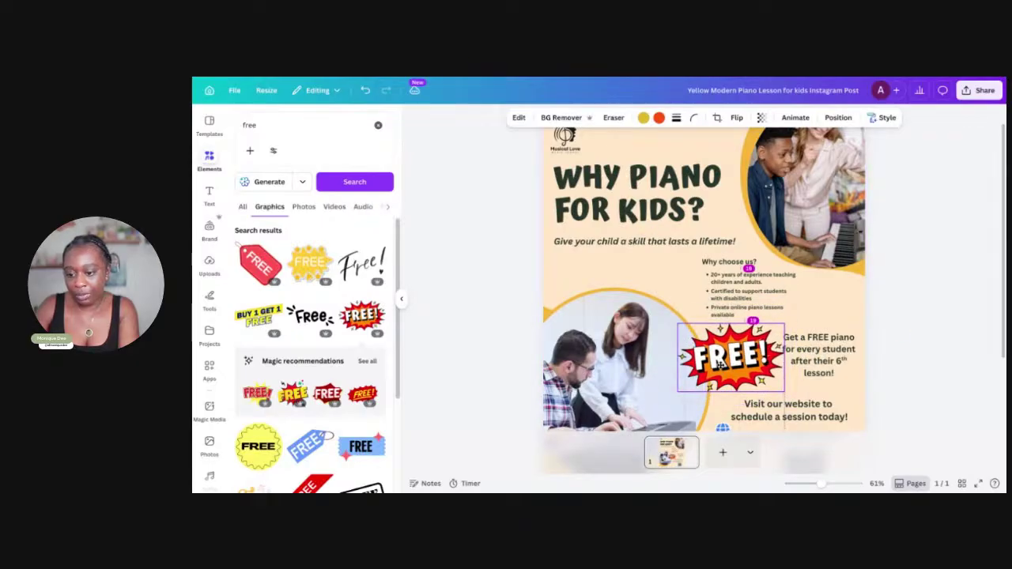
Scale down the website text and QR code together
{"action": "scroll", "coordinate": [718, 366], "scroll_direction": "down", "scroll_amount": 3}
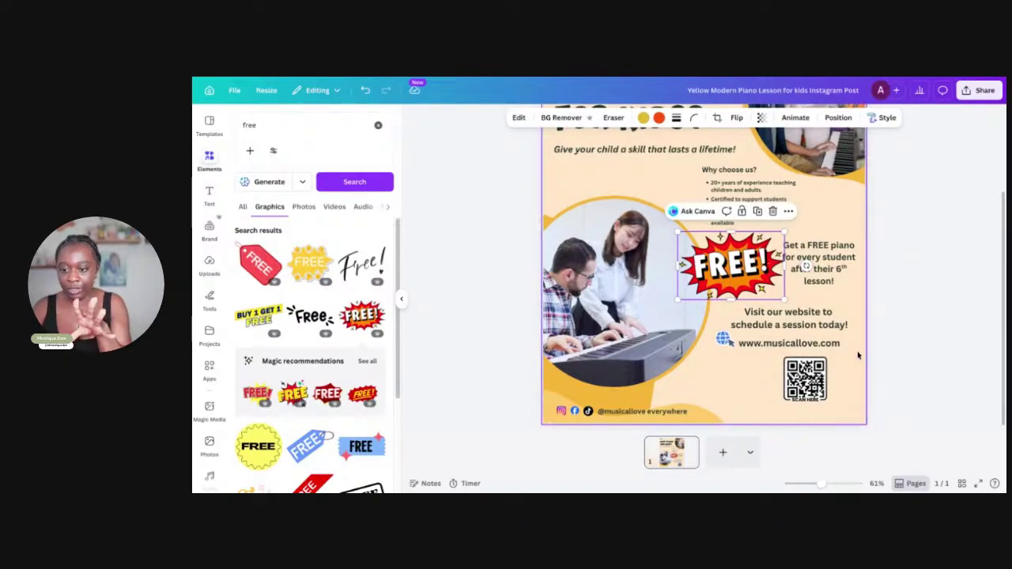
{"action": "left_click_drag", "start_coordinate": [845, 352], "coordinate": [789, 341]}
{"action": "left_click_drag", "start_coordinate": [847, 320], "coordinate": [797, 360]}
{"action": "left_click", "coordinate": [813, 353]}
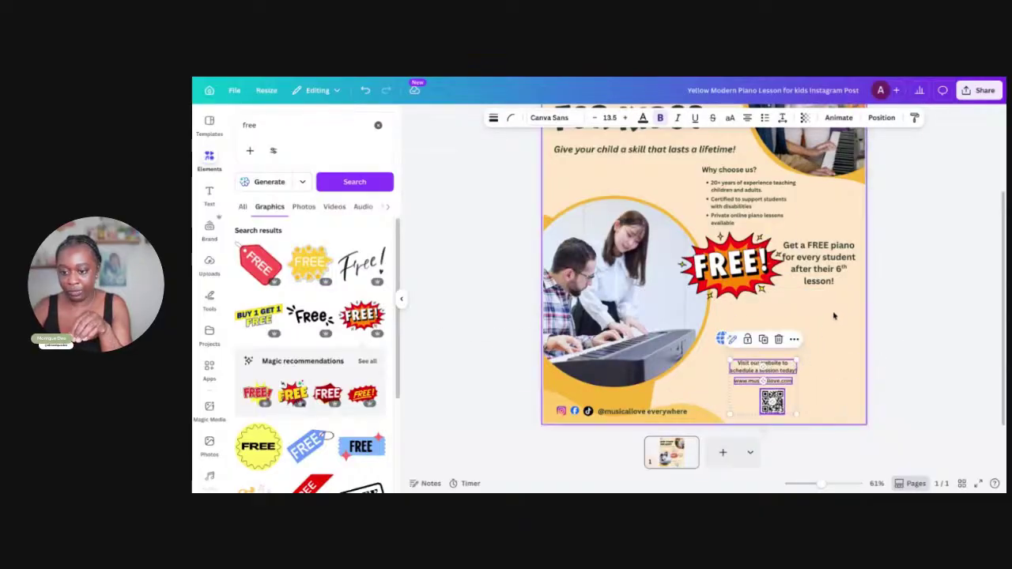
Widen the 'Get a FREE piano' text box to wrap onto three lines, then nudge it right and down
{"action": "left_click", "coordinate": [803, 261]}
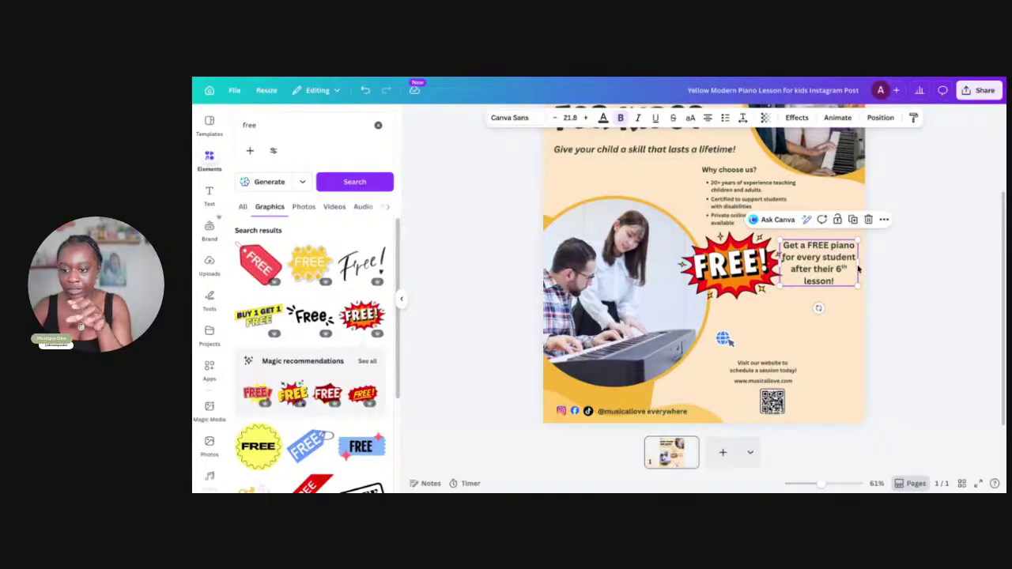
{"action": "mouse_move", "coordinate": [858, 263]}
{"action": "left_mouse_down"}
{"action": "mouse_move", "coordinate": [873, 267]}
{"action": "mouse_move", "coordinate": [860, 247]}
{"action": "left_mouse_up"}
{"action": "left_click_drag", "start_coordinate": [812, 272], "coordinate": [817, 277]}
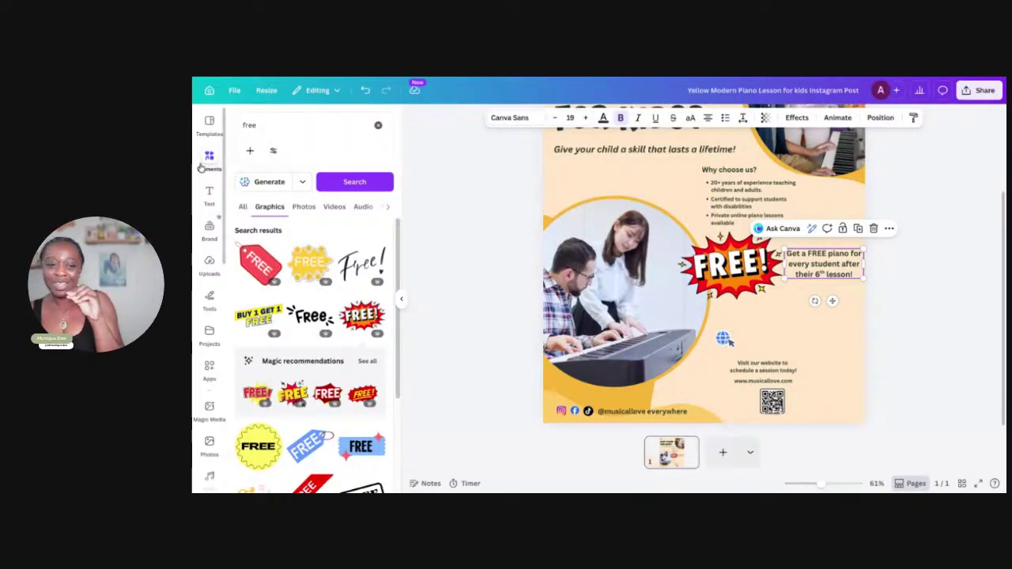
Search Elements for 'piano' graphics
{"action": "left_click", "coordinate": [209, 336]}
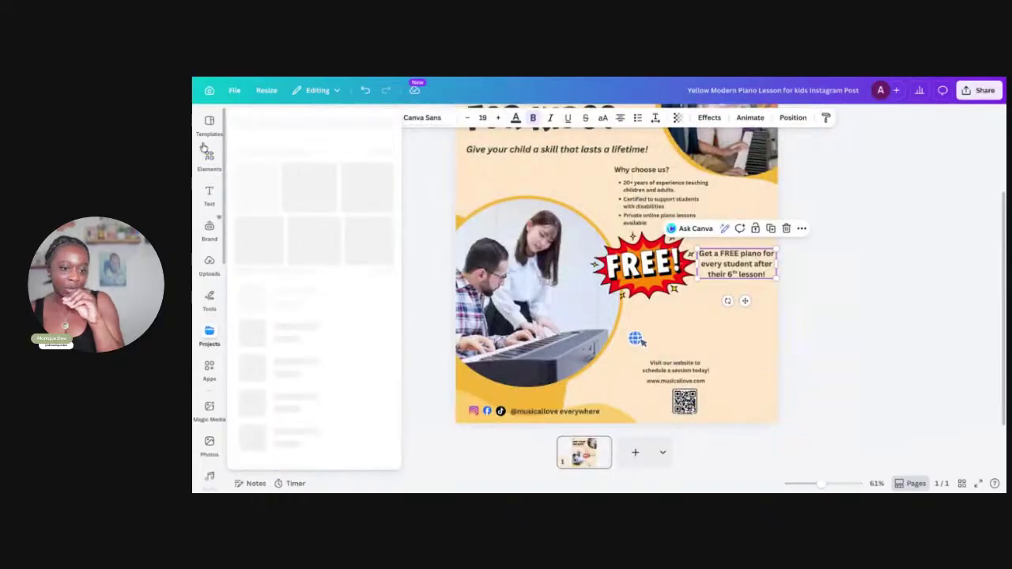
{"action": "left_click", "coordinate": [276, 128]}
{"action": "type", "text": "a"}
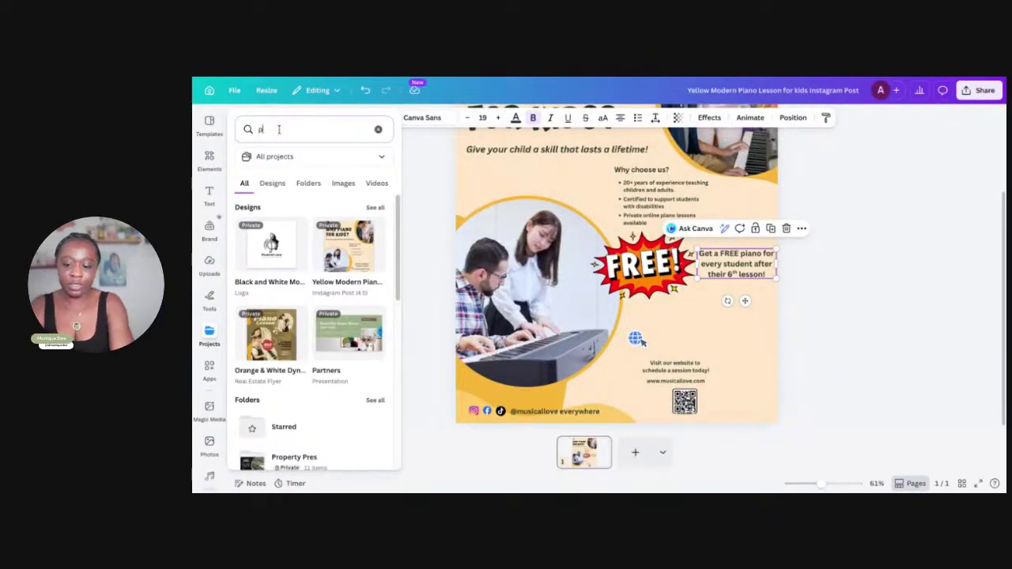
{"action": "key", "text": "Return"}
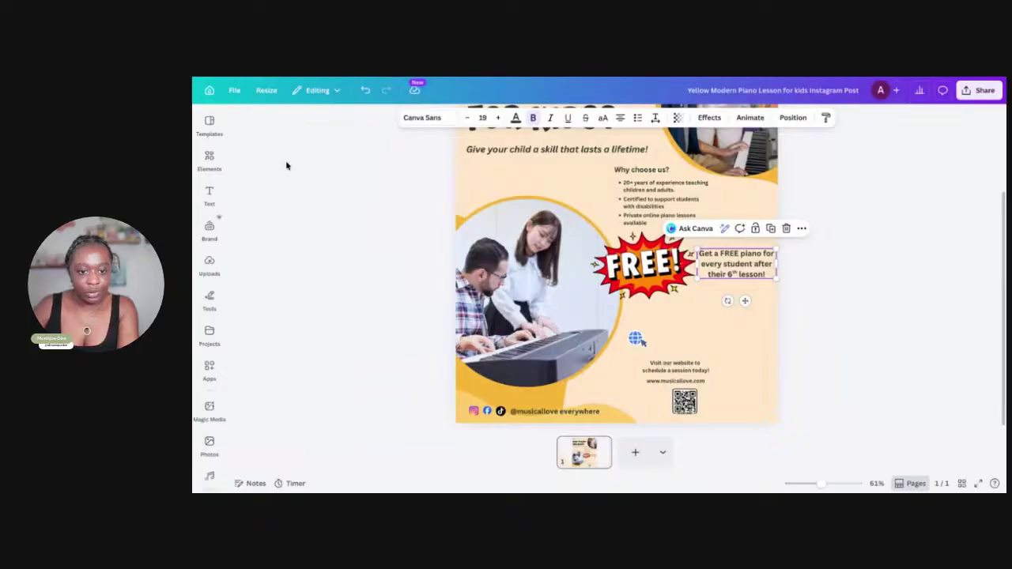
{"action": "left_click", "coordinate": [220, 160]}
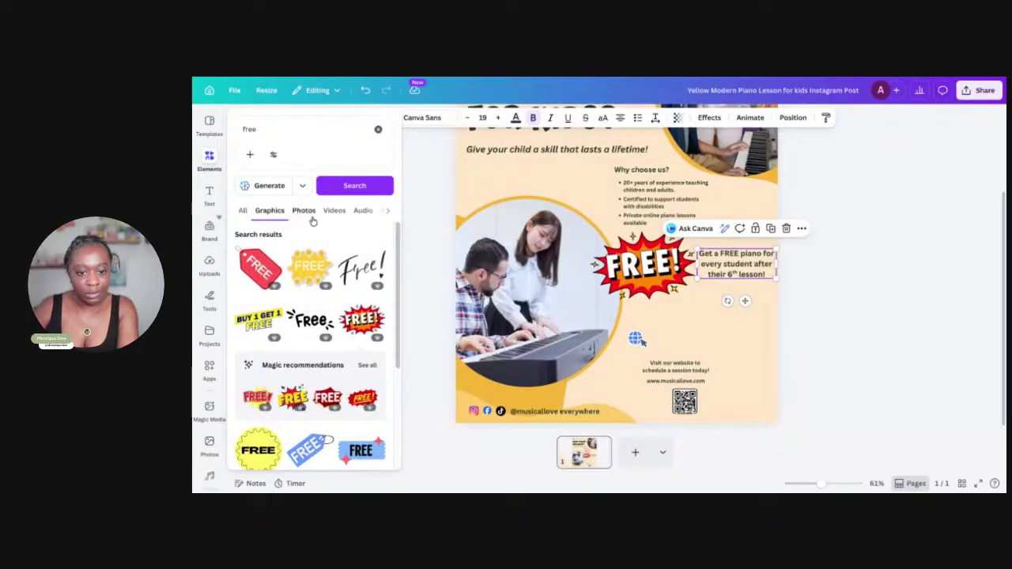
{"action": "left_click", "coordinate": [288, 132]}
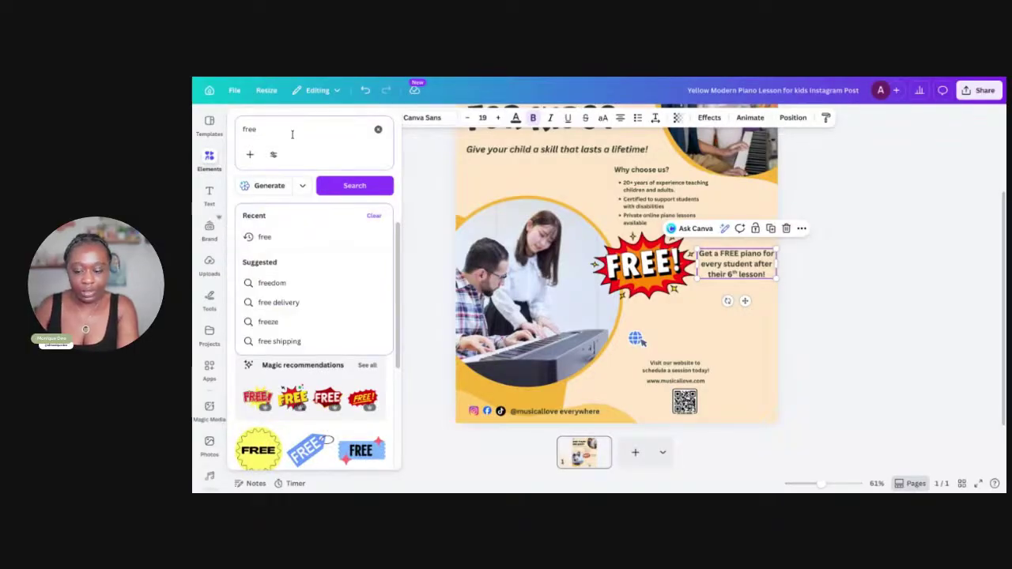
{"action": "type", "text": "piano"}
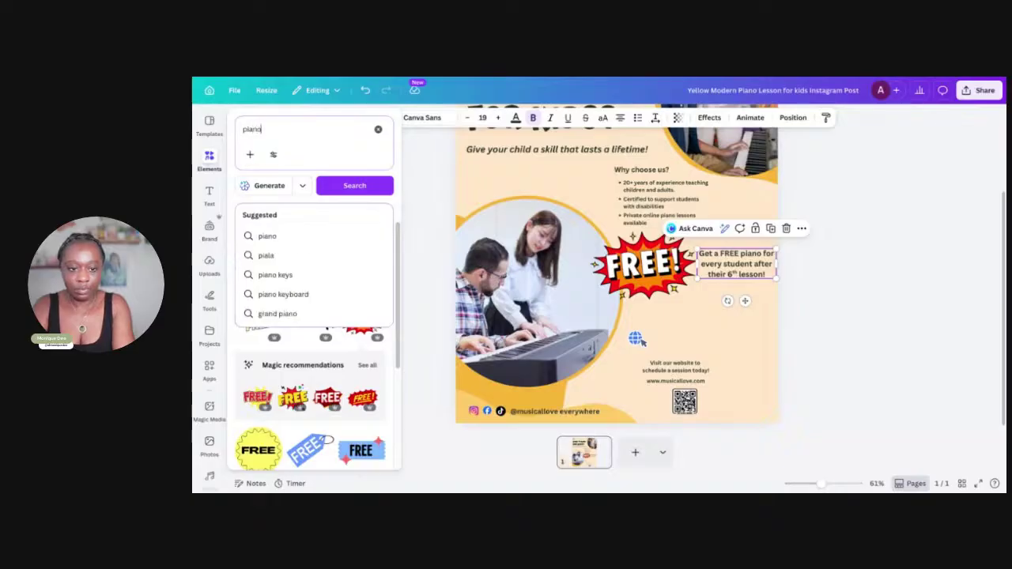
{"action": "key", "text": "Return"}
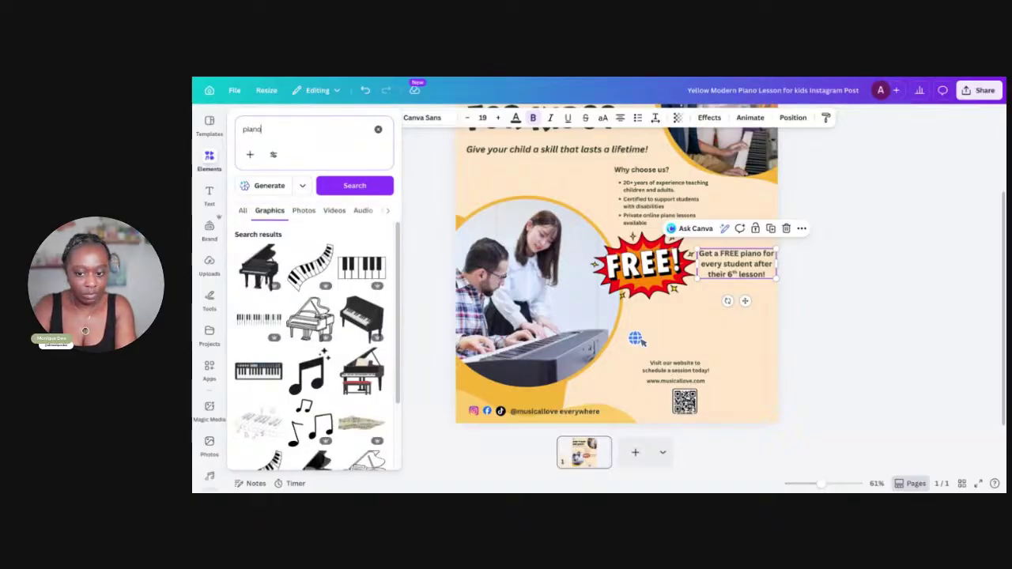
{"action": "left_click", "coordinate": [202, 152]}
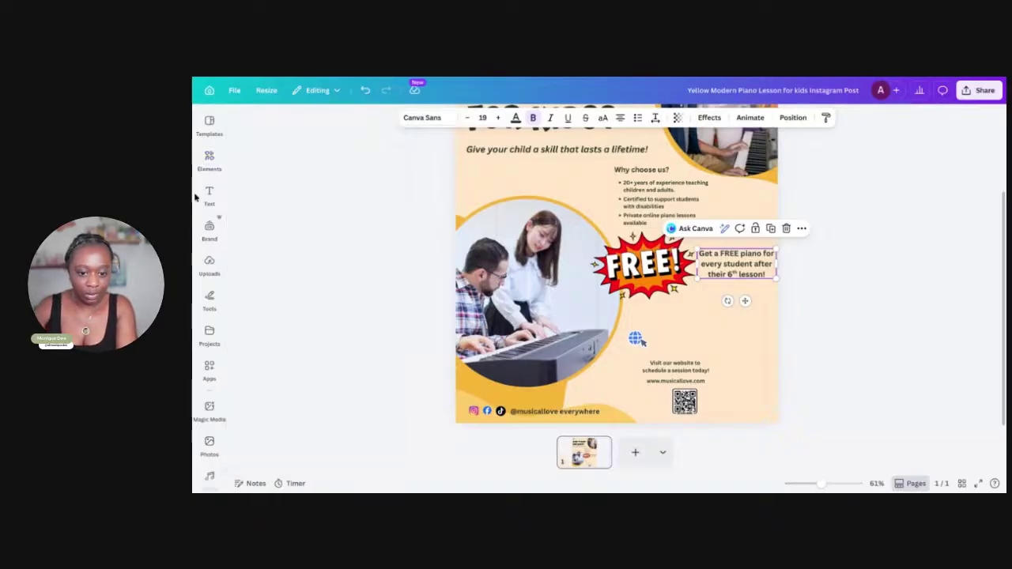
{"action": "left_click", "coordinate": [203, 162]}
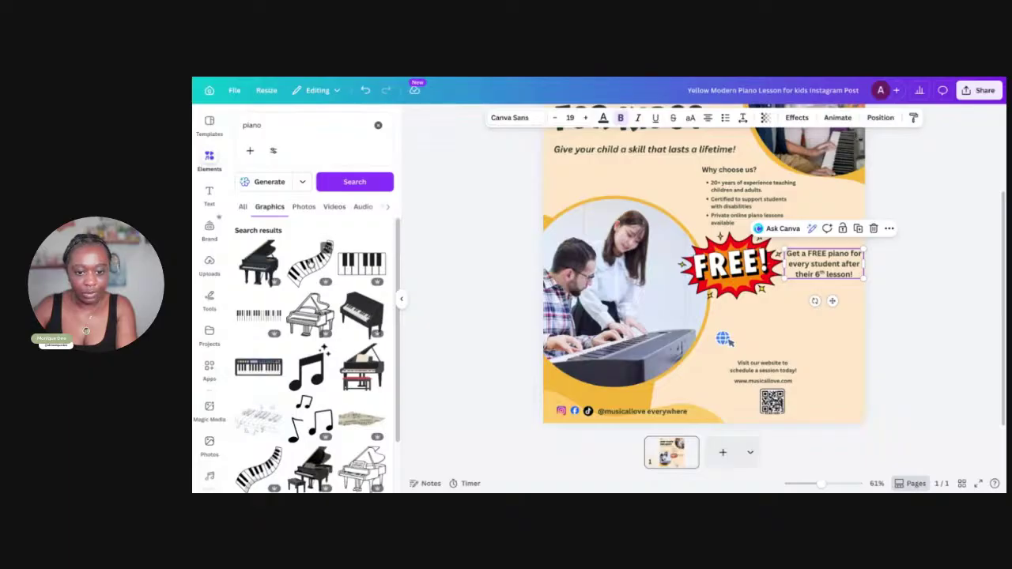
Add the curved piano-keys graphic, shrink and tilt it, and set it under the offer text
{"action": "left_click", "coordinate": [312, 264]}
{"action": "left_click_drag", "start_coordinate": [730, 298], "coordinate": [740, 367]}
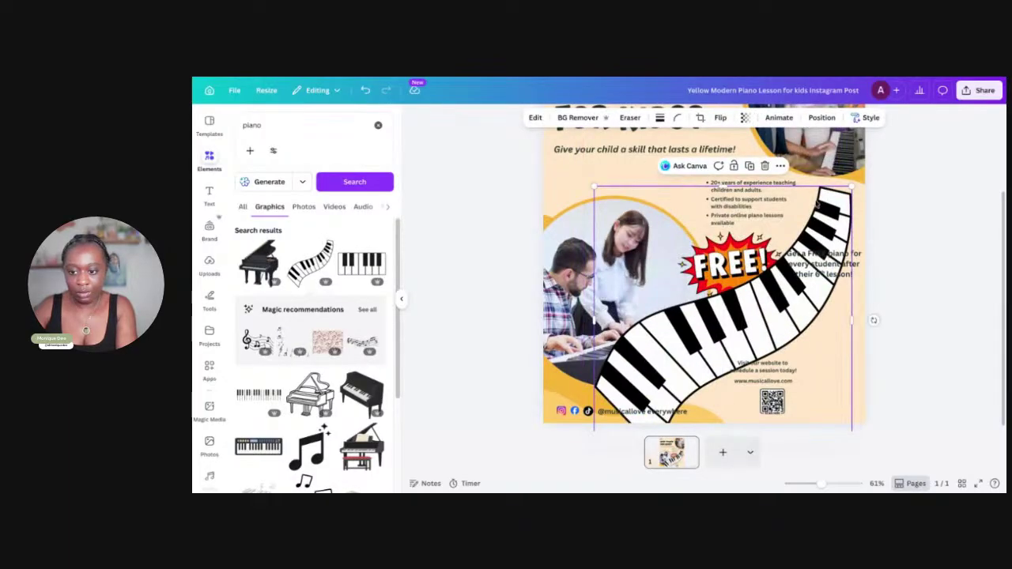
{"action": "left_click_drag", "start_coordinate": [852, 185], "coordinate": [723, 339]}
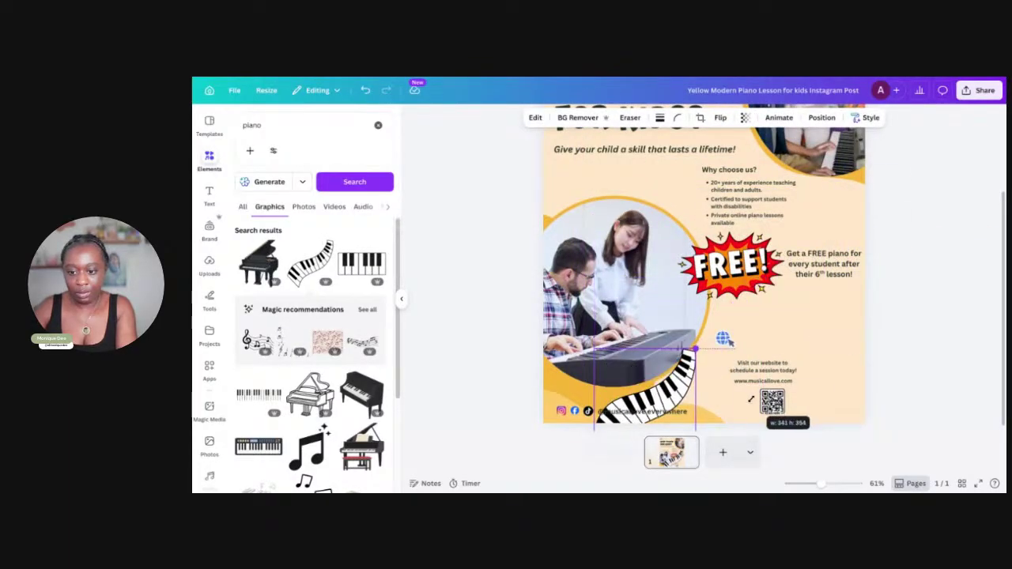
{"action": "left_click_drag", "start_coordinate": [696, 371], "coordinate": [852, 335]}
{"action": "mouse_move", "coordinate": [776, 363]}
{"action": "left_mouse_down"}
{"action": "mouse_move", "coordinate": [794, 345]}
{"action": "mouse_move", "coordinate": [814, 357]}
{"action": "mouse_move", "coordinate": [791, 356]}
{"action": "left_mouse_up"}
{"action": "mouse_move", "coordinate": [819, 293]}
{"action": "left_mouse_down"}
{"action": "mouse_move", "coordinate": [810, 278]}
{"action": "mouse_move", "coordinate": [806, 289]}
{"action": "left_mouse_up"}
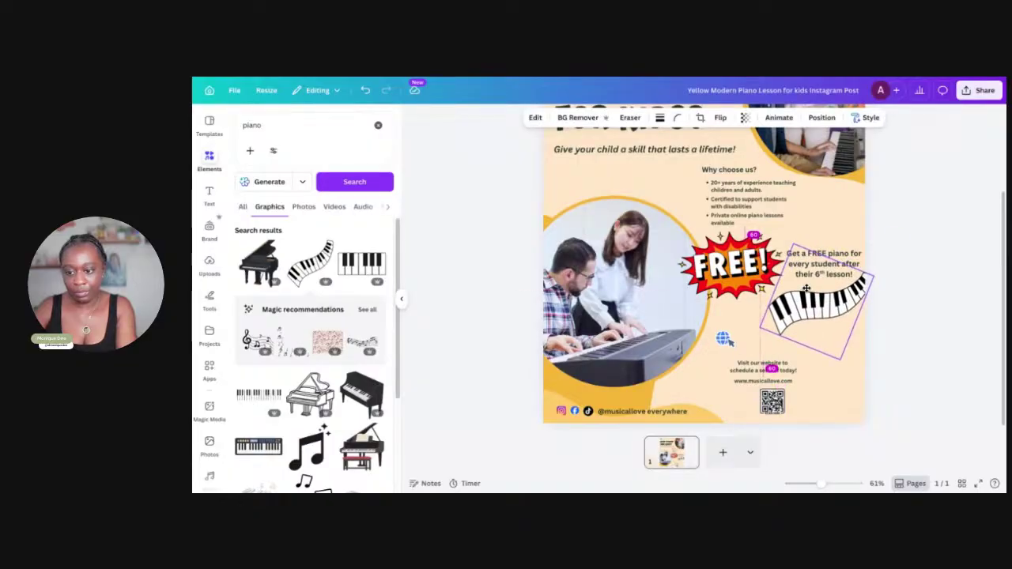
{"action": "left_click", "coordinate": [908, 274]}
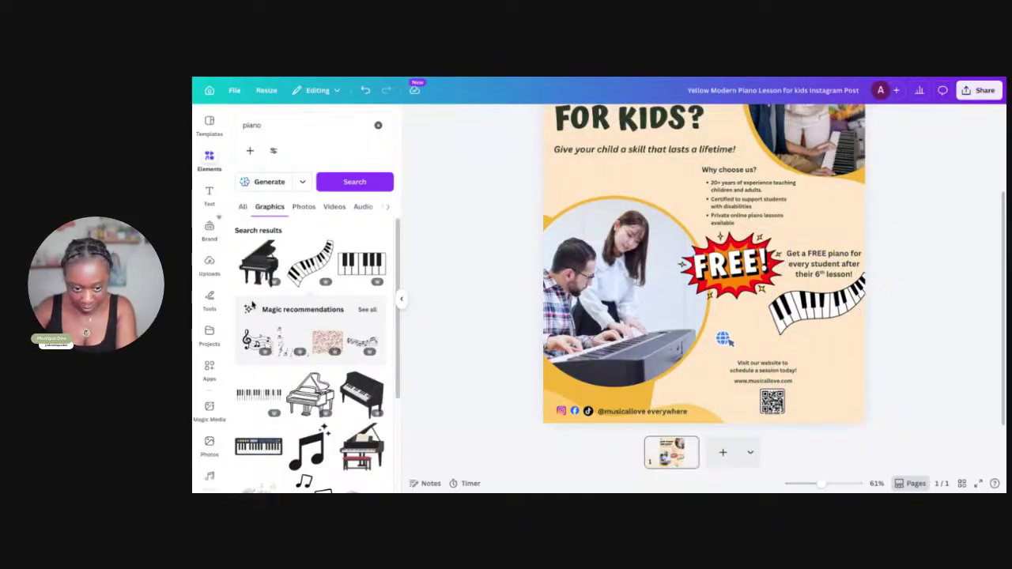
Try one music-notes graphic, delete it, and browse further through the piano graphics
{"action": "left_click", "coordinate": [280, 344]}
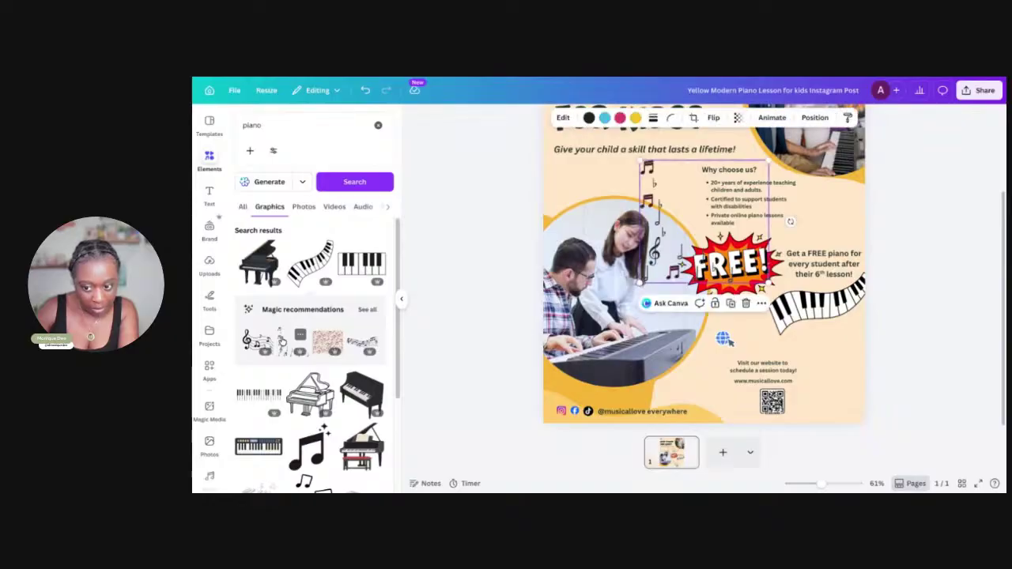
{"action": "scroll", "coordinate": [281, 344], "scroll_direction": "down", "scroll_amount": 3}
{"action": "key", "text": "Delete"}
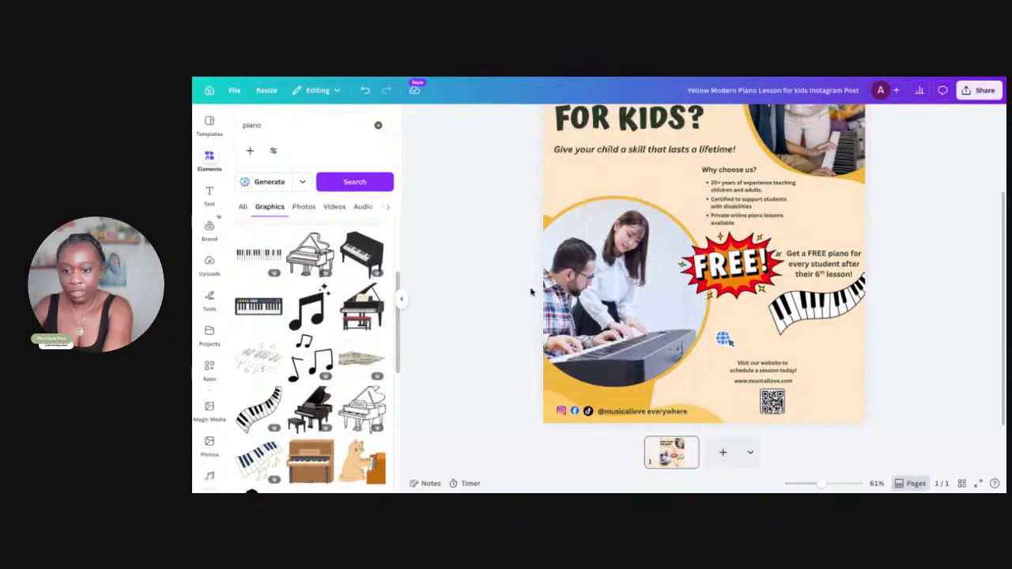
{"action": "scroll", "coordinate": [310, 356], "scroll_direction": "down", "scroll_amount": 5}
{"action": "scroll", "coordinate": [321, 340], "scroll_direction": "down", "scroll_amount": 1}
{"action": "scroll", "coordinate": [321, 340], "scroll_direction": "down", "scroll_amount": 4}
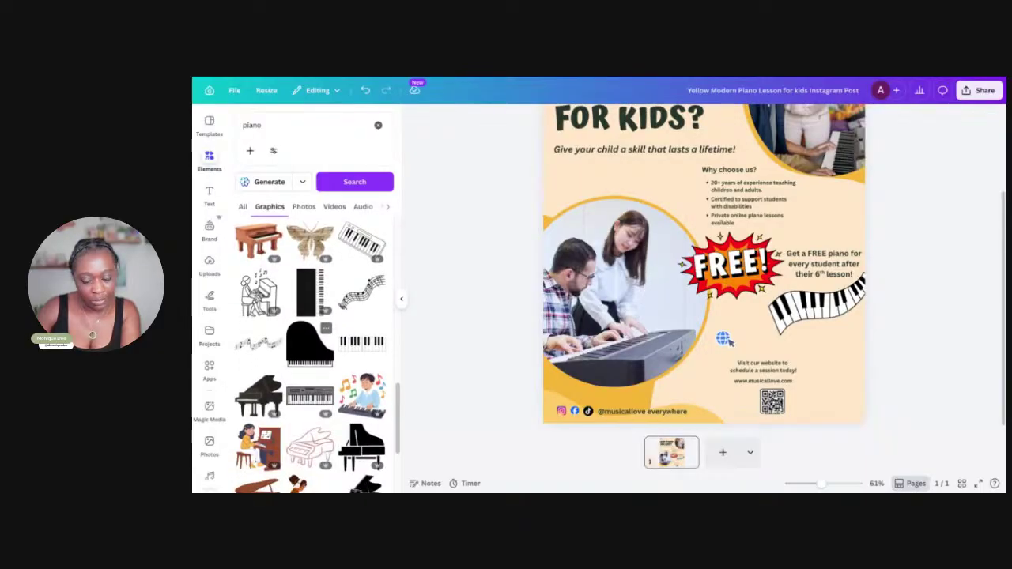
{"action": "left_click", "coordinate": [828, 269]}
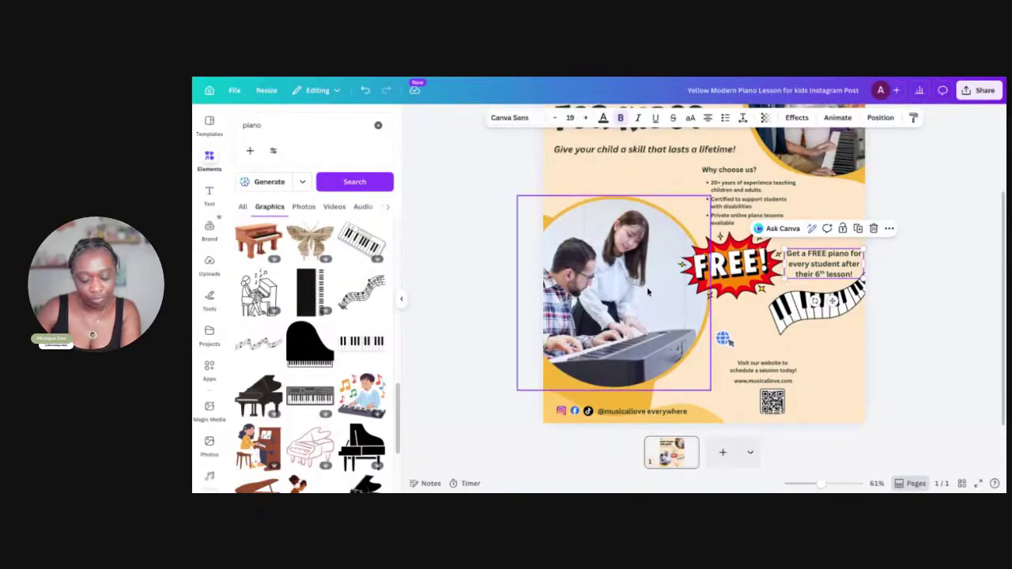
{"action": "scroll", "coordinate": [448, 316], "scroll_direction": "up", "scroll_amount": 3}
{"action": "scroll", "coordinate": [332, 306], "scroll_direction": "up", "scroll_amount": 1}
{"action": "scroll", "coordinate": [332, 306], "scroll_direction": "down", "scroll_amount": 5}
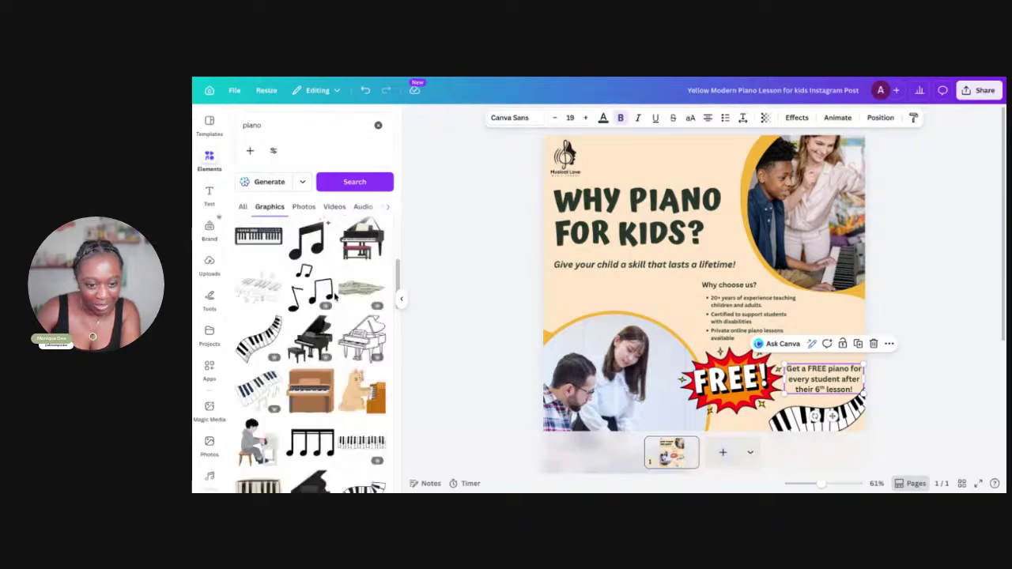
{"action": "scroll", "coordinate": [334, 297], "scroll_direction": "up", "scroll_amount": 5}
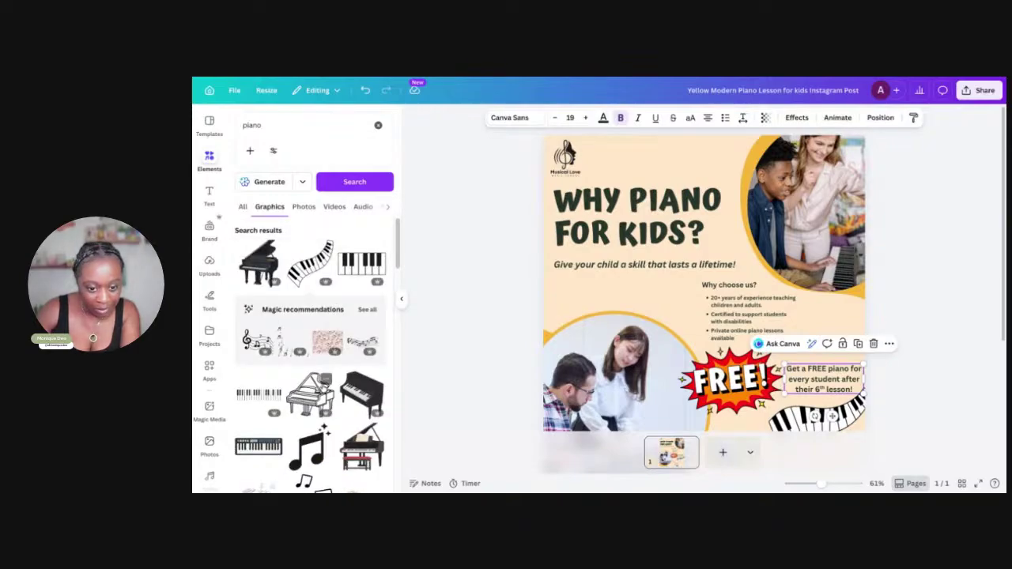
{"action": "scroll", "coordinate": [316, 379], "scroll_direction": "down", "scroll_amount": 5}
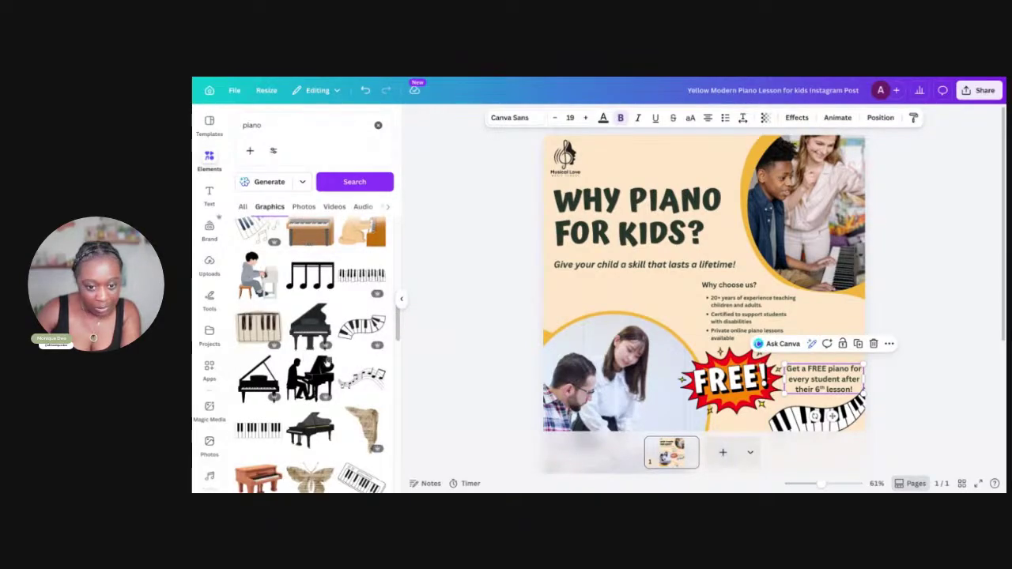
Add the wavy music-notes graphic, move it above the title and resize it to fit
{"action": "left_click", "coordinate": [371, 387]}
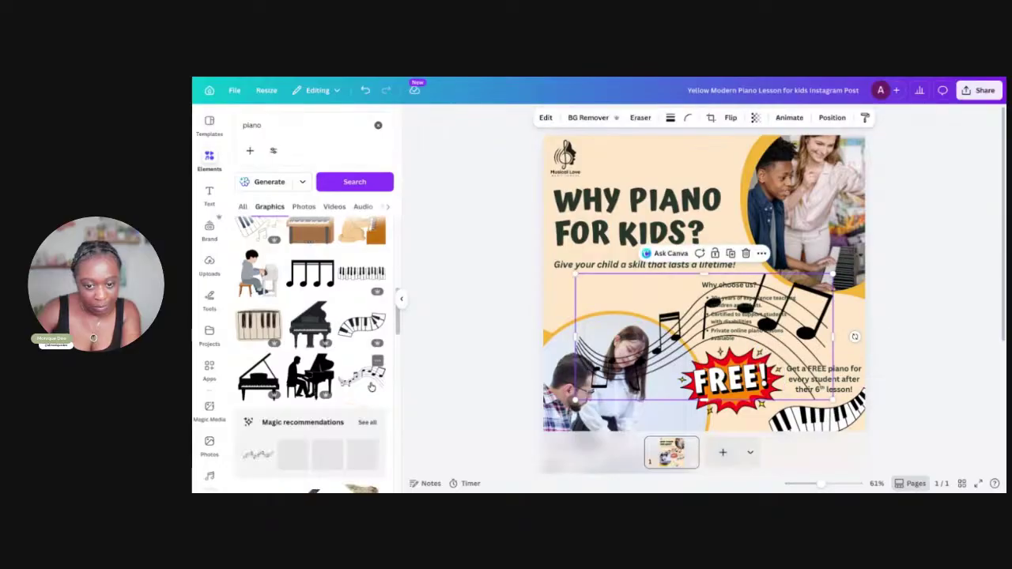
{"action": "left_click_drag", "start_coordinate": [714, 314], "coordinate": [678, 162]}
{"action": "key", "text": "ctrl+z"}
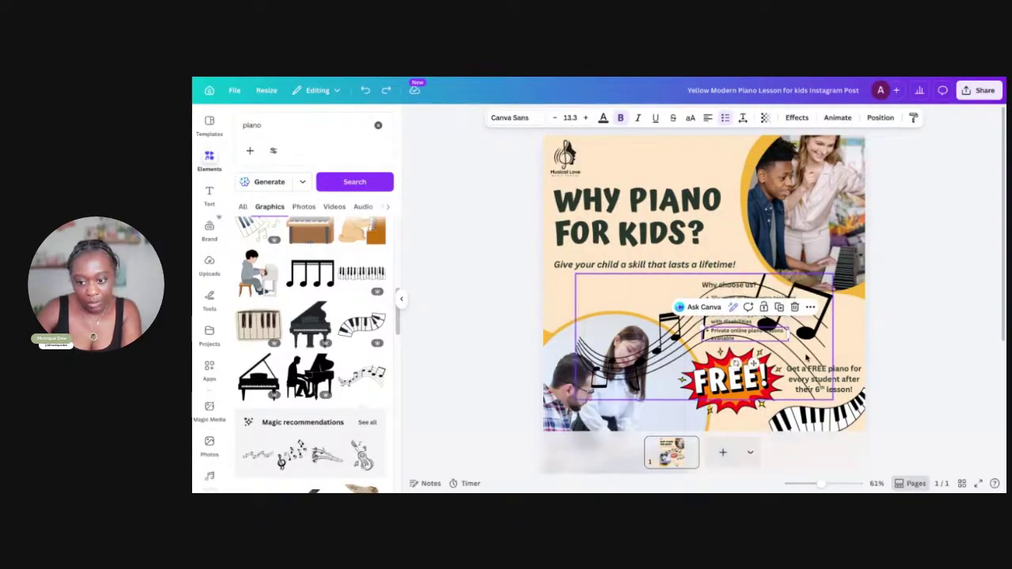
{"action": "left_click", "coordinate": [794, 335]}
{"action": "left_click_drag", "start_coordinate": [794, 335], "coordinate": [771, 140]}
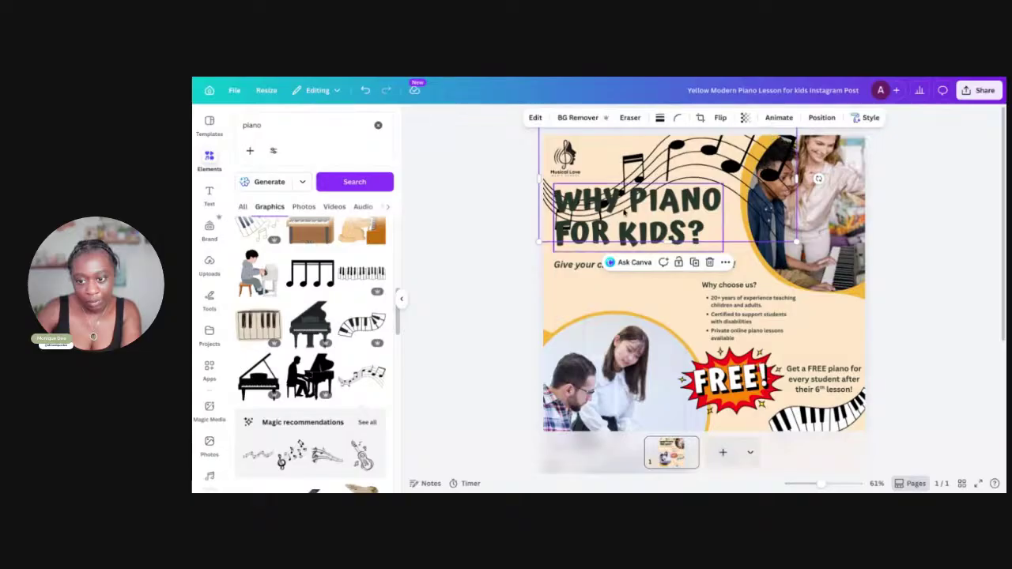
{"action": "left_click_drag", "start_coordinate": [538, 248], "coordinate": [751, 139]}
{"action": "mouse_move", "coordinate": [701, 156]}
{"action": "left_mouse_down"}
{"action": "mouse_move", "coordinate": [677, 163]}
{"action": "mouse_move", "coordinate": [687, 165]}
{"action": "left_mouse_up"}
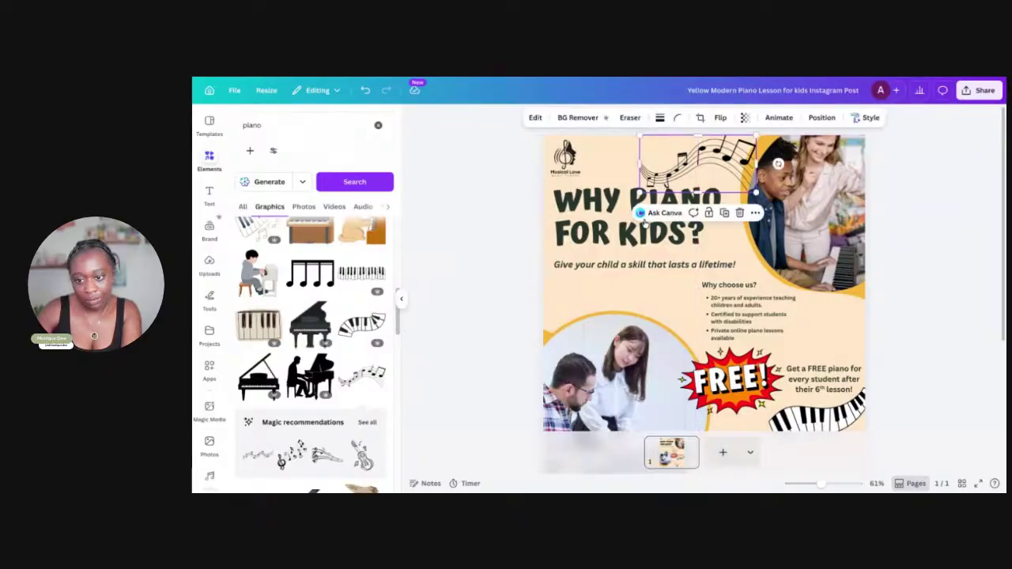
Select the WHY PIANO FOR KIDS? title, then scroll down to the website text and QR code
{"action": "left_click", "coordinate": [586, 238]}
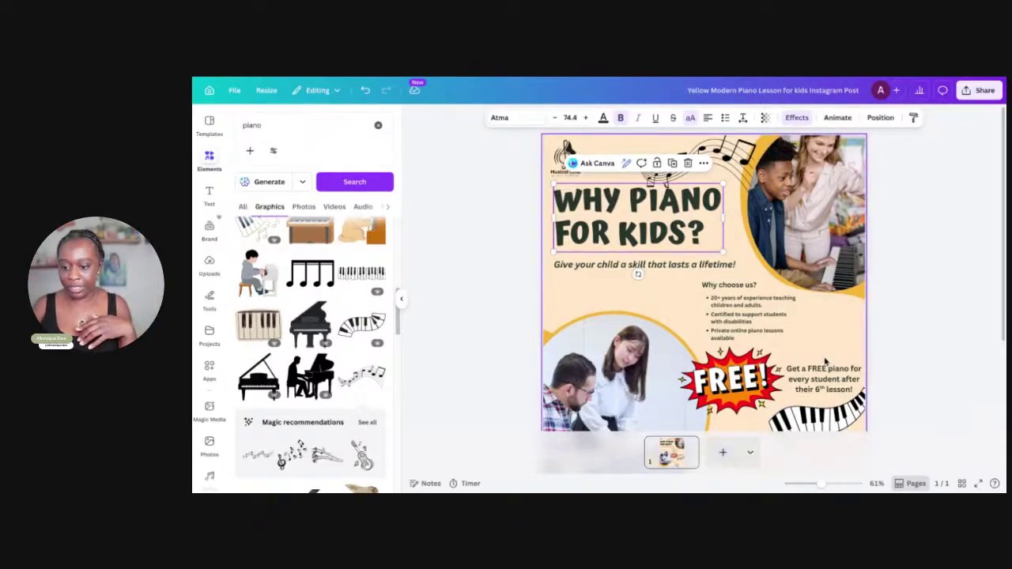
{"action": "scroll", "coordinate": [830, 372], "scroll_direction": "down", "scroll_amount": 3}
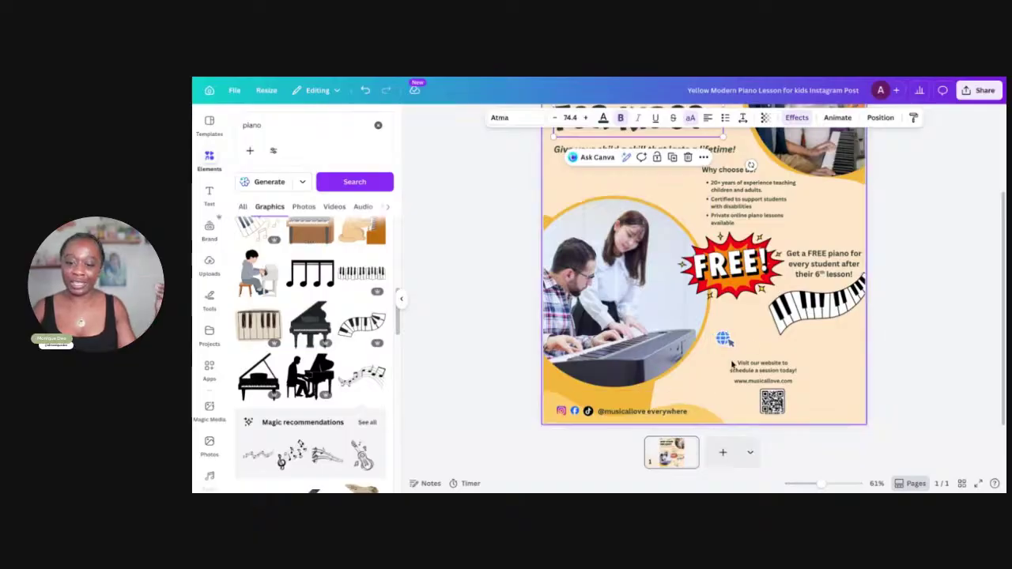
Copy the 'Visit our website' text above itself and type the phone number into it
{"action": "left_click", "coordinate": [769, 368]}
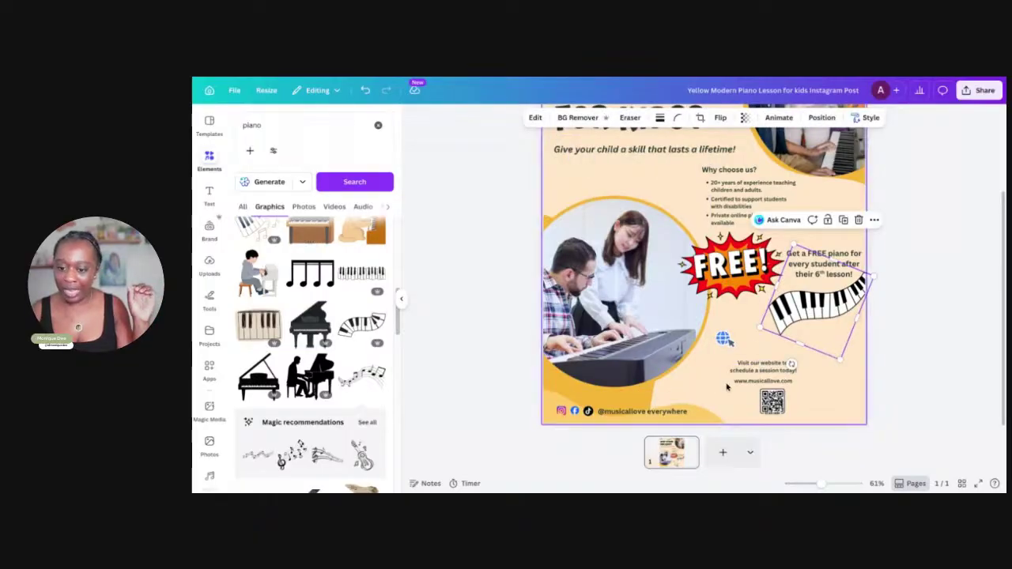
{"action": "left_click", "coordinate": [761, 378]}
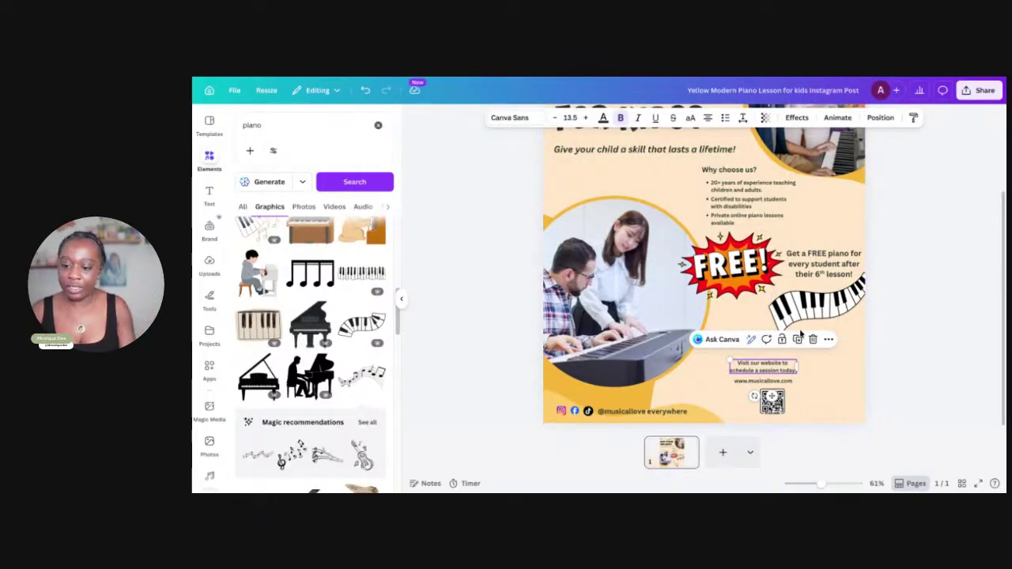
{"action": "left_click_drag", "start_coordinate": [767, 378], "coordinate": [777, 340]}
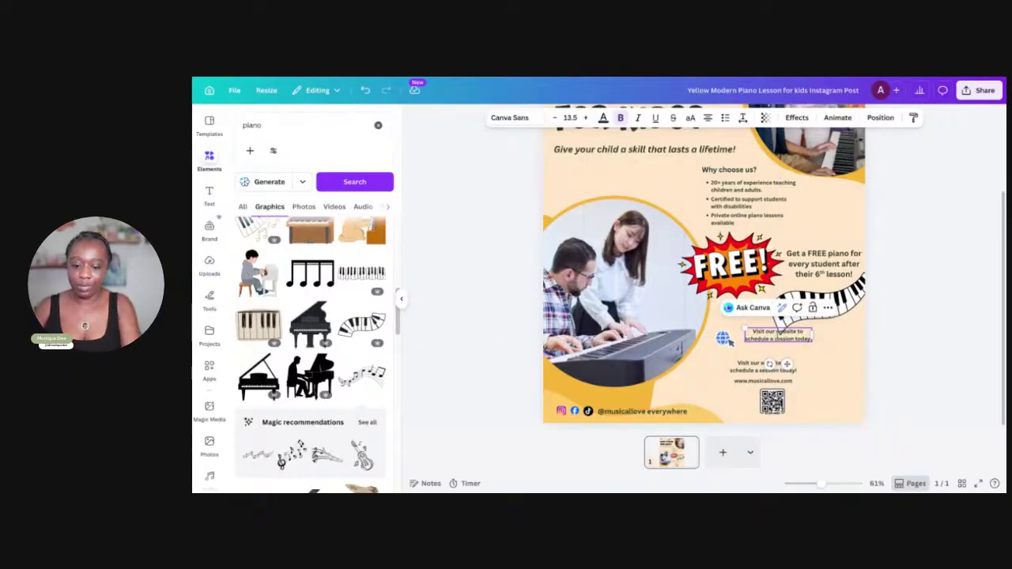
{"action": "key", "text": "ctrl+z"}
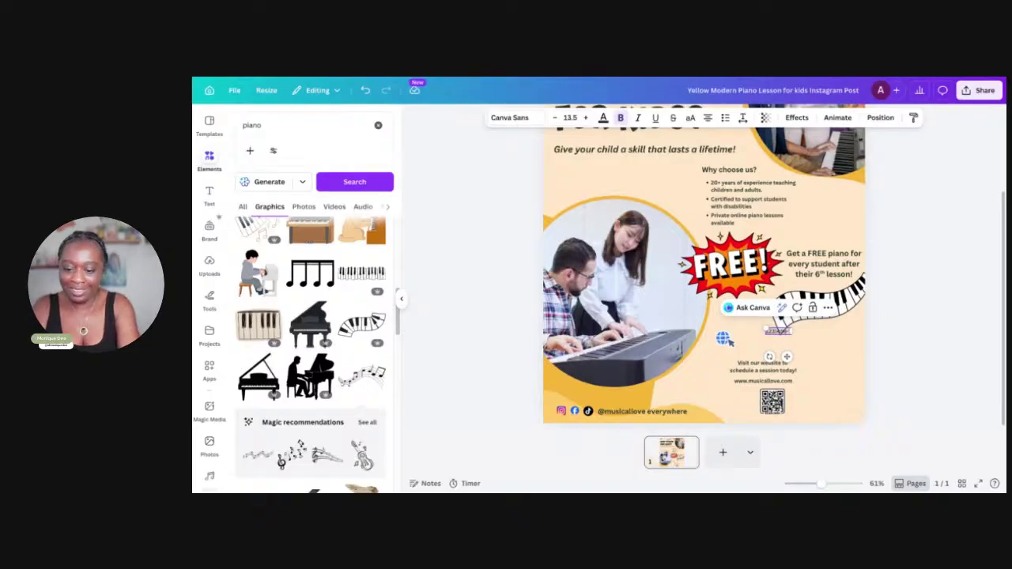
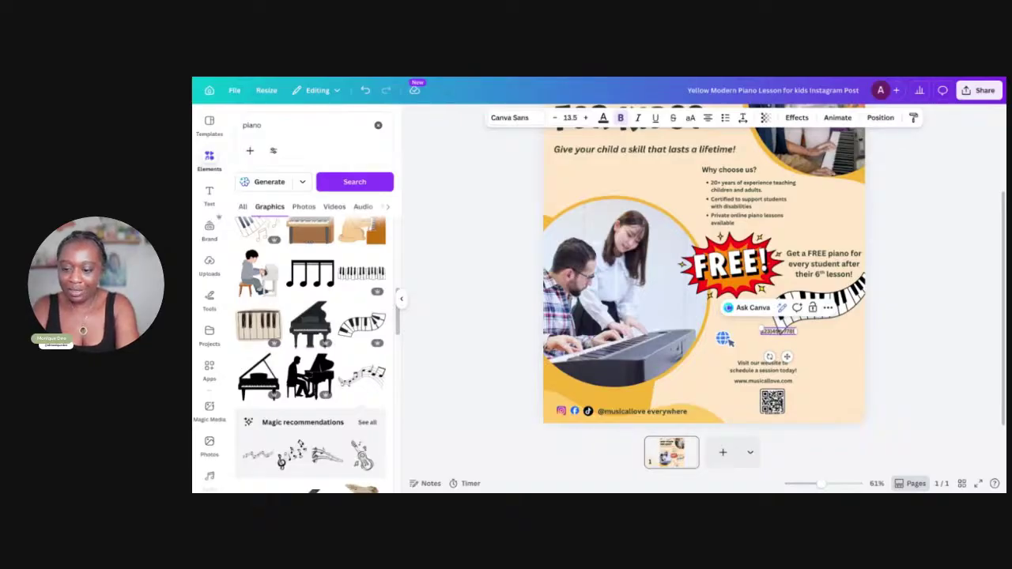
{"action": "left_click_drag", "start_coordinate": [786, 356], "coordinate": [784, 366]}
{"action": "scroll", "coordinate": [785, 367], "scroll_direction": "up", "scroll_amount": 5}
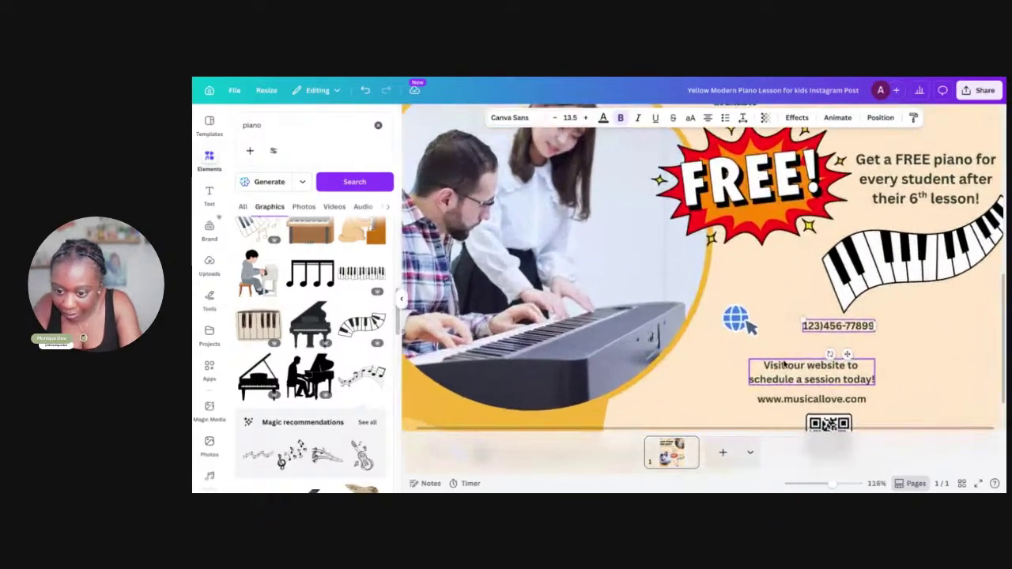
{"action": "key", "text": "Escape"}
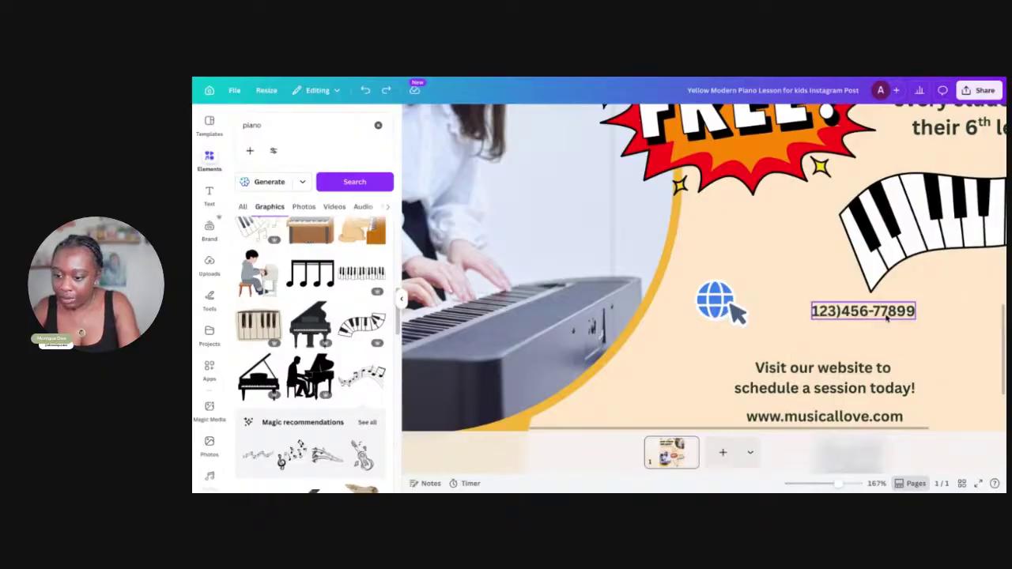
Correct the phone number by deleting the extra trailing 9 and adding an opening parenthesis
{"action": "double_click", "coordinate": [907, 310]}
{"action": "key", "text": "BackSpace"}
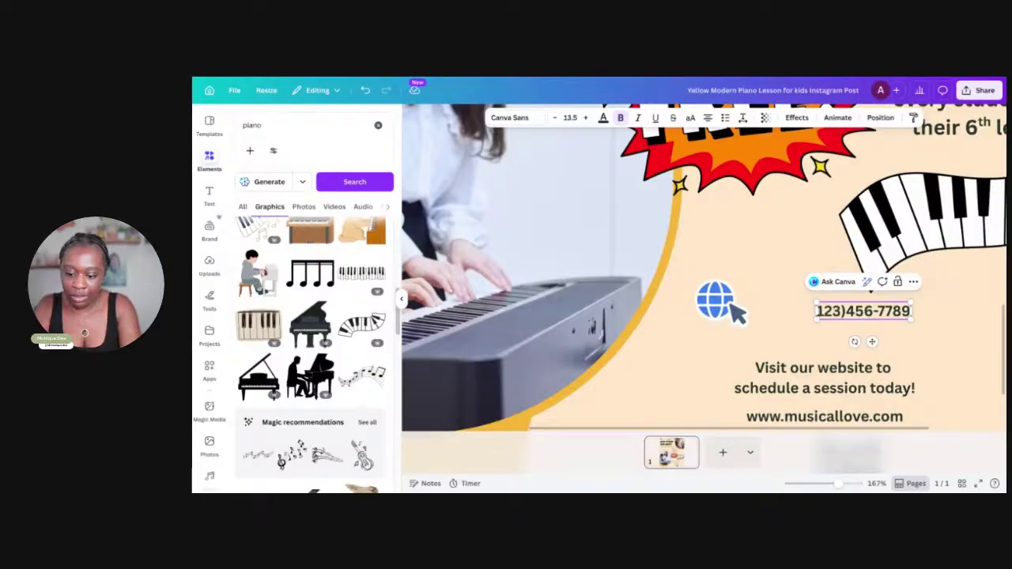
{"action": "type", "text": "("}
{"action": "left_click", "coordinate": [788, 318]}
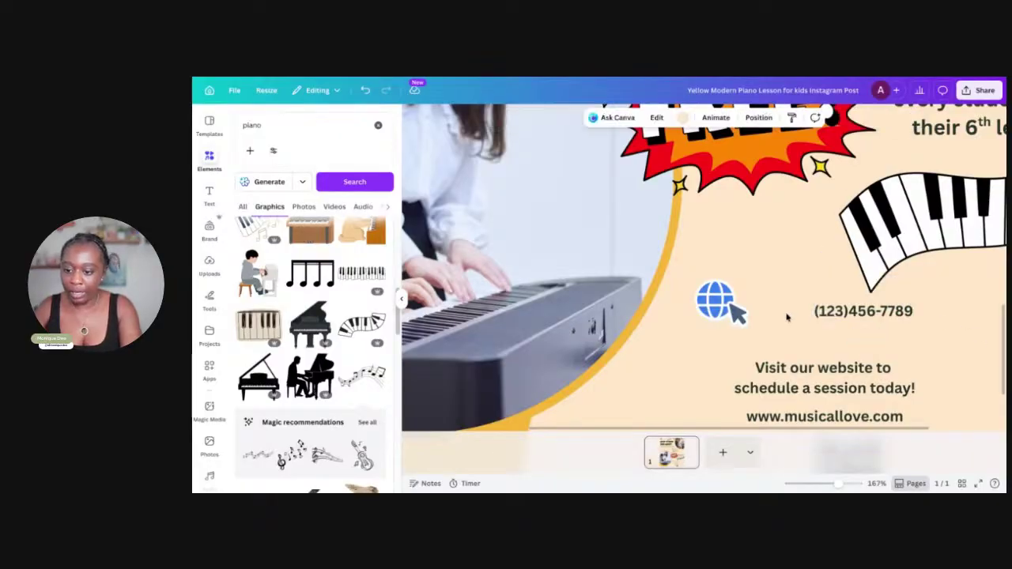
Replace the 'piano' search with a 'phone' search in the Elements library
{"action": "left_click", "coordinate": [209, 162]}
{"action": "left_click", "coordinate": [270, 132]}
{"action": "key", "text": "BackSpace"}
{"action": "type", "text": "phone"}
{"action": "key", "text": "Return"}
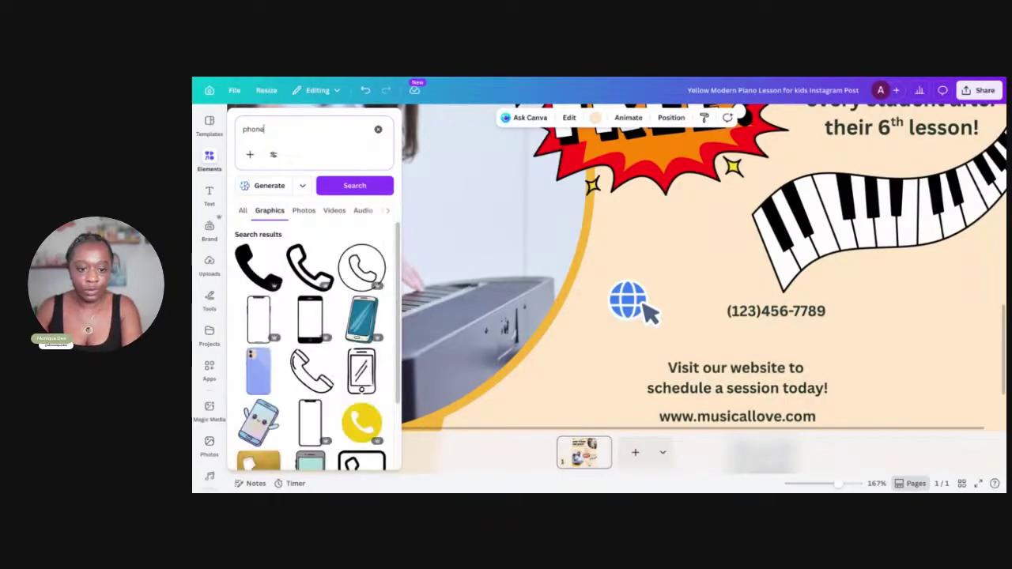
{"action": "left_click", "coordinate": [209, 162]}
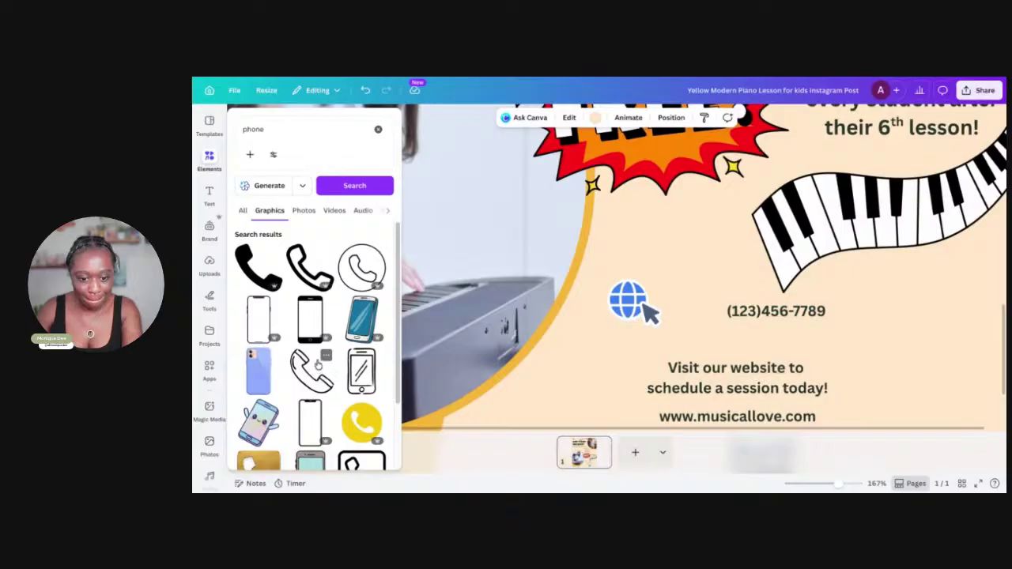
{"action": "scroll", "coordinate": [400, 379], "scroll_direction": "down", "scroll_amount": 2}
{"action": "scroll", "coordinate": [396, 395], "scroll_direction": "down", "scroll_amount": 5}
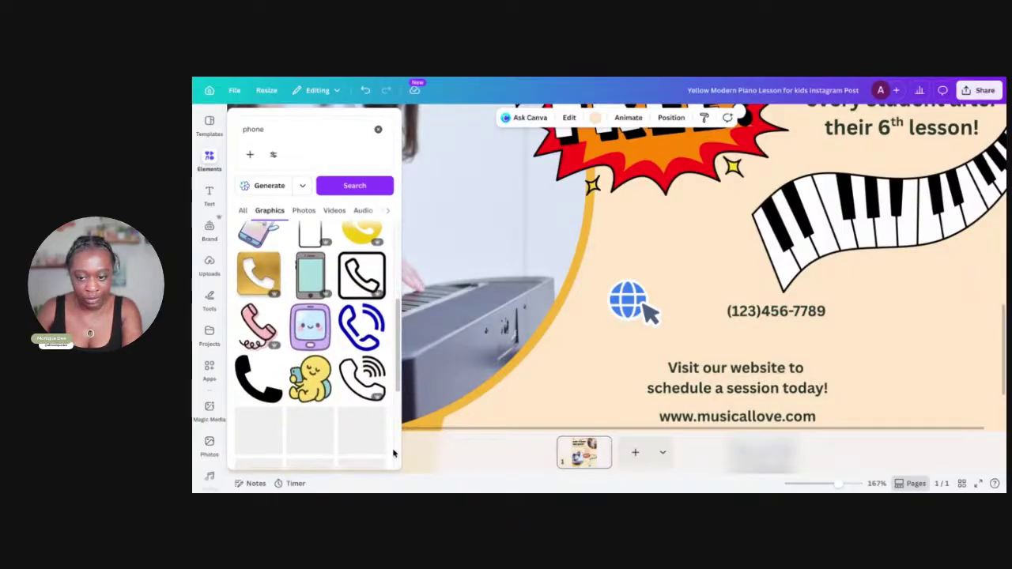
{"action": "scroll", "coordinate": [393, 453], "scroll_direction": "up", "scroll_amount": 2}
Add the outlined phone graphic and shrink it down to icon size
{"action": "left_click", "coordinate": [361, 369]}
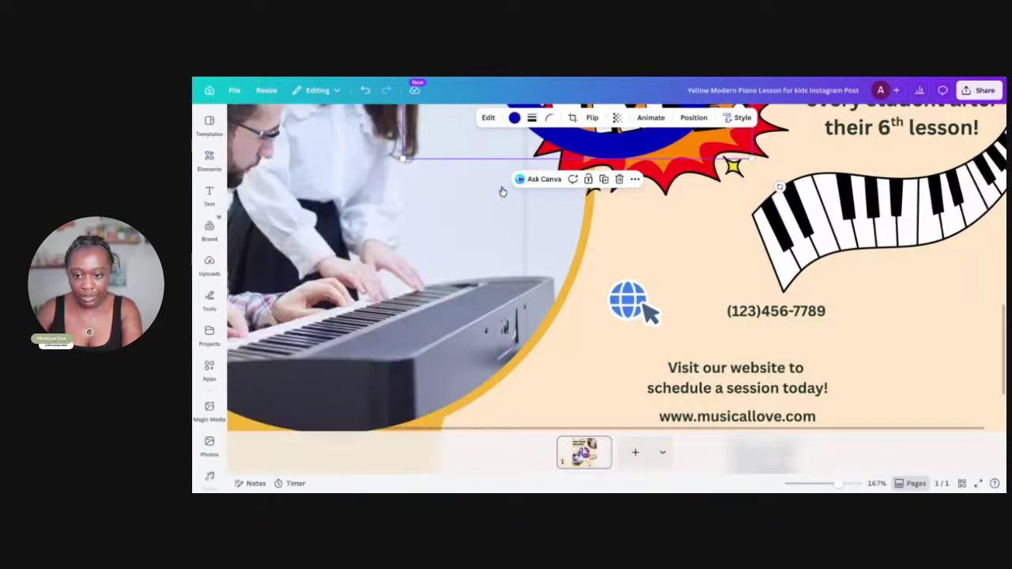
{"action": "scroll", "coordinate": [541, 237], "scroll_direction": "down", "scroll_amount": 3}
{"action": "scroll", "coordinate": [538, 246], "scroll_direction": "up", "scroll_amount": 10}
{"action": "scroll", "coordinate": [536, 246], "scroll_direction": "down", "scroll_amount": 5}
{"action": "scroll", "coordinate": [625, 135], "scroll_direction": "down", "scroll_amount": 3, "text": "ctrl"}
{"action": "scroll", "coordinate": [625, 136], "scroll_direction": "down", "scroll_amount": 2, "text": "ctrl"}
{"action": "left_click_drag", "start_coordinate": [679, 155], "coordinate": [627, 330]}
{"action": "left_click", "coordinate": [582, 291]}
{"action": "left_click_drag", "start_coordinate": [639, 367], "coordinate": [665, 373]}
{"action": "left_click_drag", "start_coordinate": [664, 328], "coordinate": [656, 348]}
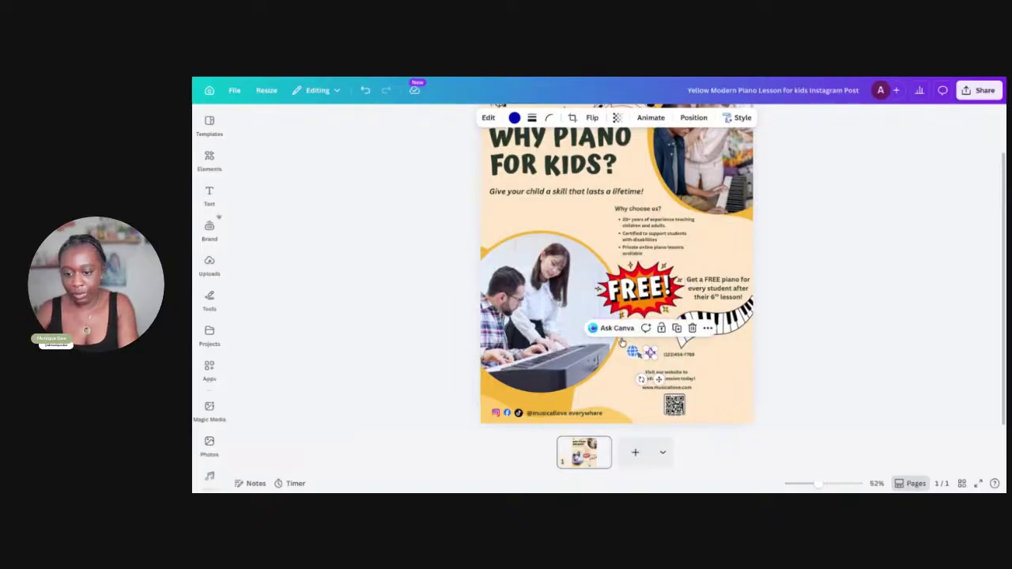
Position the phone icon directly before the phone-number line
{"action": "scroll", "coordinate": [680, 373], "scroll_direction": "up", "scroll_amount": 3}
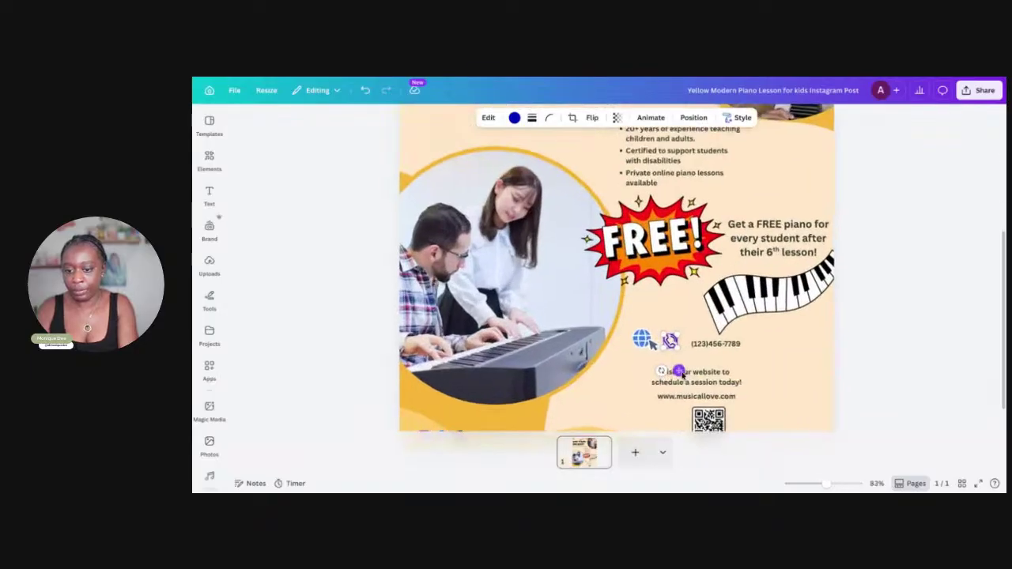
{"action": "scroll", "coordinate": [680, 374], "scroll_direction": "up", "scroll_amount": 3}
{"action": "left_click", "coordinate": [835, 204]}
{"action": "right_click", "coordinate": [774, 207]}
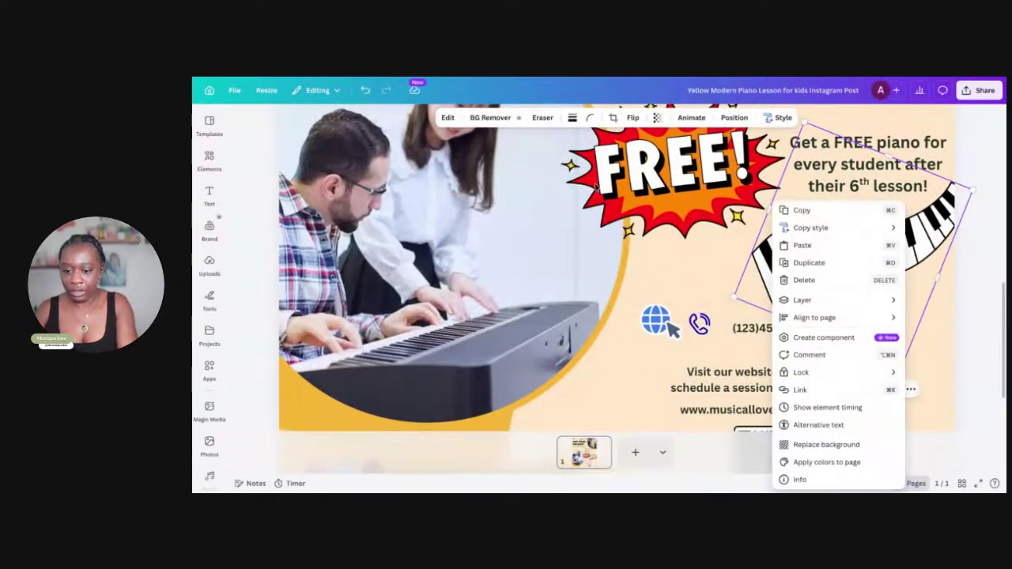
{"action": "key", "text": "Escape"}
{"action": "left_click", "coordinate": [698, 324]}
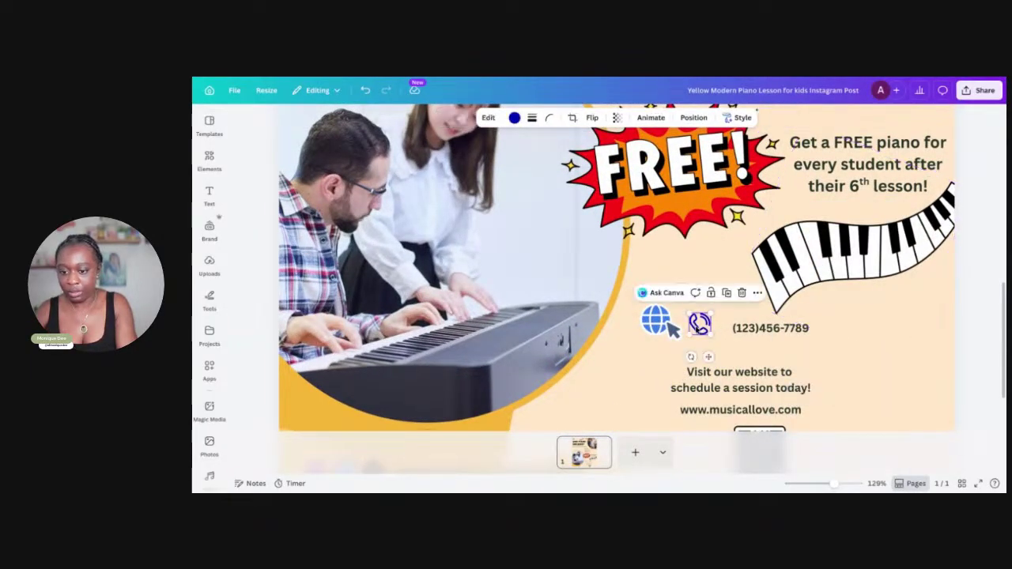
{"action": "left_click_drag", "start_coordinate": [694, 328], "coordinate": [717, 328]}
{"action": "left_click", "coordinate": [775, 351]}
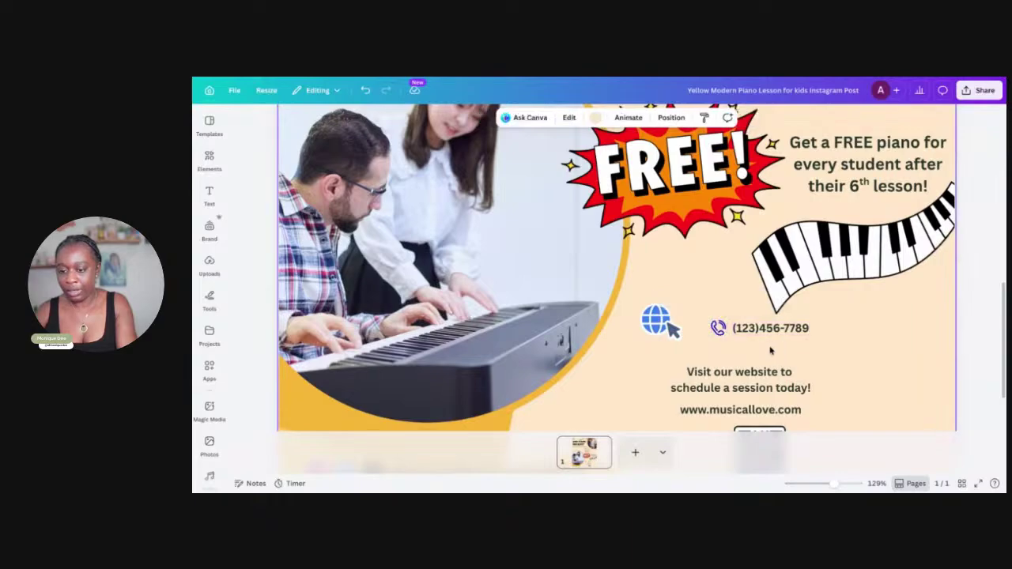
{"action": "left_click", "coordinate": [799, 327]}
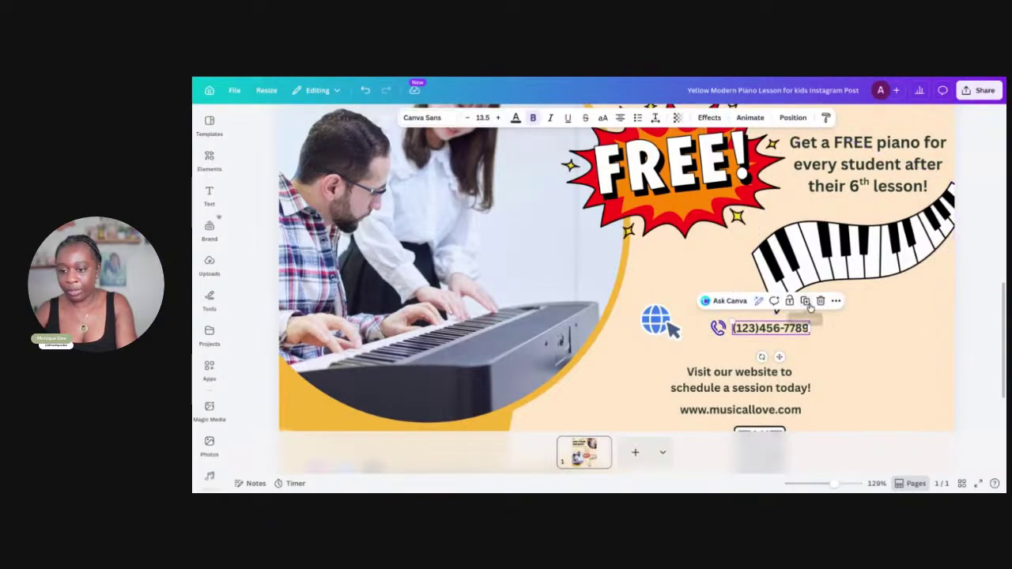
Duplicate the phone-number line below itself and replace its text with the school's e-mail address
{"action": "left_click", "coordinate": [779, 351]}
{"action": "left_click", "coordinate": [773, 330]}
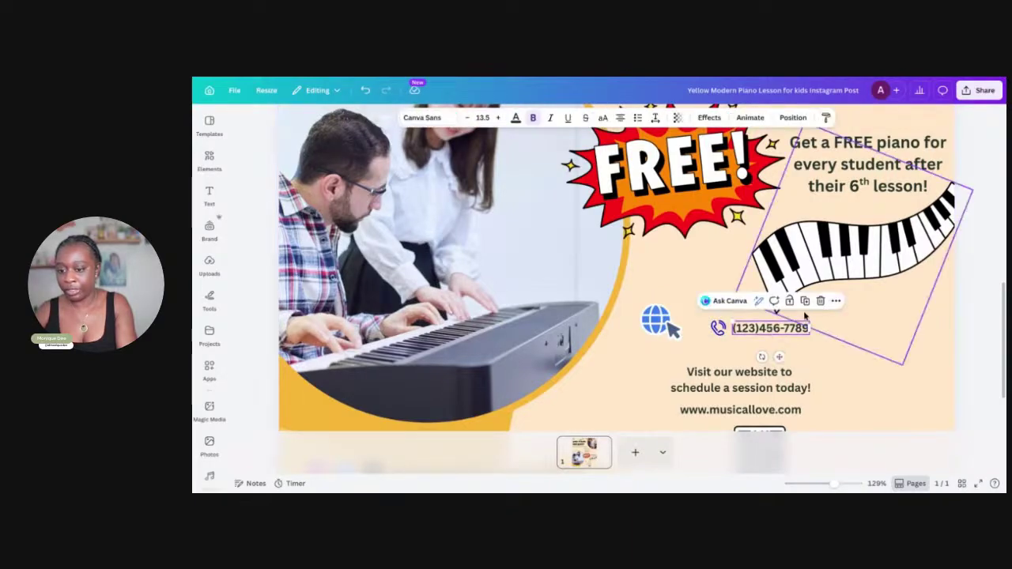
{"action": "left_click", "coordinate": [806, 303]}
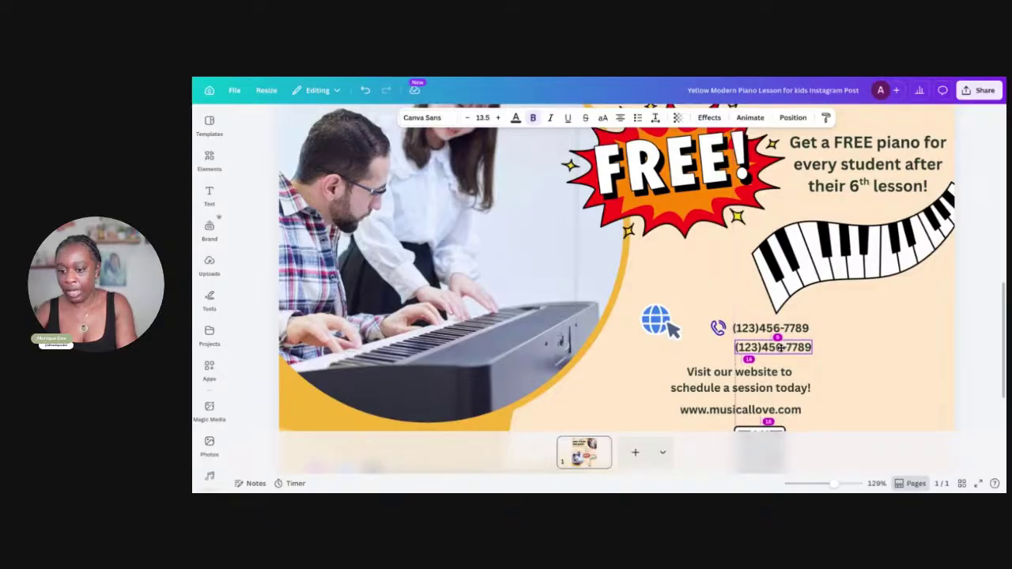
{"action": "double_click", "coordinate": [778, 348]}
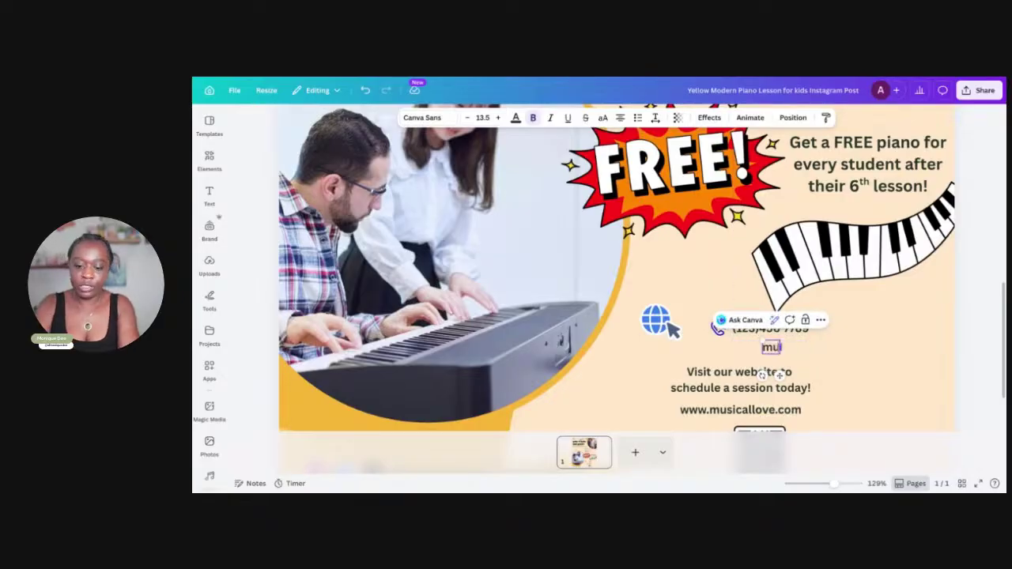
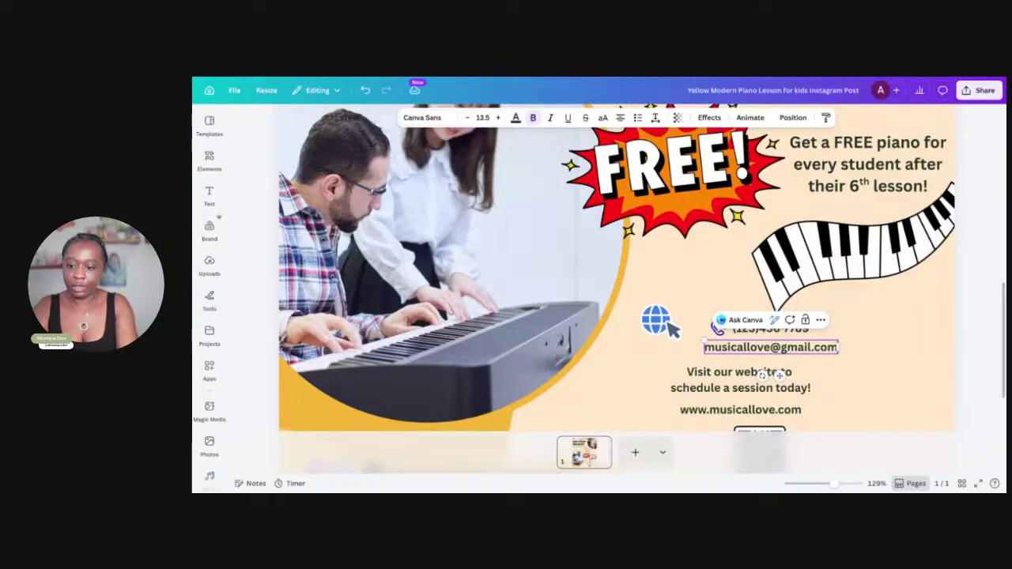
{"action": "left_click_drag", "start_coordinate": [778, 373], "coordinate": [803, 377]}
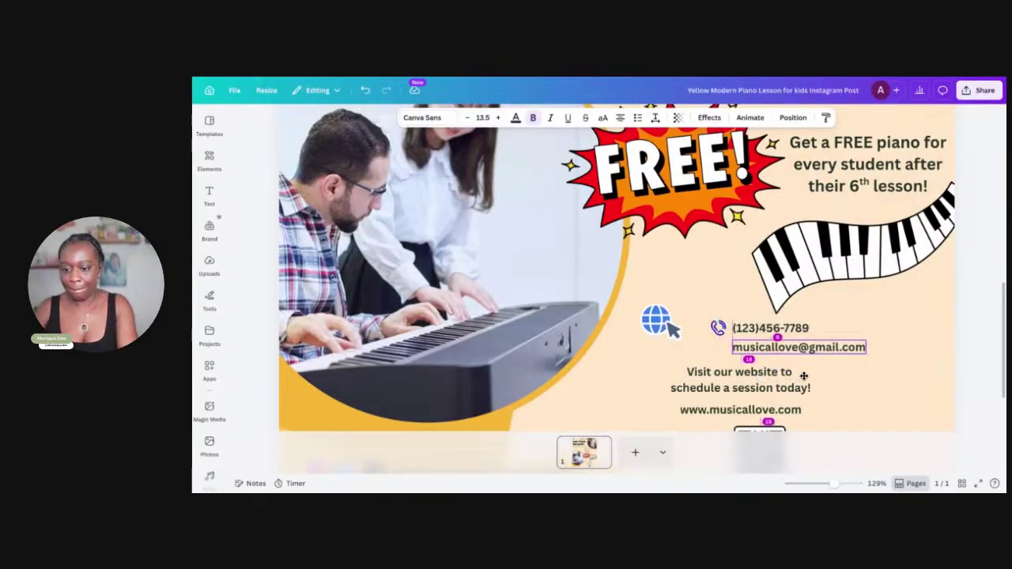
Search the Elements library for 'email' graphics
{"action": "left_click", "coordinate": [663, 332]}
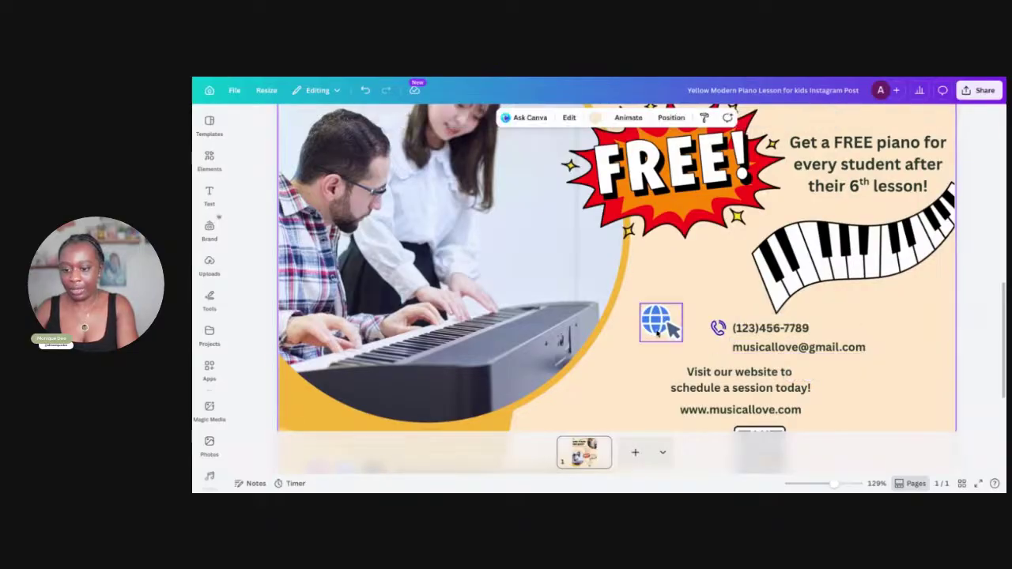
{"action": "left_click", "coordinate": [210, 161]}
{"action": "double_click", "coordinate": [287, 129]}
{"action": "type", "text": "email"}
{"action": "key", "text": "Return"}
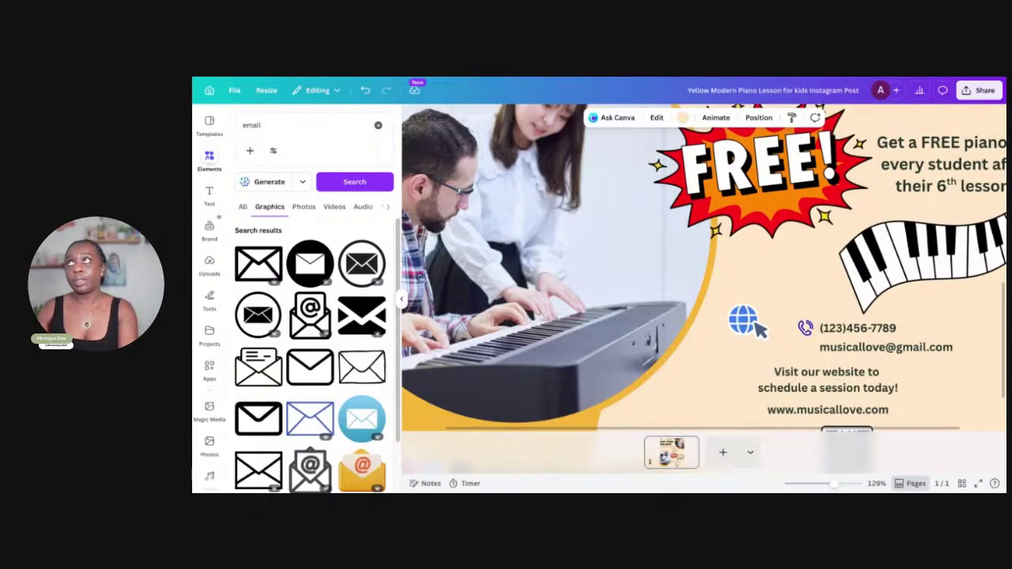
{"action": "left_click", "coordinate": [269, 125]}
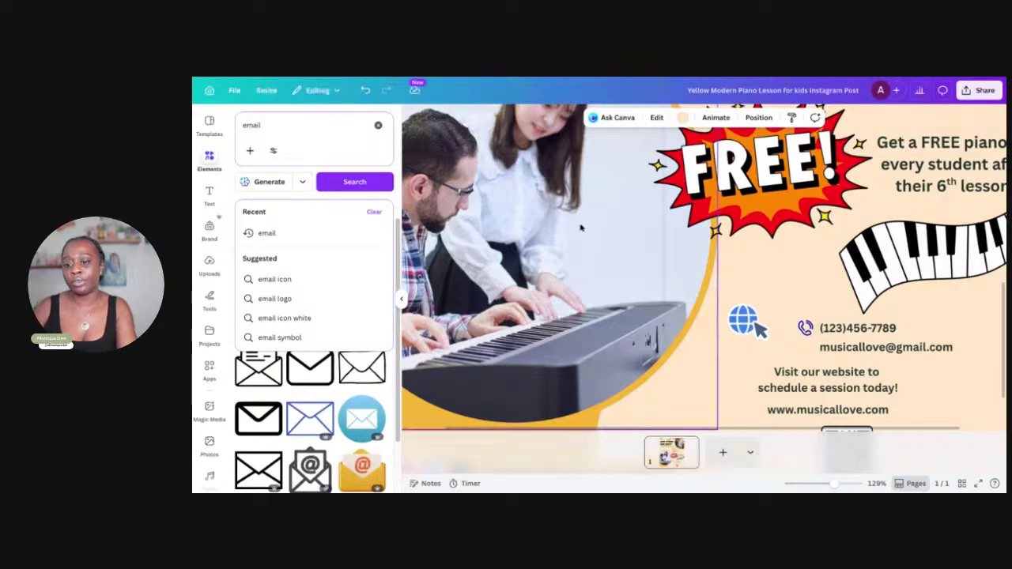
{"action": "left_click", "coordinate": [747, 320]}
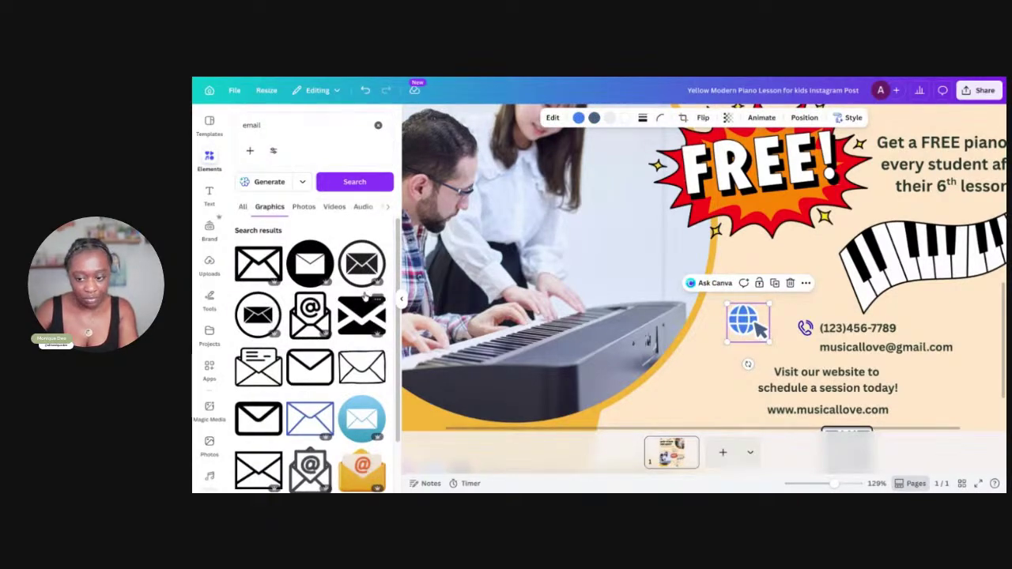
{"action": "left_click", "coordinate": [362, 465]}
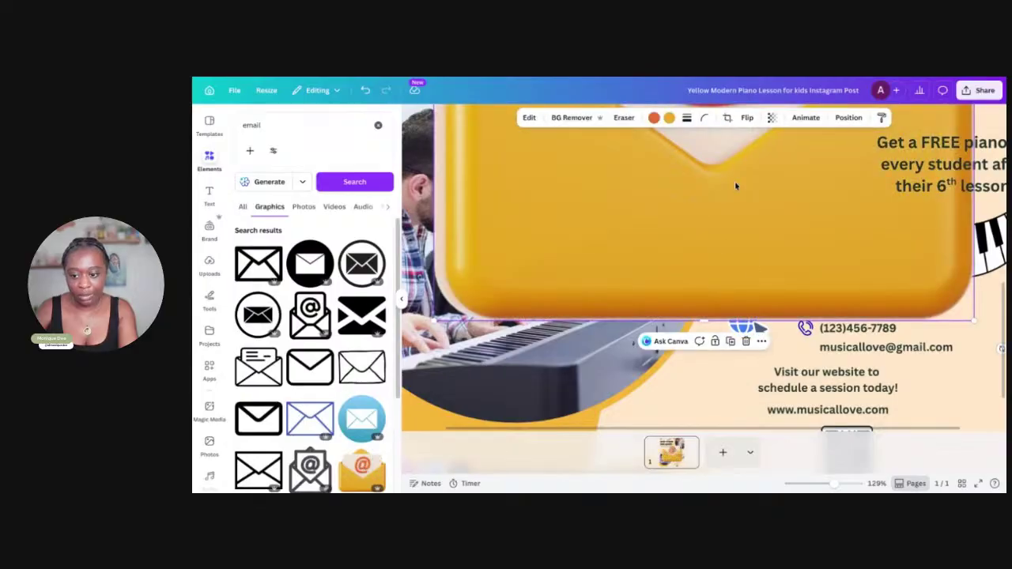
{"action": "scroll", "coordinate": [741, 308], "scroll_direction": "down", "scroll_amount": 5, "text": "ctrl"}
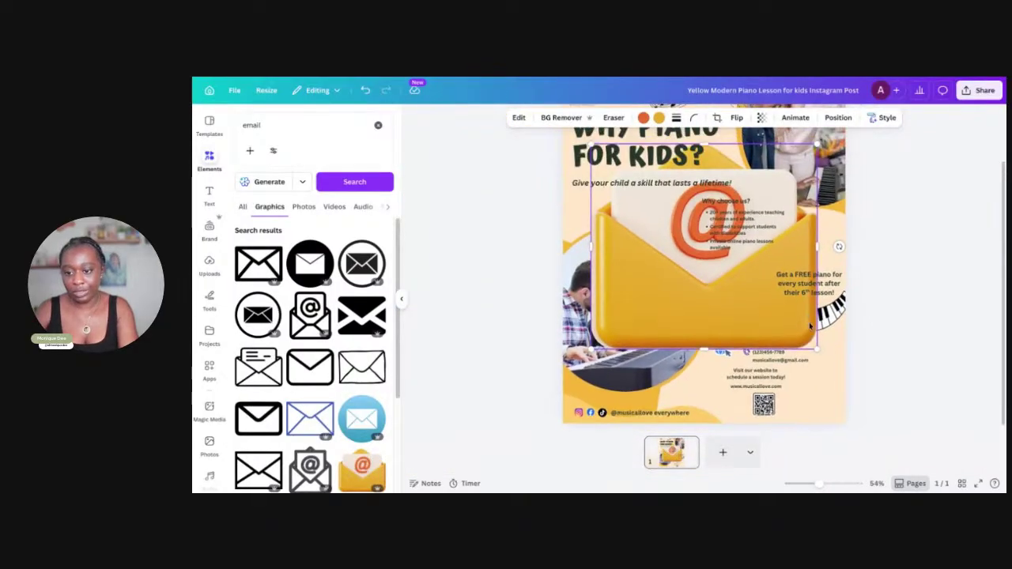
{"action": "left_click_drag", "start_coordinate": [754, 329], "coordinate": [616, 179]}
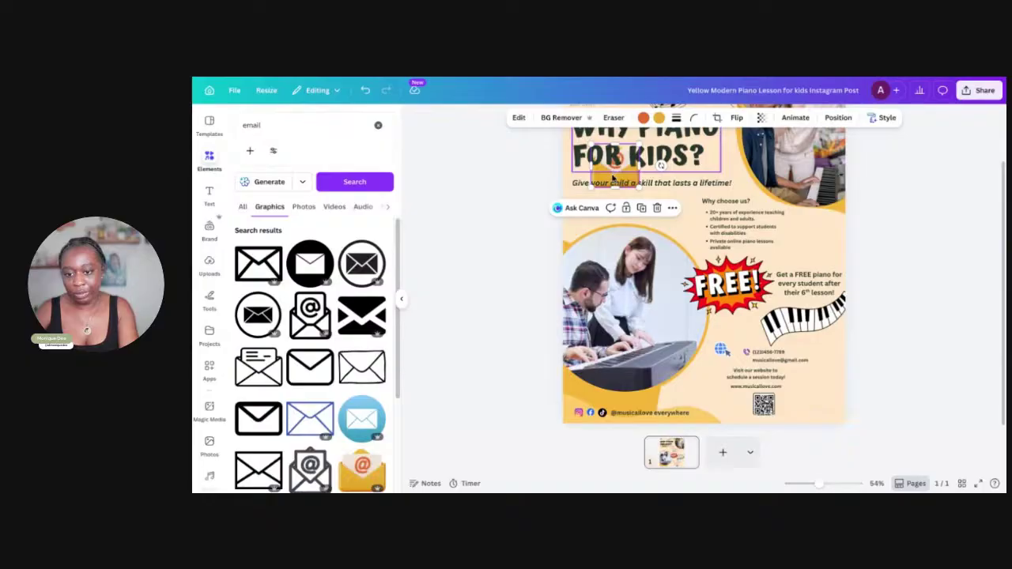
{"action": "key", "text": "ctrl+z"}
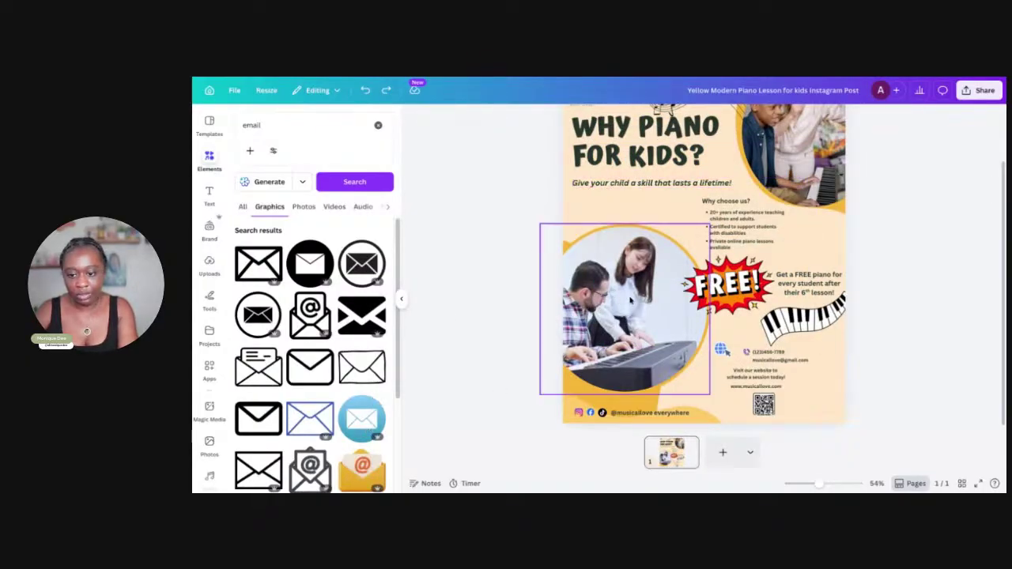
{"action": "left_click_drag", "start_coordinate": [363, 414], "coordinate": [361, 417]}
{"action": "scroll", "coordinate": [717, 376], "scroll_direction": "up", "scroll_amount": 1}
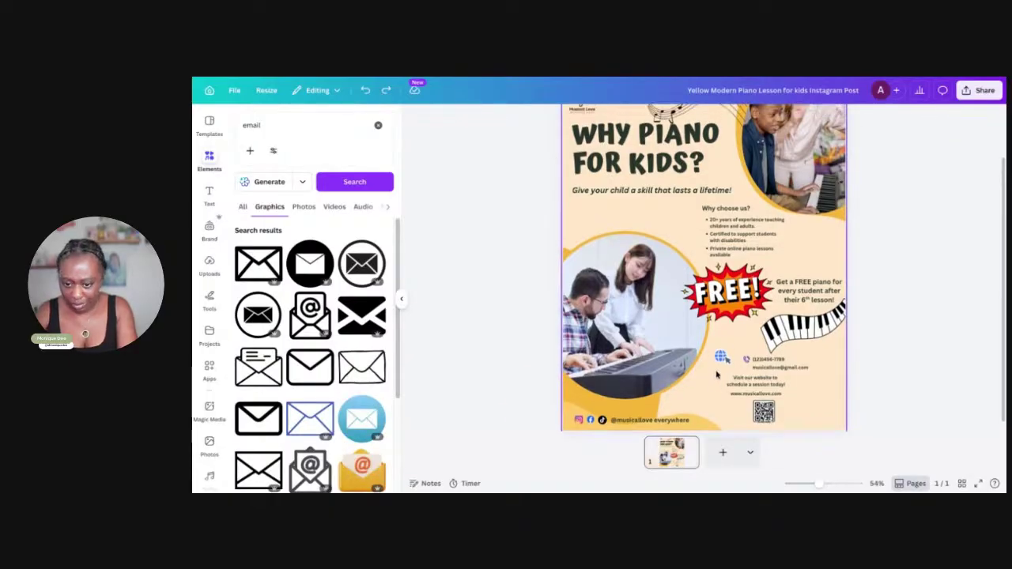
Add the blue round envelope graphic, shrink it, and place it before the e-mail line
{"action": "left_click", "coordinate": [379, 419]}
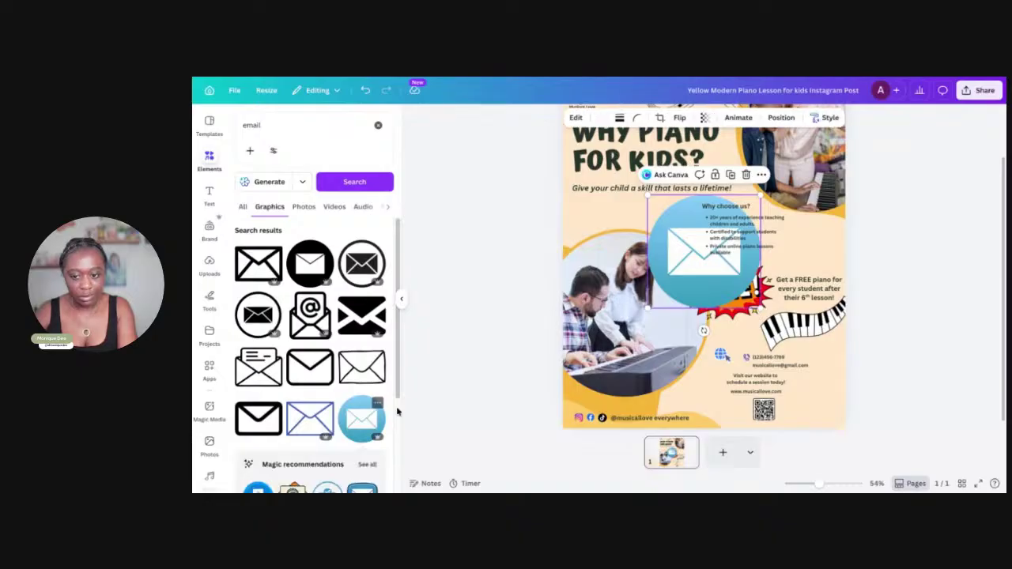
{"action": "left_click_drag", "start_coordinate": [715, 278], "coordinate": [716, 339]}
{"action": "left_click_drag", "start_coordinate": [764, 253], "coordinate": [691, 348]}
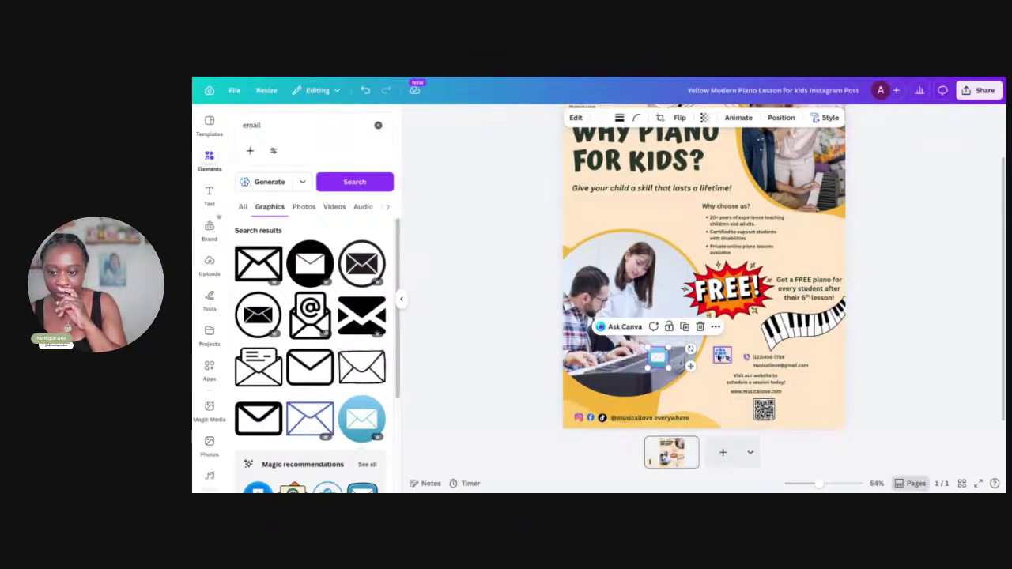
{"action": "left_click_drag", "start_coordinate": [659, 360], "coordinate": [706, 387]}
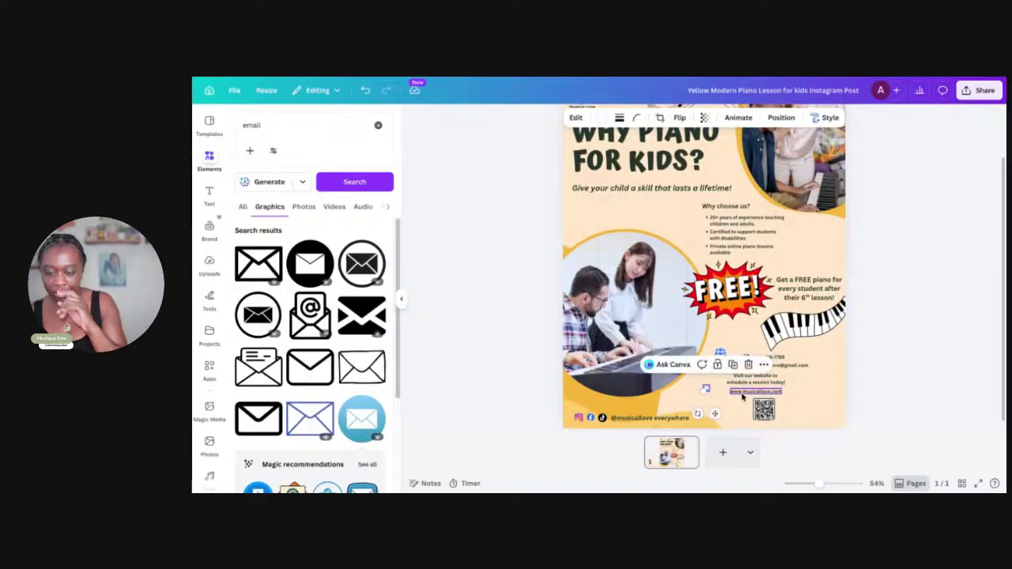
{"action": "scroll", "coordinate": [700, 326], "scroll_direction": "up", "scroll_amount": 5}
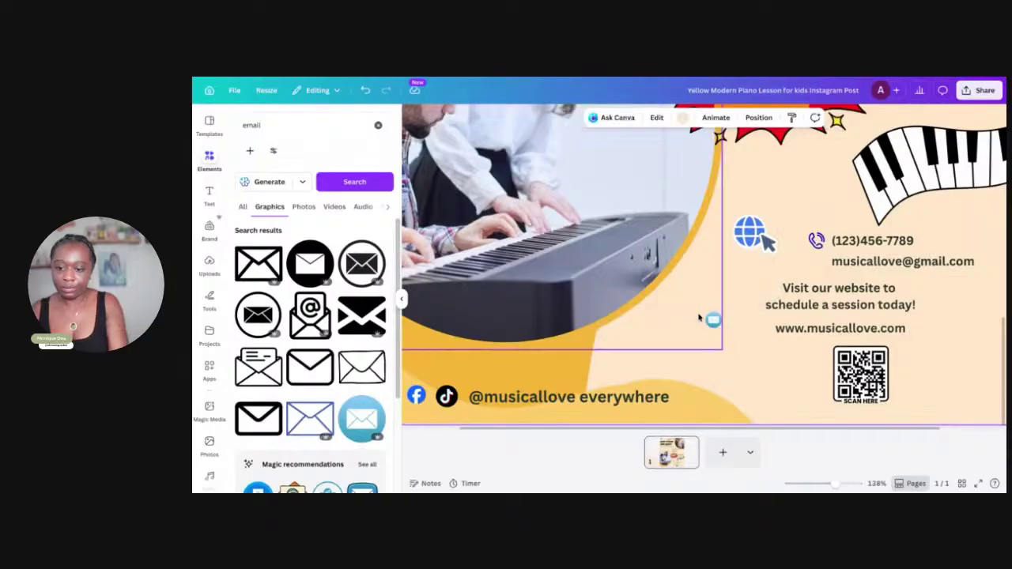
{"action": "left_click_drag", "start_coordinate": [712, 321], "coordinate": [816, 259]}
{"action": "left_click", "coordinate": [870, 241]}
Select the phone and e-mail icons and text lines together
{"action": "left_click", "coordinate": [753, 261]}
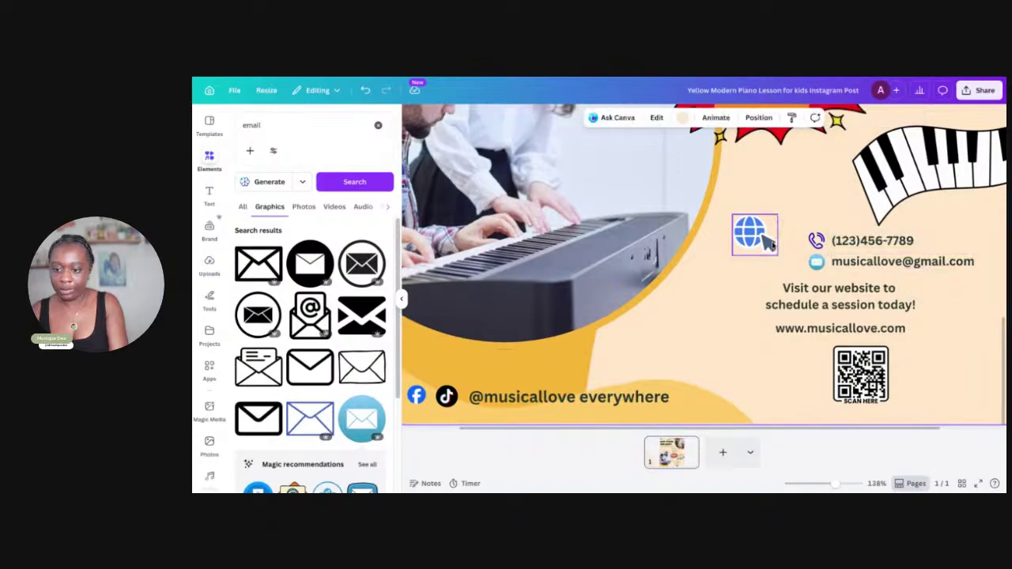
{"action": "left_click_drag", "start_coordinate": [795, 225], "coordinate": [917, 276]}
{"action": "left_click", "coordinate": [778, 225], "text": "shift"}
{"action": "left_click", "coordinate": [811, 222]}
{"action": "left_click_drag", "start_coordinate": [810, 223], "coordinate": [841, 259]}
{"action": "scroll", "coordinate": [849, 239], "scroll_direction": "down", "scroll_amount": 5}
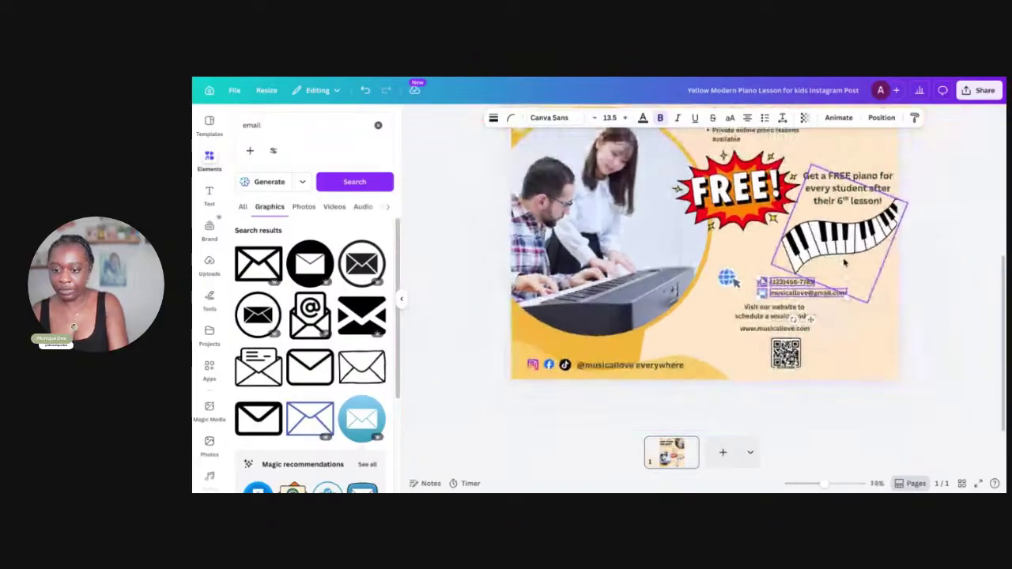
Clear the contact selection and shift the 'Get a FREE piano…' text box slightly up-left
{"action": "scroll", "coordinate": [845, 265], "scroll_direction": "up", "scroll_amount": 1}
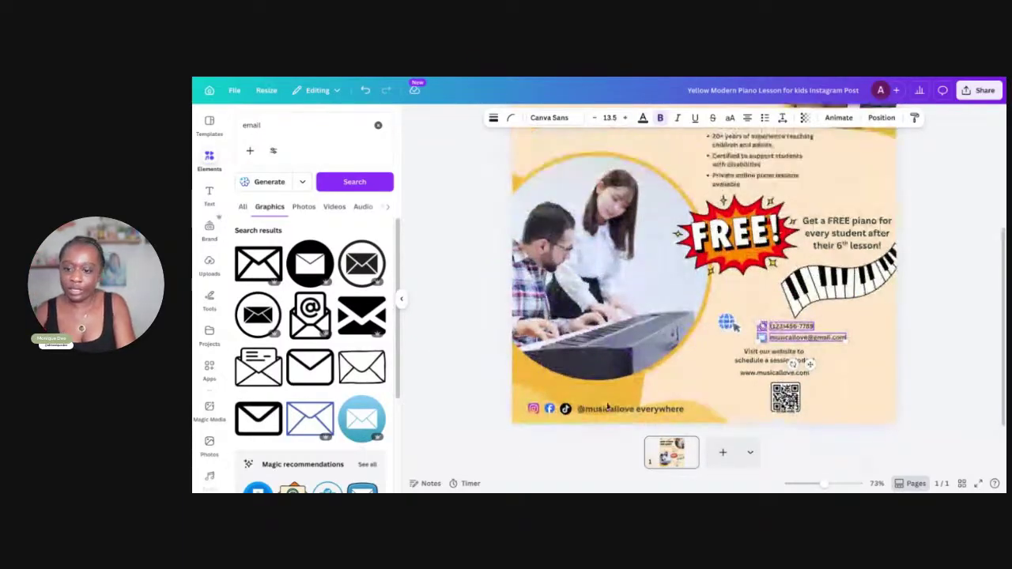
{"action": "left_click", "coordinate": [931, 386]}
{"action": "scroll", "coordinate": [931, 386], "scroll_direction": "up", "scroll_amount": 2}
{"action": "scroll", "coordinate": [931, 386], "scroll_direction": "up", "scroll_amount": 1}
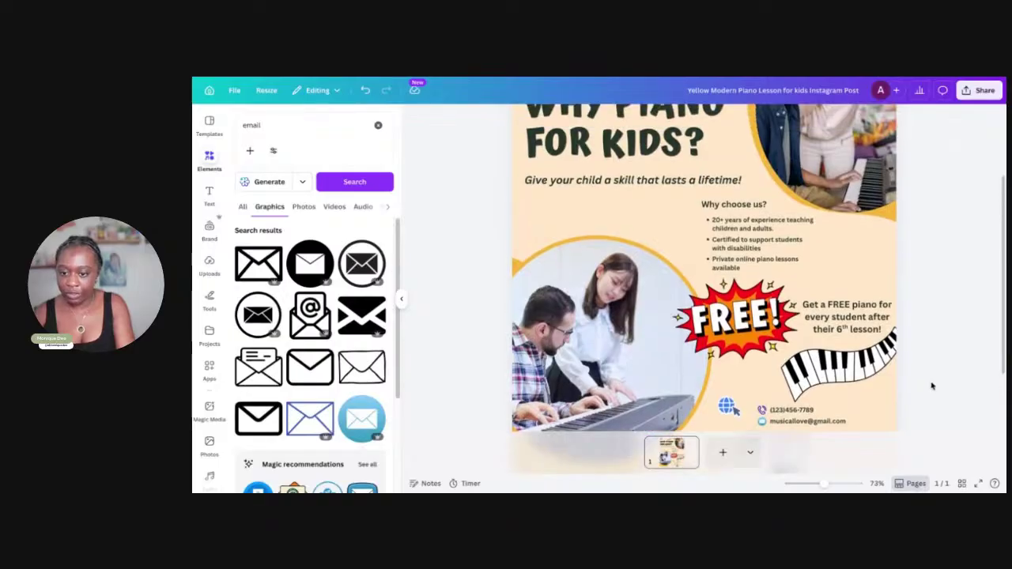
{"action": "scroll", "coordinate": [929, 384], "scroll_direction": "down", "scroll_amount": 5}
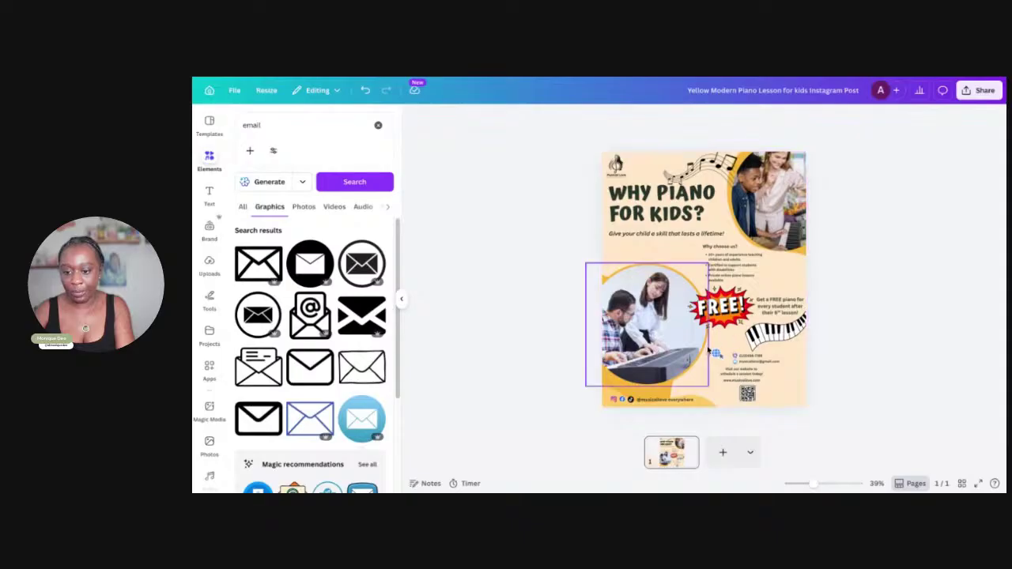
{"action": "scroll", "coordinate": [706, 359], "scroll_direction": "up", "scroll_amount": 5}
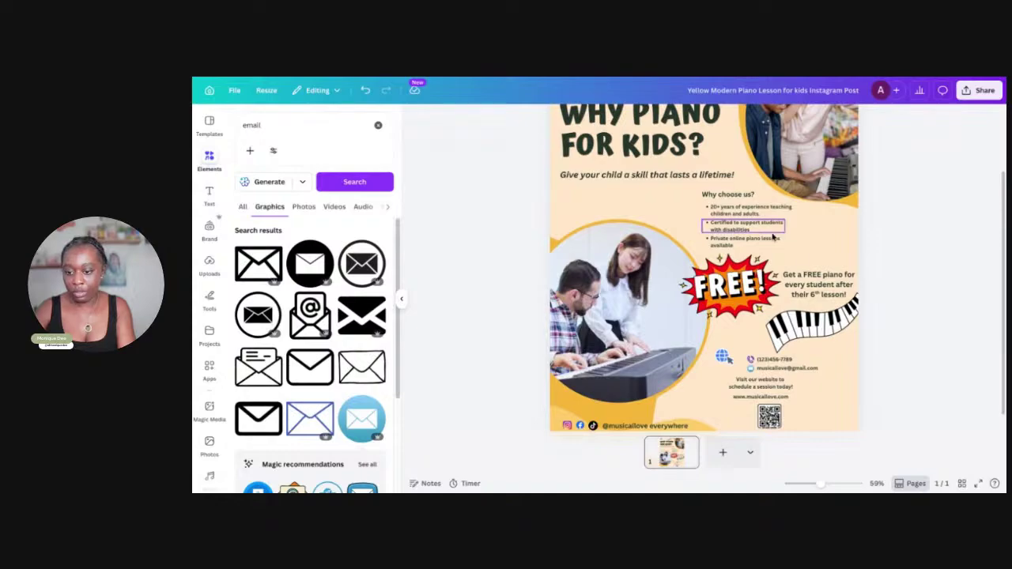
{"action": "left_click_drag", "start_coordinate": [812, 286], "coordinate": [813, 282]}
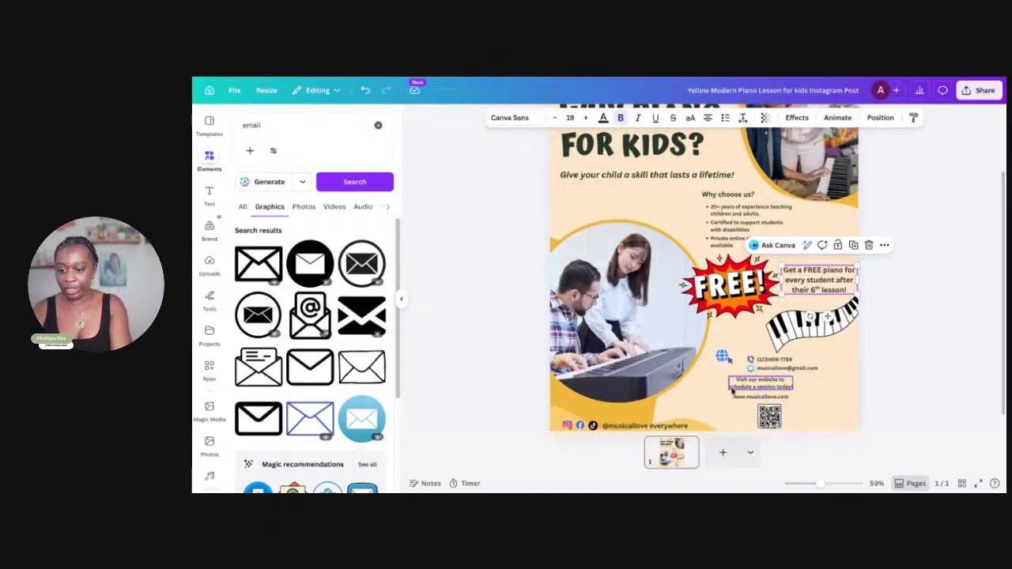
{"action": "scroll", "coordinate": [706, 392], "scroll_direction": "up", "scroll_amount": 5, "text": "ctrl"}
{"action": "scroll", "coordinate": [709, 391], "scroll_direction": "down", "scroll_amount": 2}
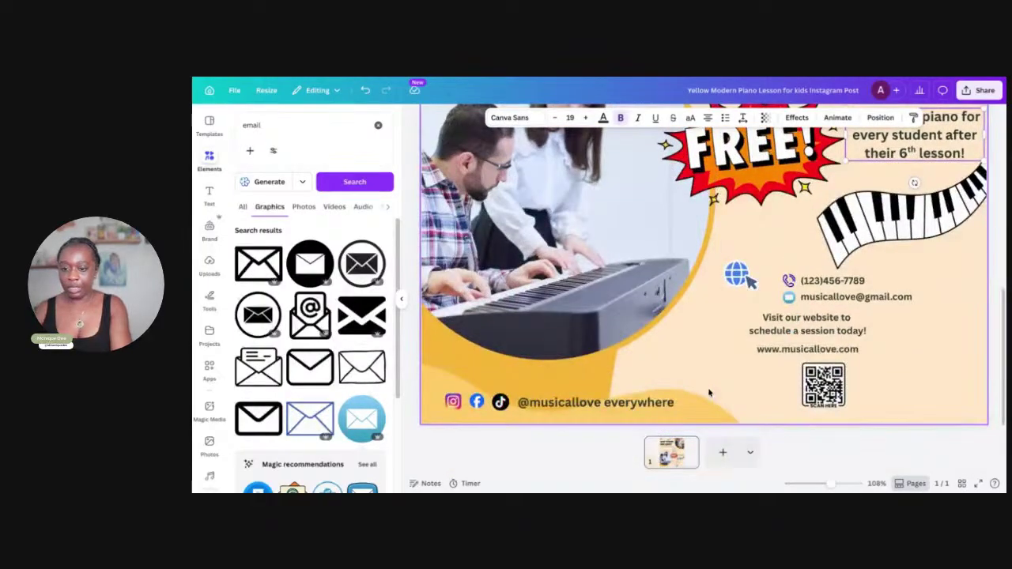
Move the phone and e-mail lines beside the QR code and centre the website address
{"action": "left_click_drag", "start_coordinate": [777, 271], "coordinate": [874, 366]}
{"action": "left_click", "coordinate": [878, 340]}
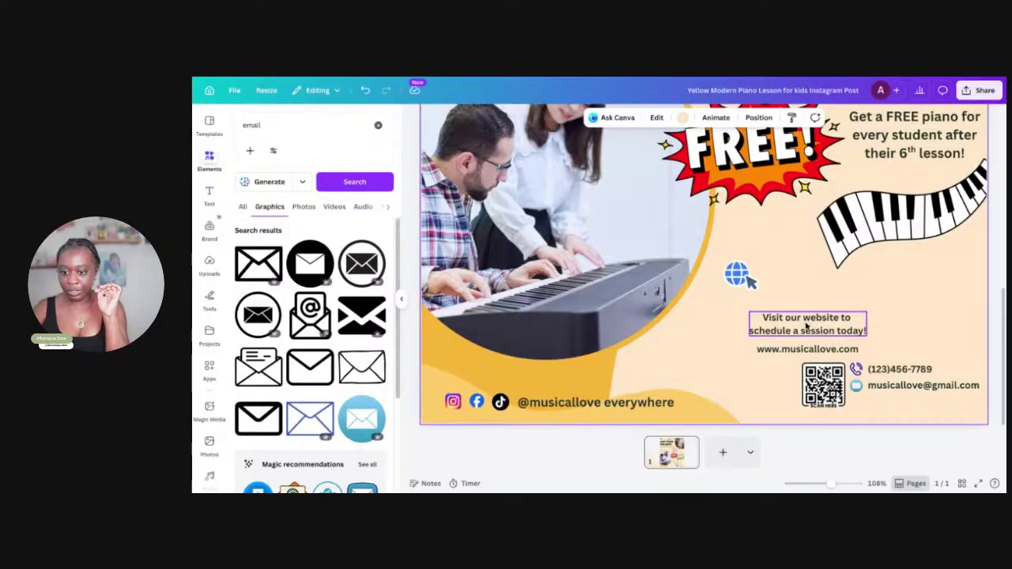
{"action": "left_click", "coordinate": [812, 322]}
{"action": "mouse_move", "coordinate": [804, 349]}
{"action": "left_mouse_down"}
{"action": "mouse_move", "coordinate": [826, 348]}
{"action": "mouse_move", "coordinate": [817, 349]}
{"action": "left_mouse_up"}
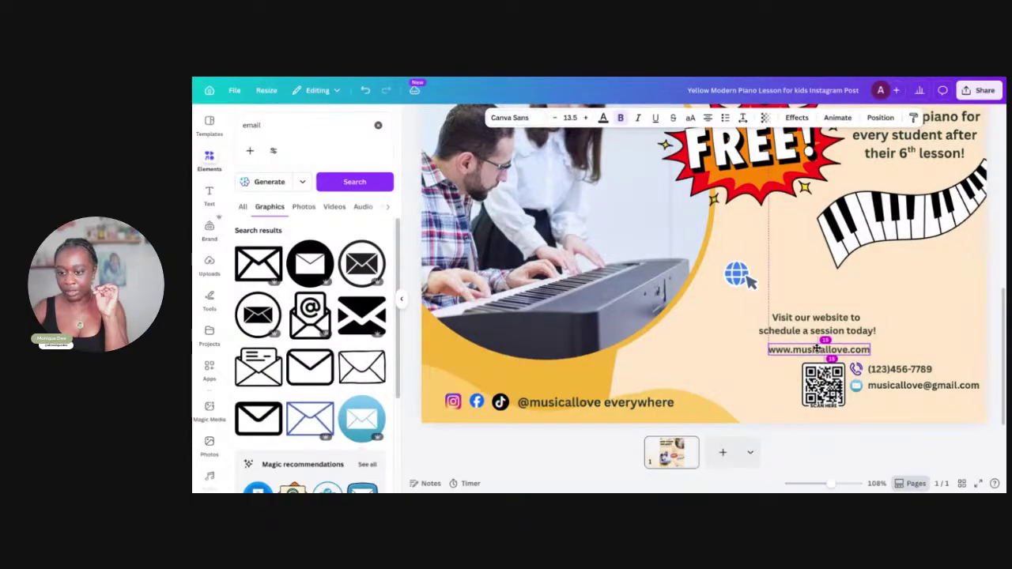
Shrink the globe icon, set the website address beside it, and move the call-to-action above
{"action": "left_click", "coordinate": [737, 275]}
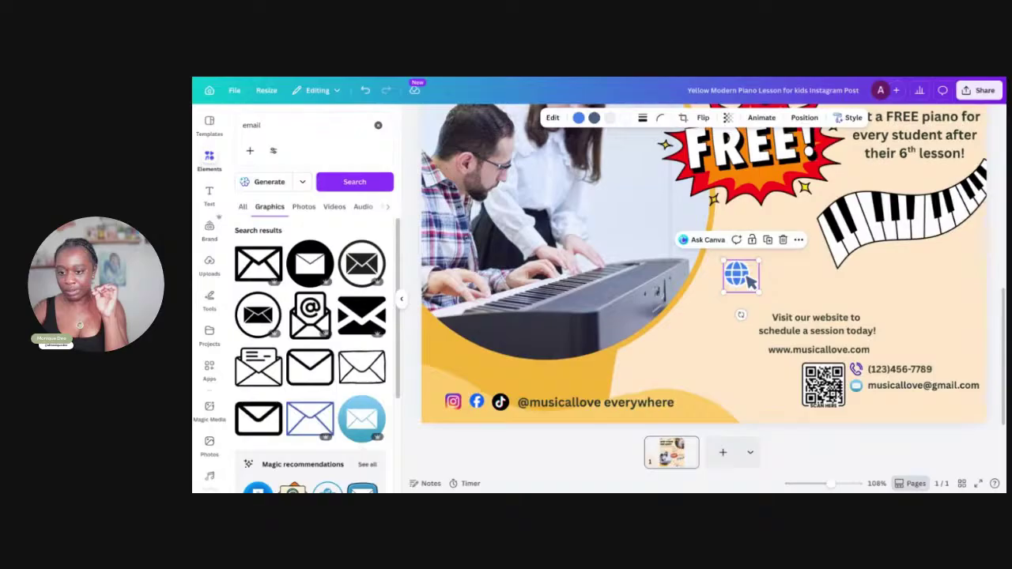
{"action": "left_click_drag", "start_coordinate": [723, 260], "coordinate": [858, 402]}
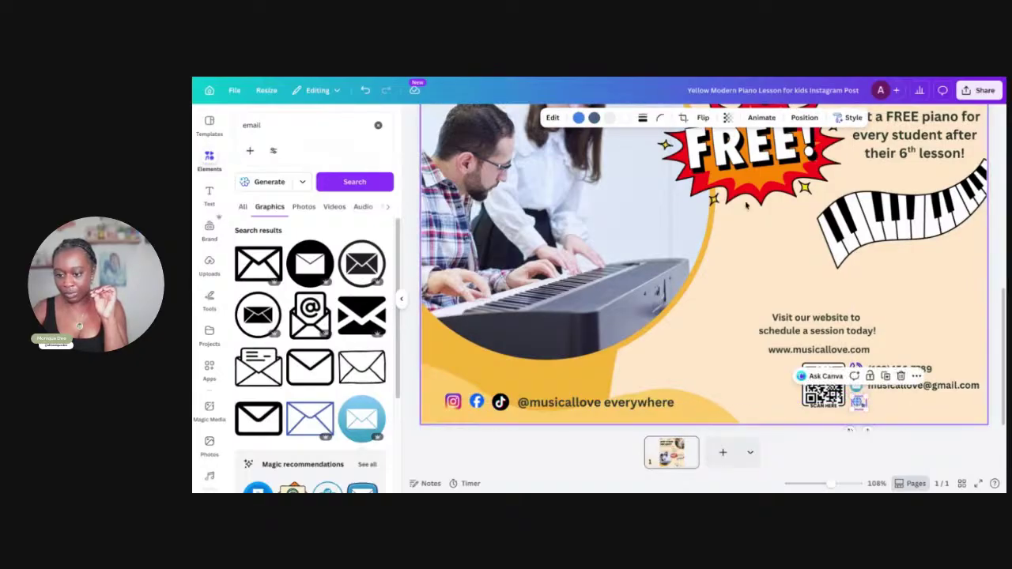
{"action": "left_click", "coordinate": [808, 352]}
{"action": "left_click_drag", "start_coordinate": [808, 353], "coordinate": [890, 401]}
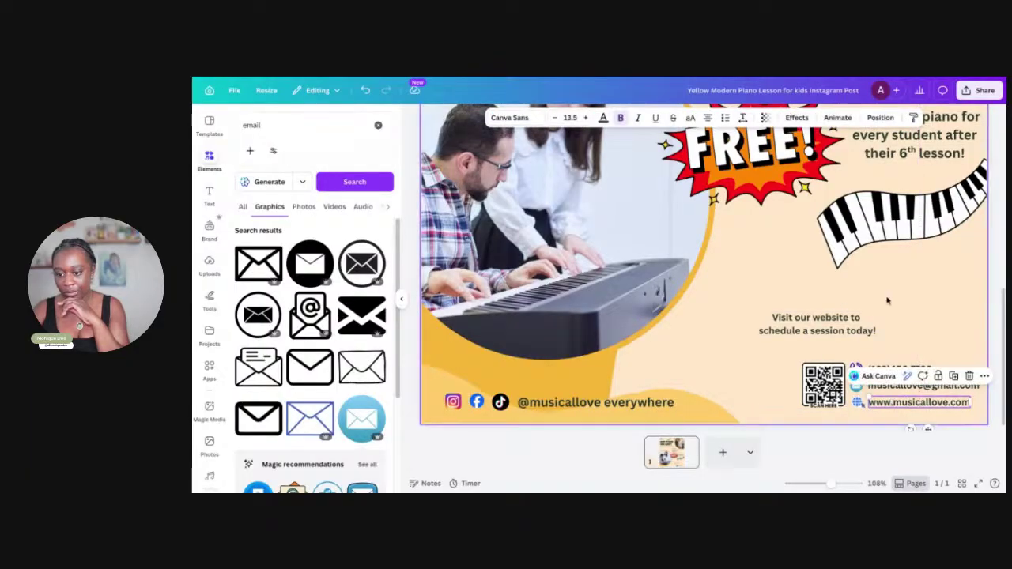
{"action": "left_click", "coordinate": [886, 300]}
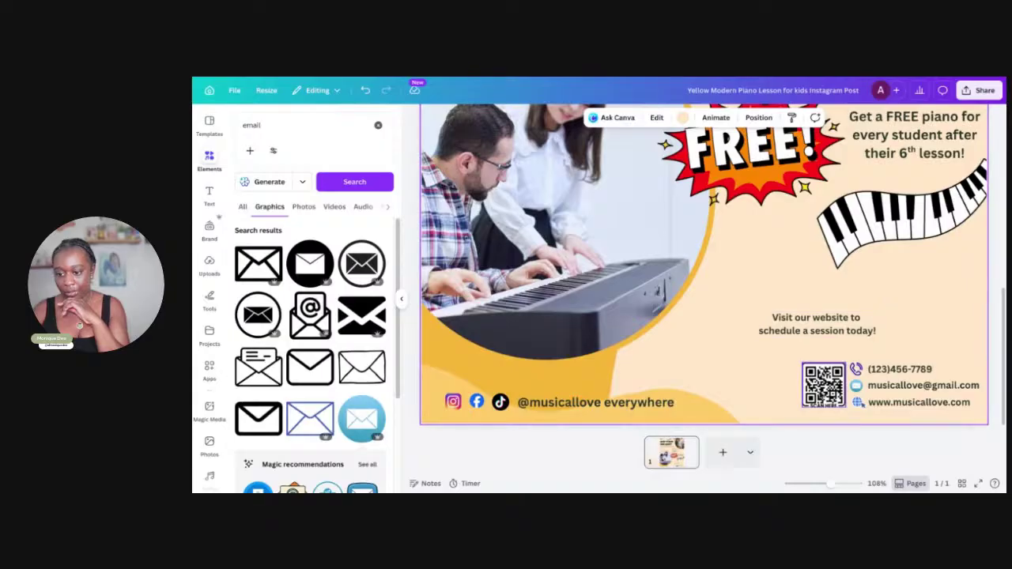
{"action": "left_click_drag", "start_coordinate": [811, 318], "coordinate": [780, 319]}
Switch the 'Visit our website' text to the Horizon font and widen it across two lines
{"action": "left_click_drag", "start_coordinate": [851, 348], "coordinate": [873, 346]}
{"action": "triple_click", "coordinate": [875, 340]}
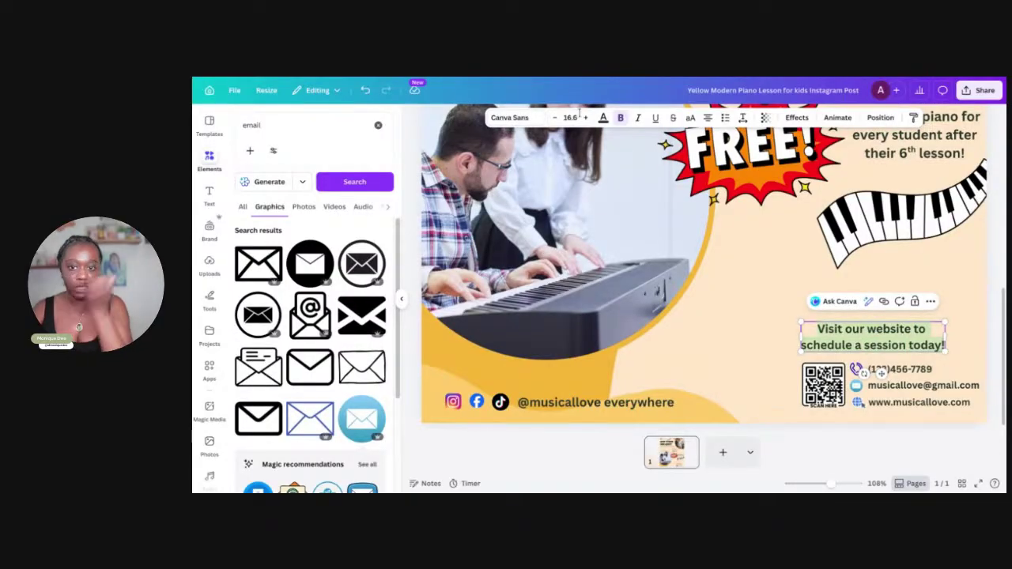
{"action": "left_click", "coordinate": [528, 119]}
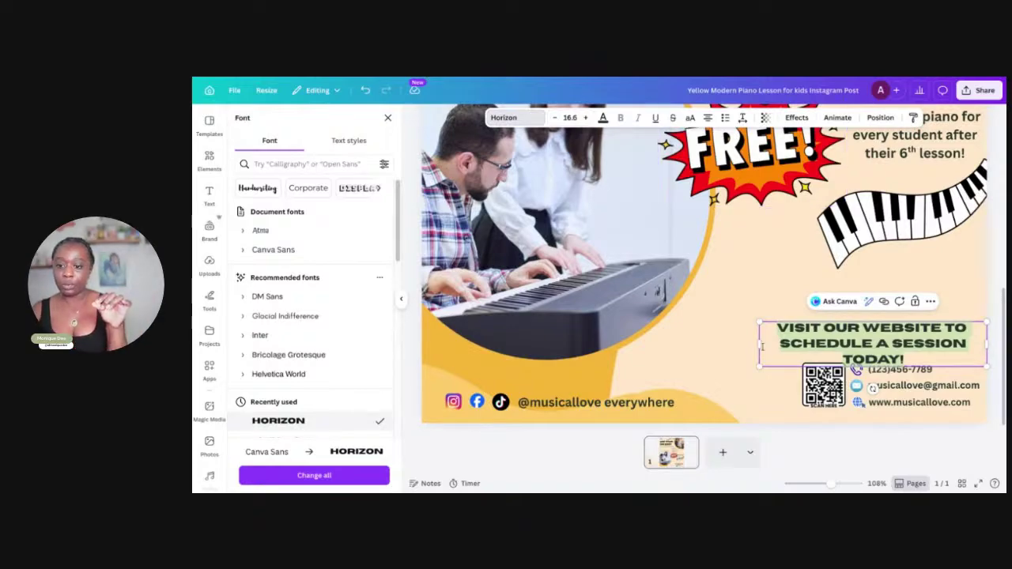
{"action": "left_click_drag", "start_coordinate": [759, 343], "coordinate": [719, 352]}
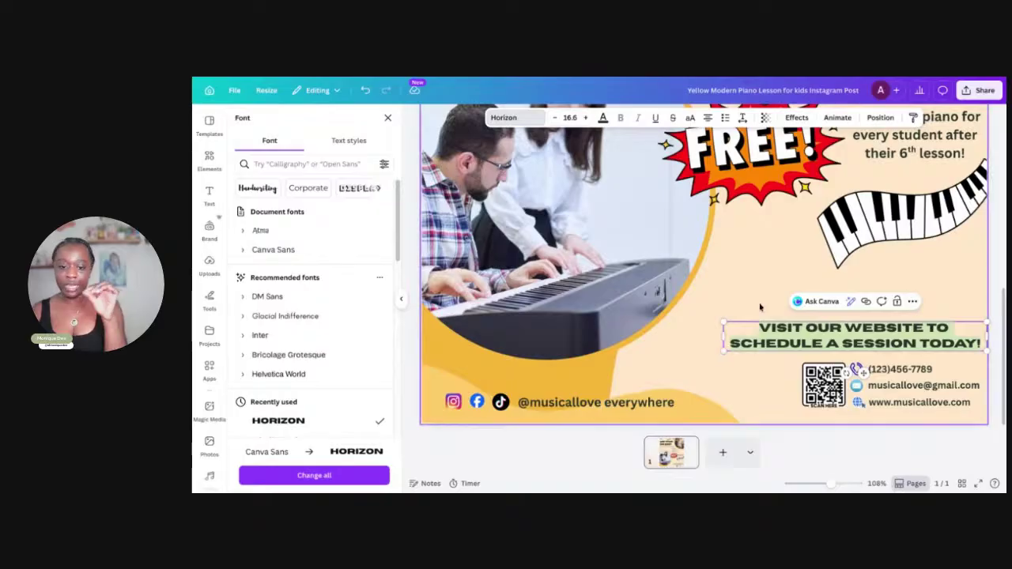
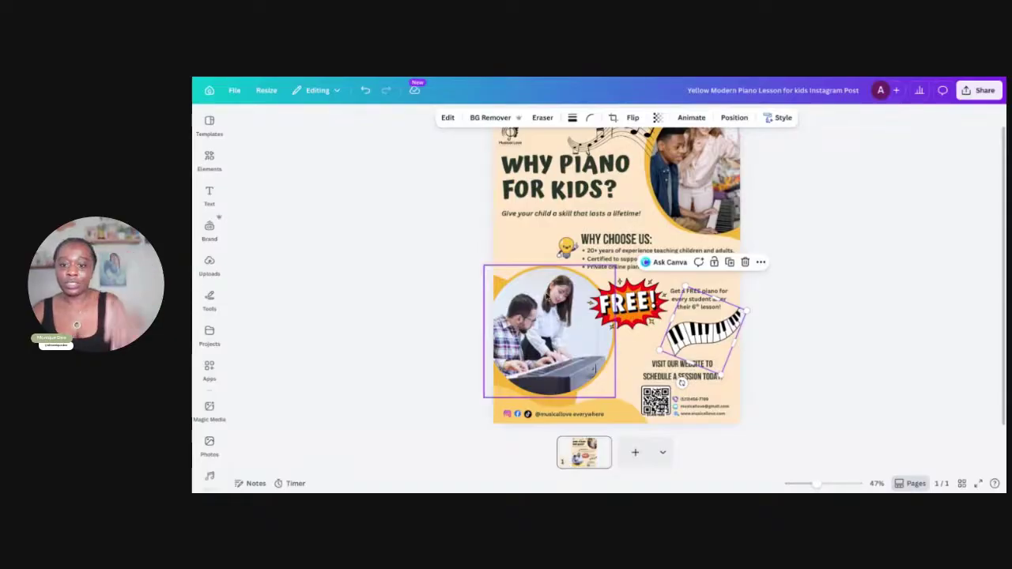
Move the Why Choose Us group left and snap the 'Private online piano lessons' bullet under the others
{"action": "left_click", "coordinate": [565, 260]}
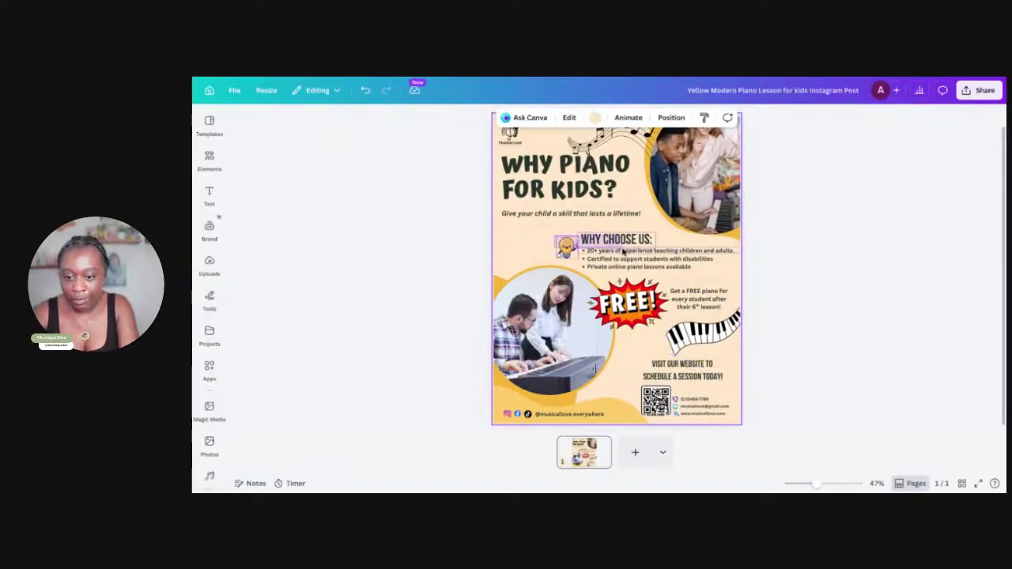
{"action": "left_click_drag", "start_coordinate": [623, 260], "coordinate": [568, 243]}
{"action": "left_click_drag", "start_coordinate": [623, 269], "coordinate": [567, 263]}
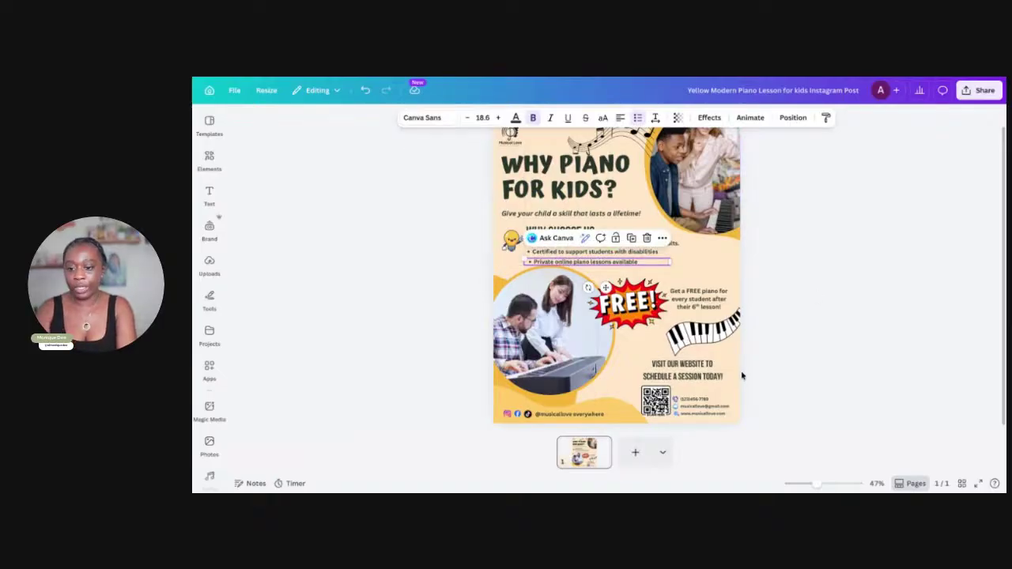
{"action": "scroll", "coordinate": [730, 378], "scroll_direction": "up", "scroll_amount": 5}
{"action": "scroll", "coordinate": [730, 378], "scroll_direction": "down", "scroll_amount": 1}
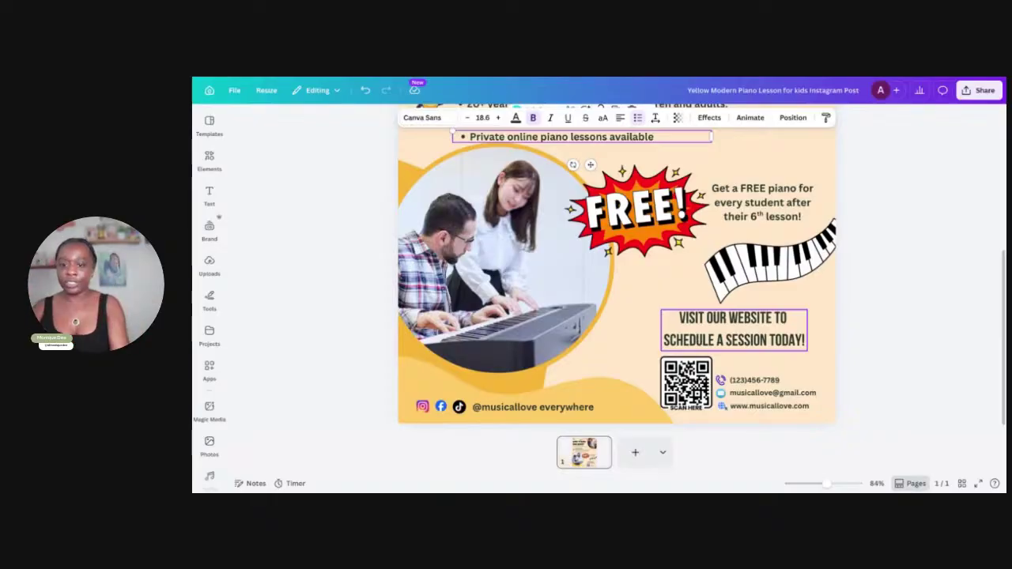
{"action": "scroll", "coordinate": [695, 289], "scroll_direction": "down", "scroll_amount": 3}
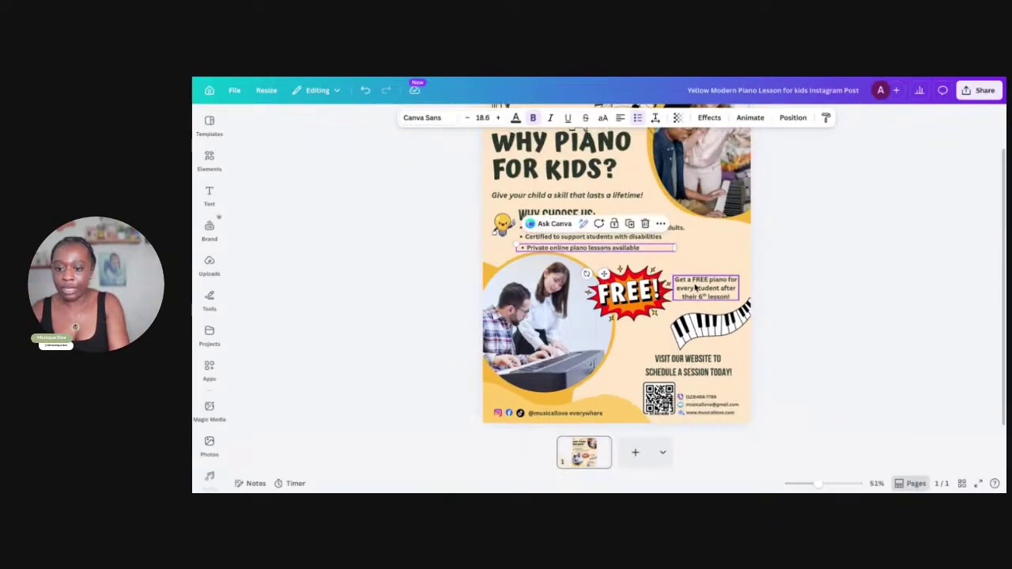
Enlarge the piano keys graphic and nudge it slightly upward
{"action": "left_click", "coordinate": [711, 331]}
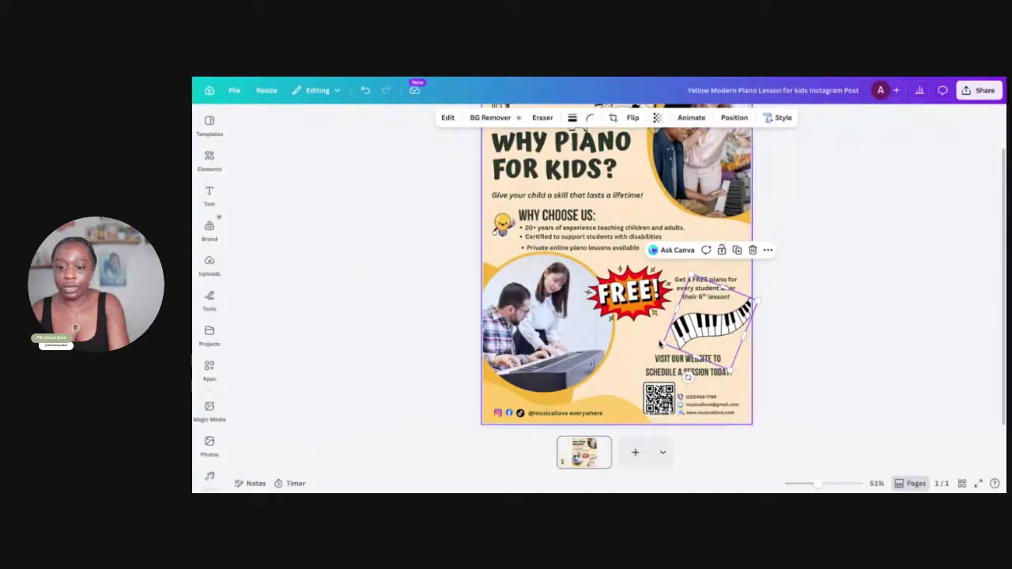
{"action": "mouse_move", "coordinate": [660, 342]}
{"action": "left_mouse_down"}
{"action": "mouse_move", "coordinate": [650, 348]}
{"action": "mouse_move", "coordinate": [655, 338]}
{"action": "left_mouse_up"}
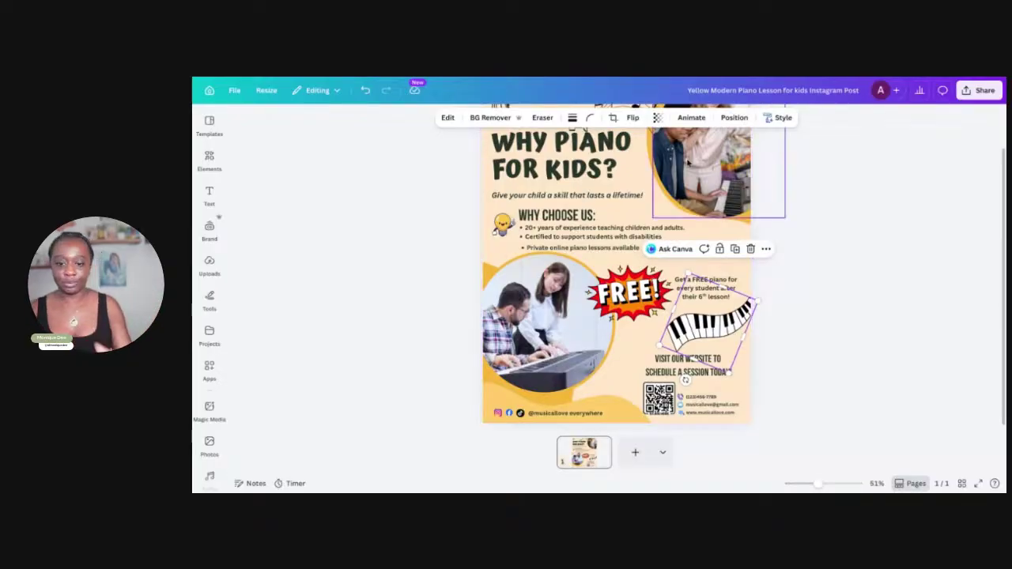
{"action": "left_click_drag", "start_coordinate": [699, 329], "coordinate": [701, 317]}
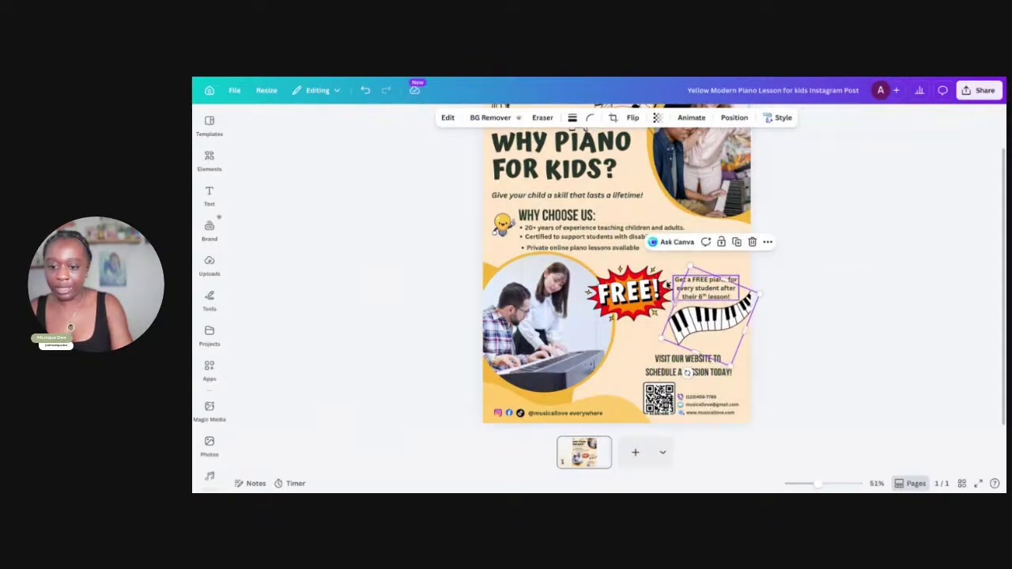
Resize the Get a FREE piano offer text to 22.9 and shift the FREE! starburst left beside it
{"action": "left_click", "coordinate": [712, 282]}
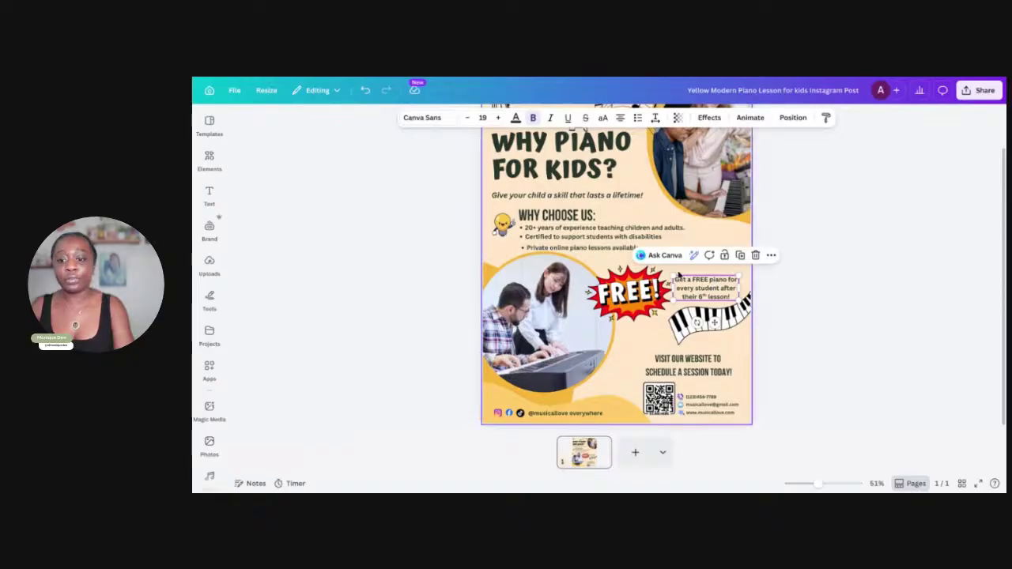
{"action": "left_click_drag", "start_coordinate": [674, 276], "coordinate": [705, 276]}
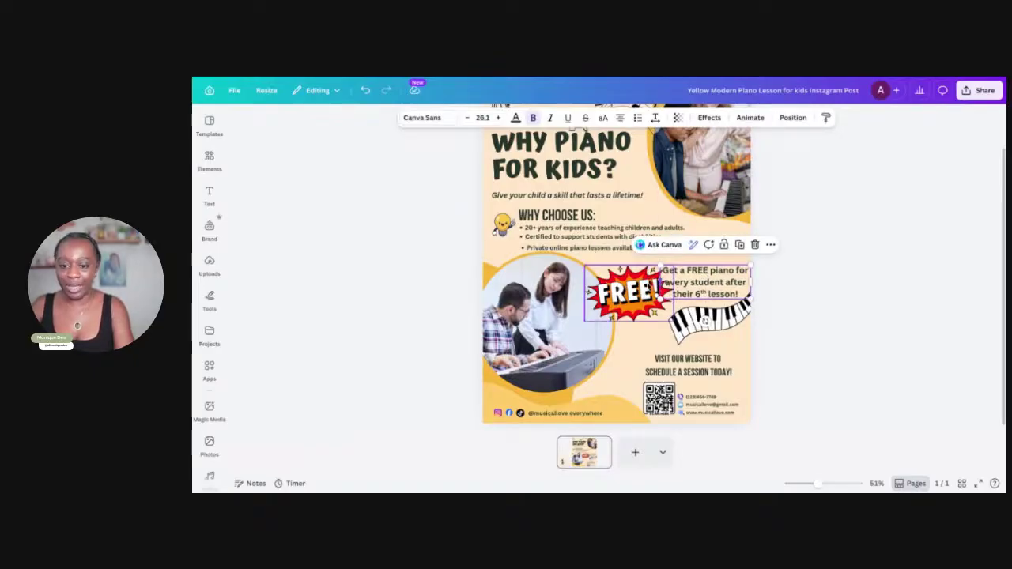
{"action": "left_click_drag", "start_coordinate": [628, 286], "coordinate": [613, 288]}
{"action": "left_click", "coordinate": [683, 294]}
{"action": "left_click_drag", "start_coordinate": [683, 293], "coordinate": [675, 292]}
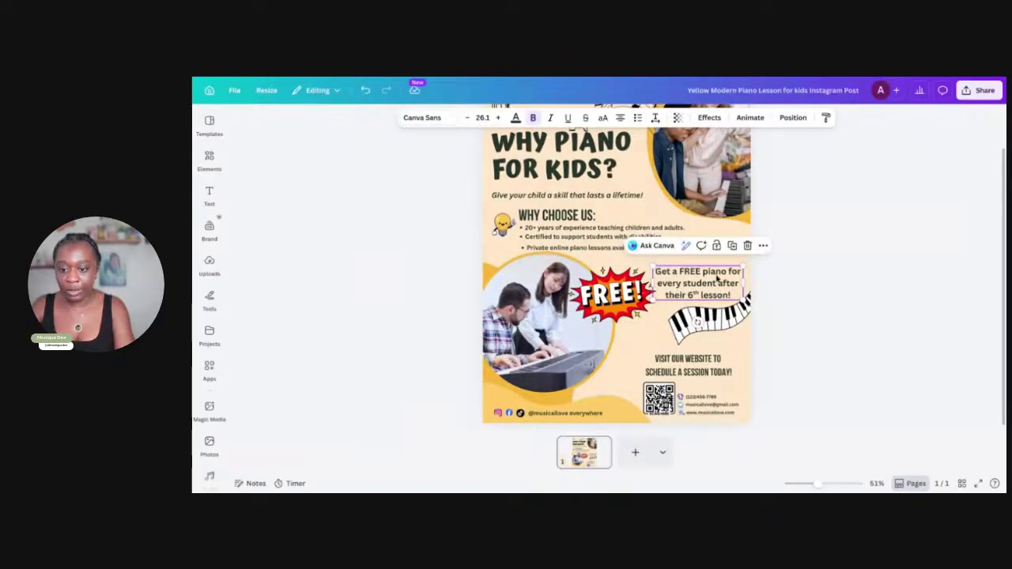
{"action": "left_click_drag", "start_coordinate": [741, 267], "coordinate": [693, 280]}
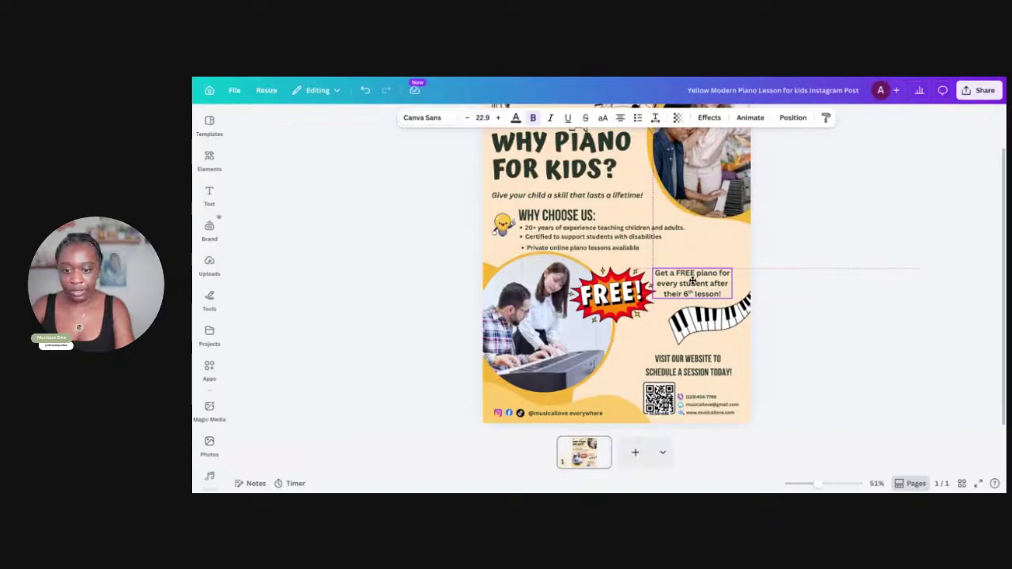
{"action": "left_click", "coordinate": [690, 327]}
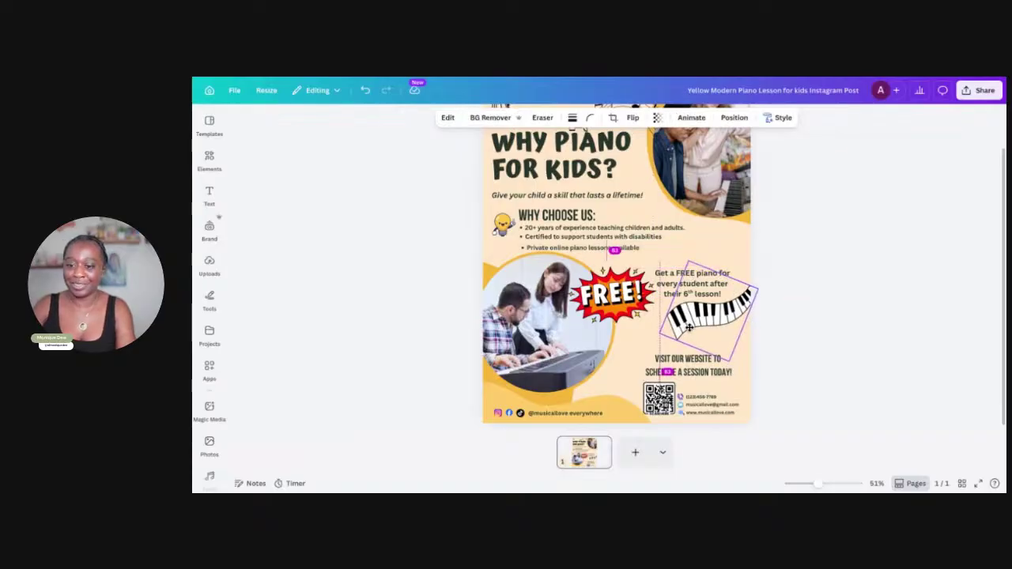
{"action": "left_click", "coordinate": [862, 360]}
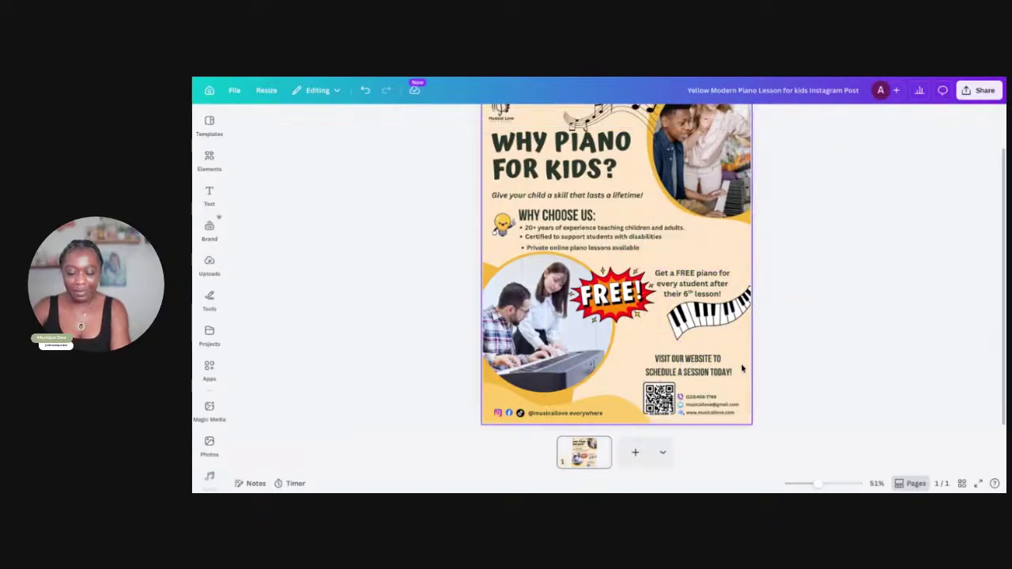
Nudge the 'Give your child a skill that lasts a lifetime!' subtitle up beneath the title
{"action": "scroll", "coordinate": [553, 300], "scroll_direction": "up", "scroll_amount": 2}
{"action": "left_click_drag", "start_coordinate": [558, 242], "coordinate": [556, 241]}
{"action": "right_click", "coordinate": [557, 243]}
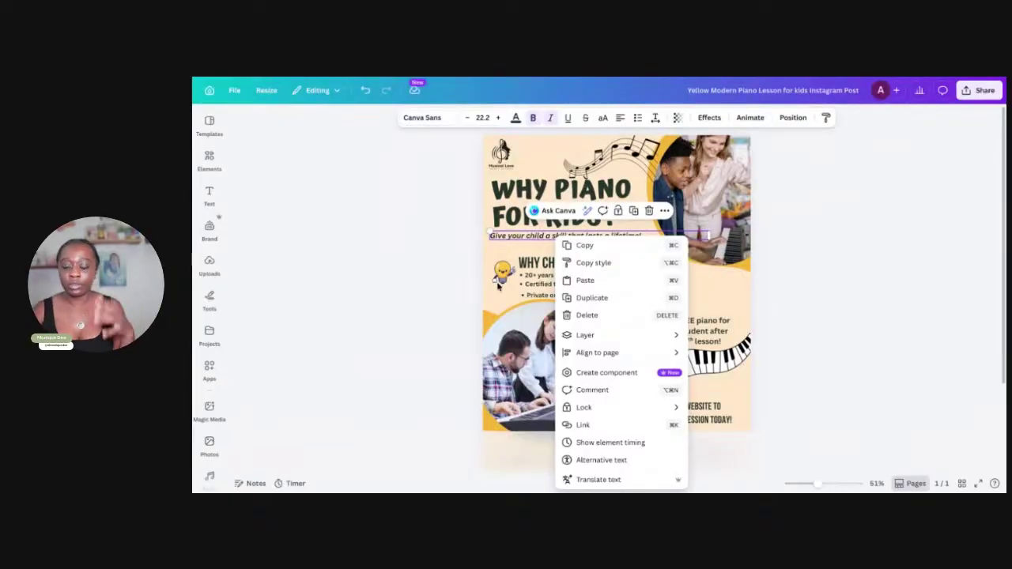
{"action": "left_click", "coordinate": [530, 240]}
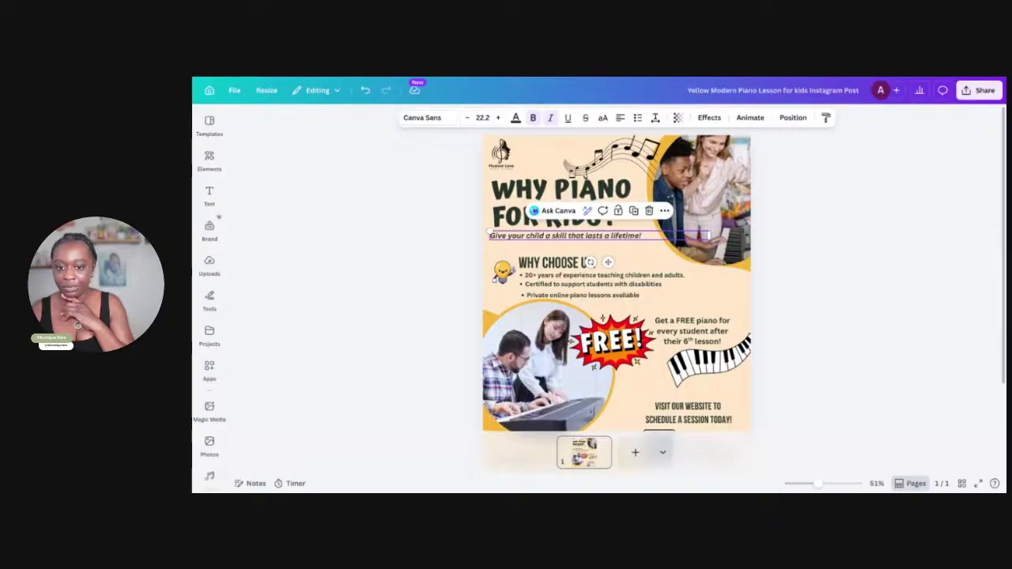
{"action": "left_click", "coordinate": [765, 261]}
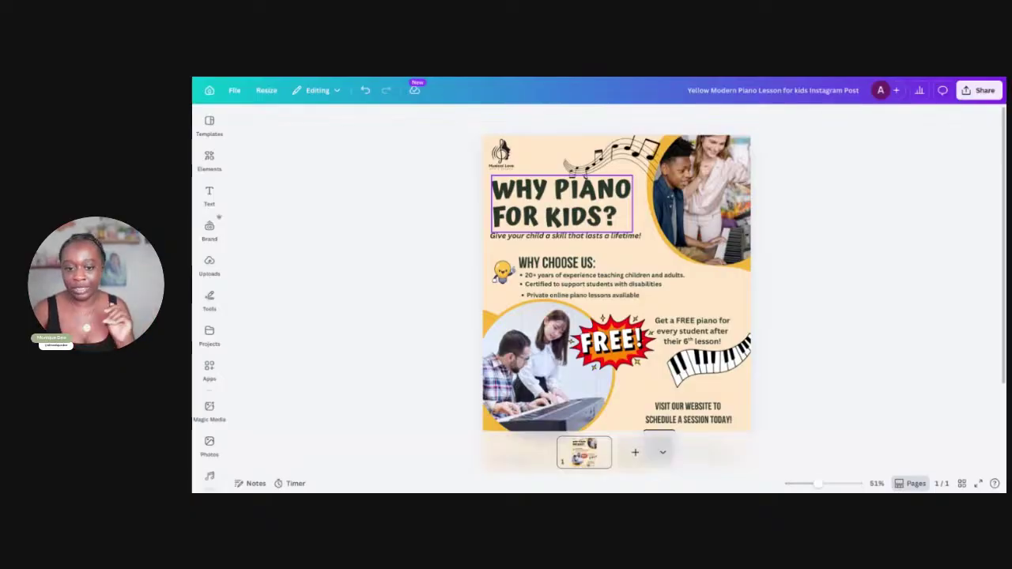
Enlarge the WHY PIANO FOR KIDS? heading to 79.5, then resize and raise the music-notes graphic
{"action": "left_click", "coordinate": [566, 215]}
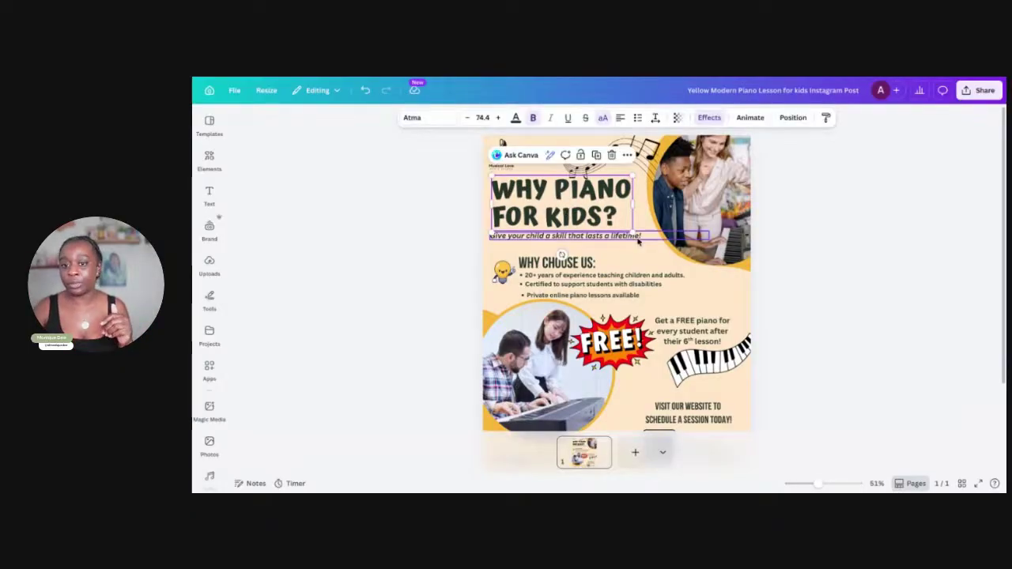
{"action": "left_click_drag", "start_coordinate": [633, 174], "coordinate": [642, 168]}
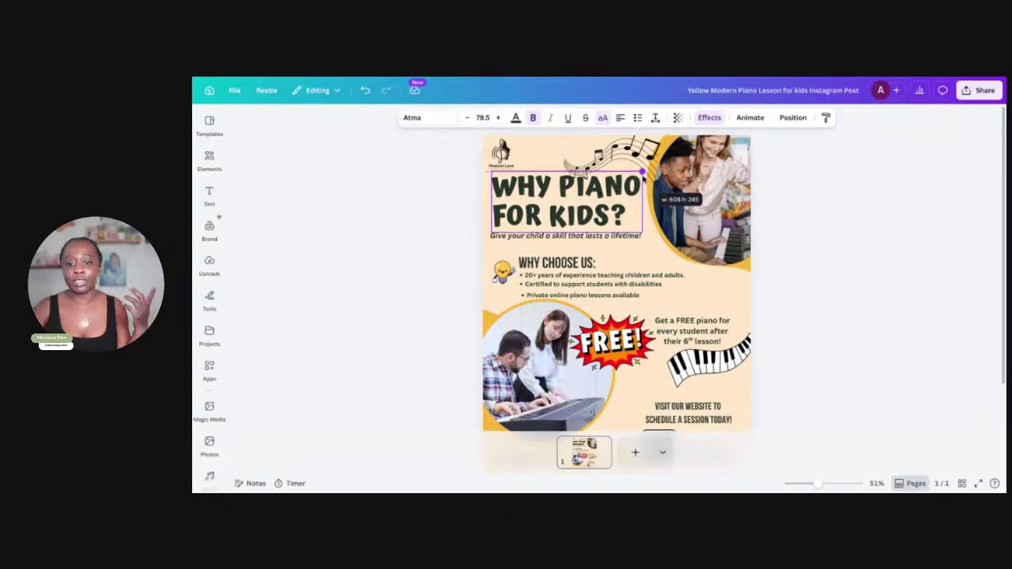
{"action": "left_click", "coordinate": [611, 164]}
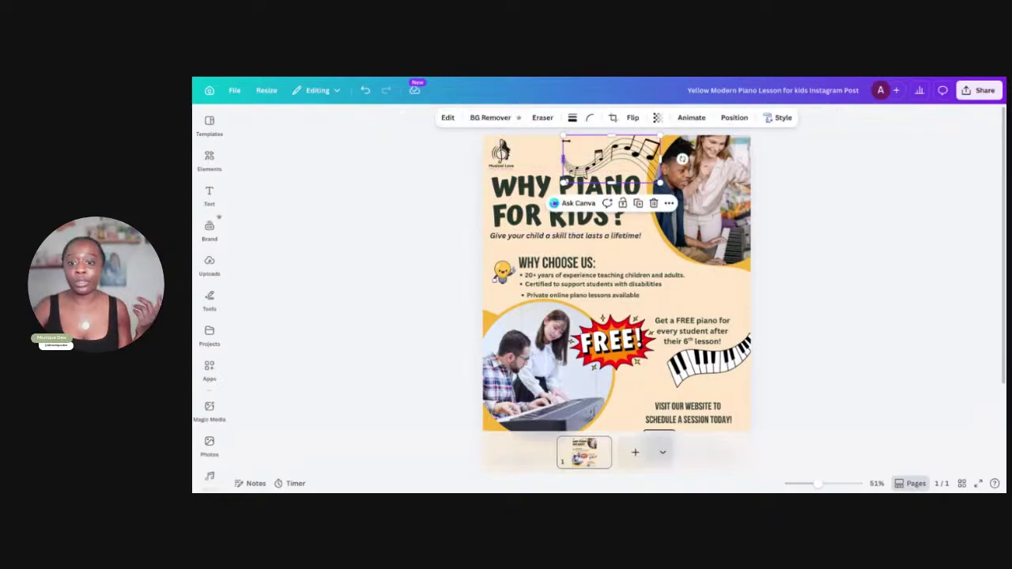
{"action": "left_click_drag", "start_coordinate": [563, 136], "coordinate": [572, 141]}
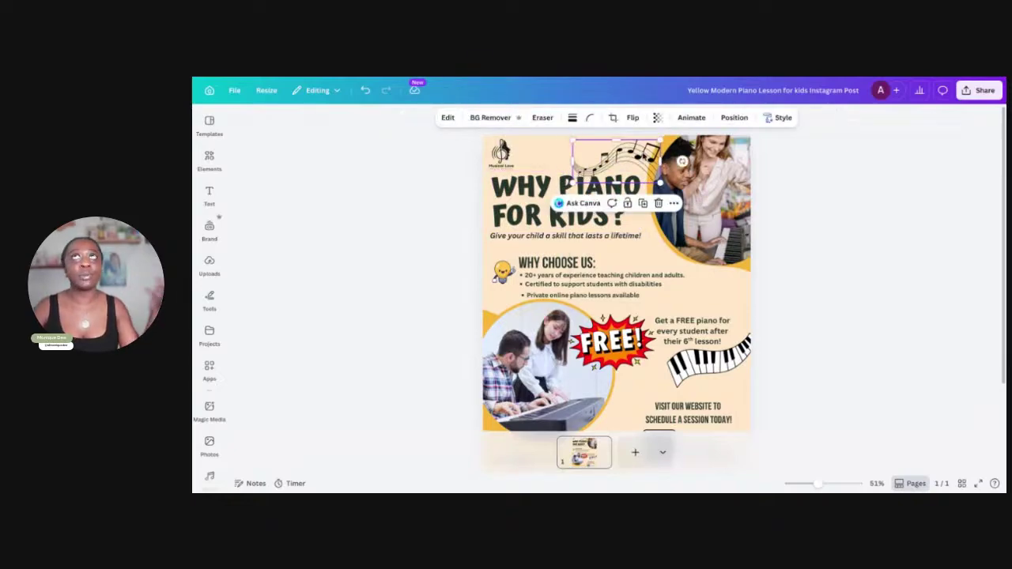
{"action": "left_click_drag", "start_coordinate": [642, 155], "coordinate": [639, 154]}
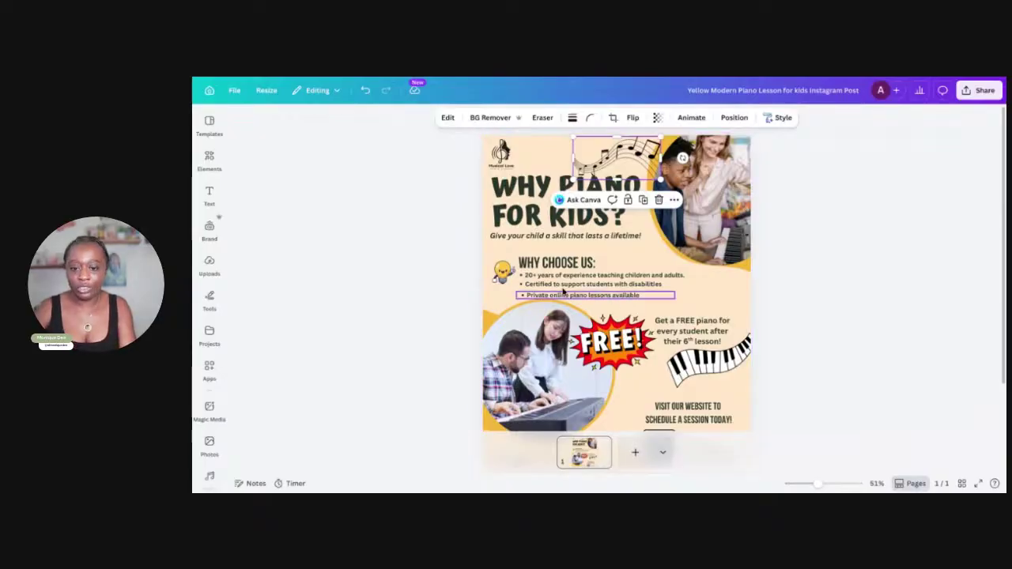
{"action": "left_click", "coordinate": [554, 263]}
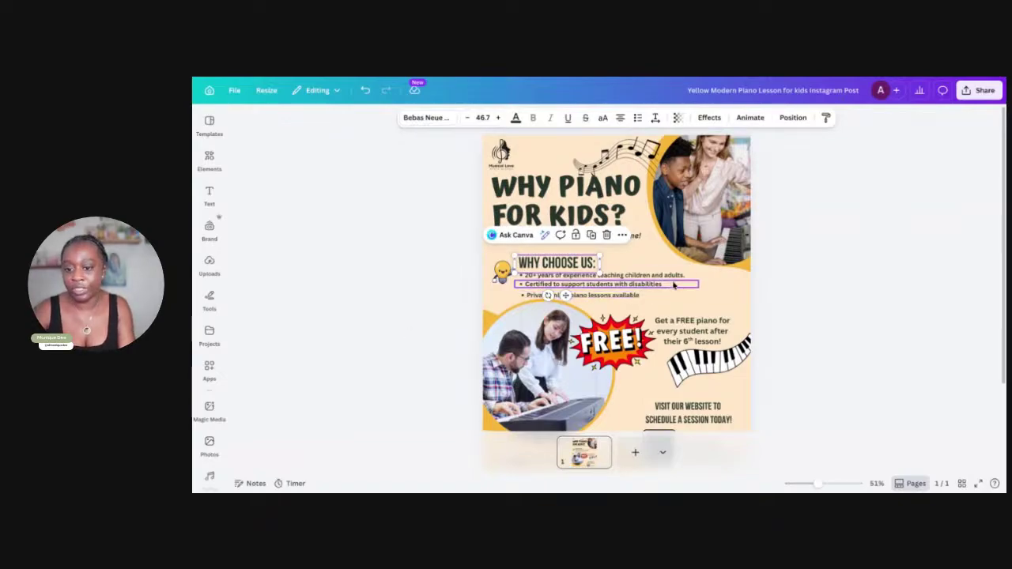
{"action": "left_click", "coordinate": [783, 317]}
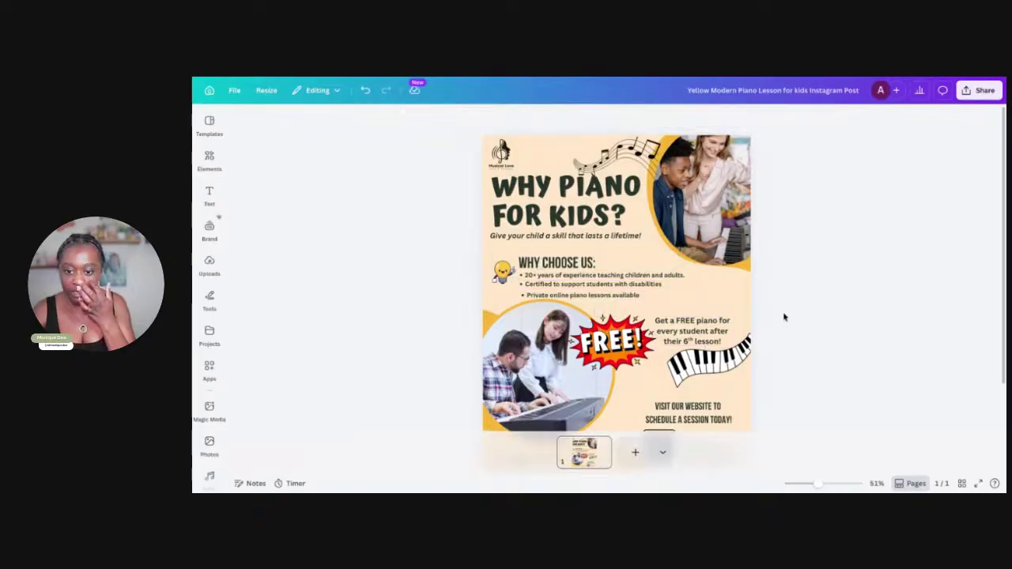
{"action": "right_click", "coordinate": [603, 358]}
{"action": "key", "text": "Escape"}
{"action": "left_click", "coordinate": [544, 340]}
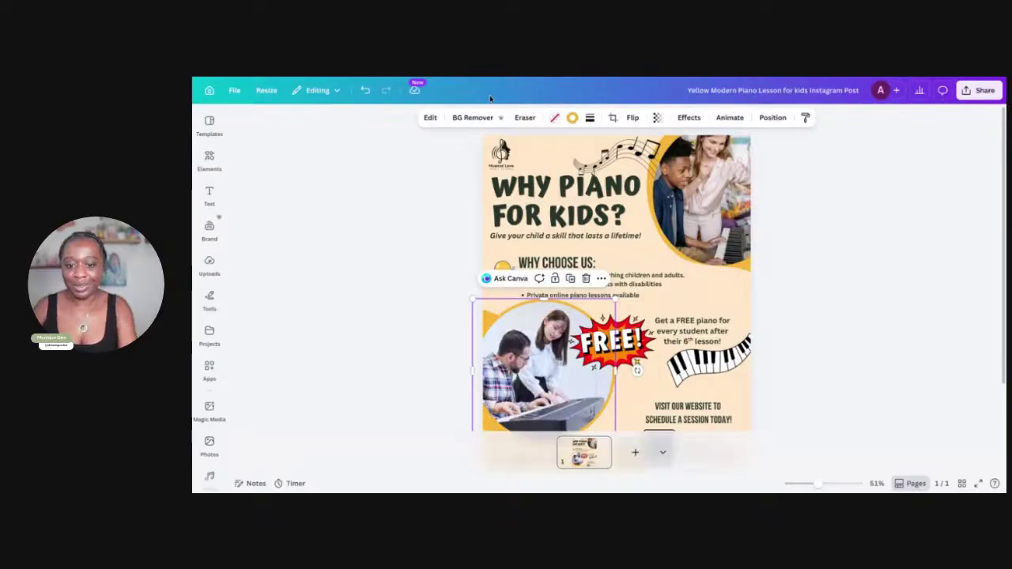
{"action": "left_click", "coordinate": [508, 239]}
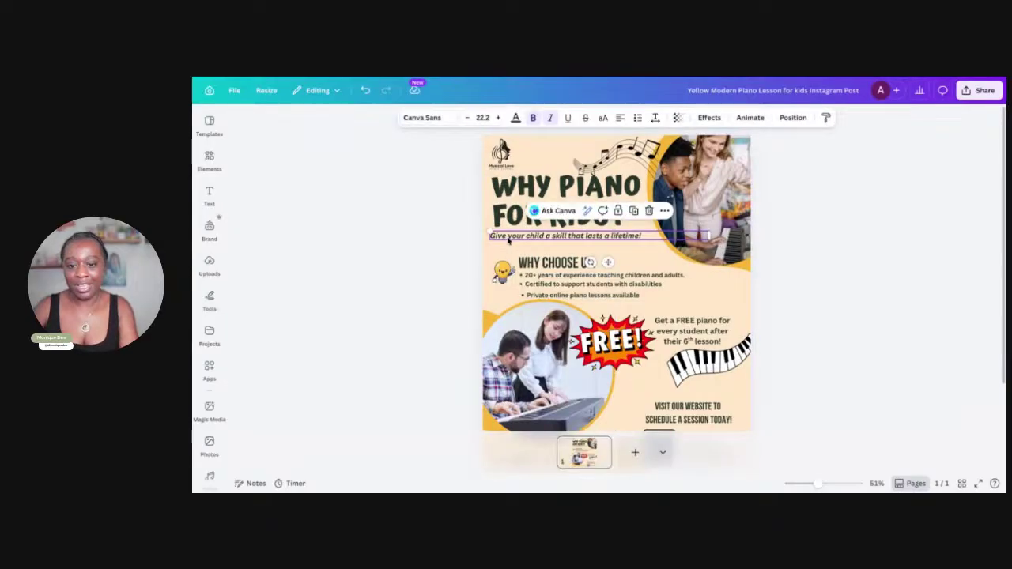
{"action": "left_click", "coordinate": [664, 277]}
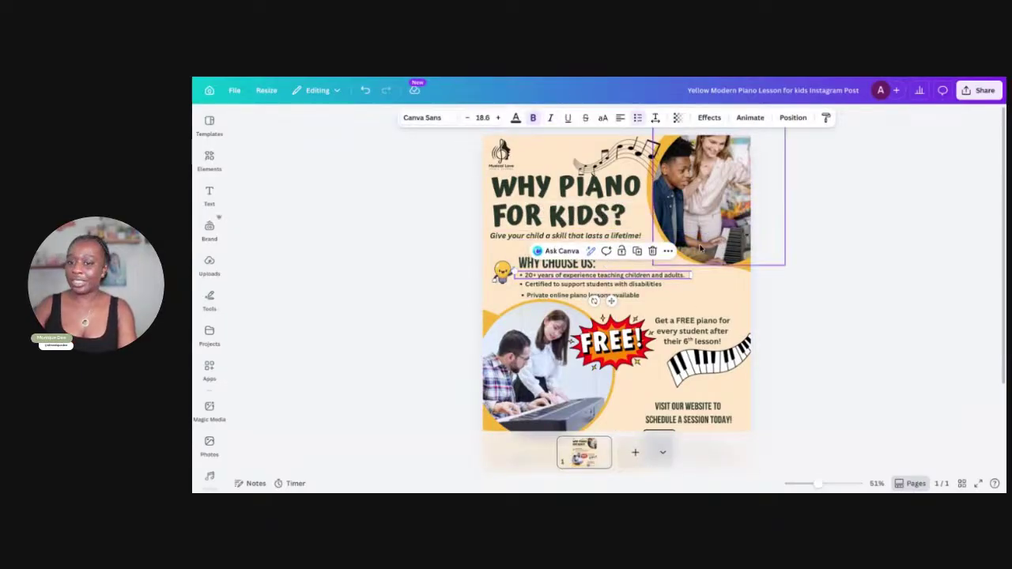
{"action": "left_click", "coordinate": [716, 302]}
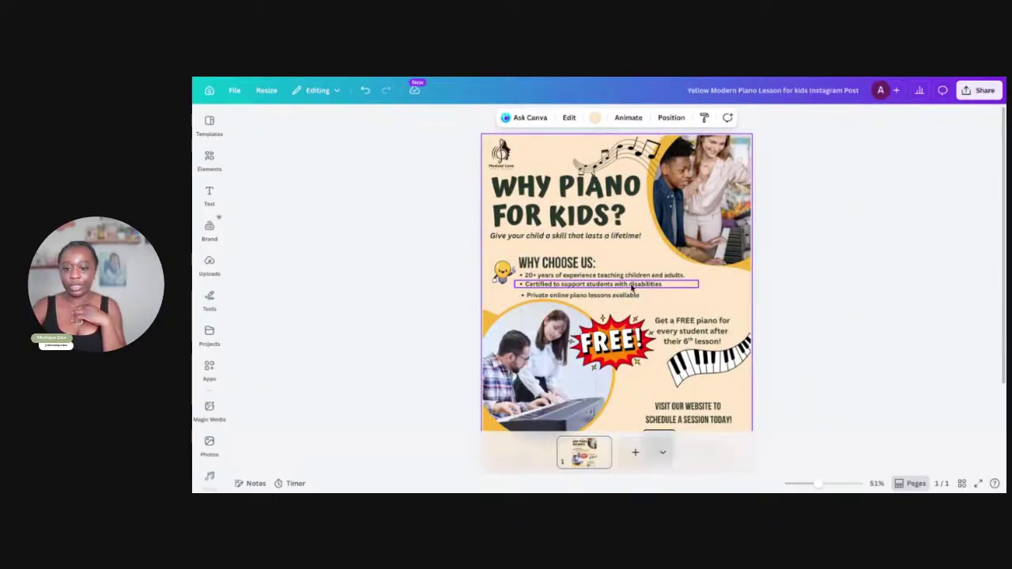
{"action": "scroll", "coordinate": [645, 300], "scroll_direction": "down", "scroll_amount": 1}
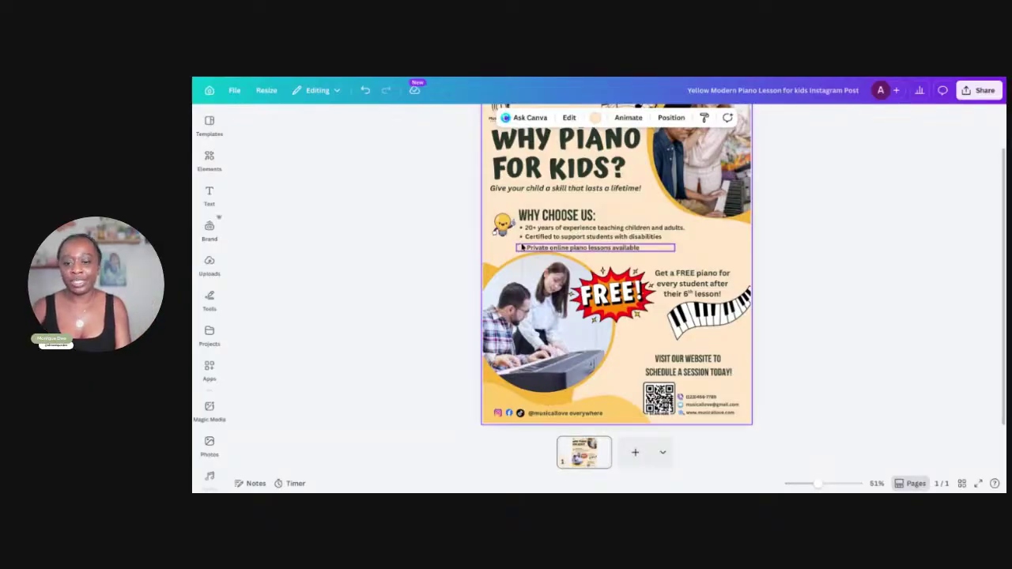
{"action": "scroll", "coordinate": [522, 247], "scroll_direction": "up", "scroll_amount": 5}
{"action": "scroll", "coordinate": [522, 247], "scroll_direction": "up", "scroll_amount": 3}
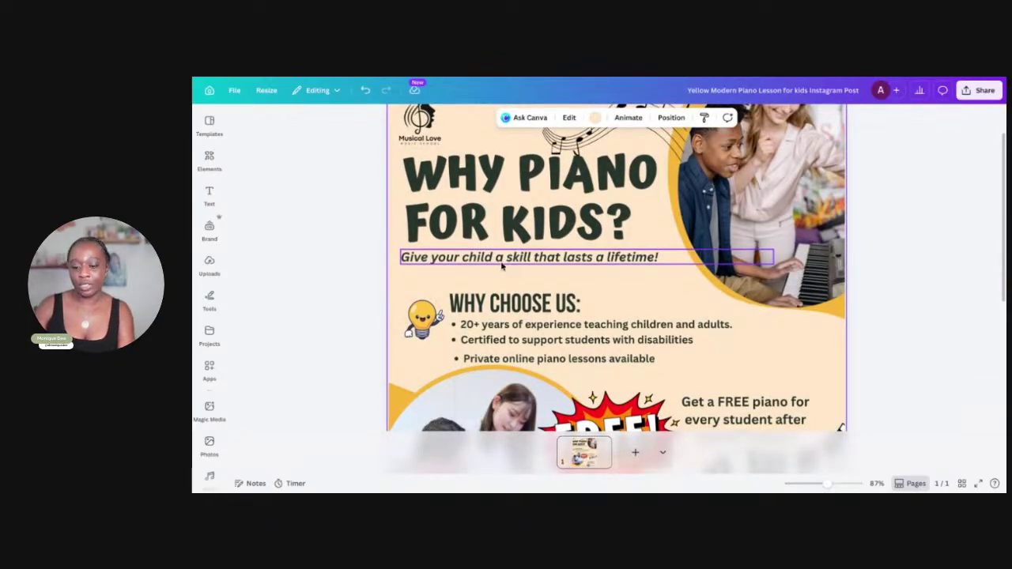
{"action": "scroll", "coordinate": [500, 268], "scroll_direction": "down", "scroll_amount": 5}
{"action": "scroll", "coordinate": [500, 268], "scroll_direction": "down", "scroll_amount": 5}
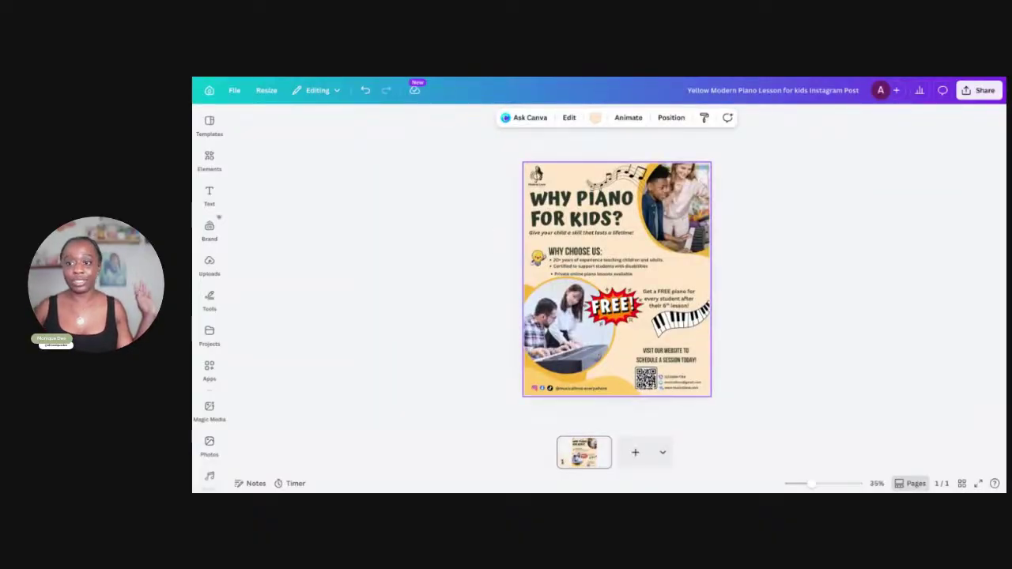
{"action": "scroll", "coordinate": [617, 269], "scroll_direction": "up", "scroll_amount": 4}
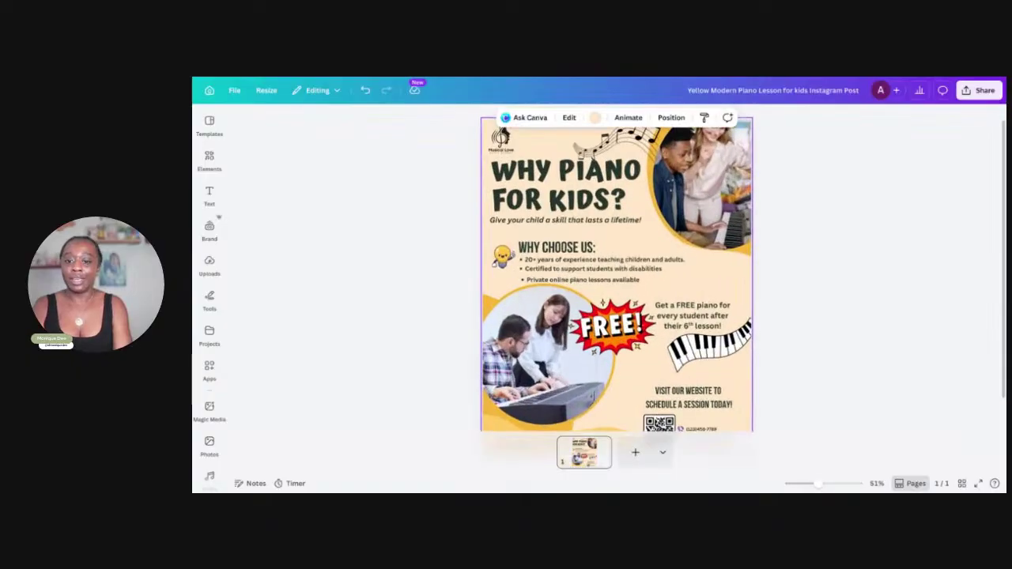
{"action": "scroll", "coordinate": [616, 269], "scroll_direction": "down", "scroll_amount": 5}
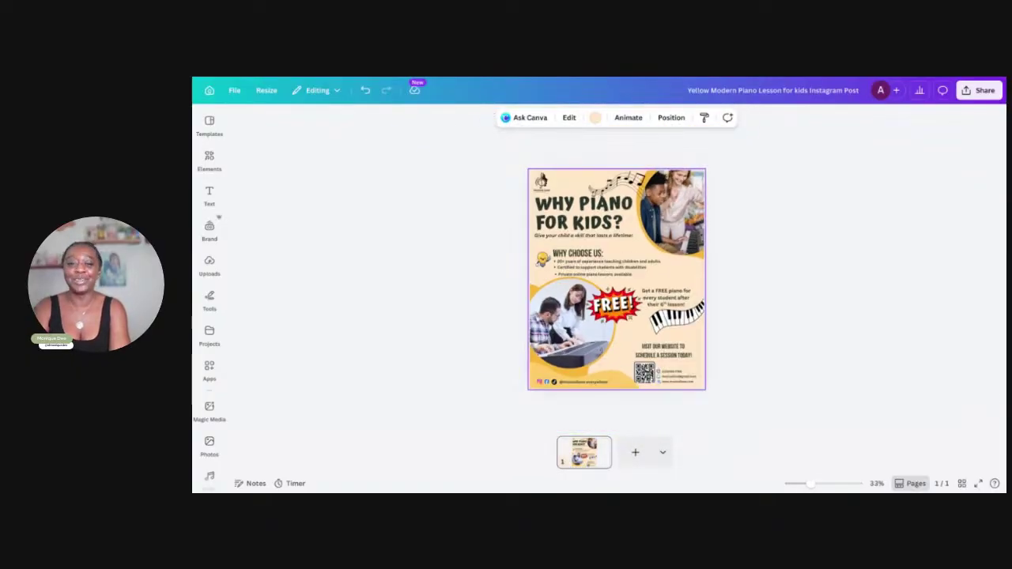